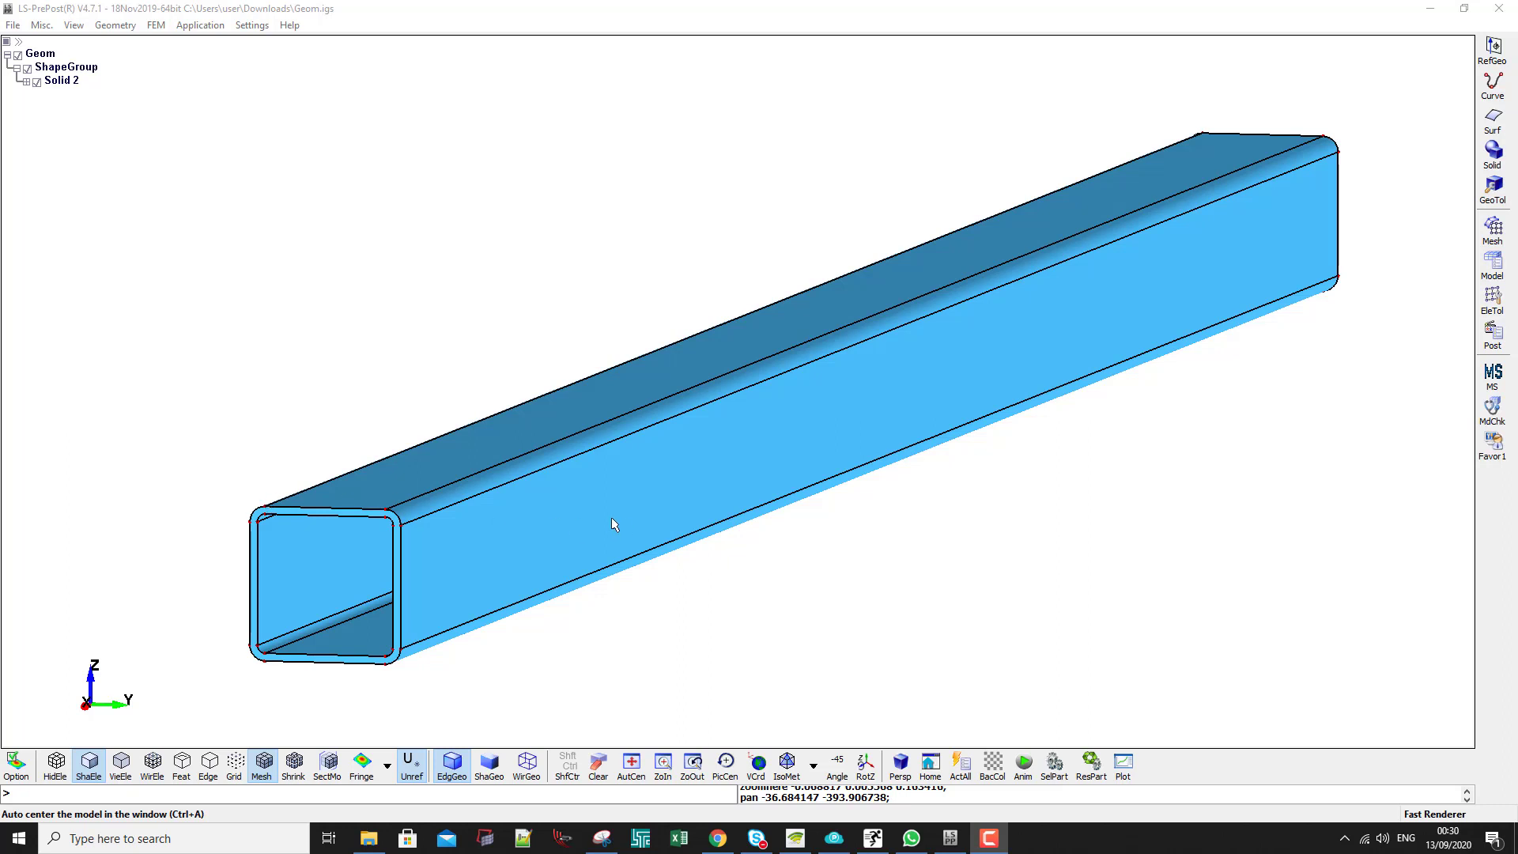
Start the Auto Mesher in Size mode and select the hollow tube's front end face for meshing
click(1491, 231)
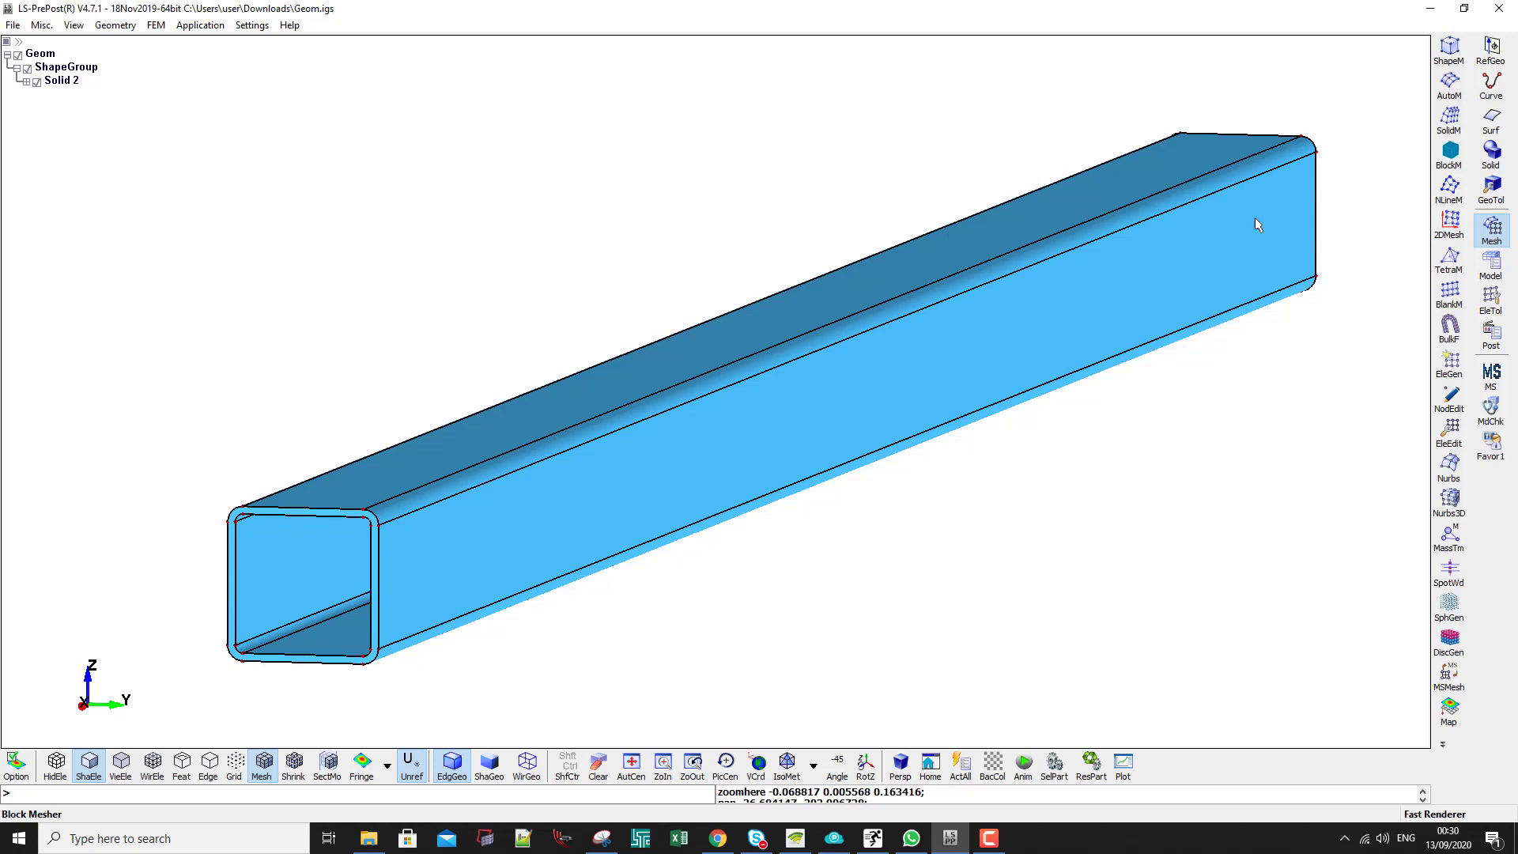
click(1449, 83)
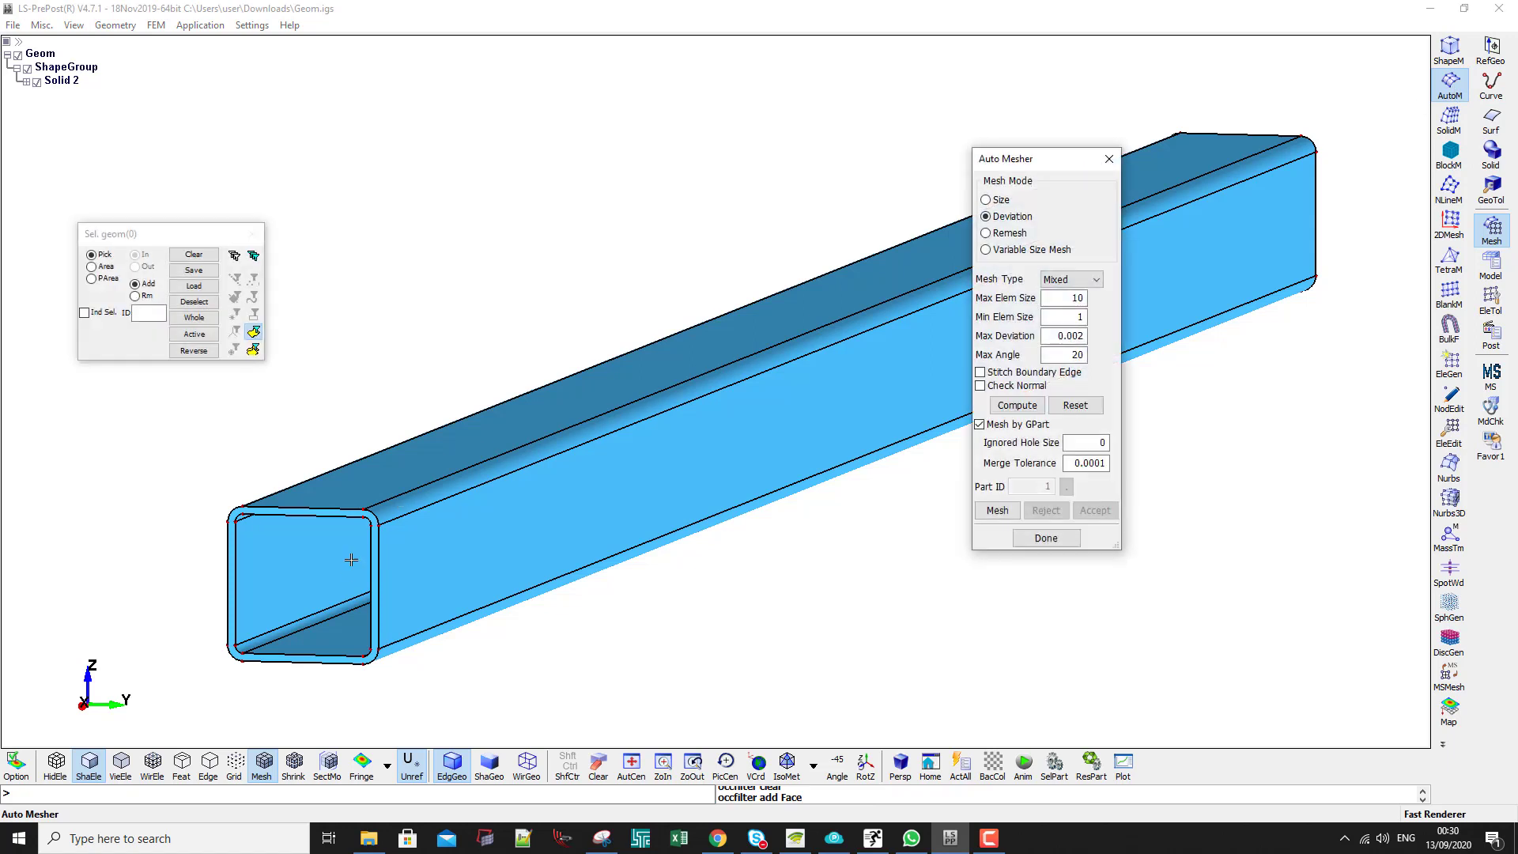
click(986, 200)
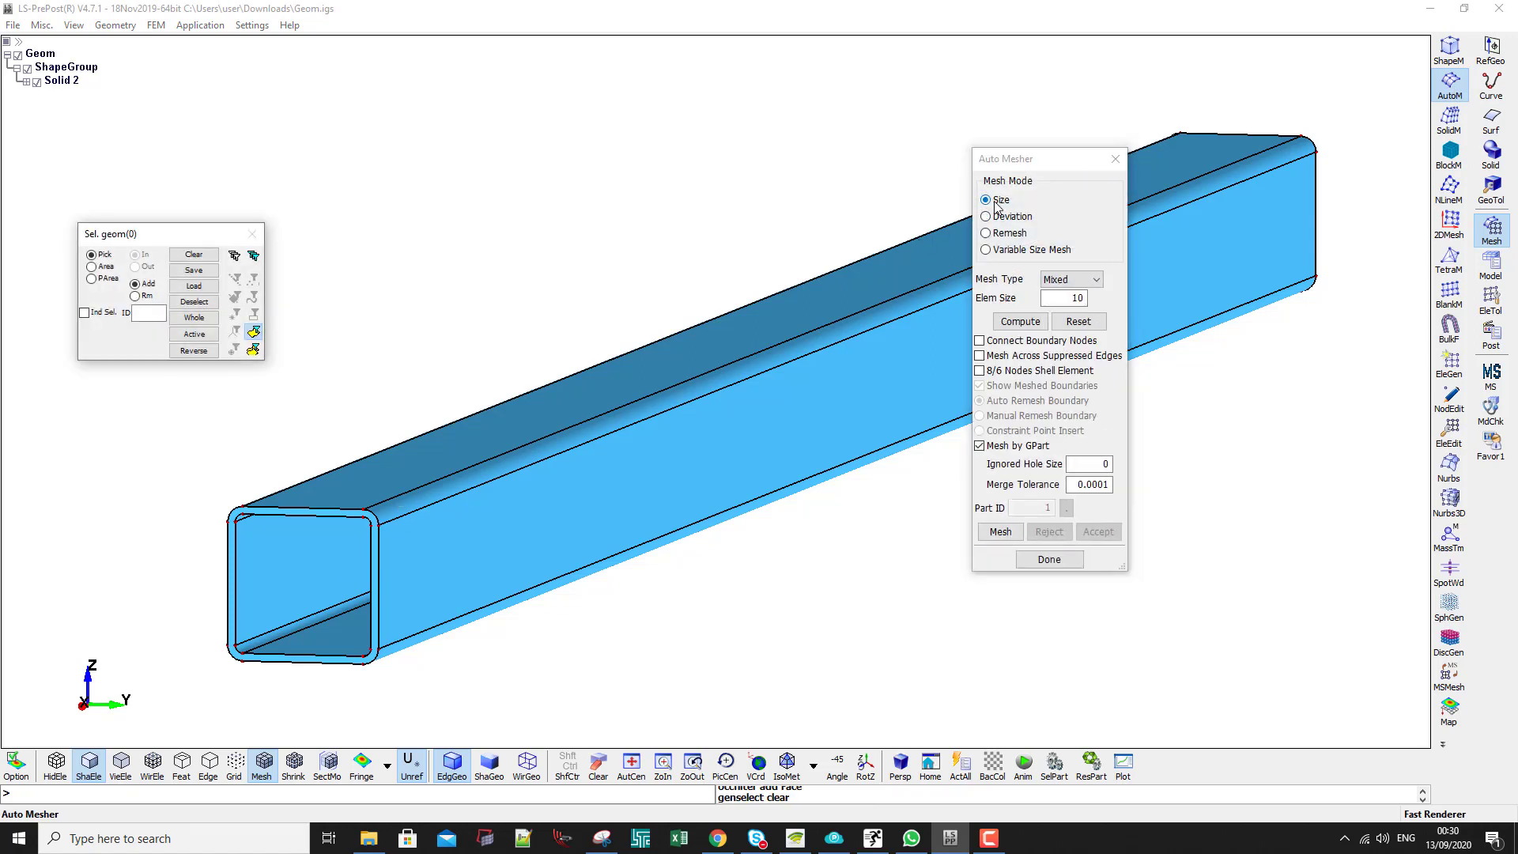
drag(998, 164, 746, 227)
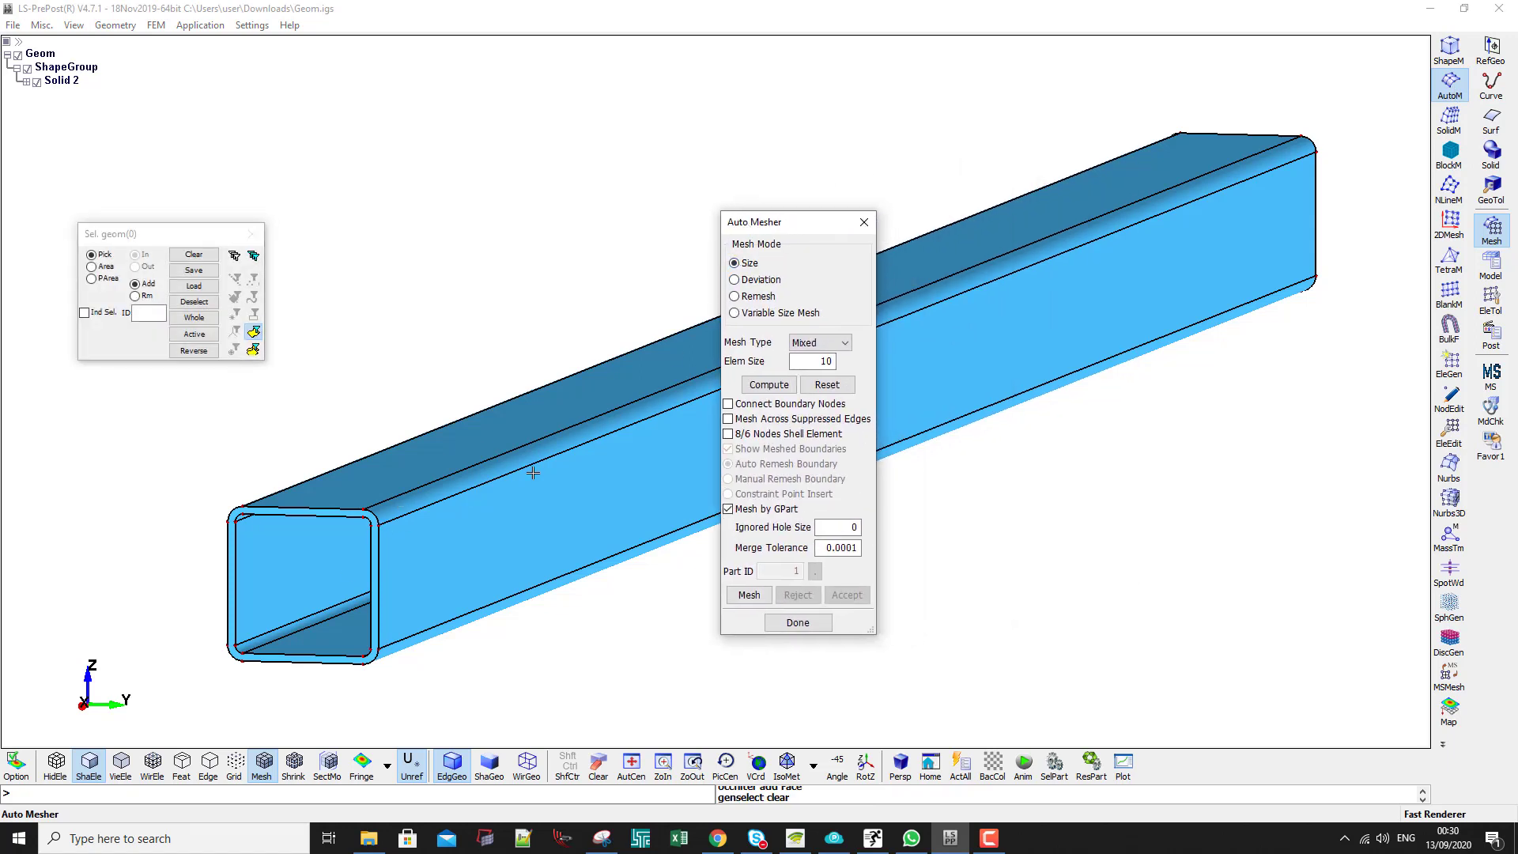
scroll(444, 520, up, 4)
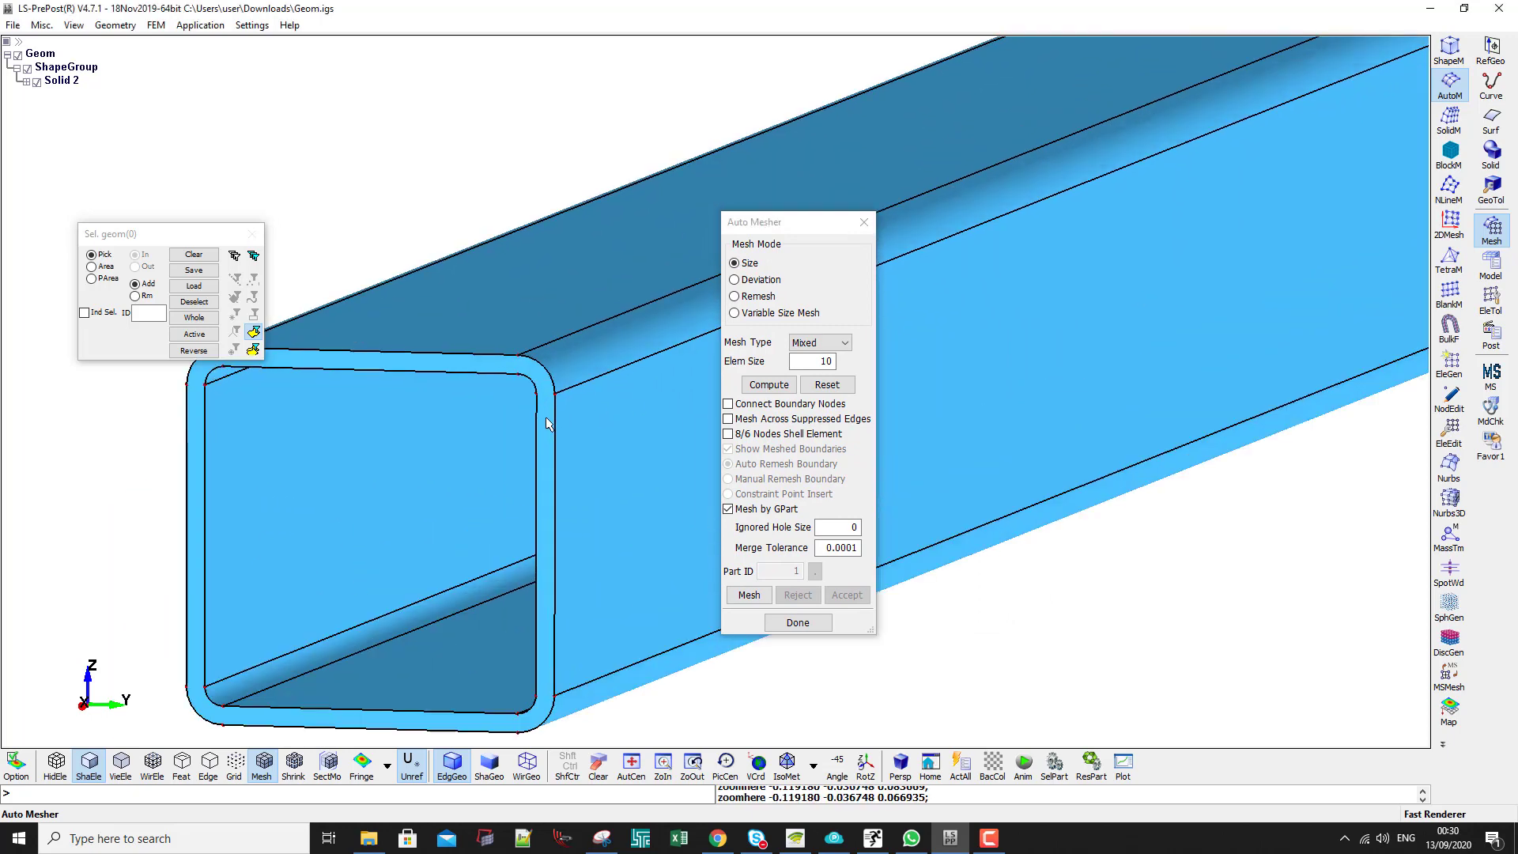
click(517, 364)
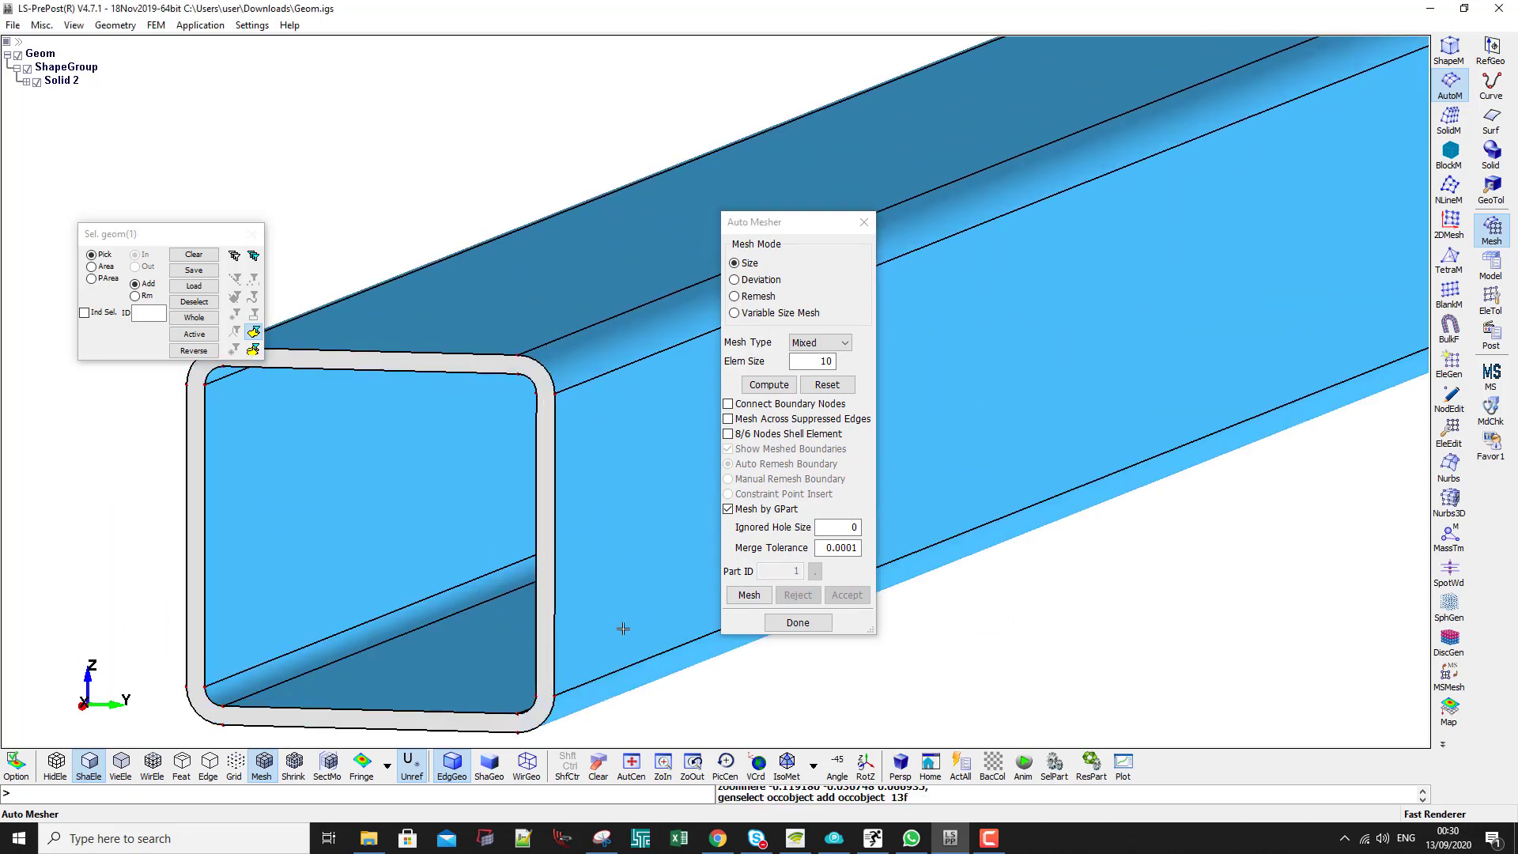
Mesh the selected end face with the automatically computed element size of 50 and inspect the rounded corner
click(800, 385)
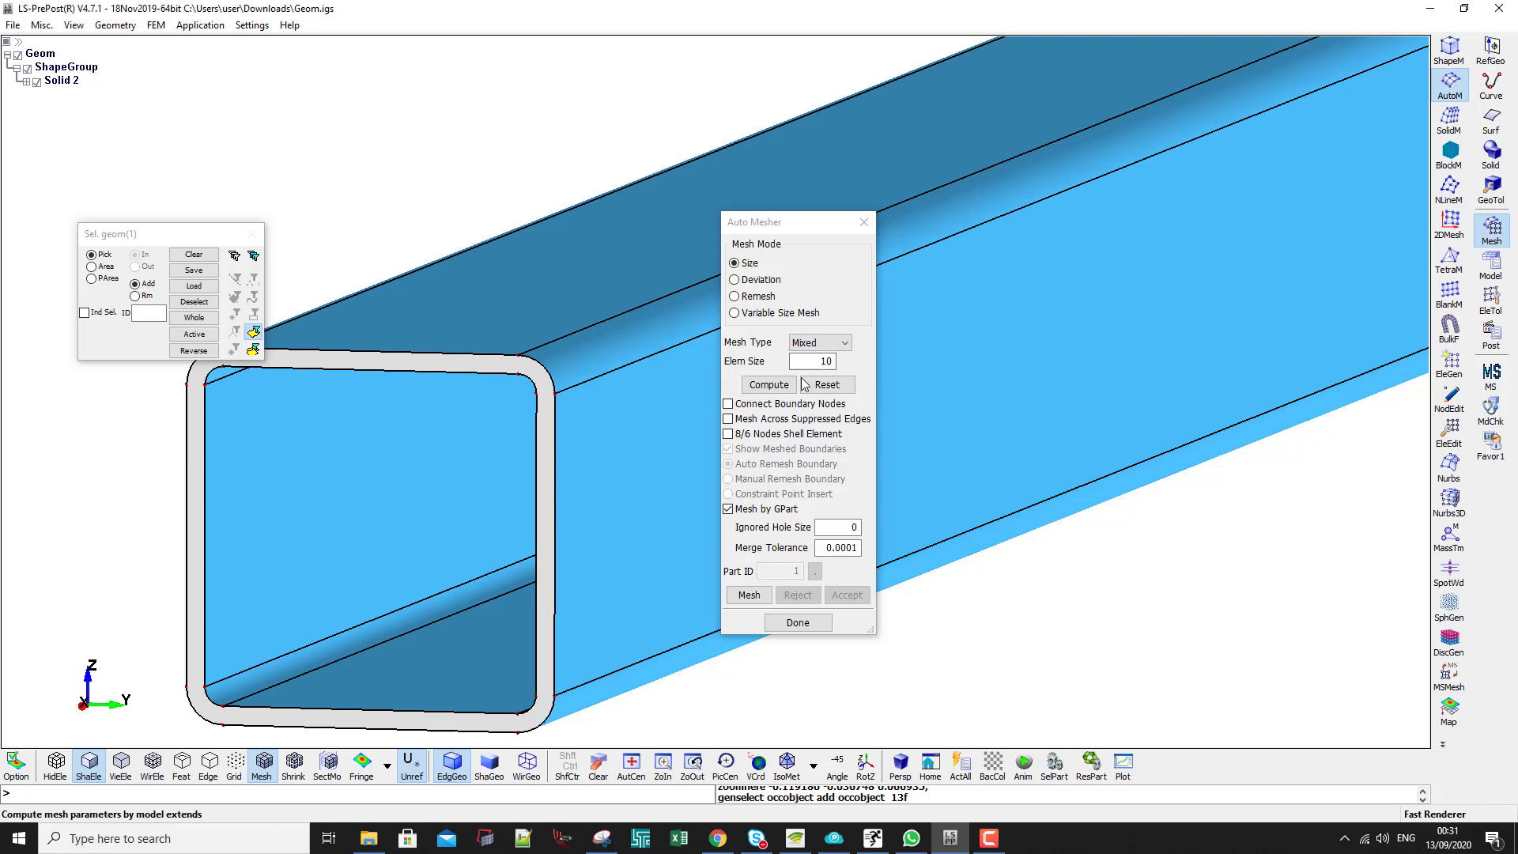
click(785, 387)
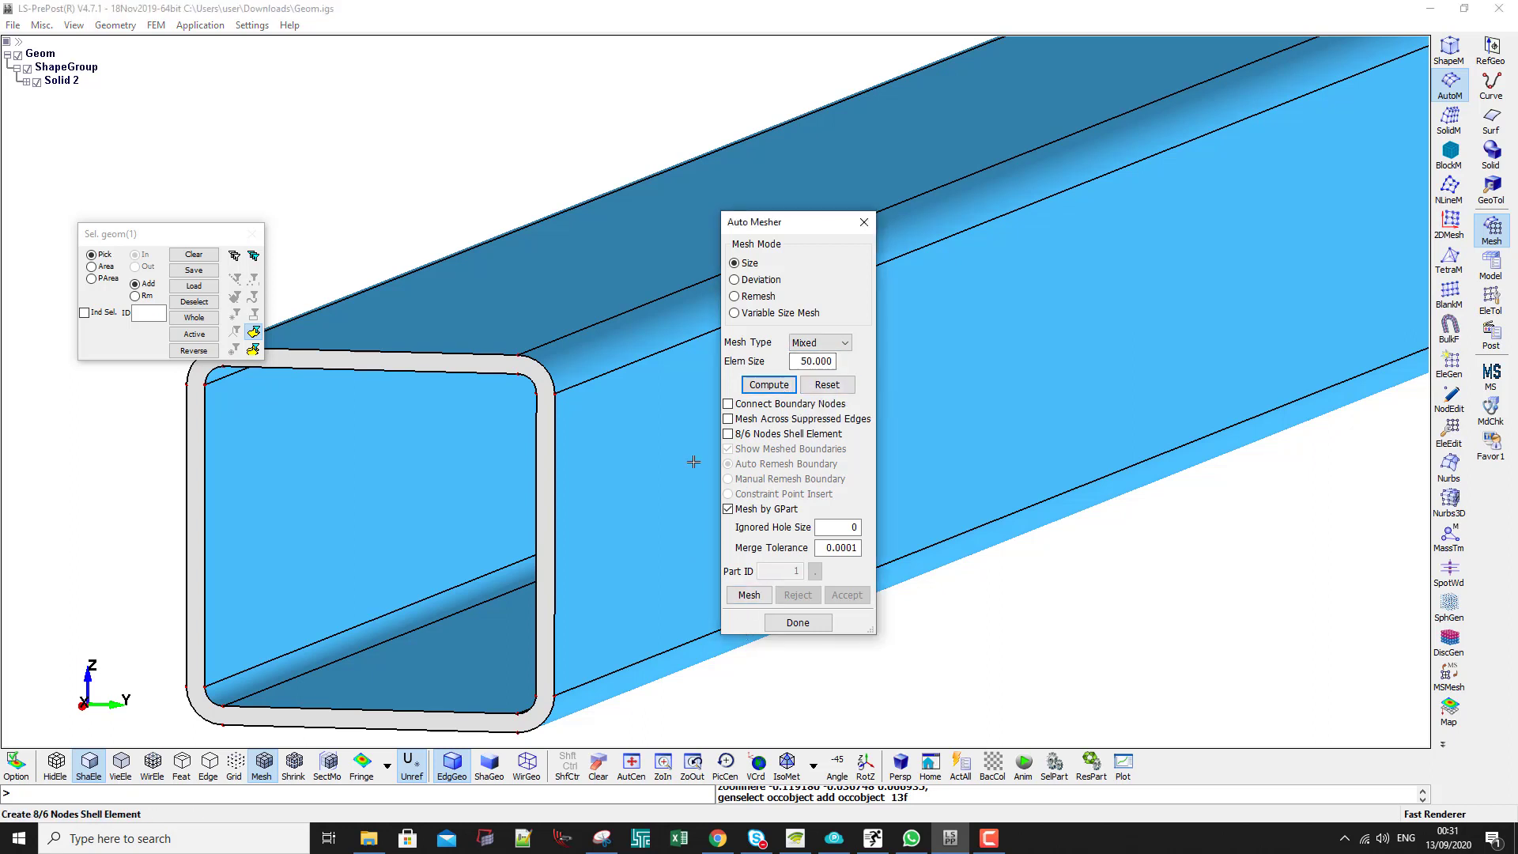
click(756, 596)
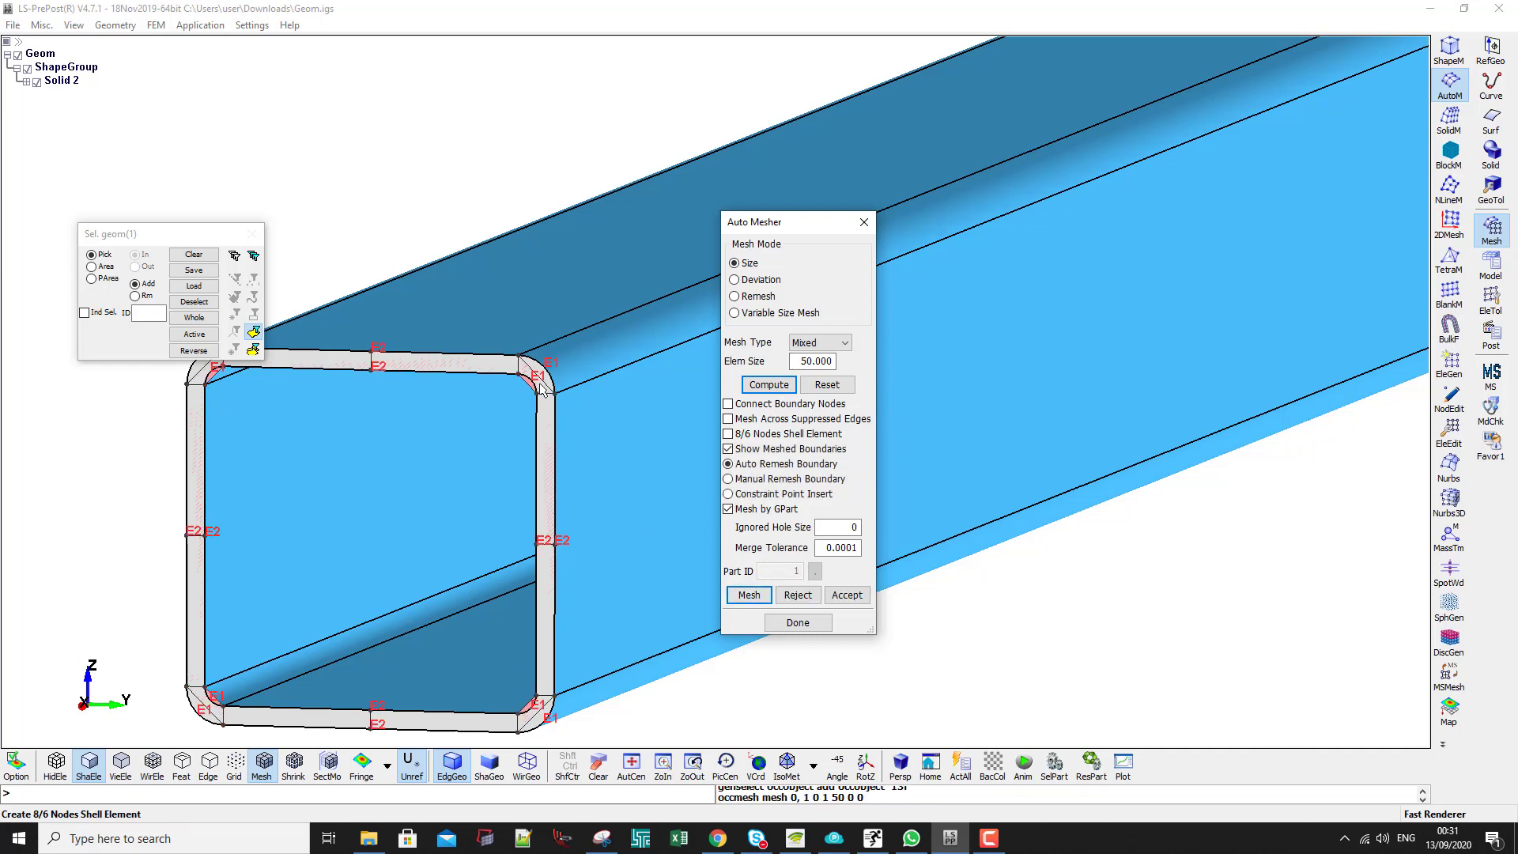
scroll(537, 387, up, 3)
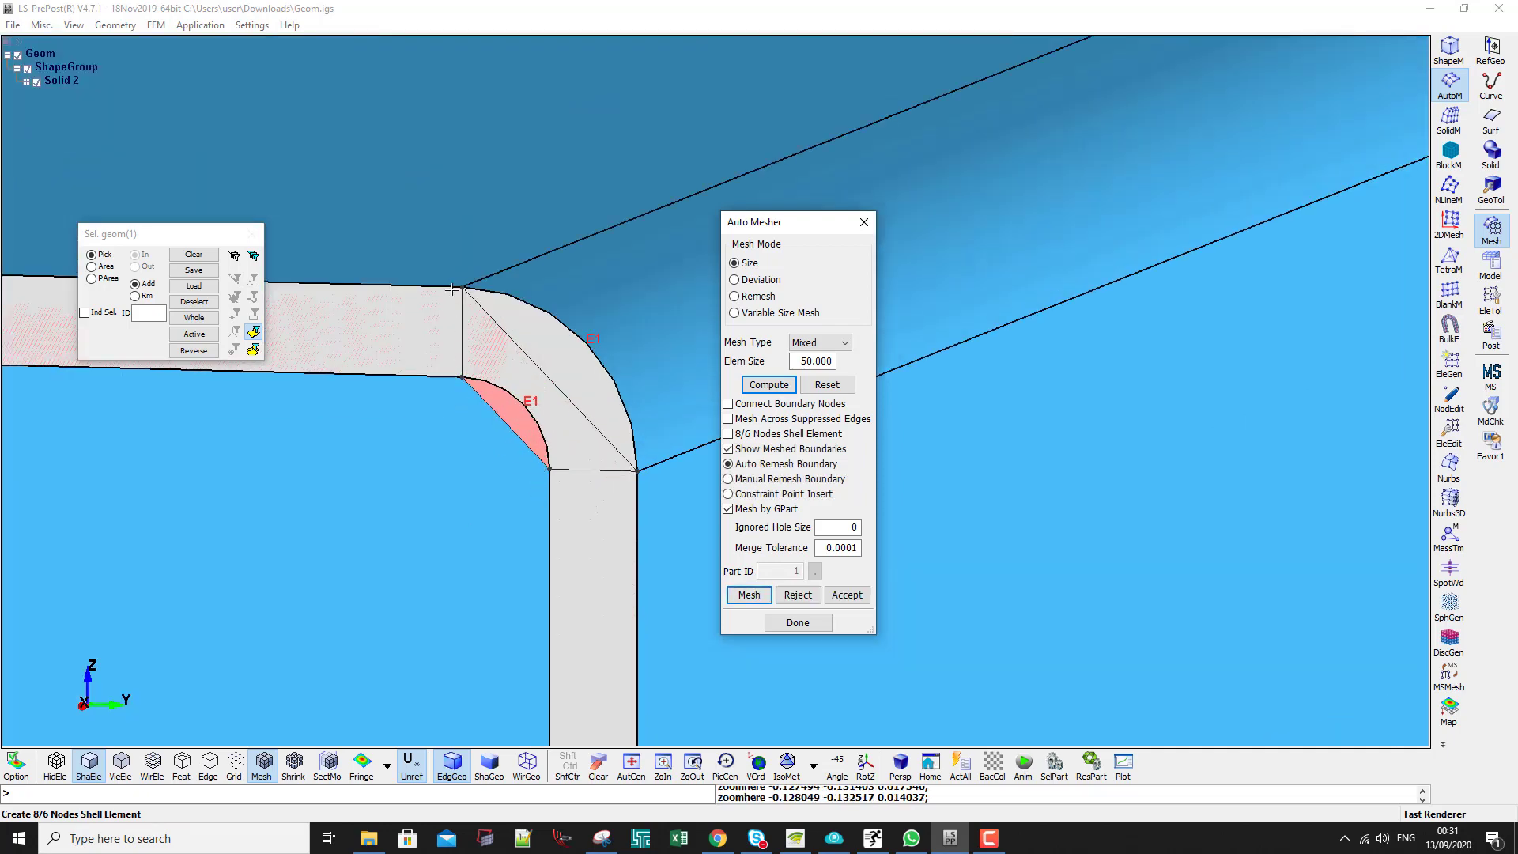
scroll(494, 443, down, 4)
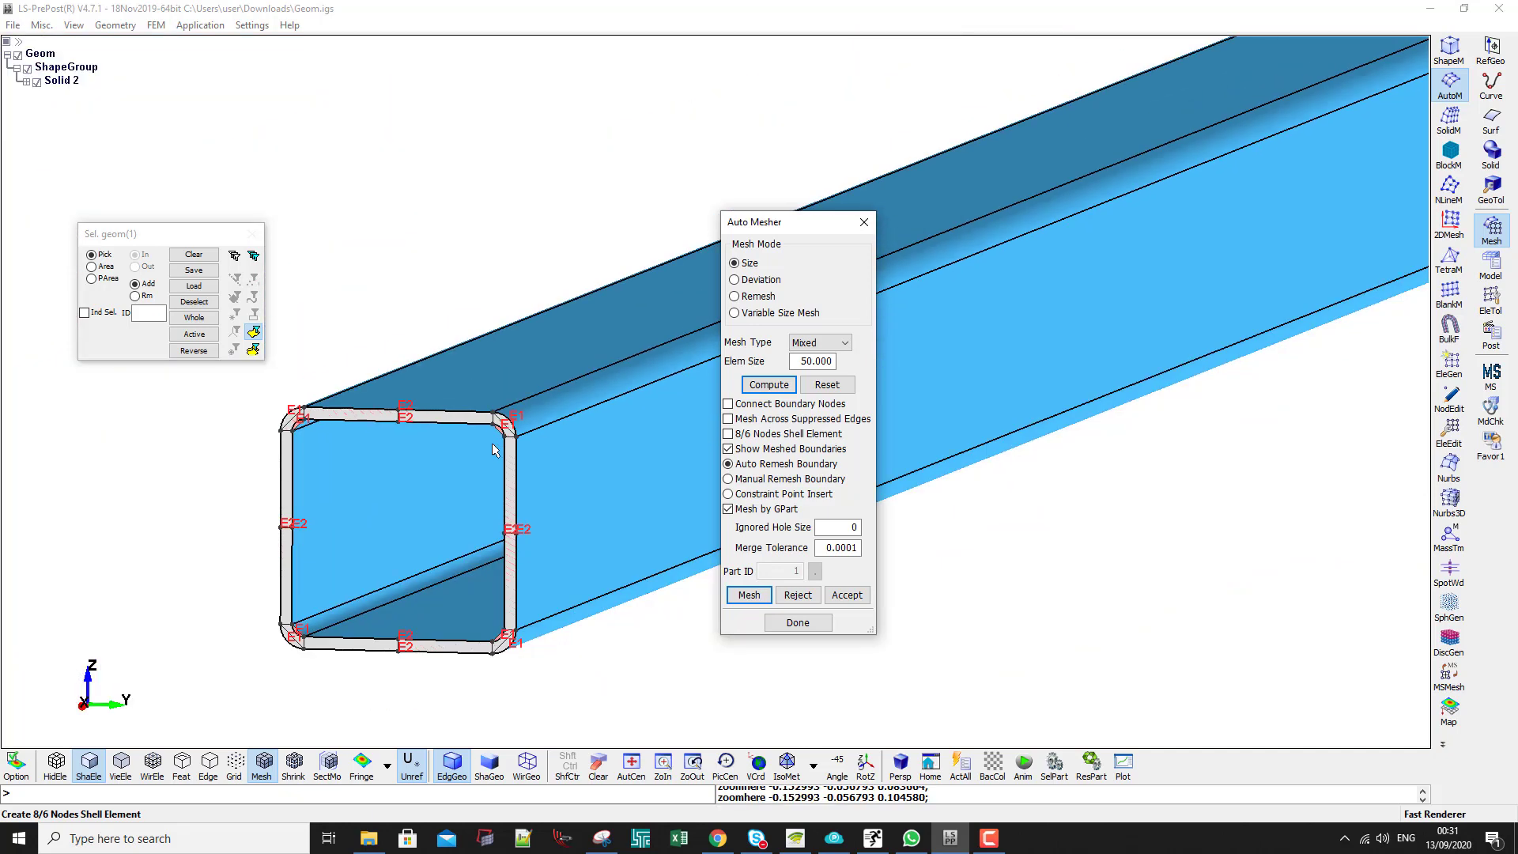
Reject the coarse trial mesh and remesh the end face with an element size of 10
double_click(796, 361)
text(10)
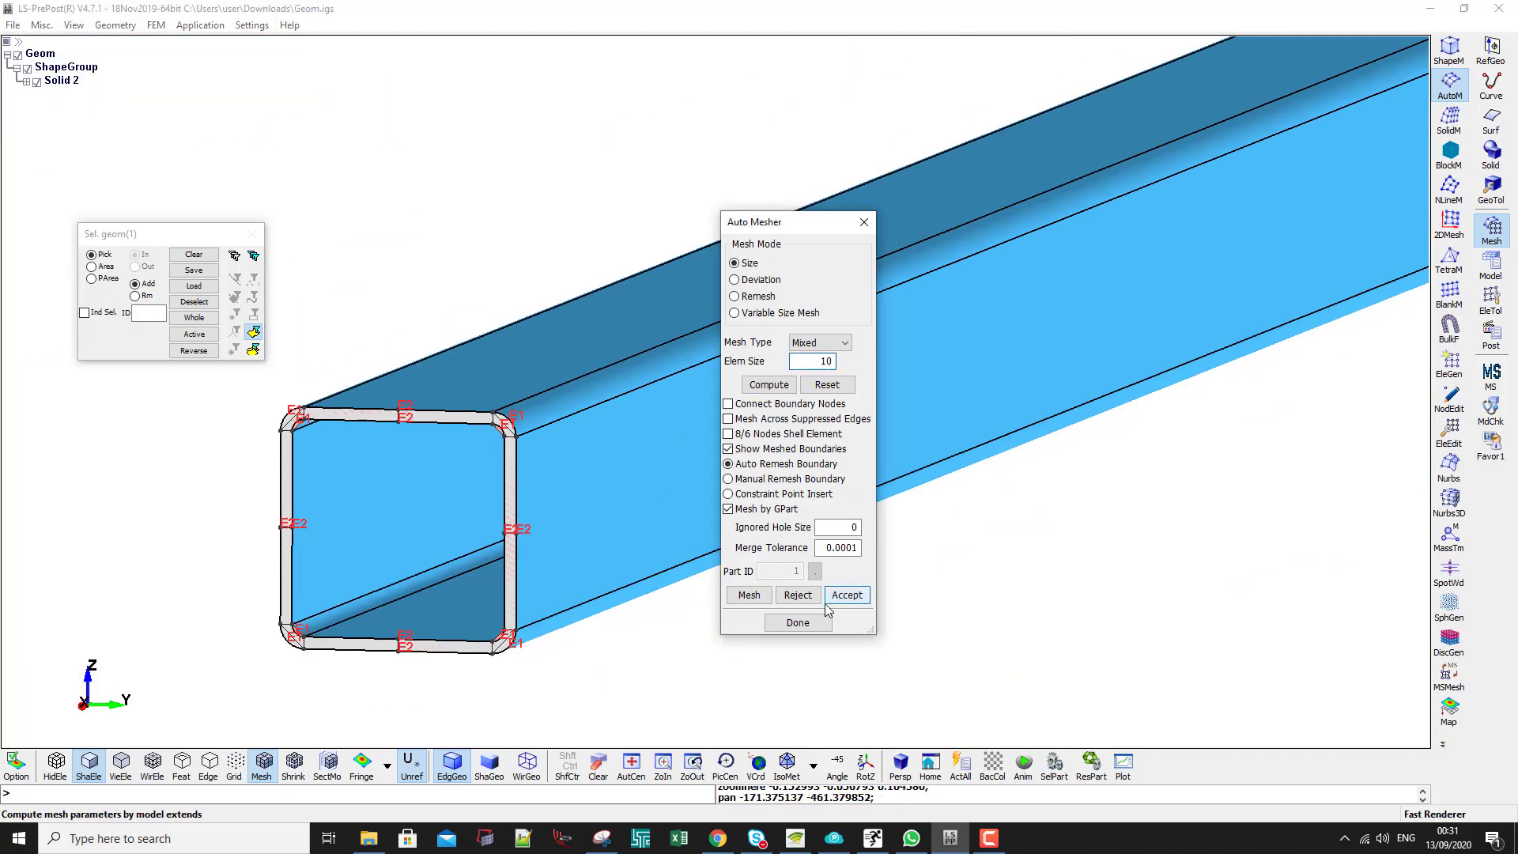
click(798, 594)
click(748, 594)
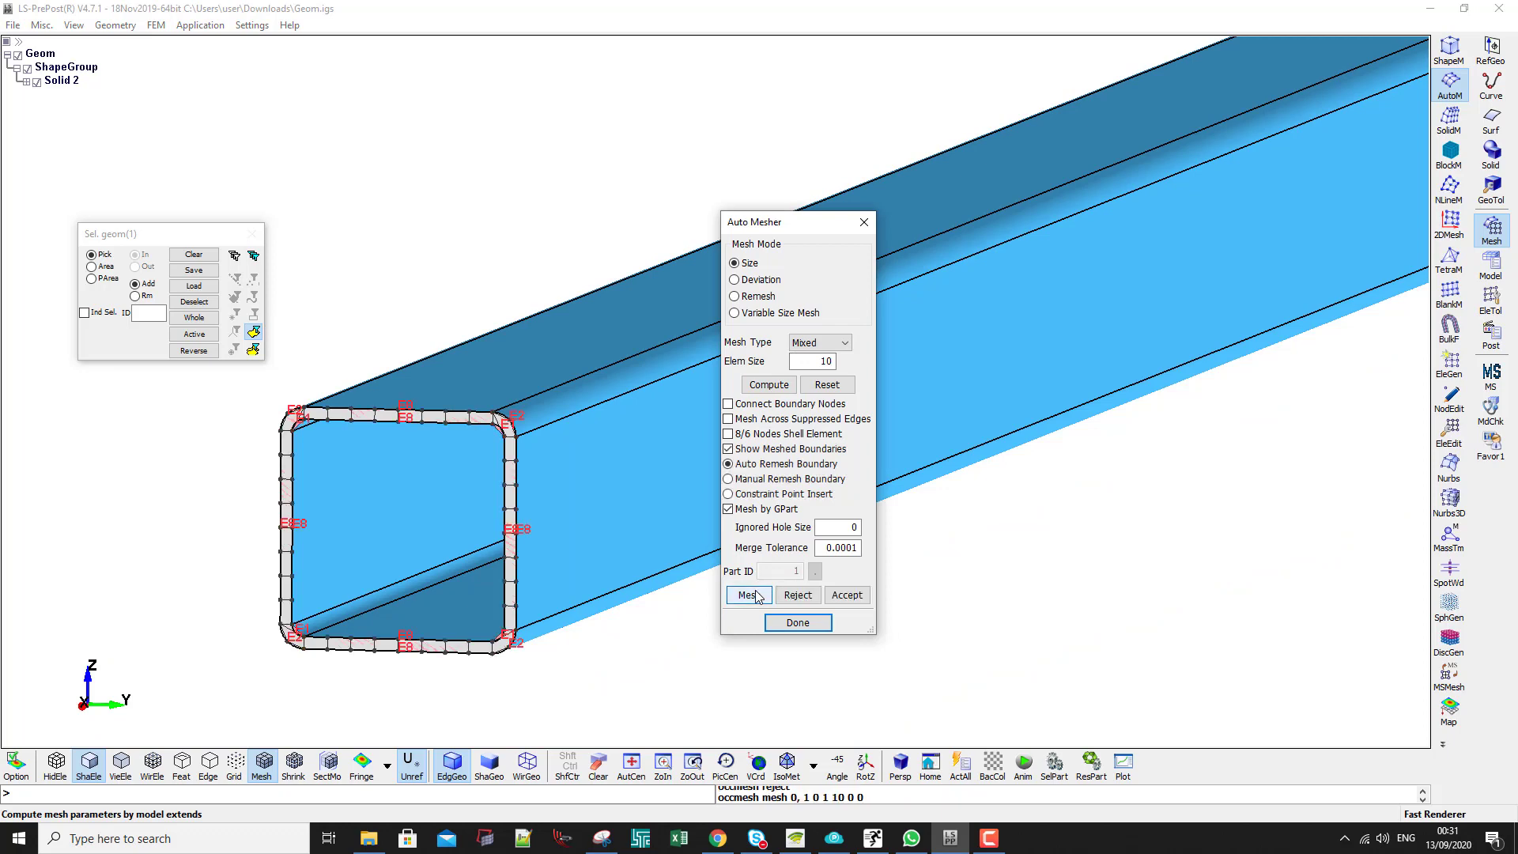
scroll(483, 410, up, 5)
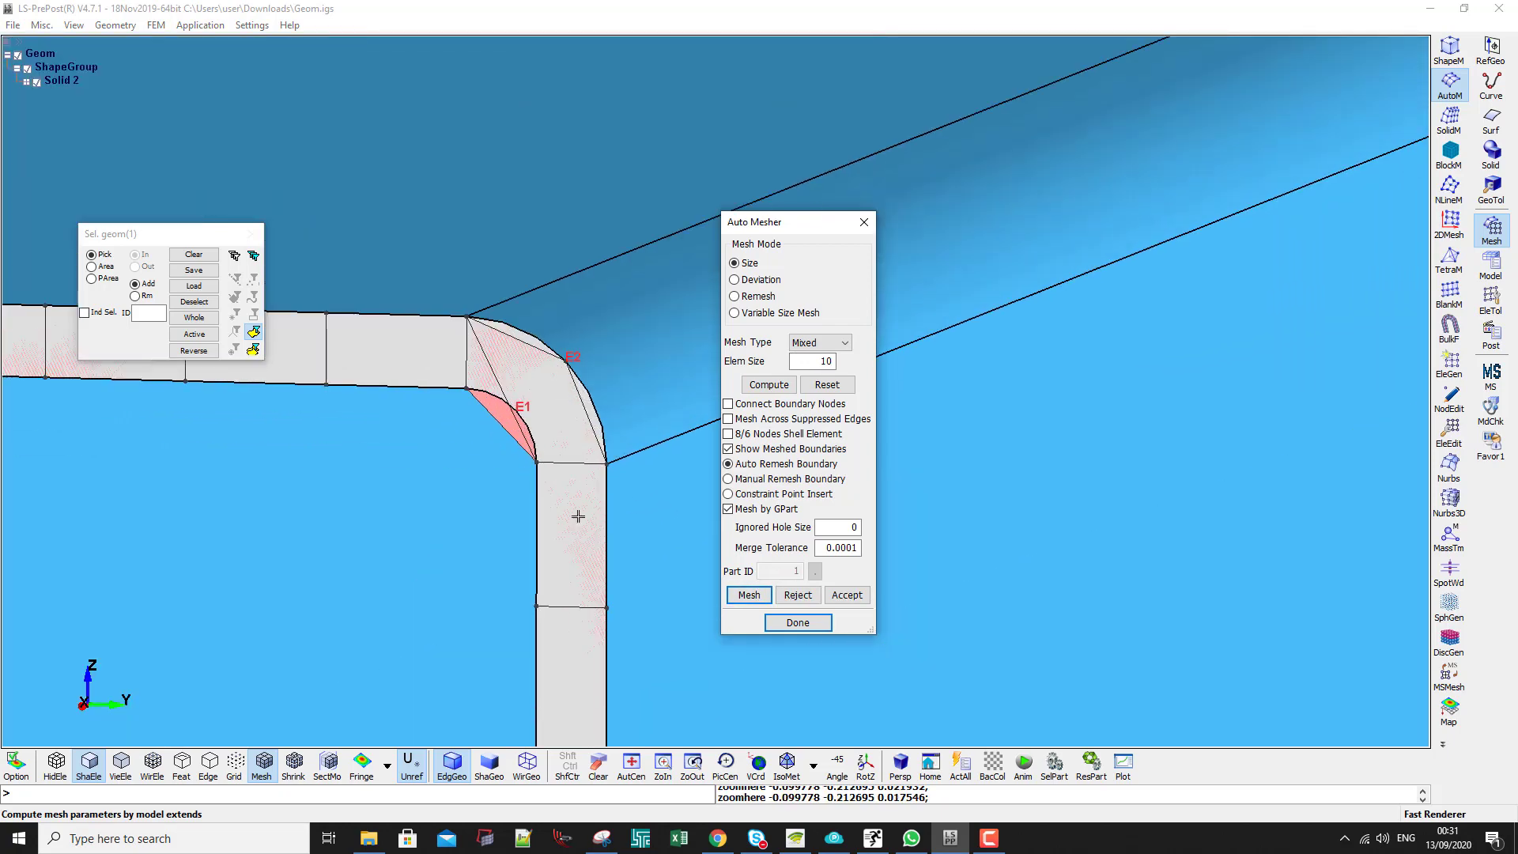
scroll(568, 592, down, 4)
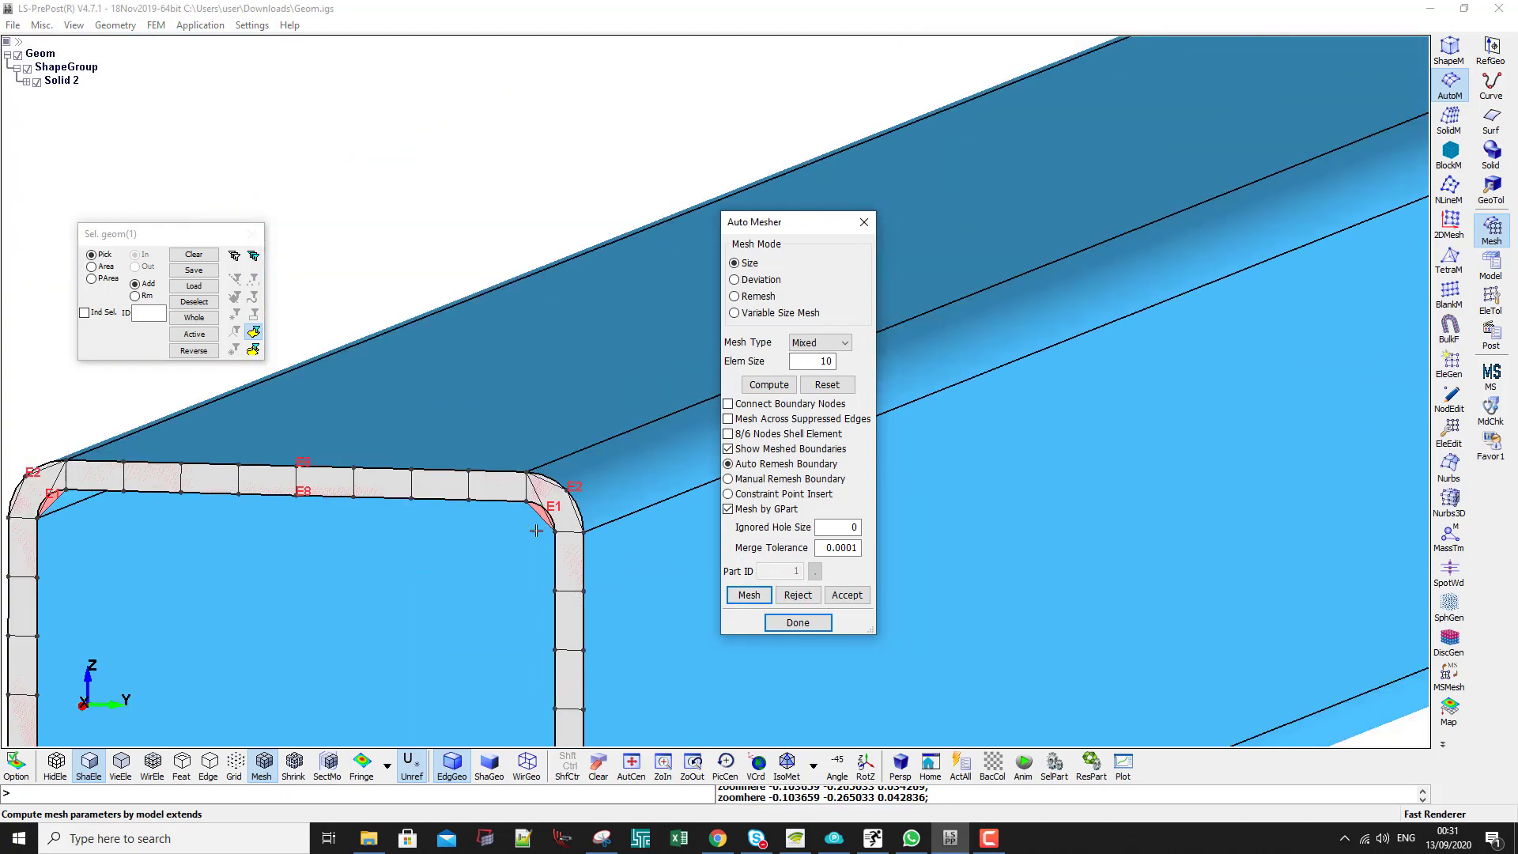
Reject the current trial mesh and remesh the end face with an element size of 1
double_click(808, 360)
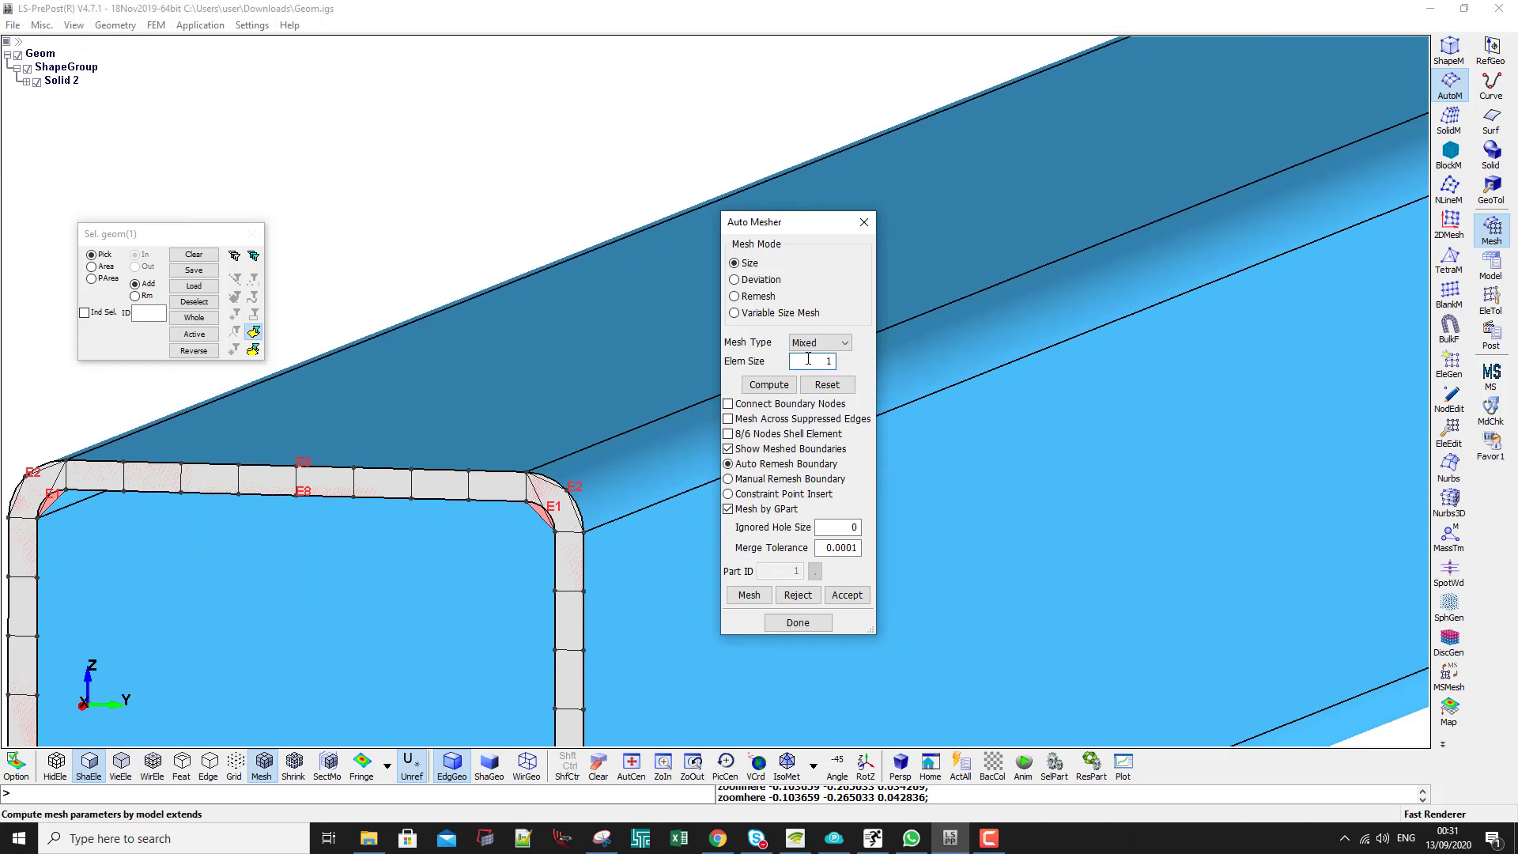
text(1)
click(797, 594)
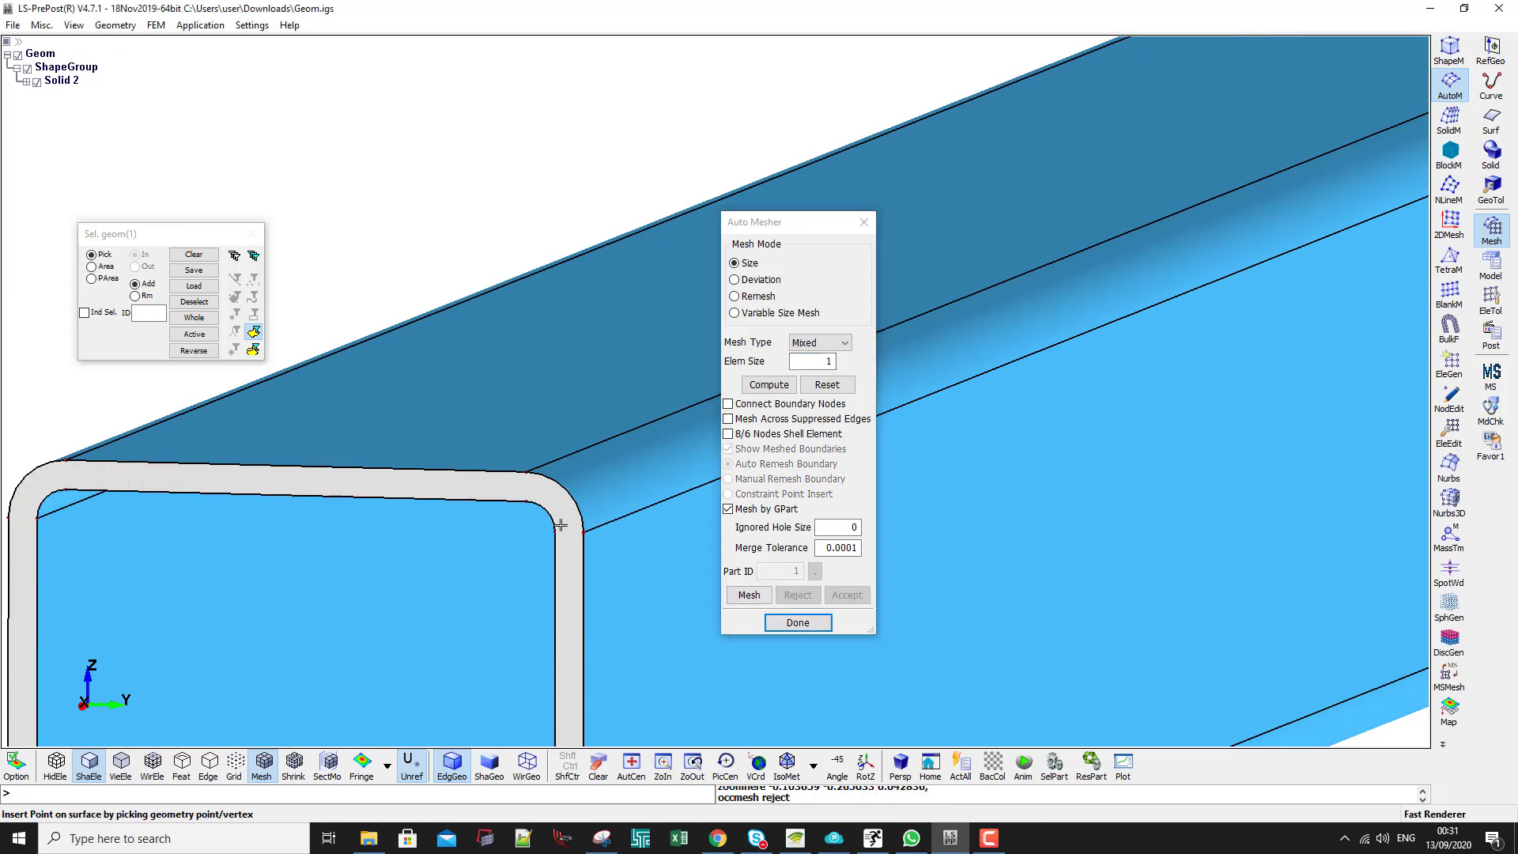
scroll(579, 561, down, 2)
shift+middle_drag(578, 562, 643, 477)
click(751, 598)
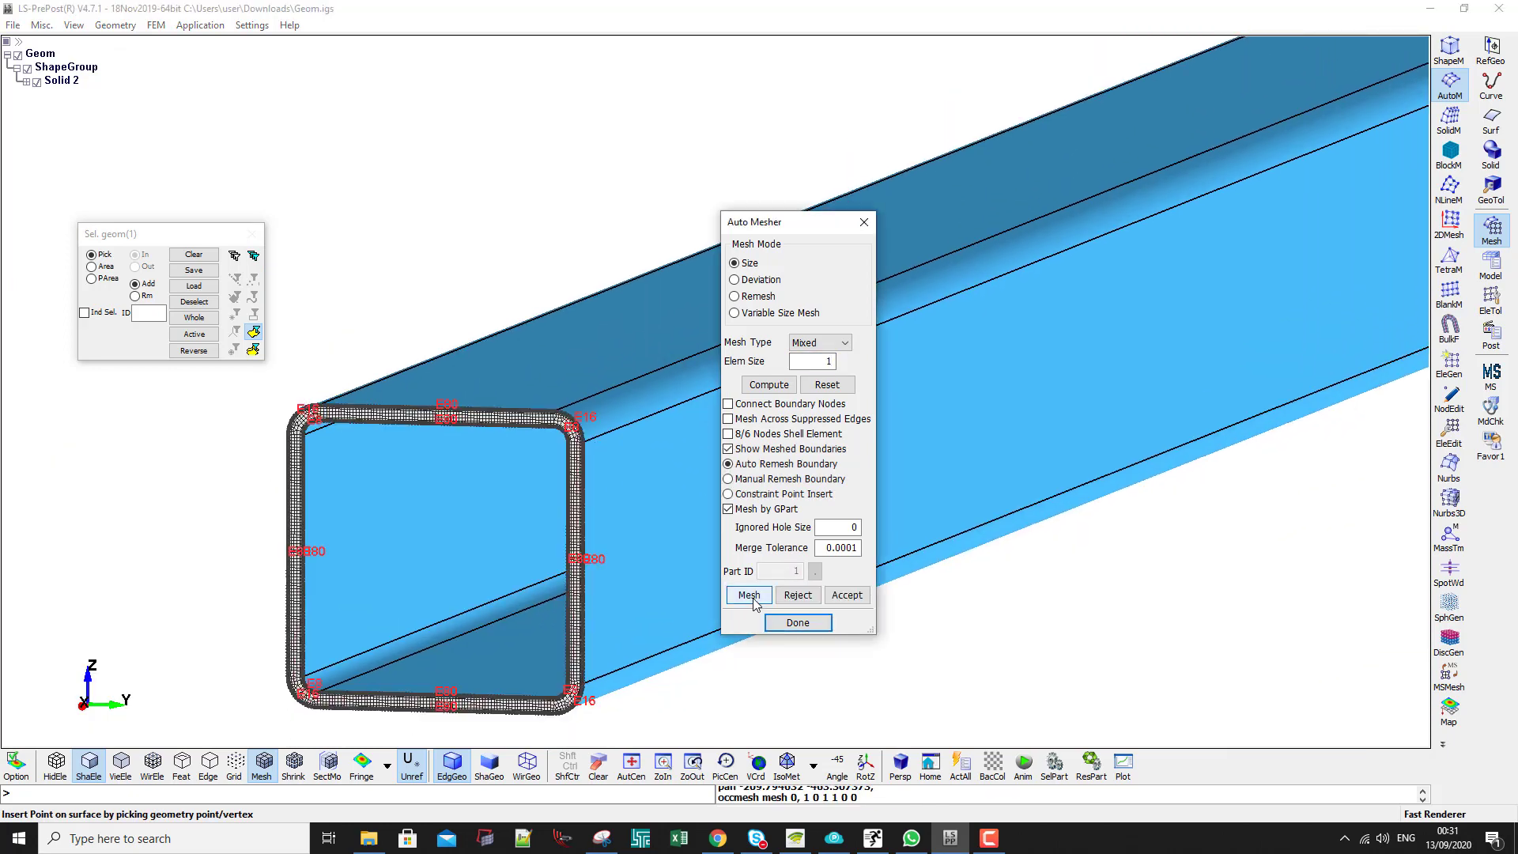
scroll(576, 417, up, 6)
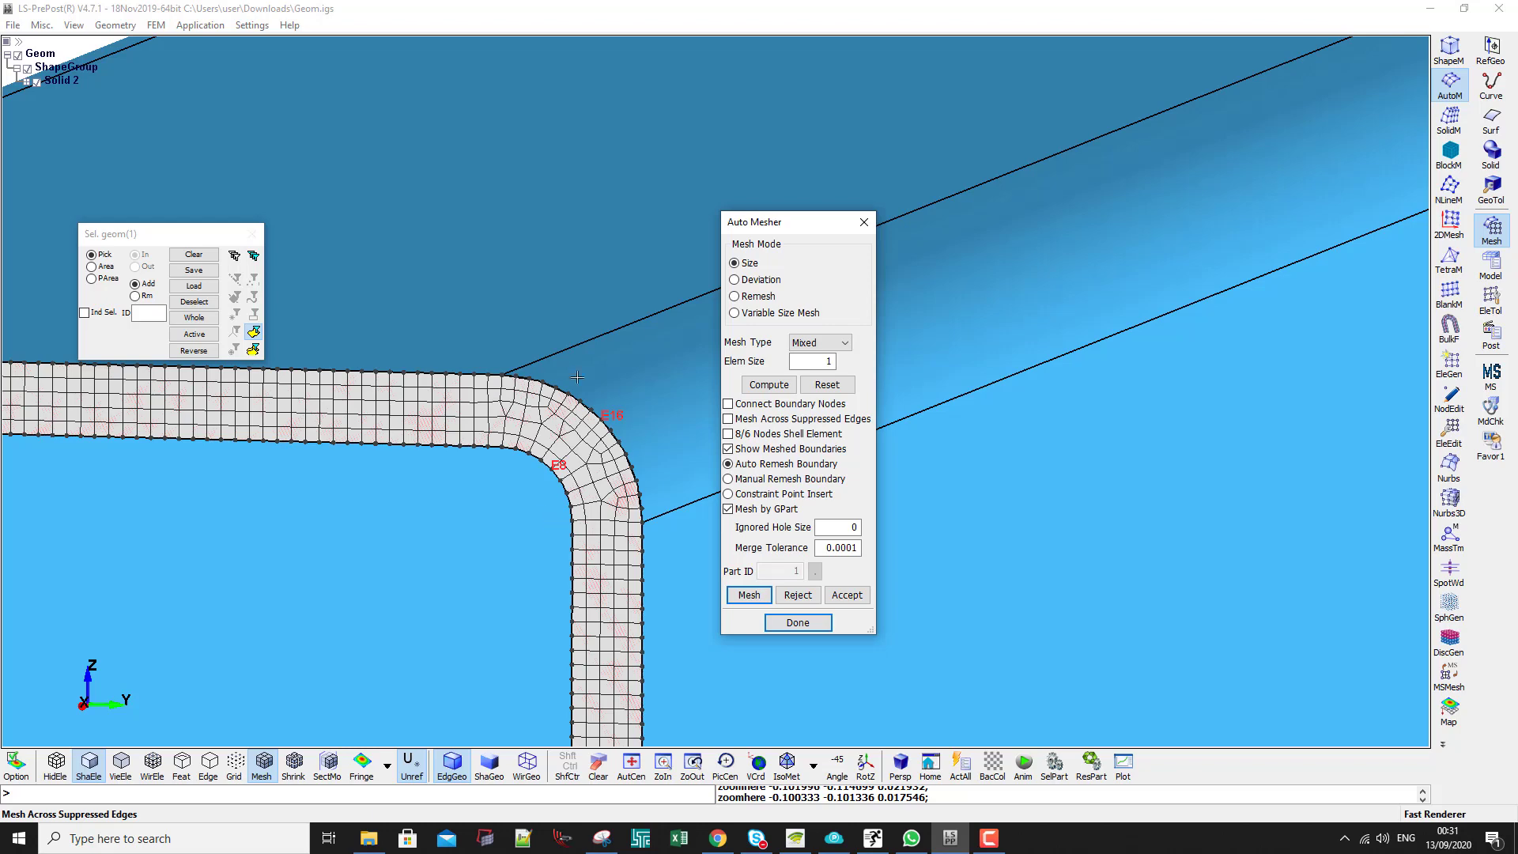
scroll(630, 417, down, 3)
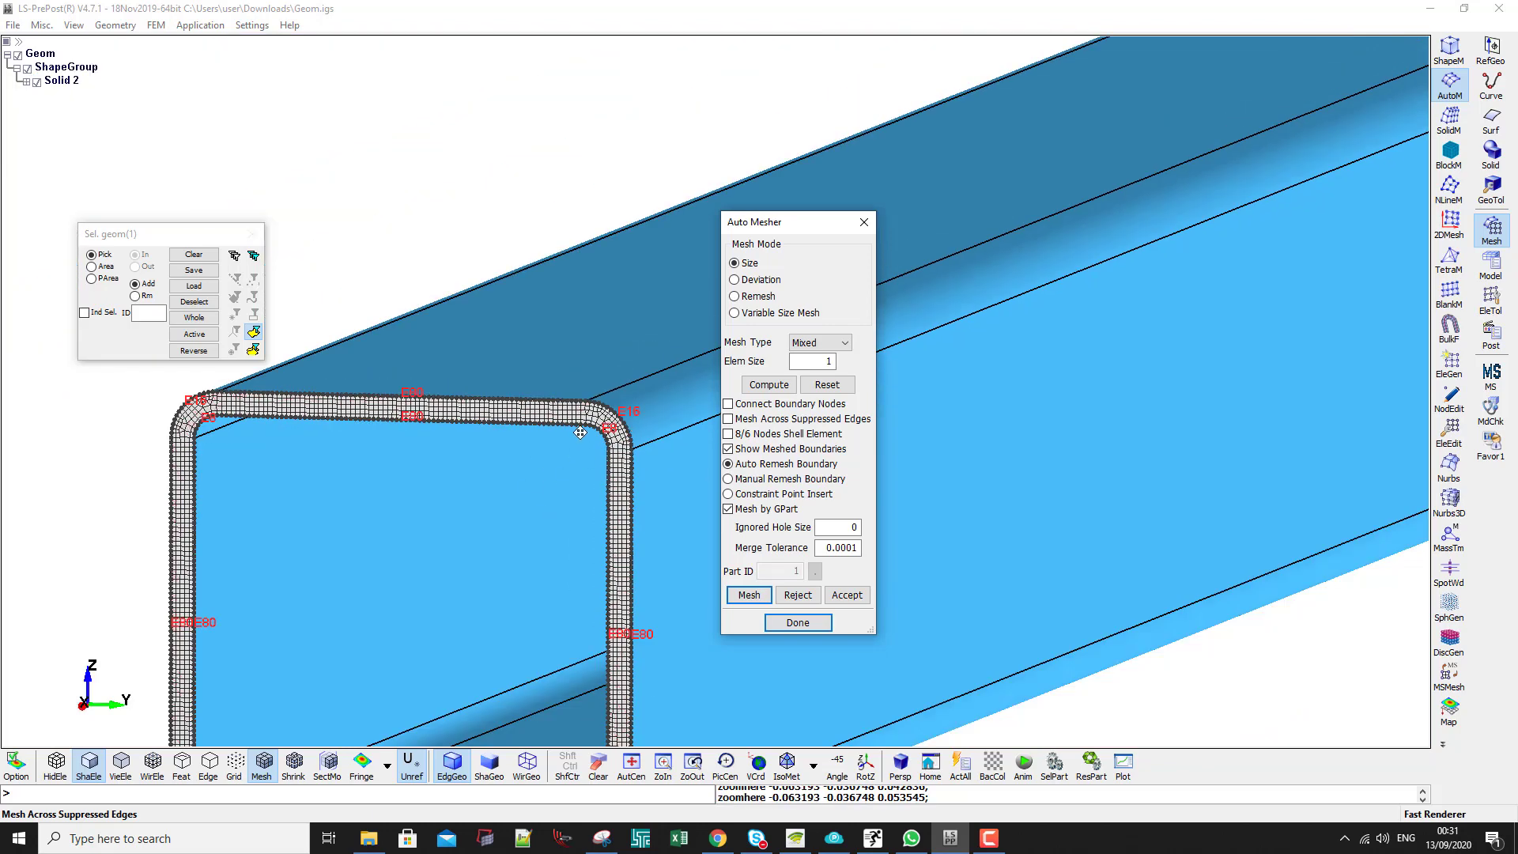
shift+middle_drag(580, 434, 645, 282)
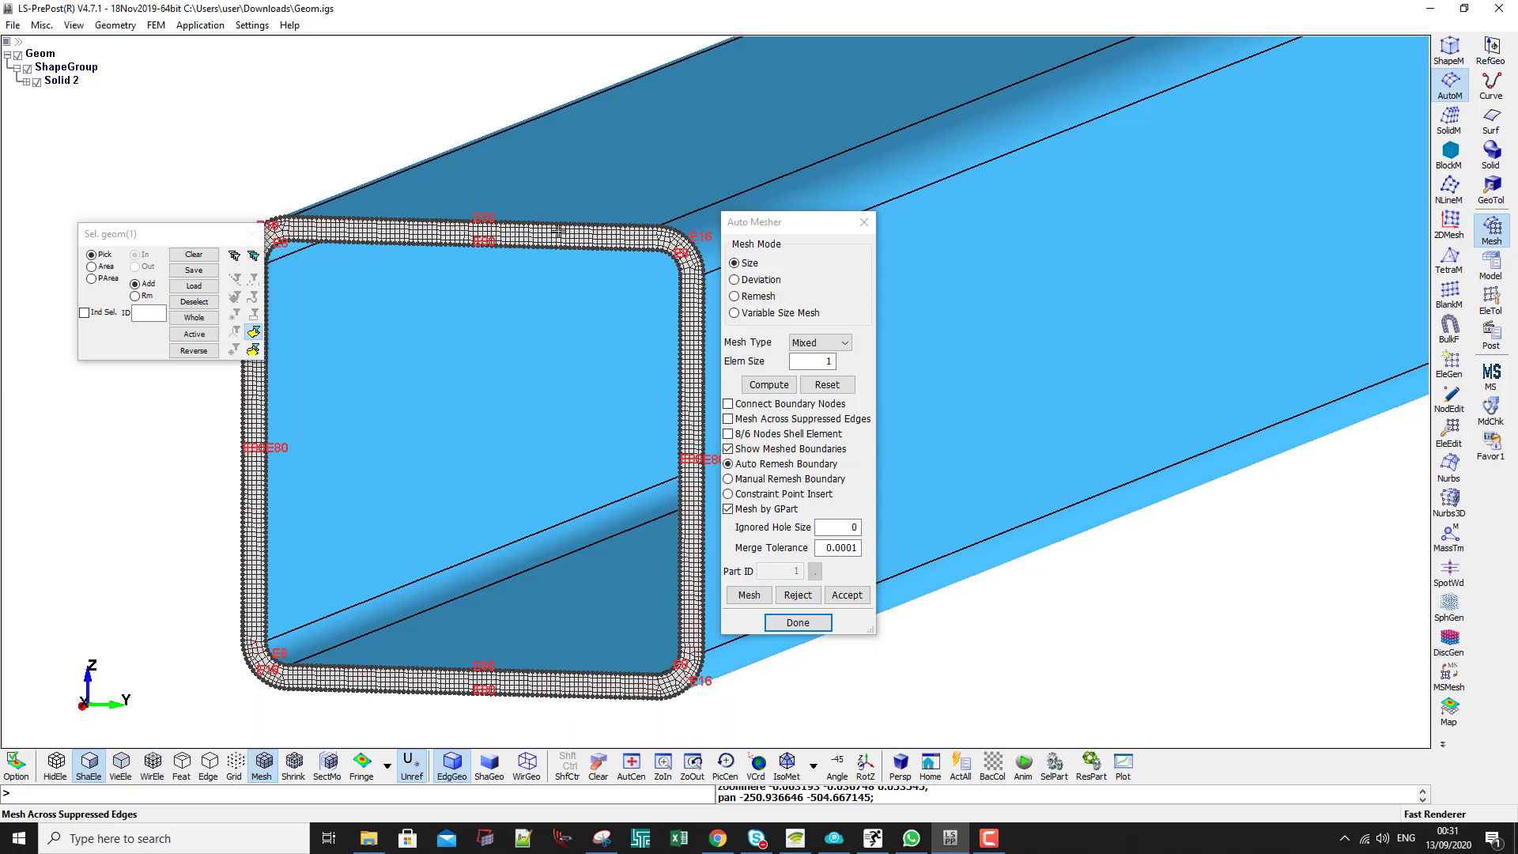
Reject the fine trial mesh, switch the mesh mode to Deviation and reselect the tube's end face
click(798, 595)
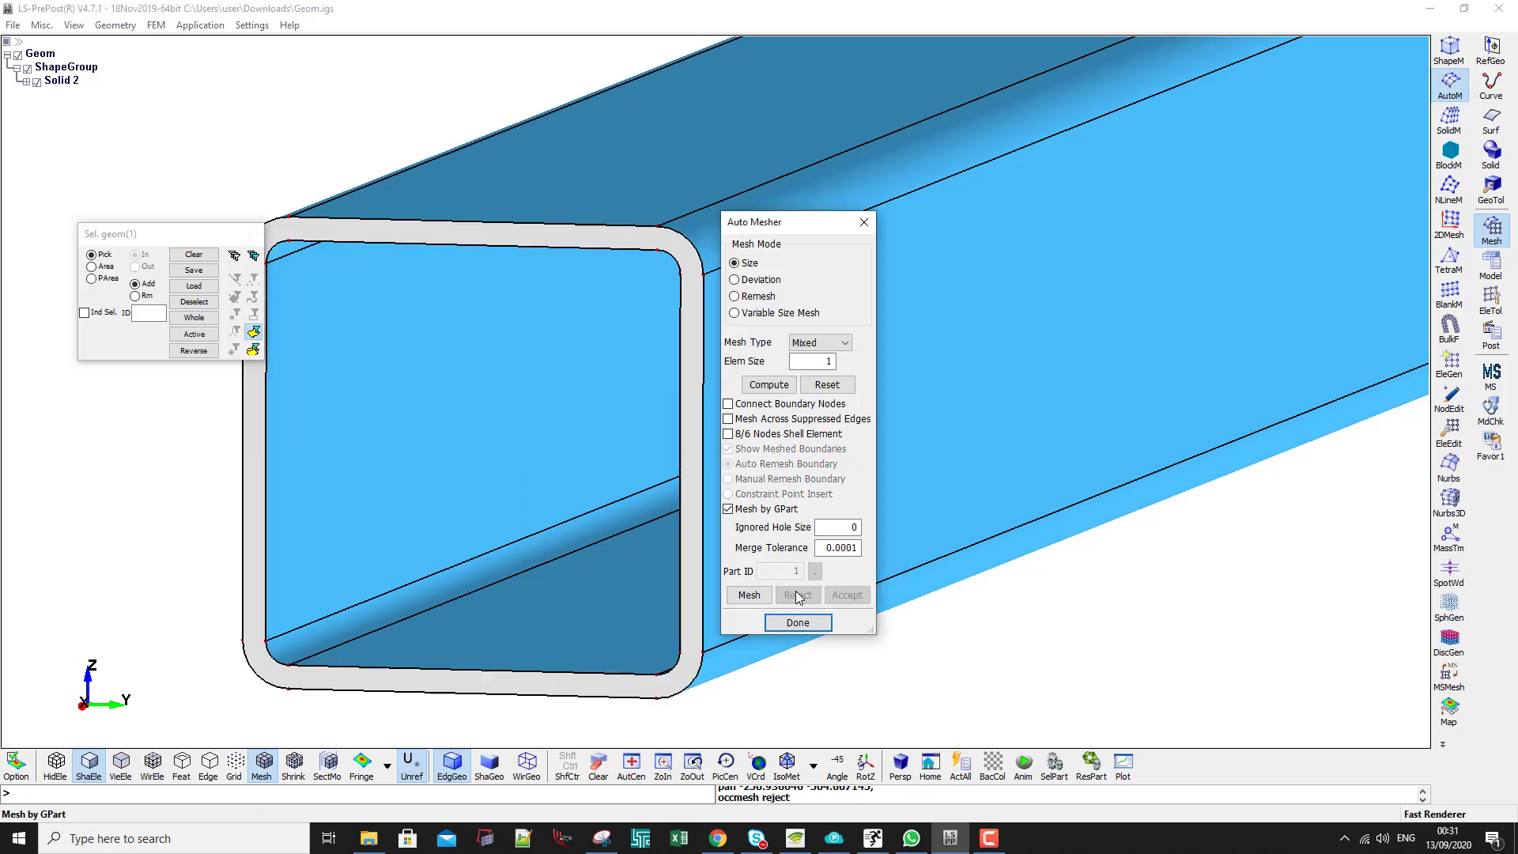
click(758, 282)
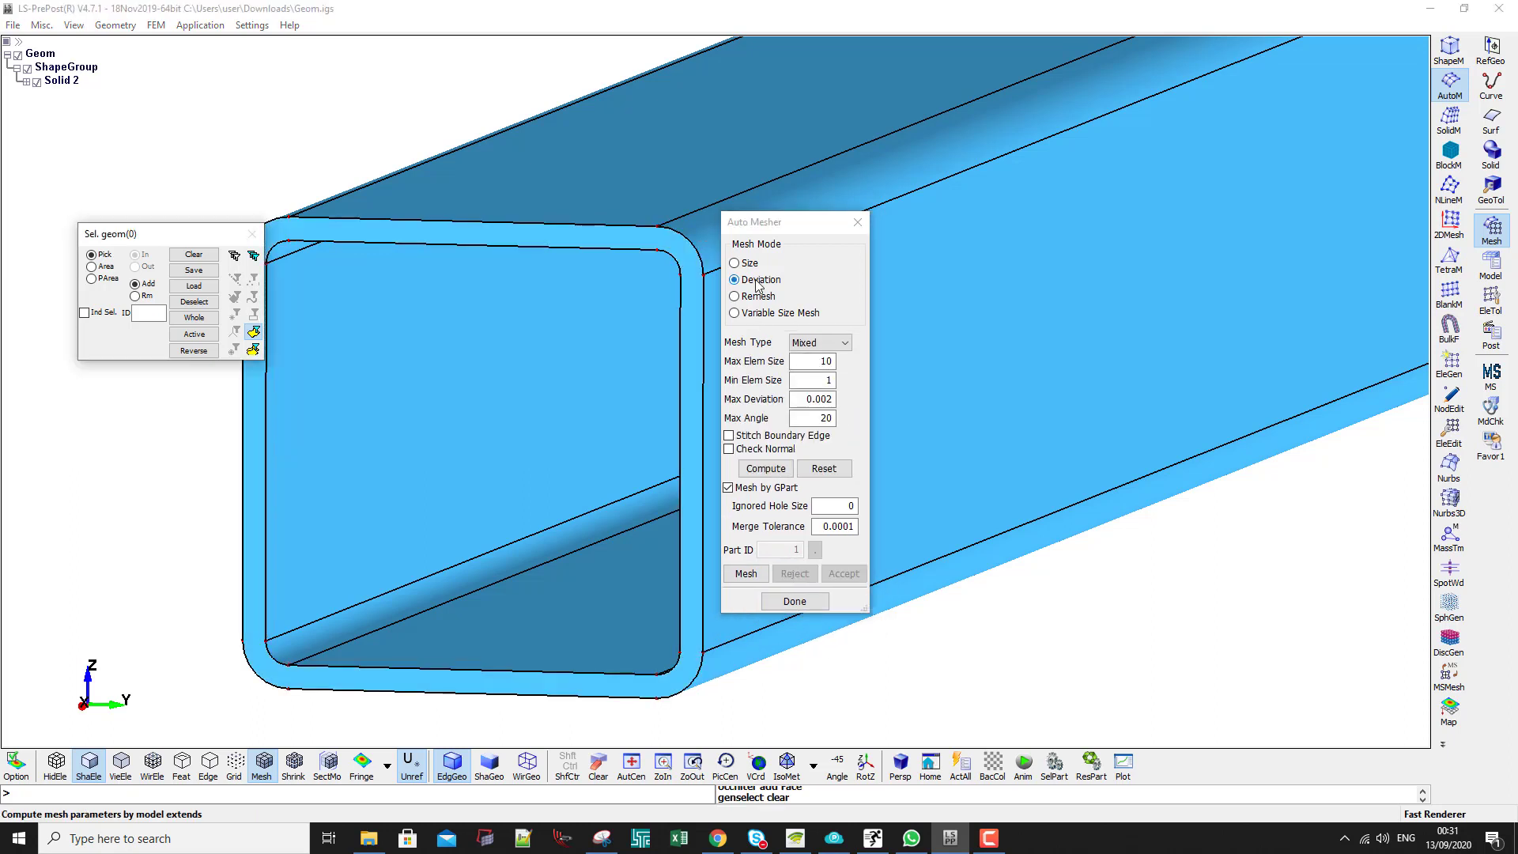
click(615, 239)
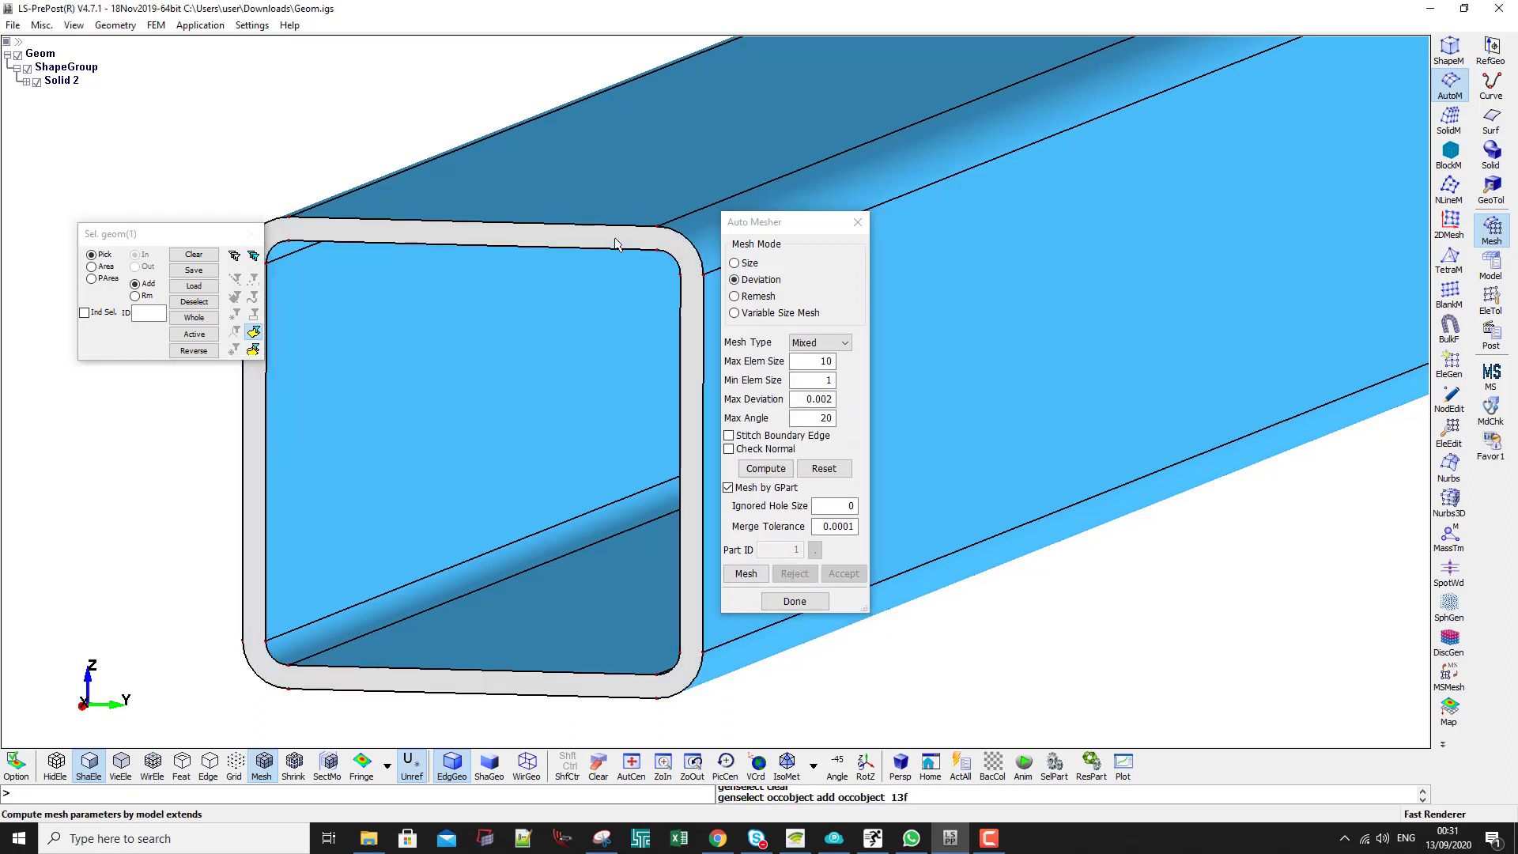
Mesh the end face by deviation with max element size 10, min element size 1, max deviation 0.002 and max angle 20, checking the corners
click(810, 363)
double_click(816, 381)
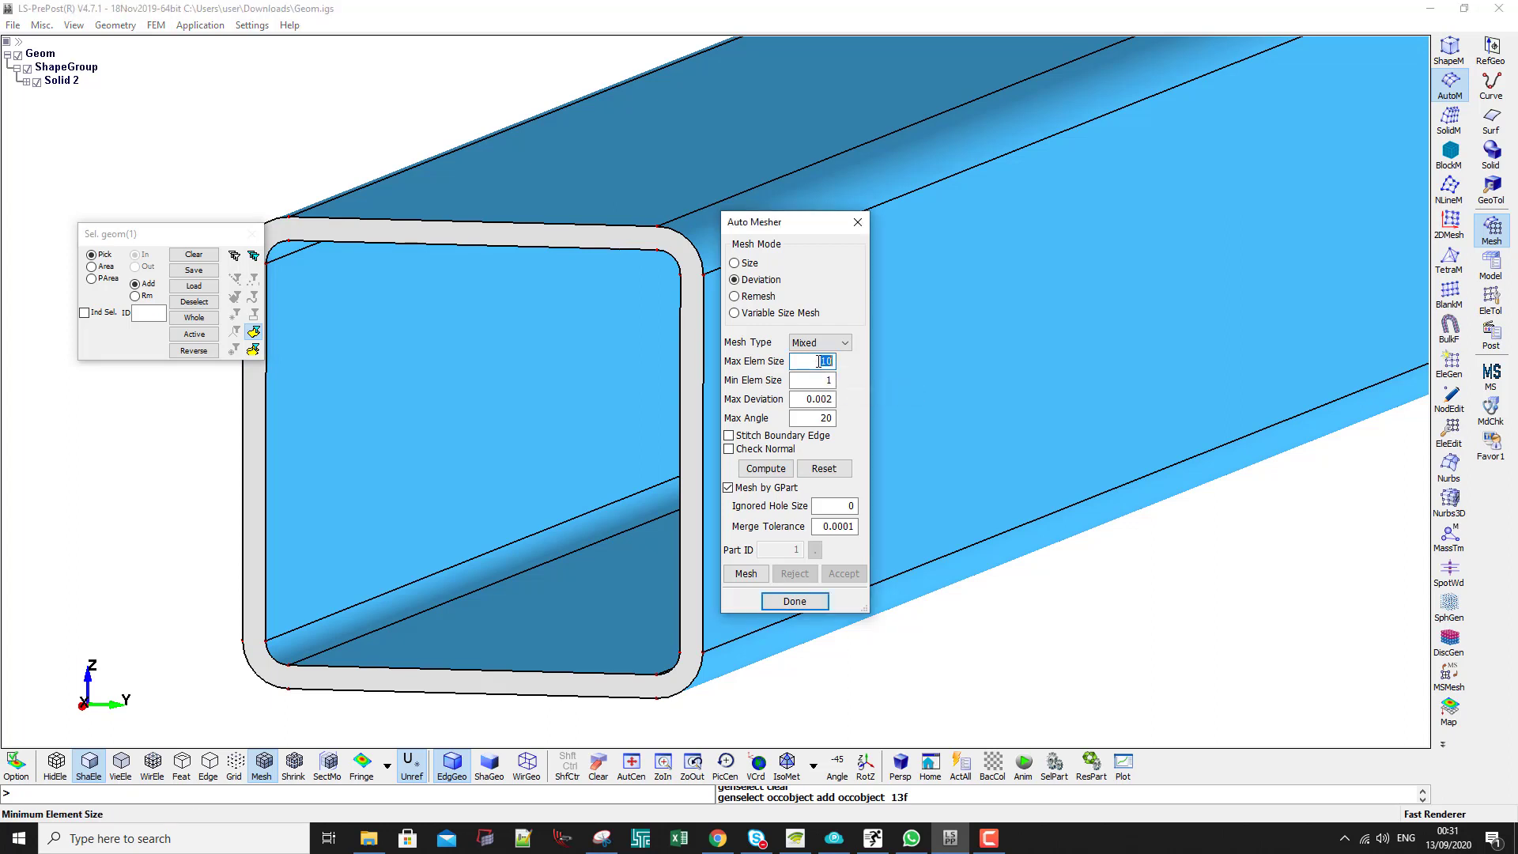
text(1)
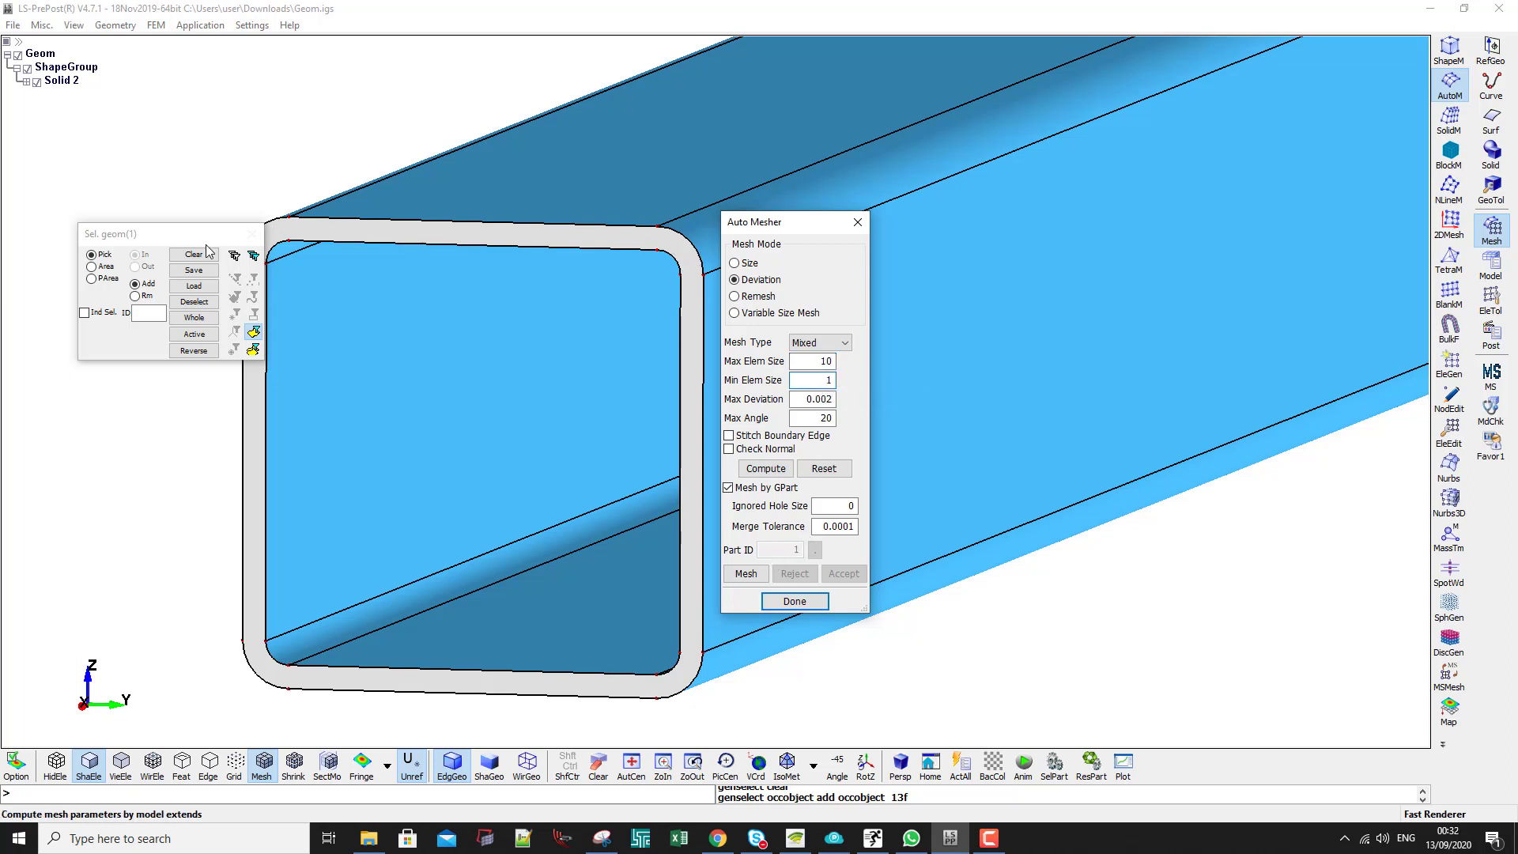
drag(189, 233, 163, 115)
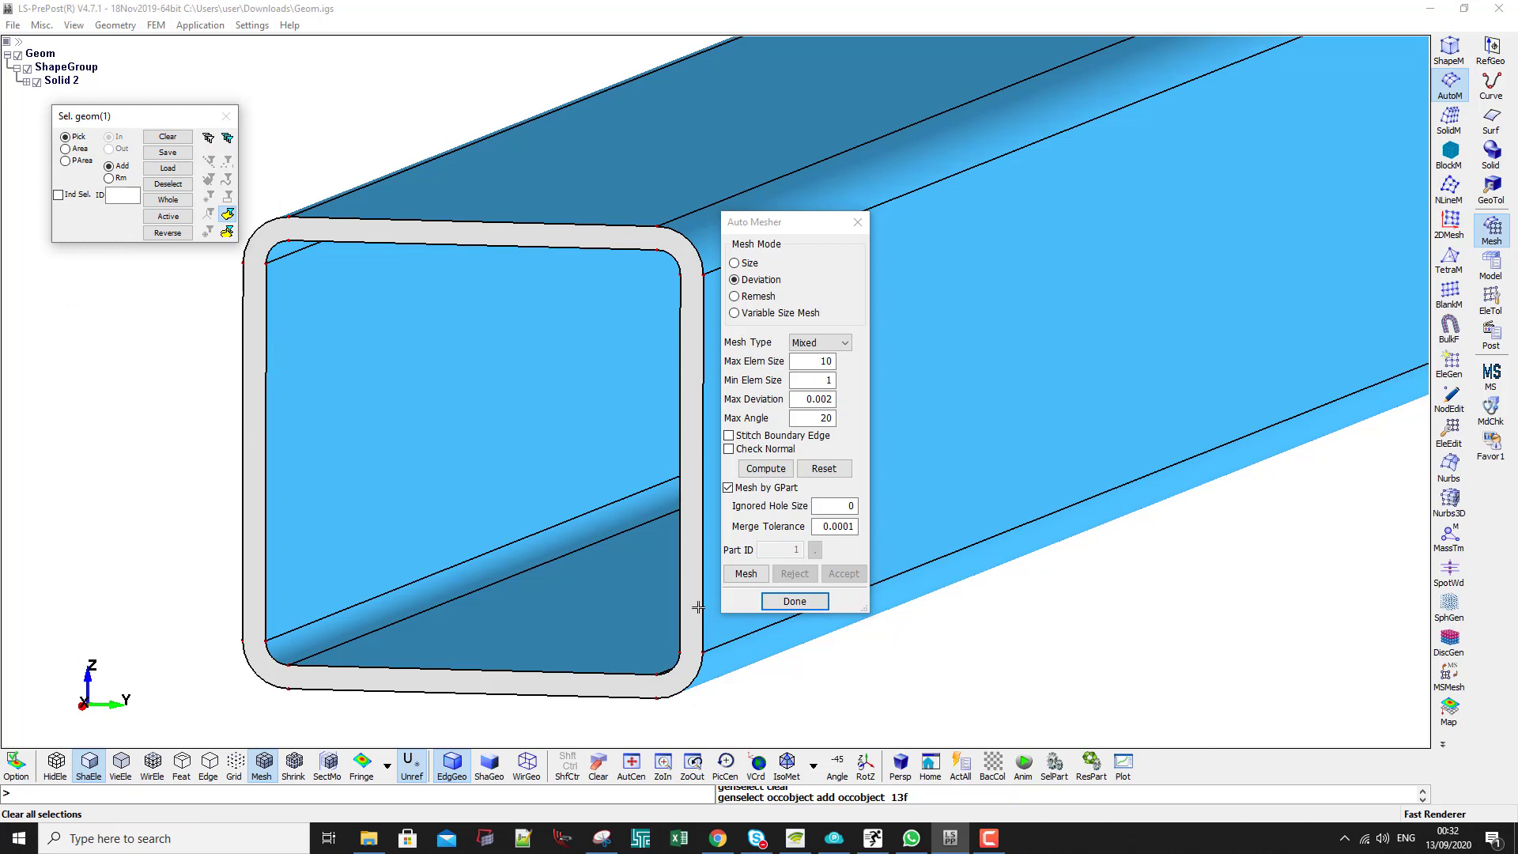
click(819, 362)
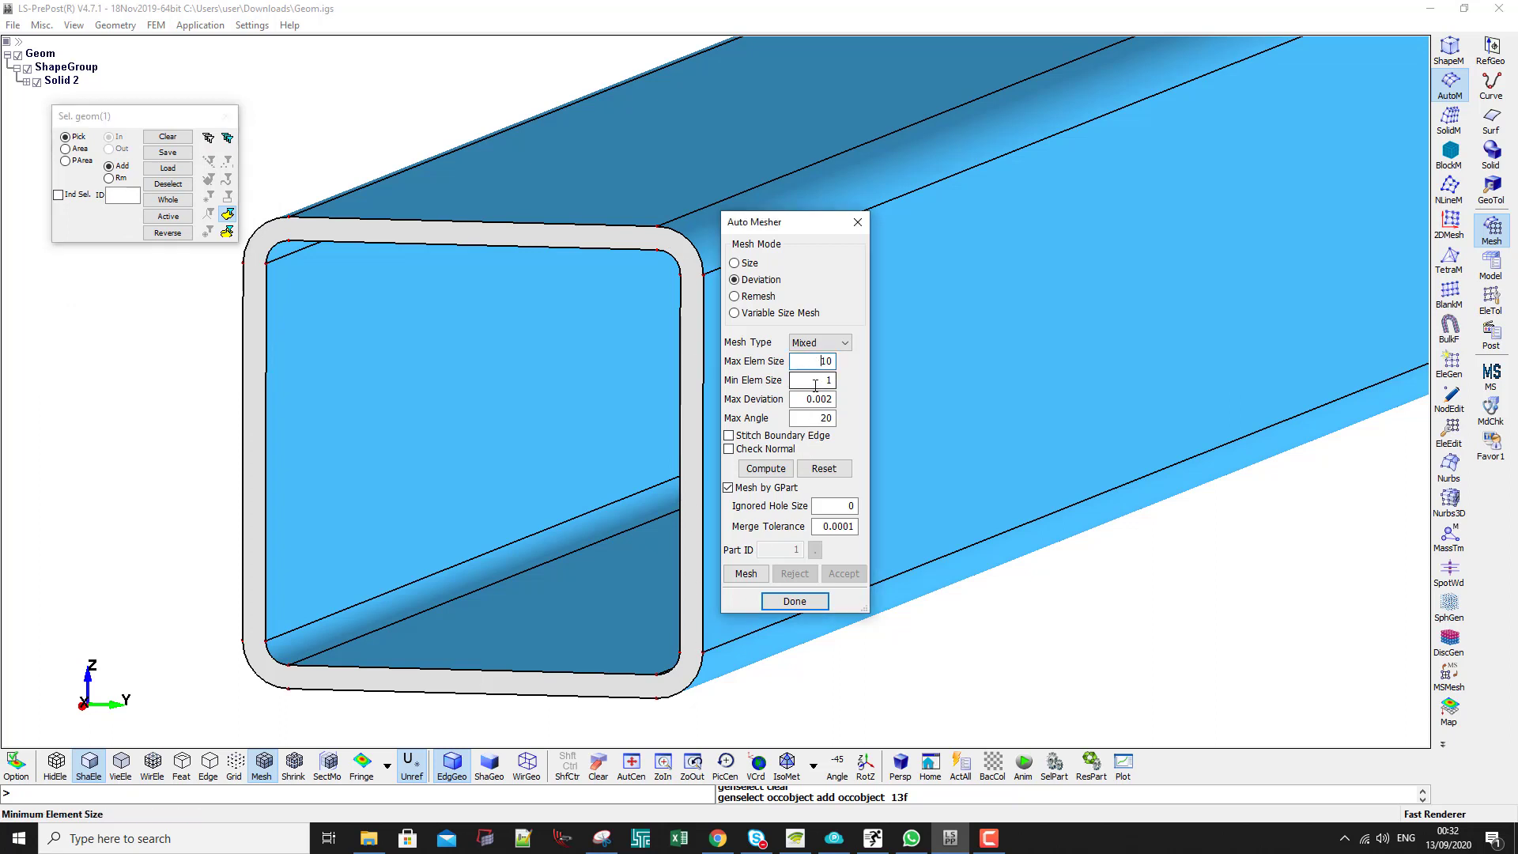
key(Tab)
key(Tab)
key(Tab)
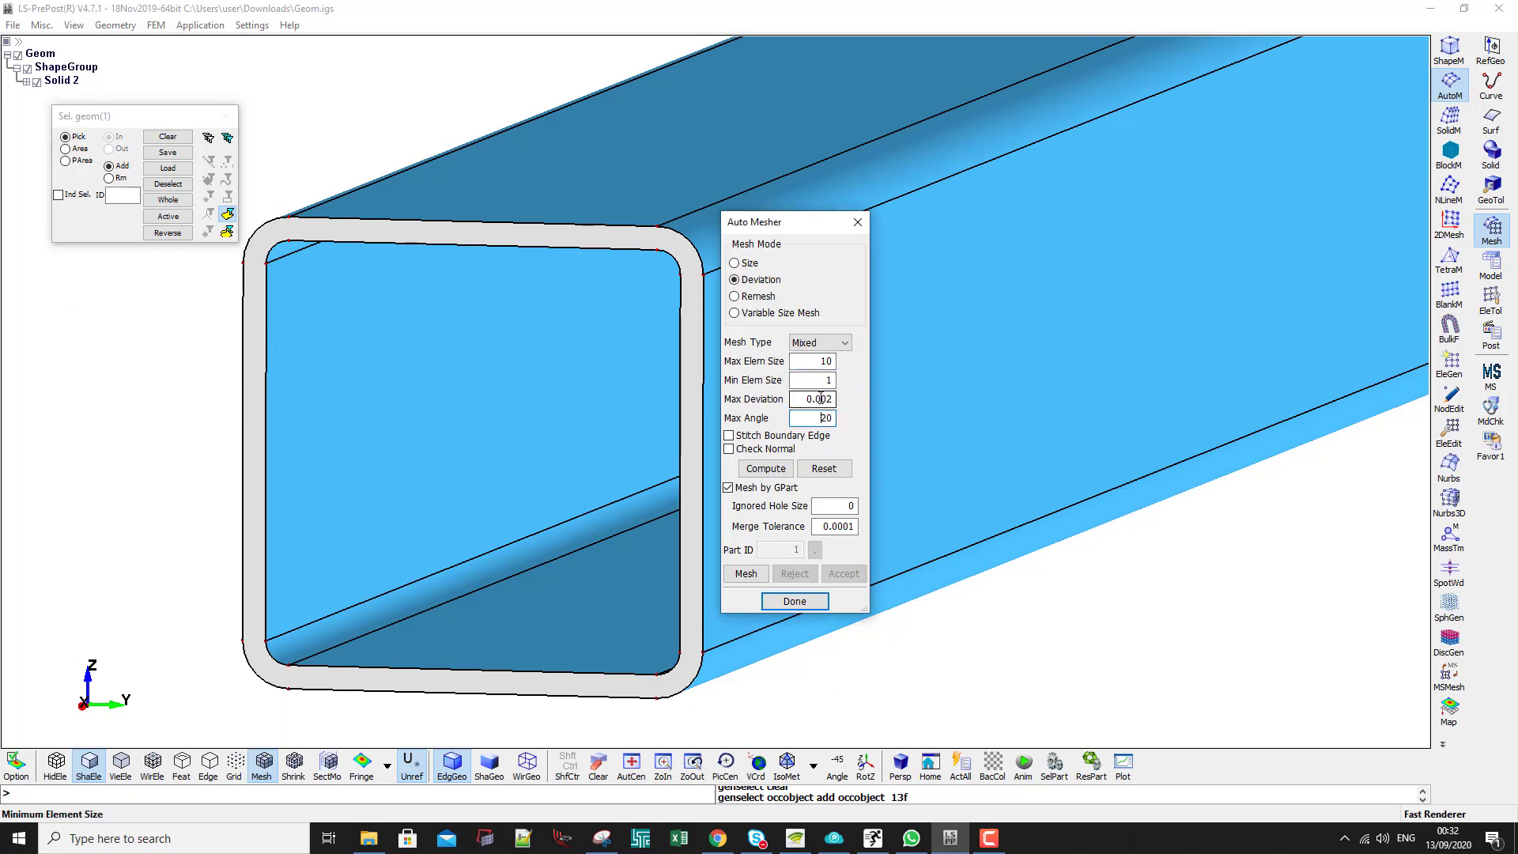
click(752, 573)
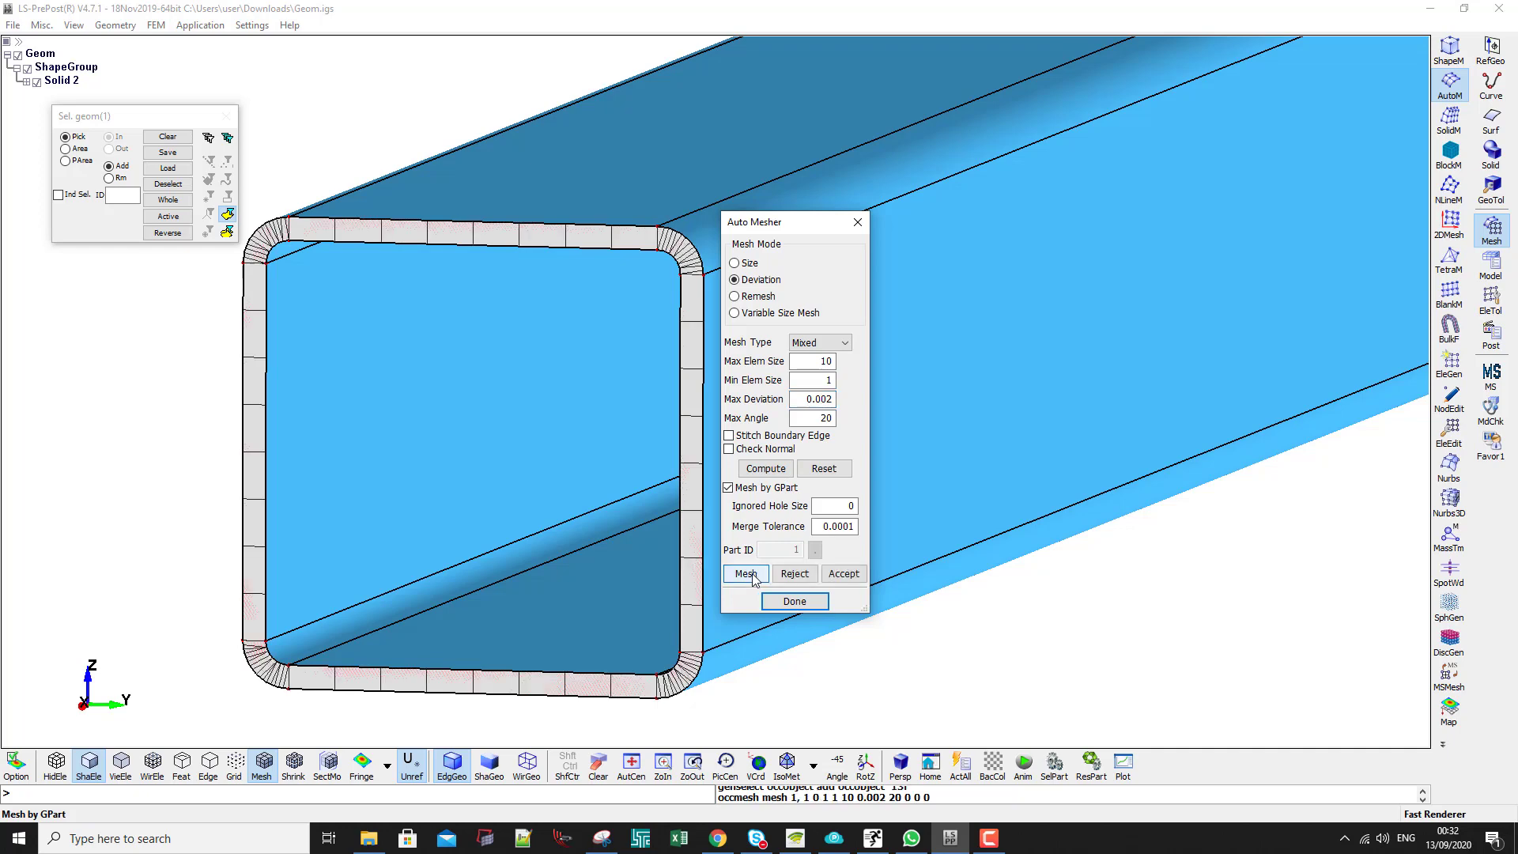
scroll(653, 293, up, 2)
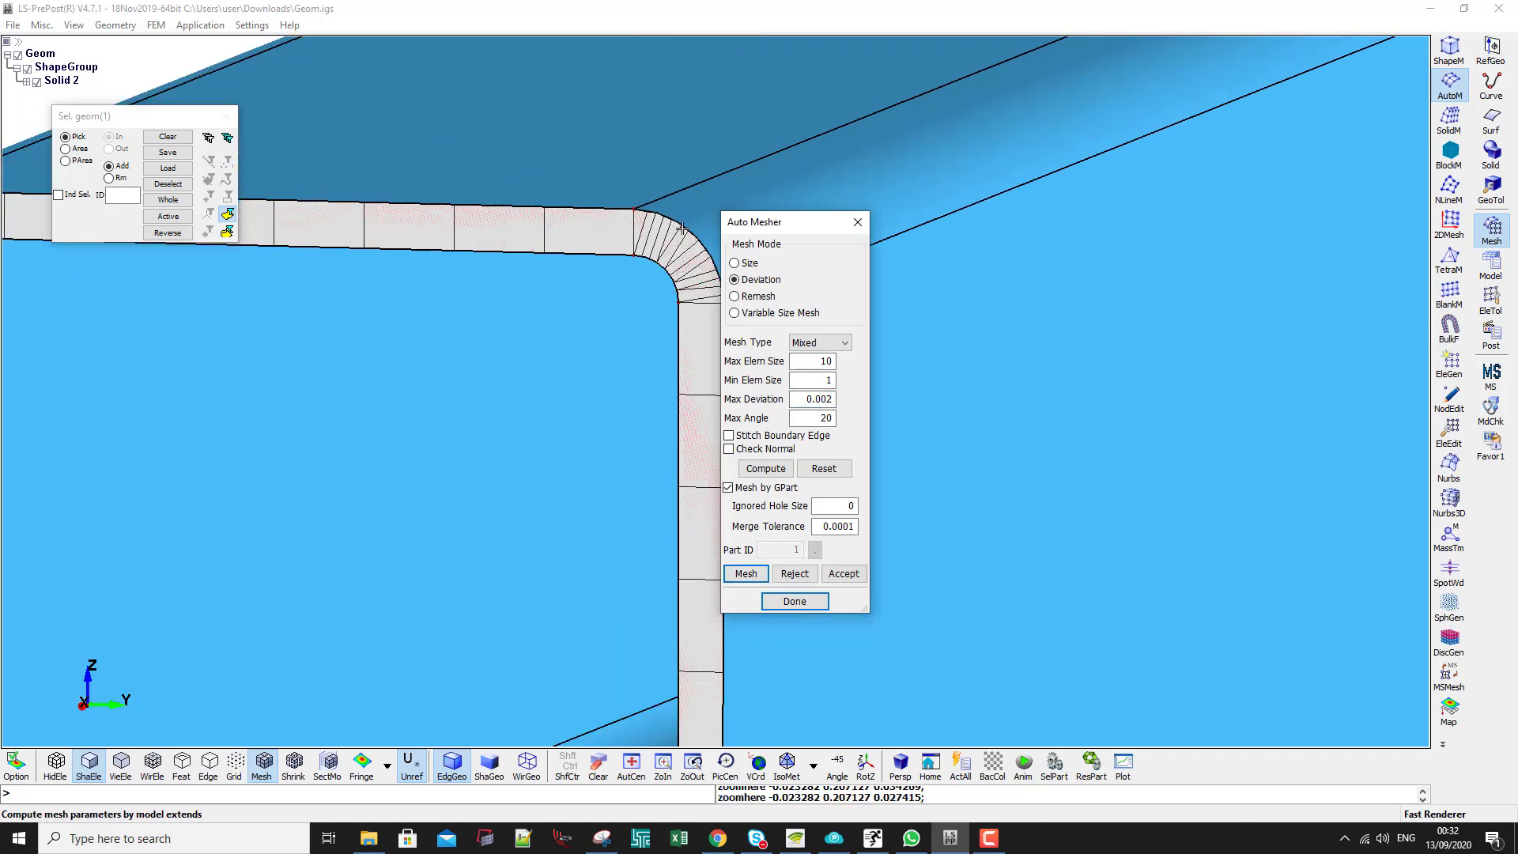
scroll(684, 308, down, 3)
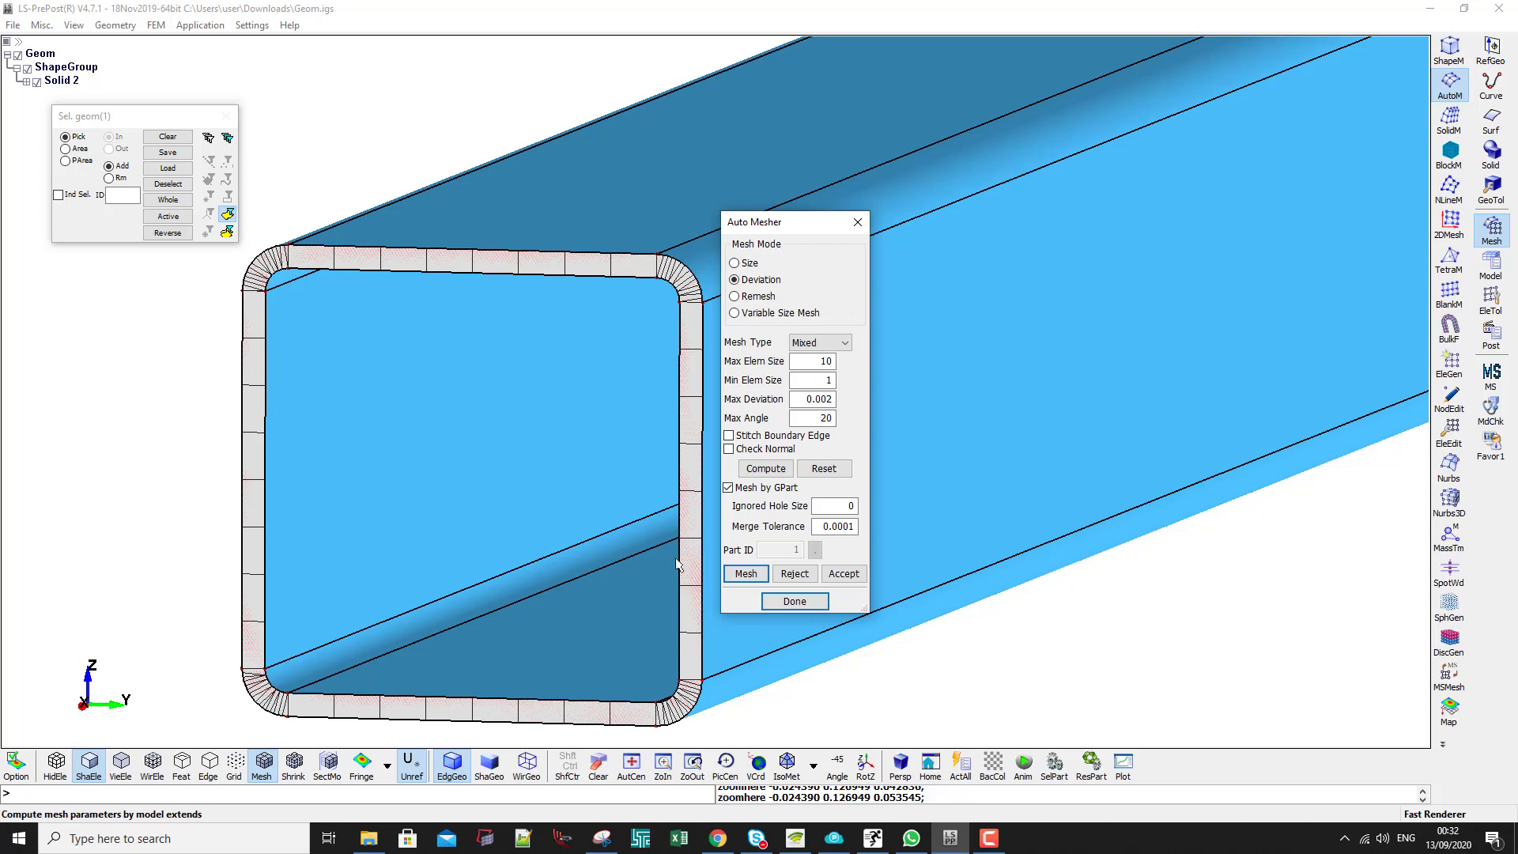
scroll(728, 718, up, 3)
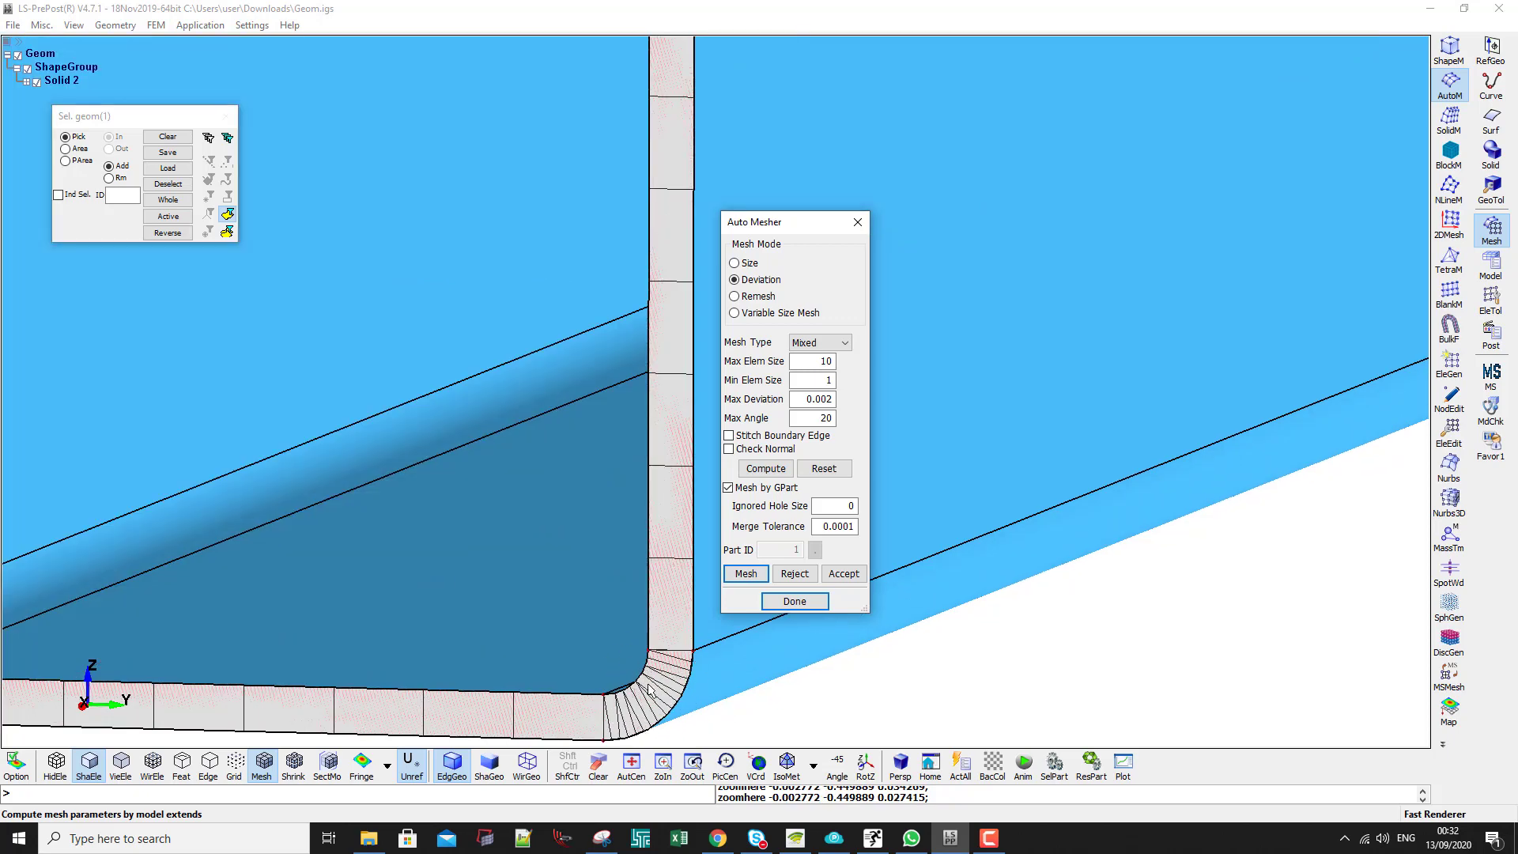
scroll(648, 687, up, 5)
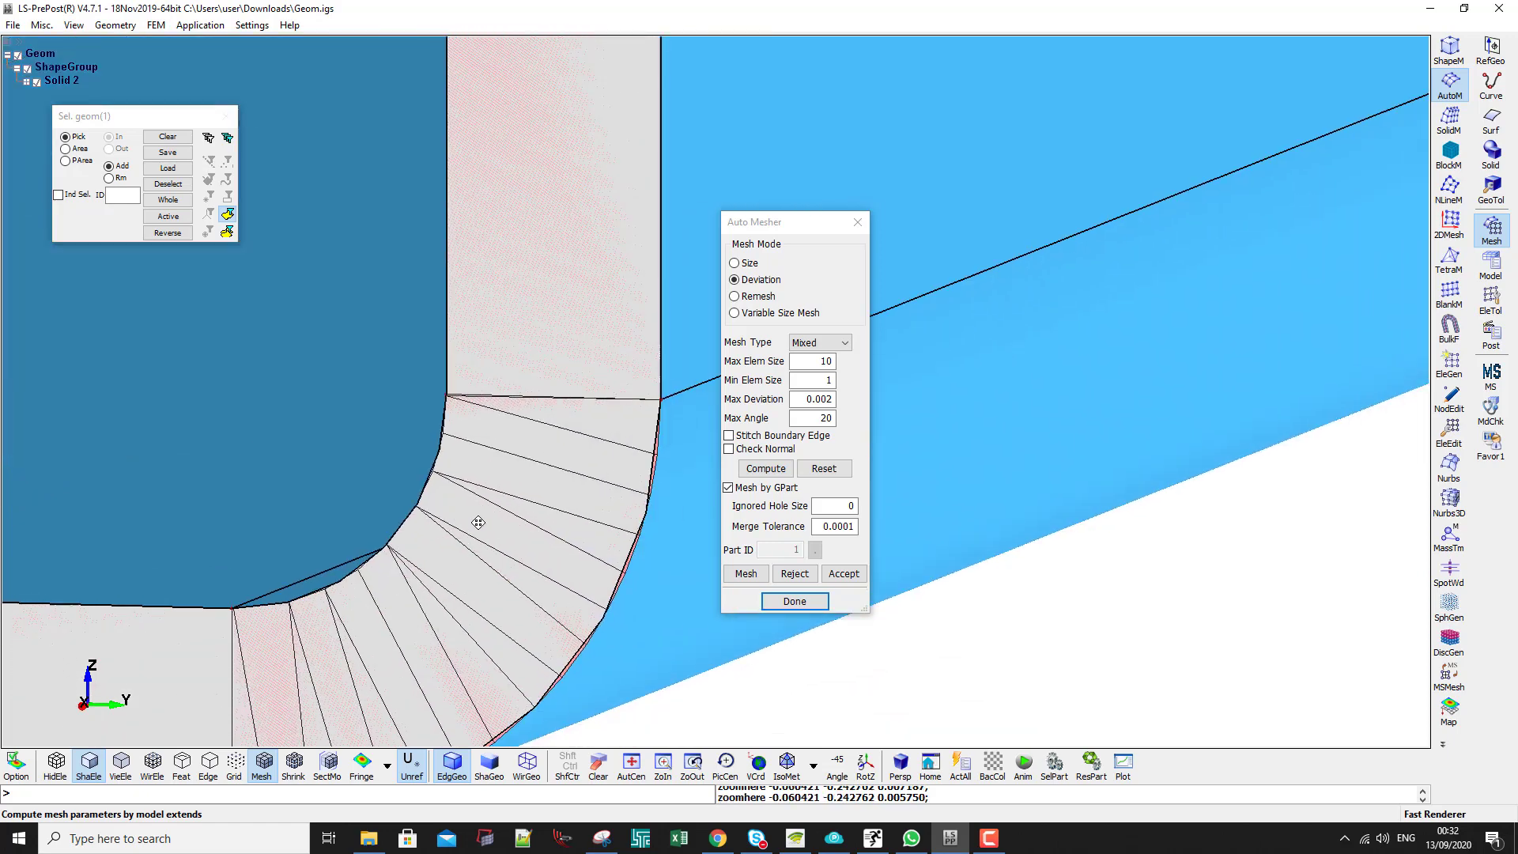
middle_click(478, 523)
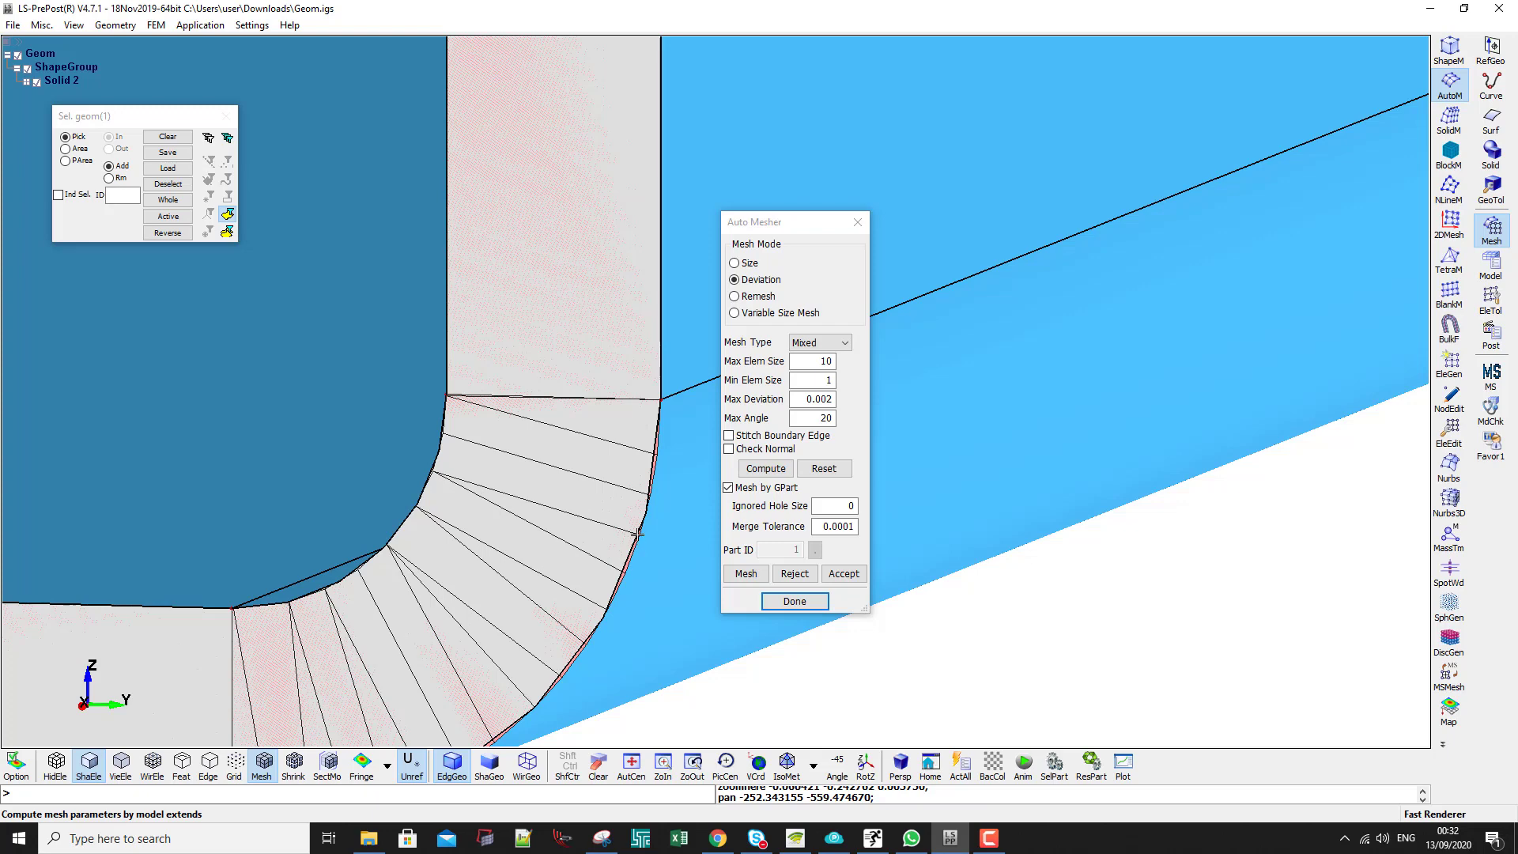
Reject the deviation trial mesh, switch the mesh mode to Variable Size Mesh and reselect the tube's end face
scroll(637, 535, down, 10)
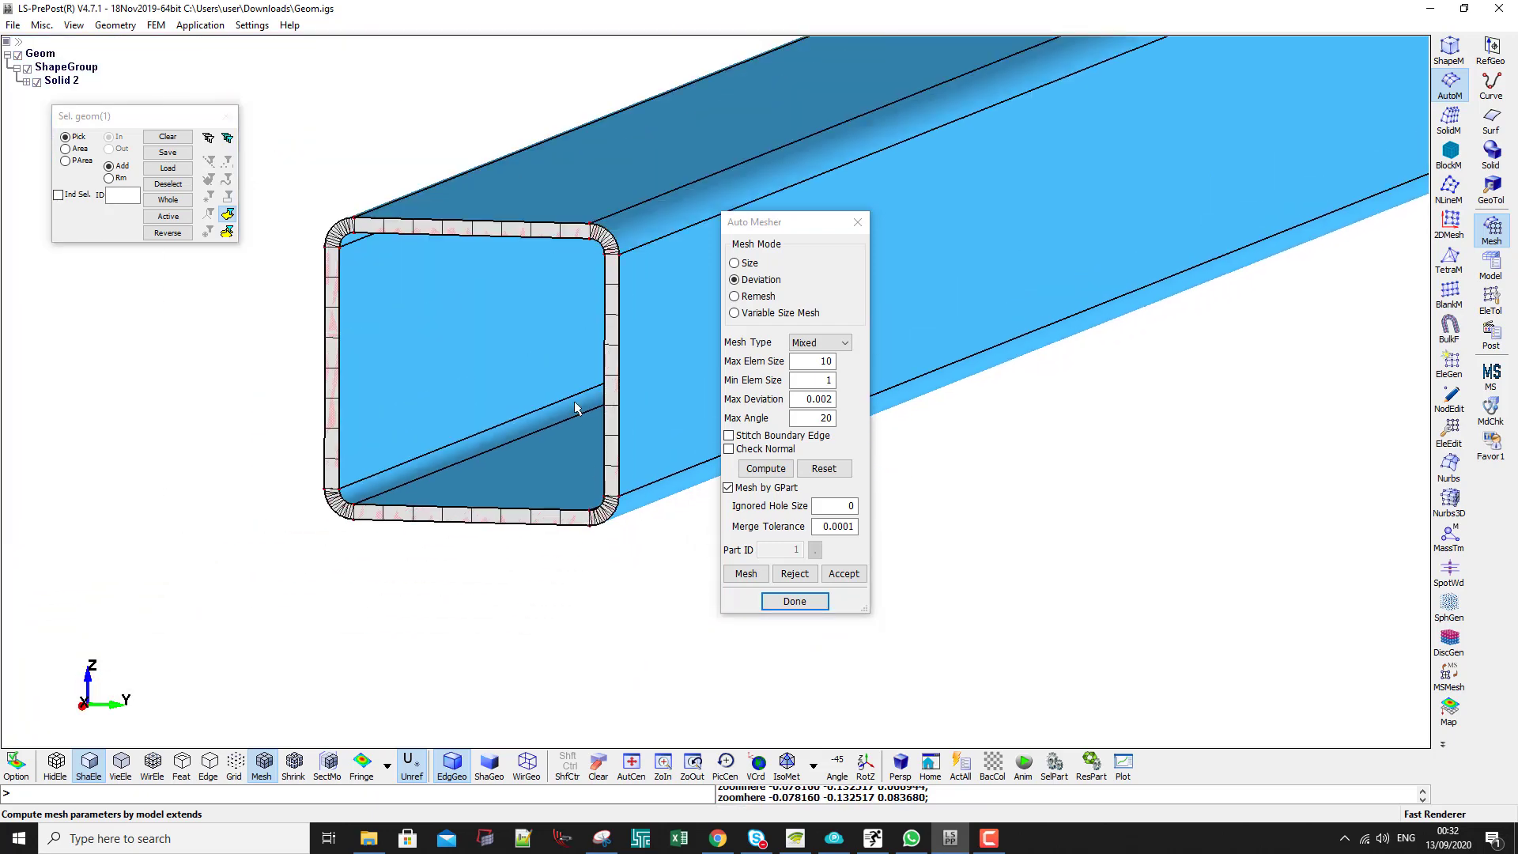
middle_drag(575, 409, 553, 445)
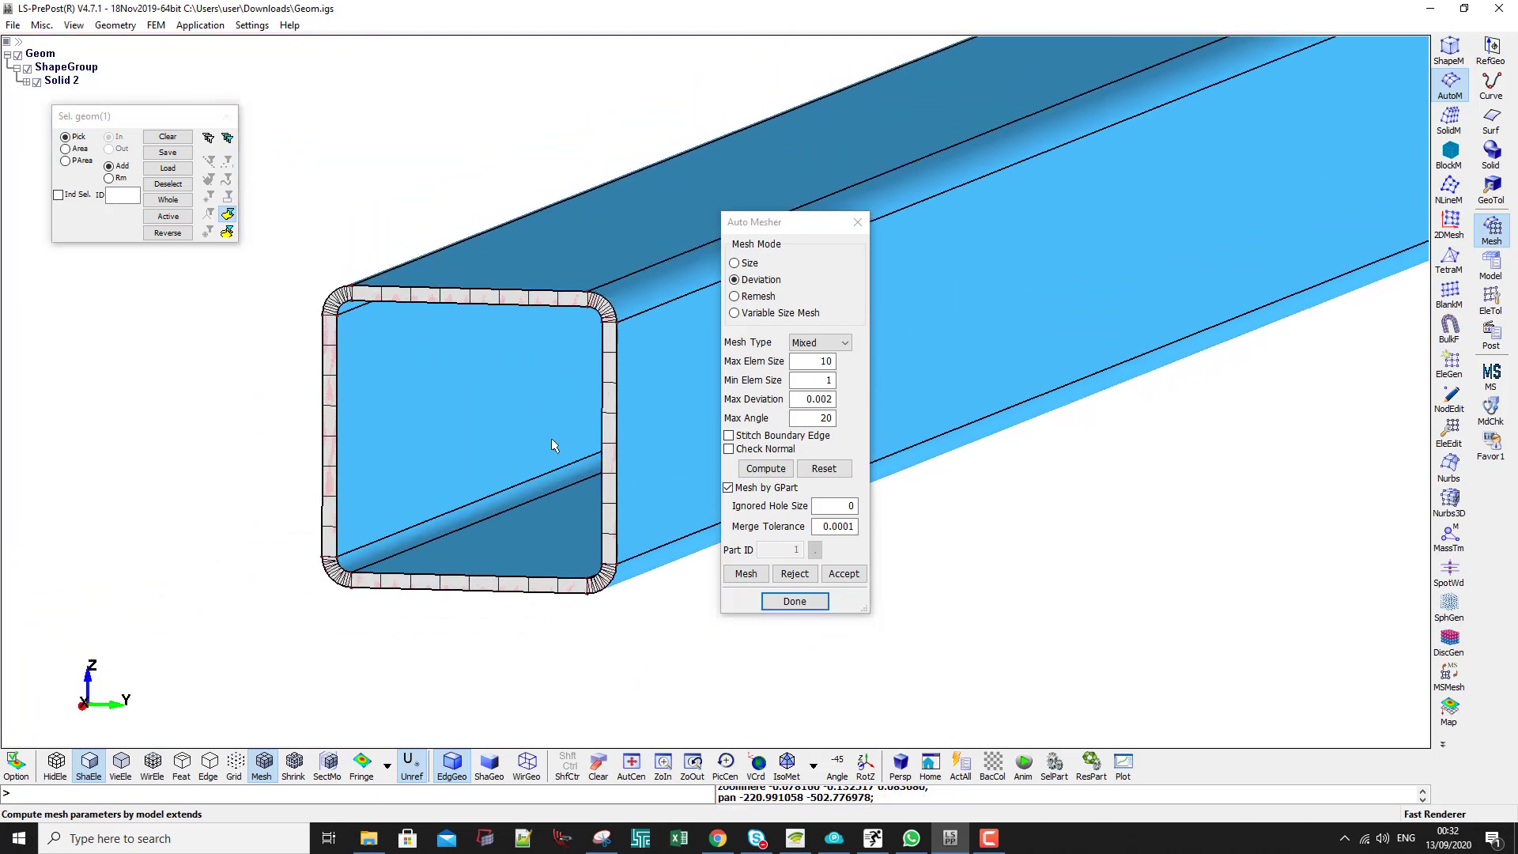
click(791, 575)
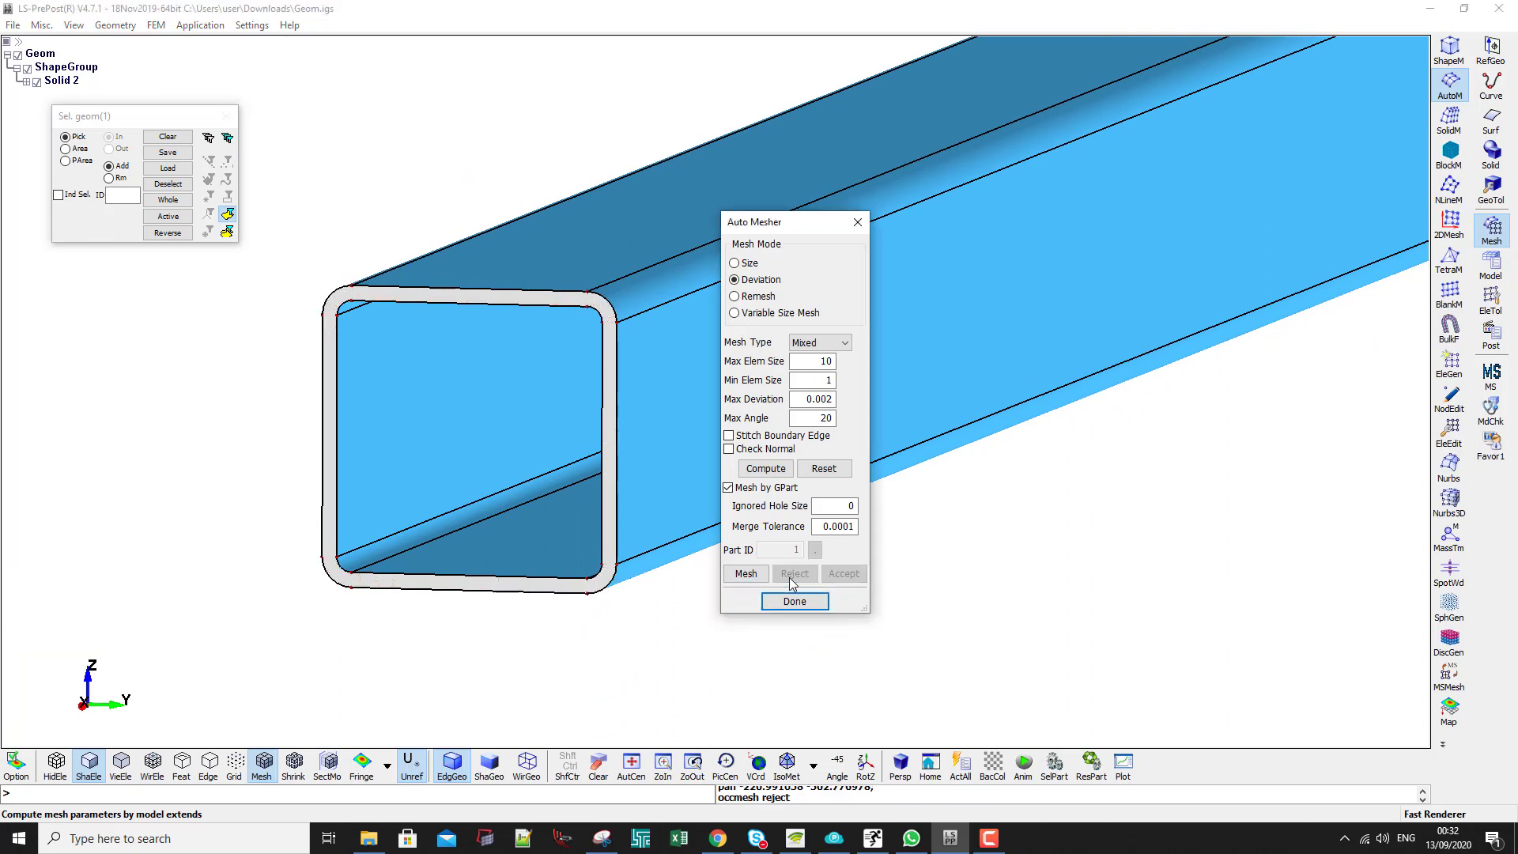
click(735, 313)
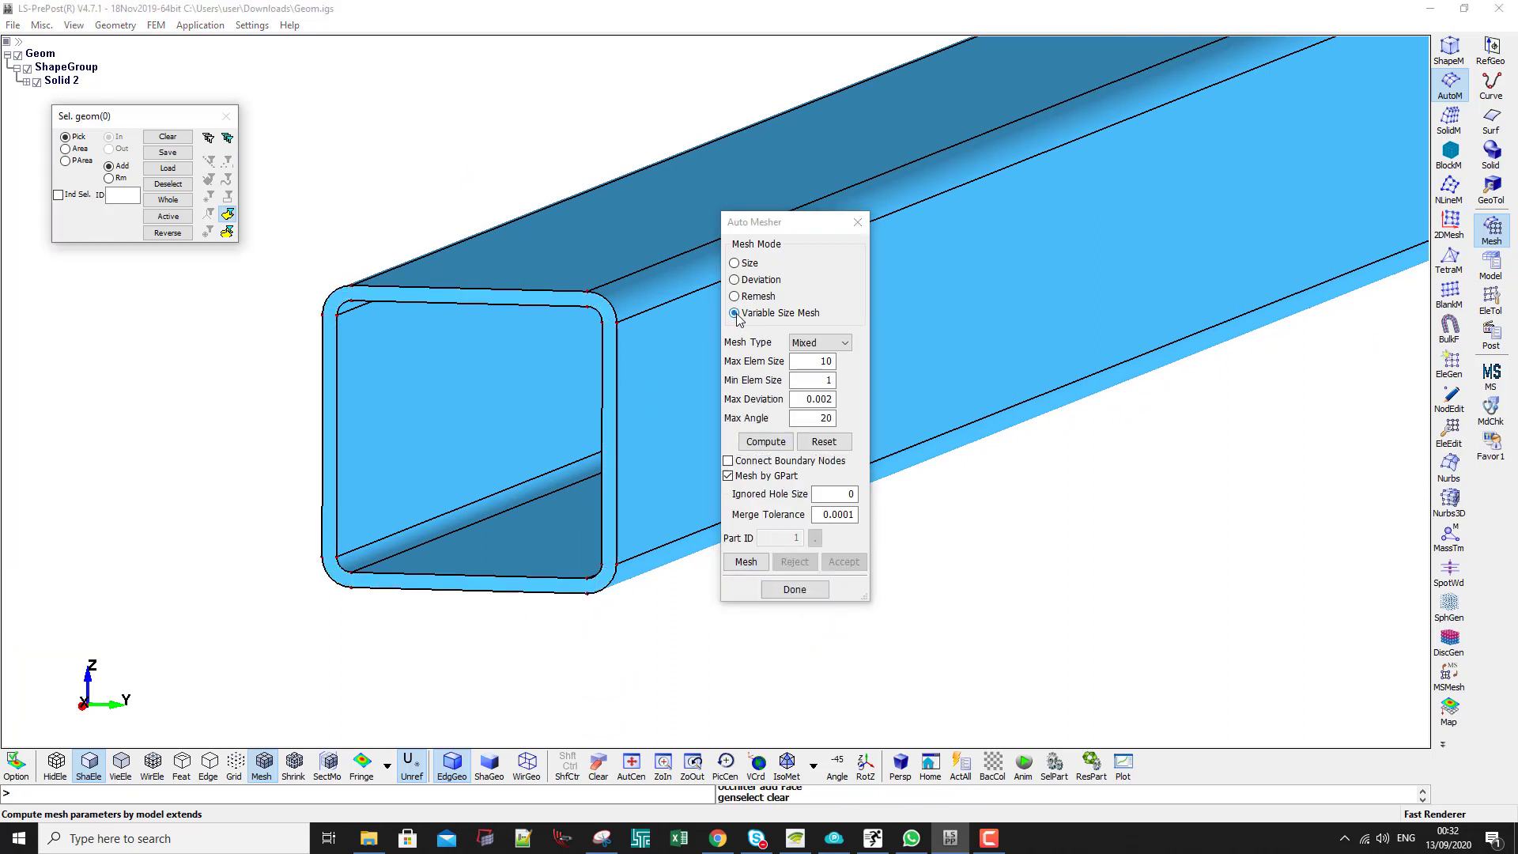
click(525, 297)
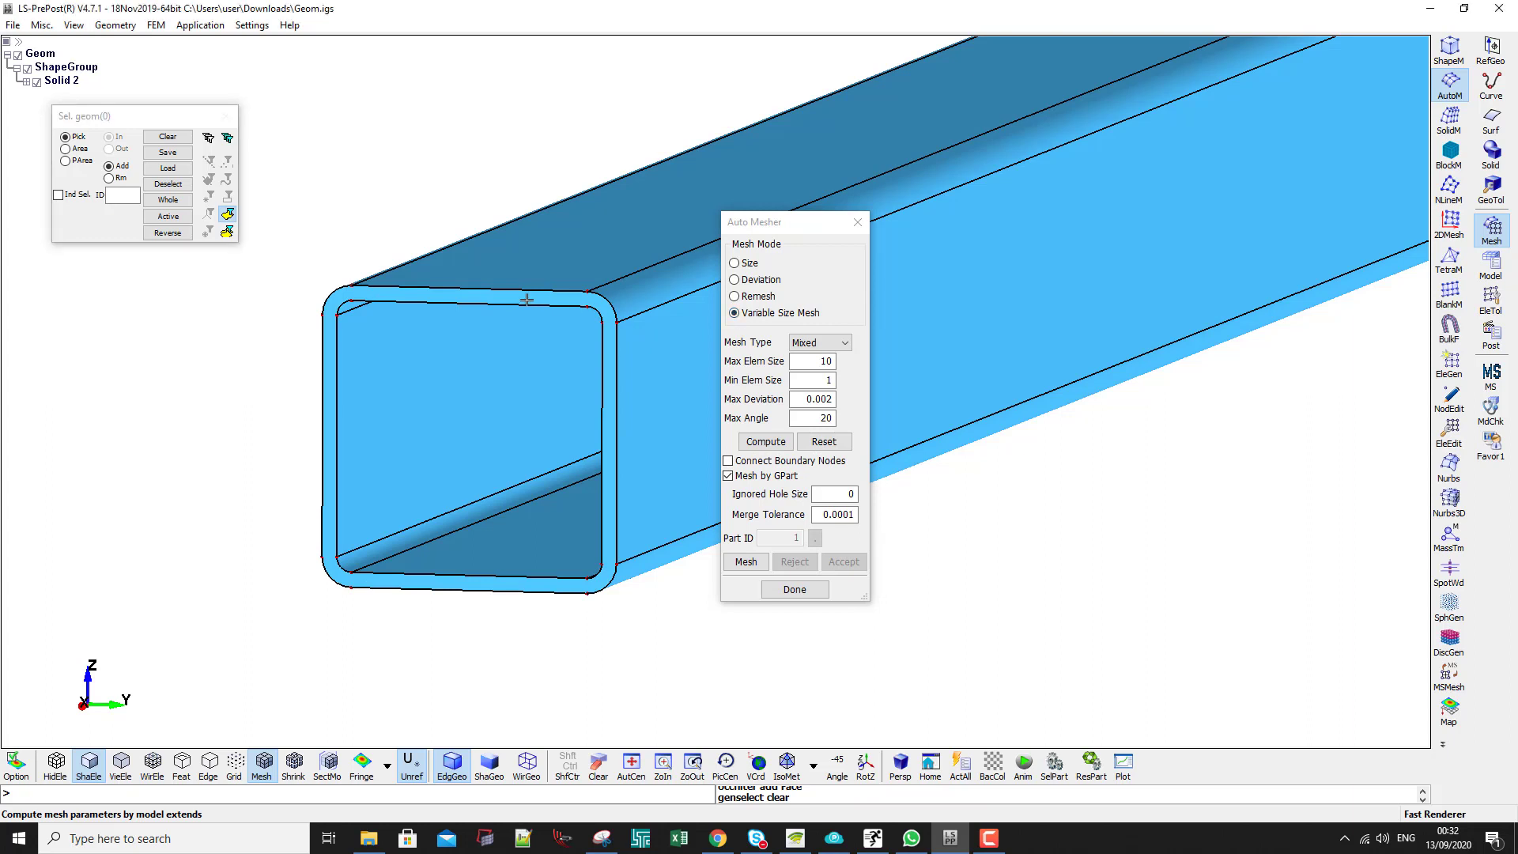
Mesh the end face with max element size 10 and min element size 1, accept the shell mesh and close the Auto Mesher
click(819, 361)
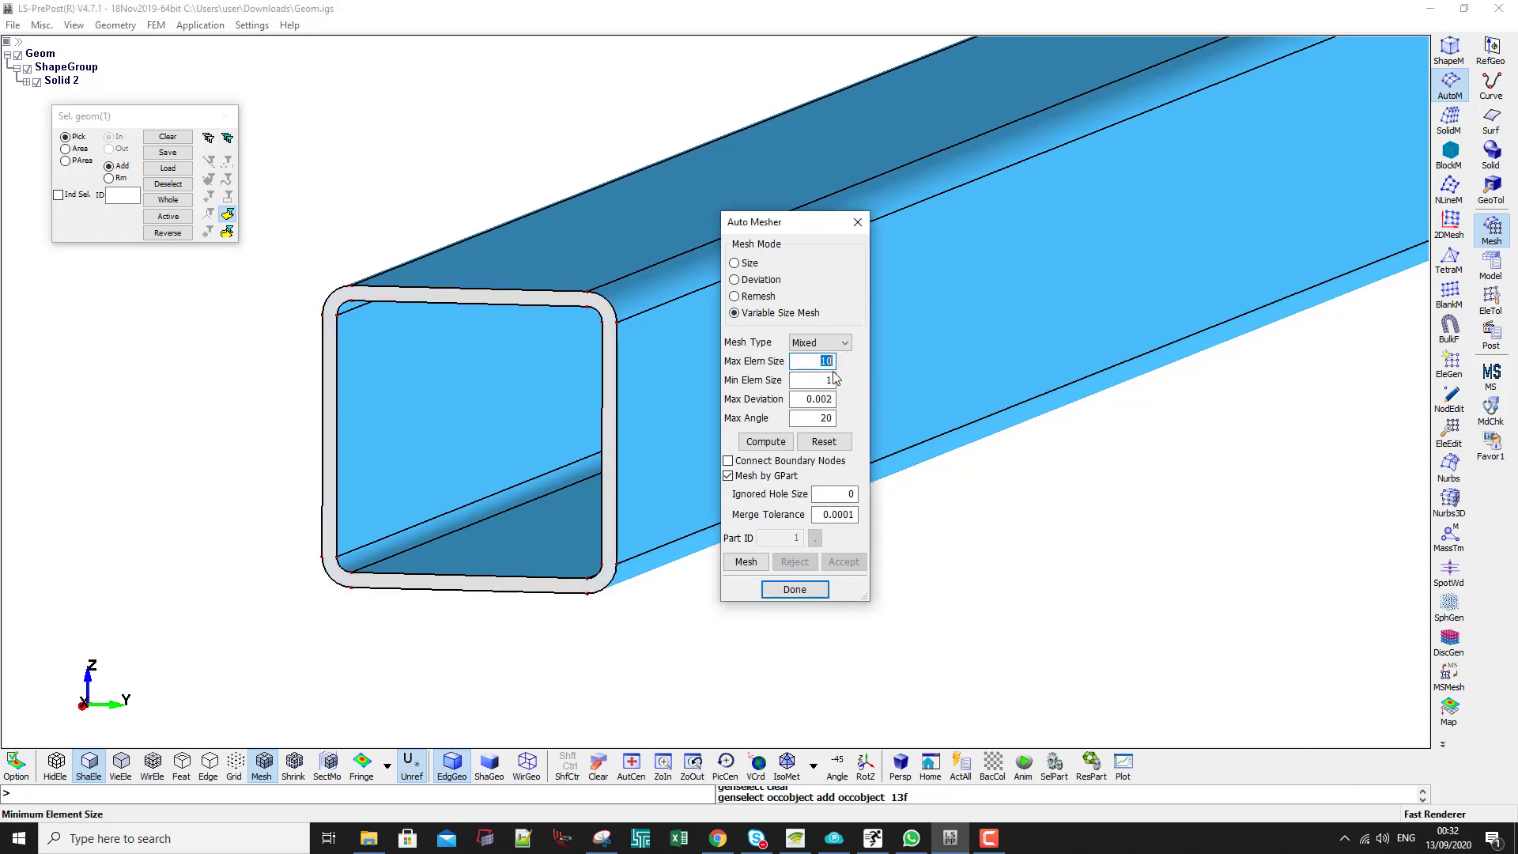
click(830, 379)
click(746, 562)
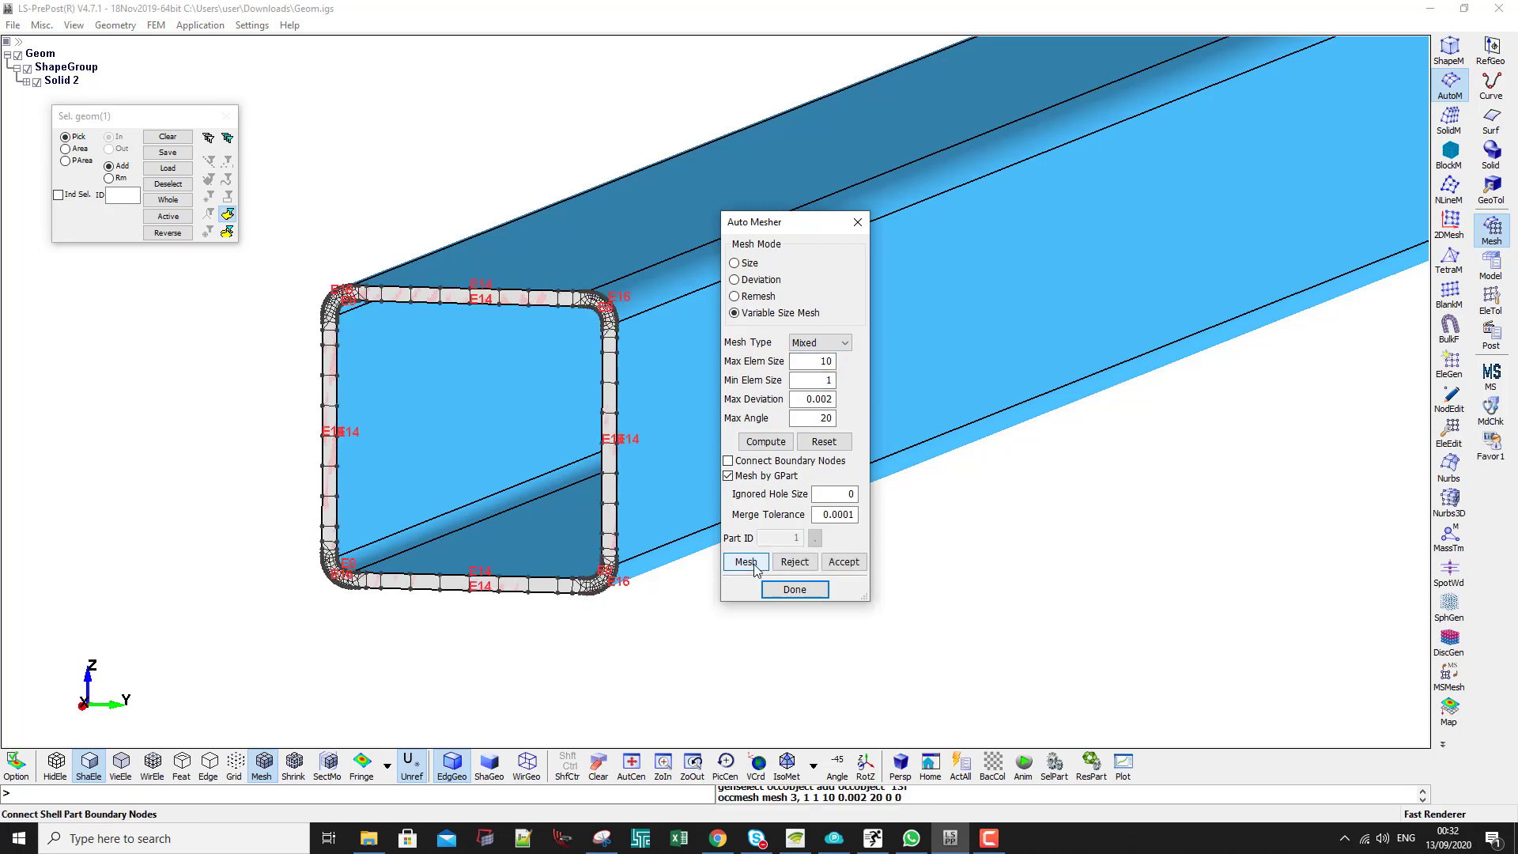
click(843, 562)
scroll(629, 322, up, 2)
scroll(629, 321, up, 2)
scroll(586, 383, down, 4)
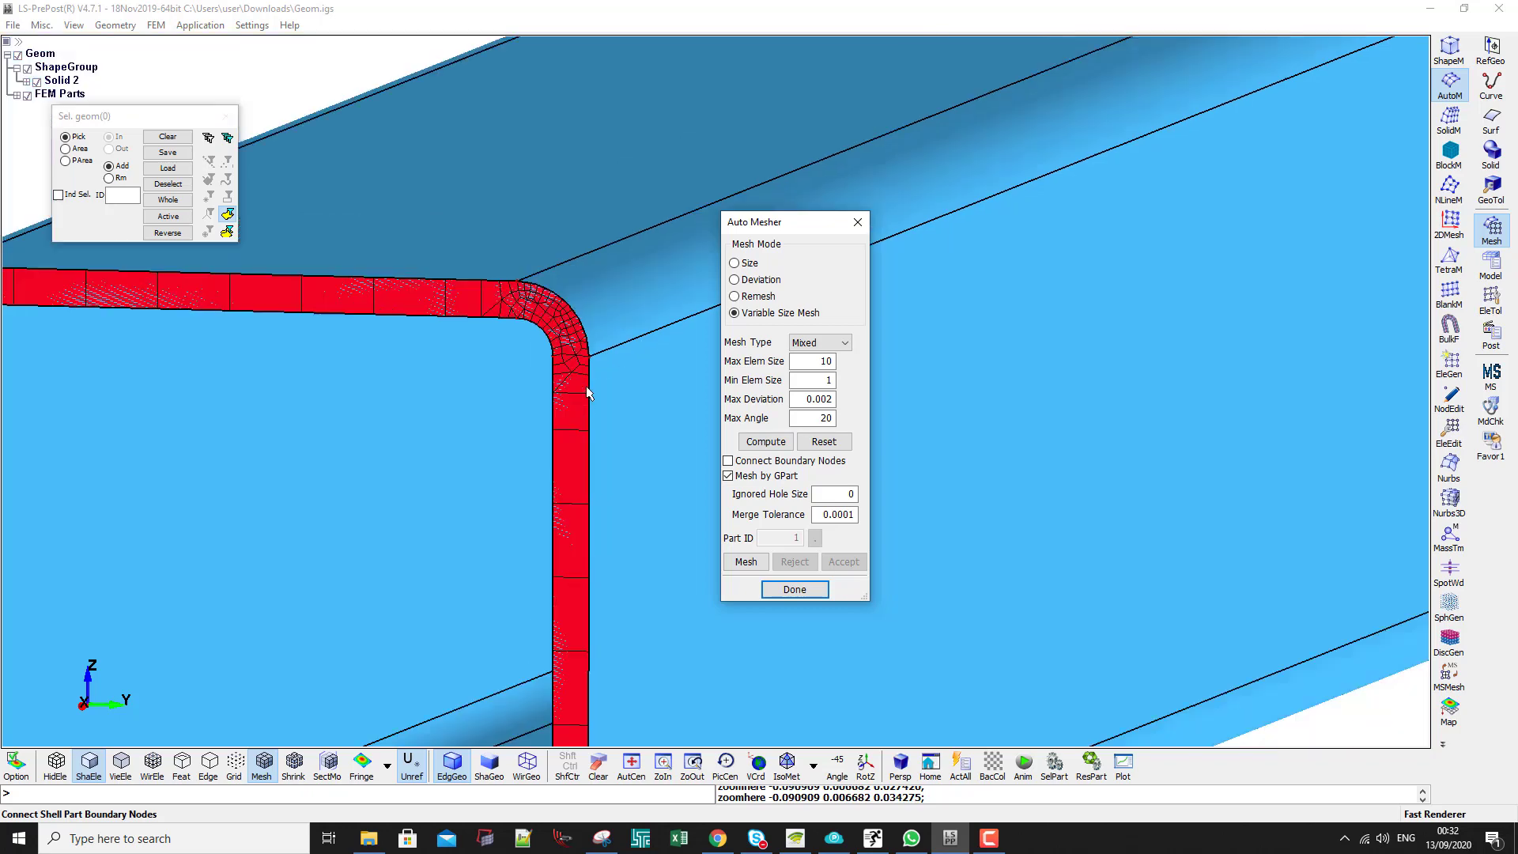
scroll(414, 329, up, 3)
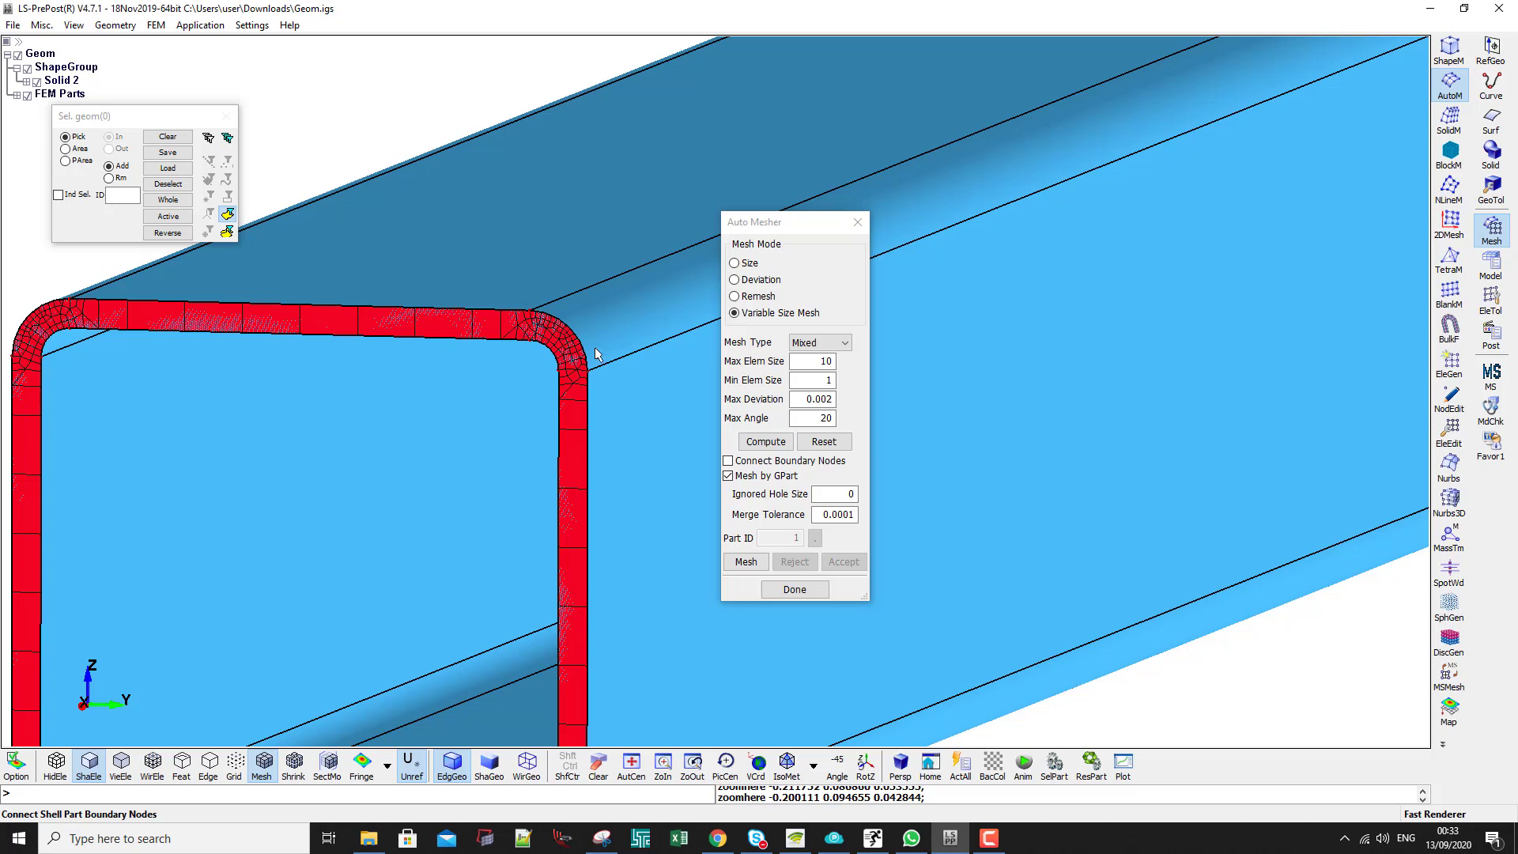
scroll(594, 348, up, 3)
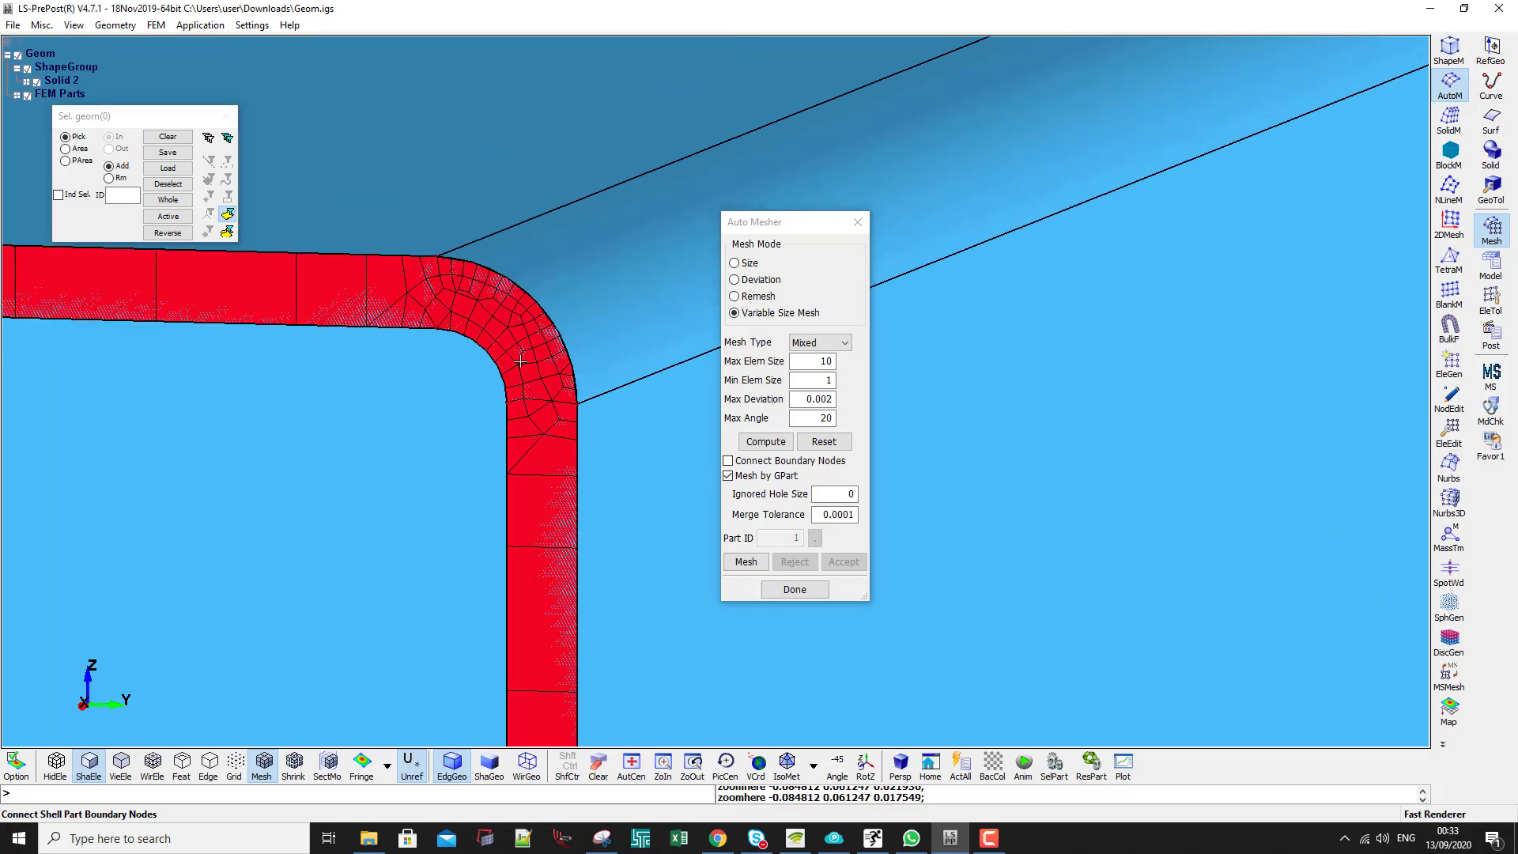
scroll(533, 362, down, 5)
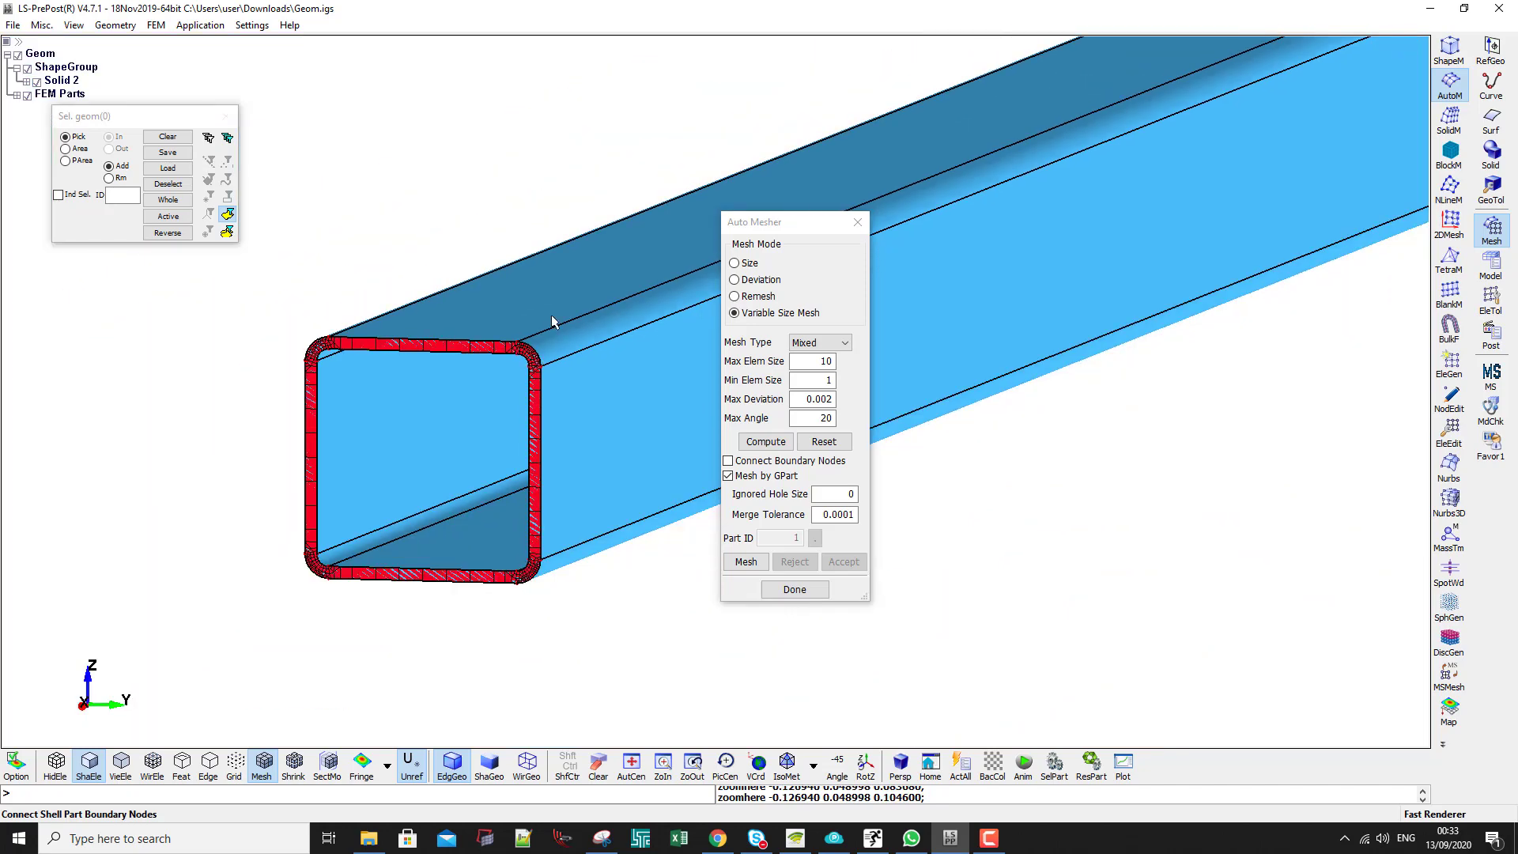
key(Escape)
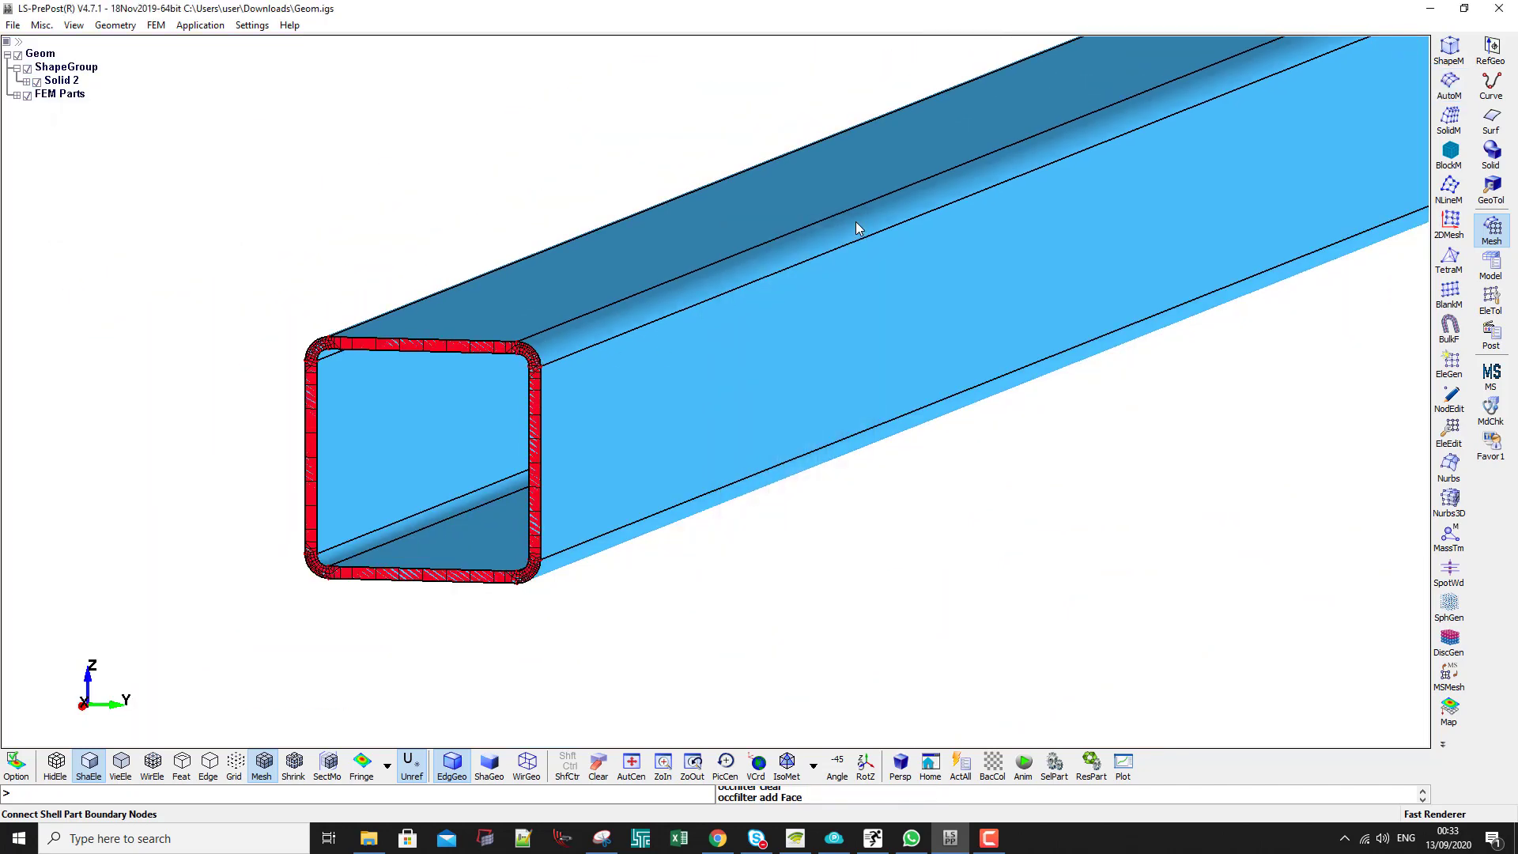
Set up solid element generation by Shell_Drag and select the whole end-face shell part as the source
click(1448, 363)
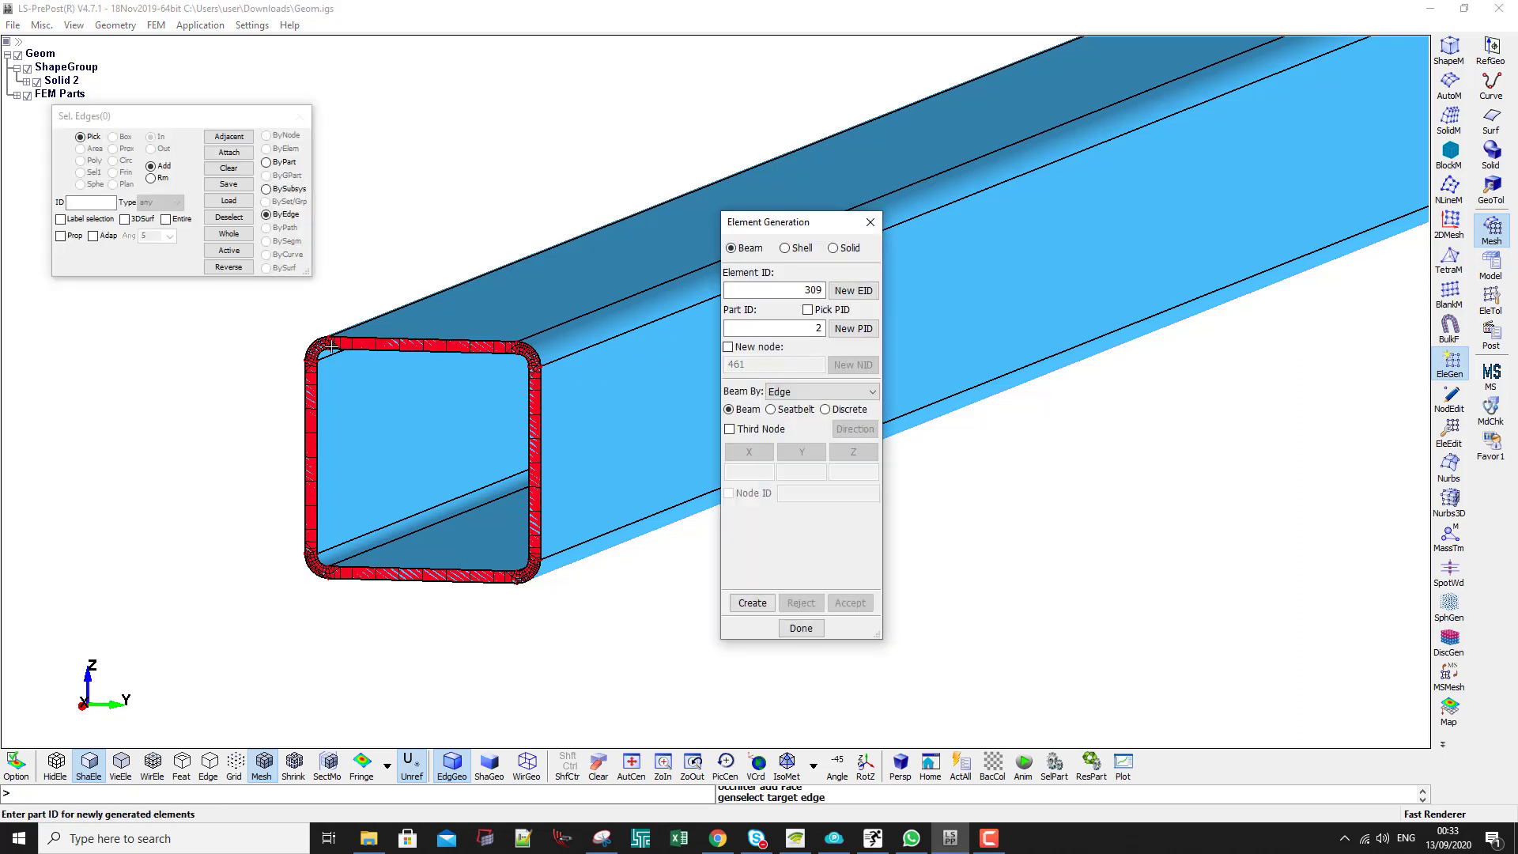
click(842, 249)
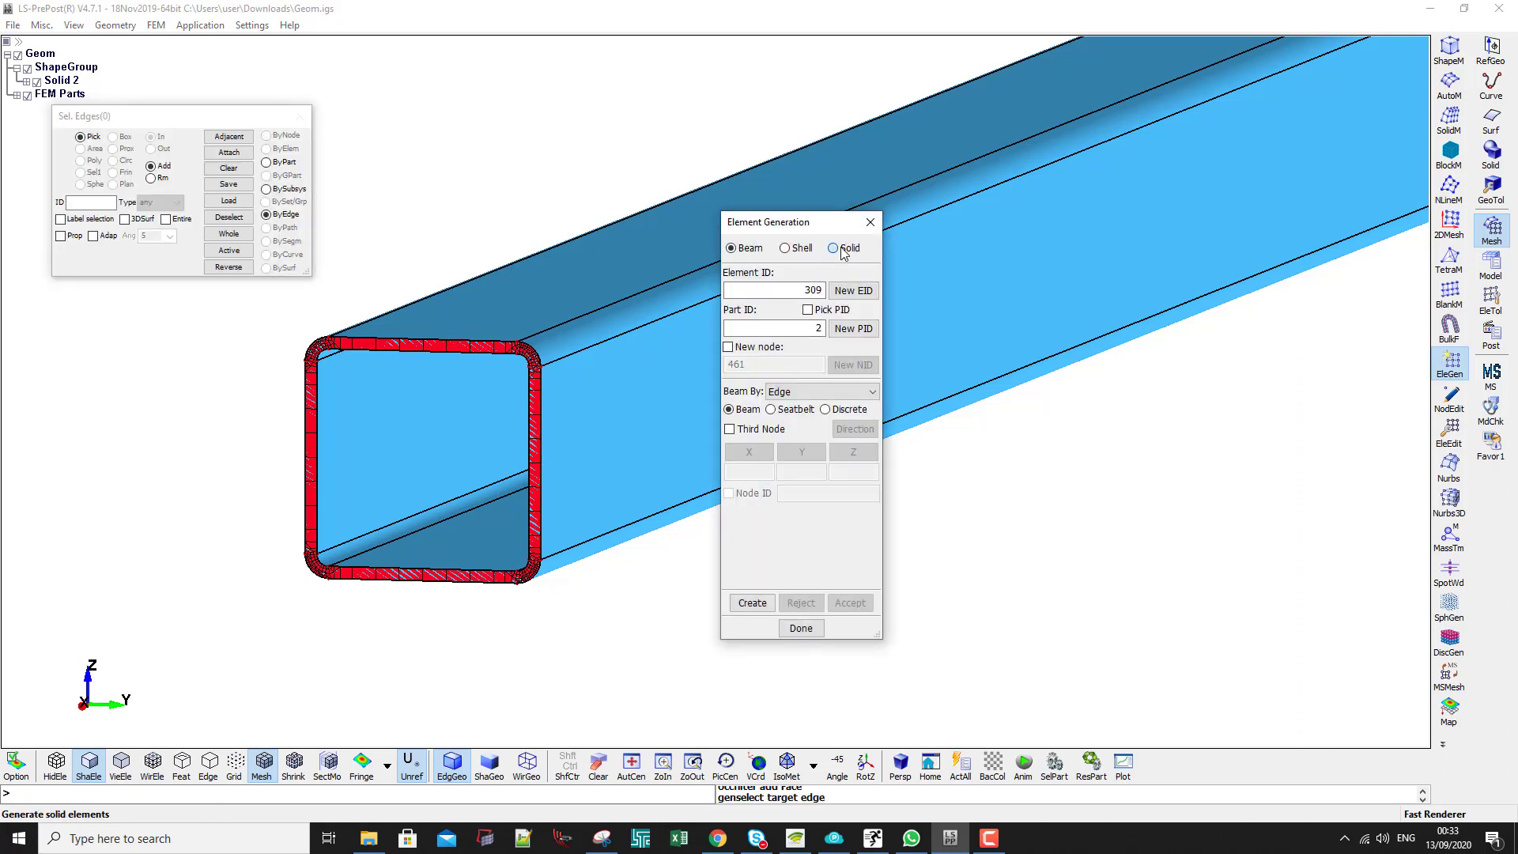
click(815, 393)
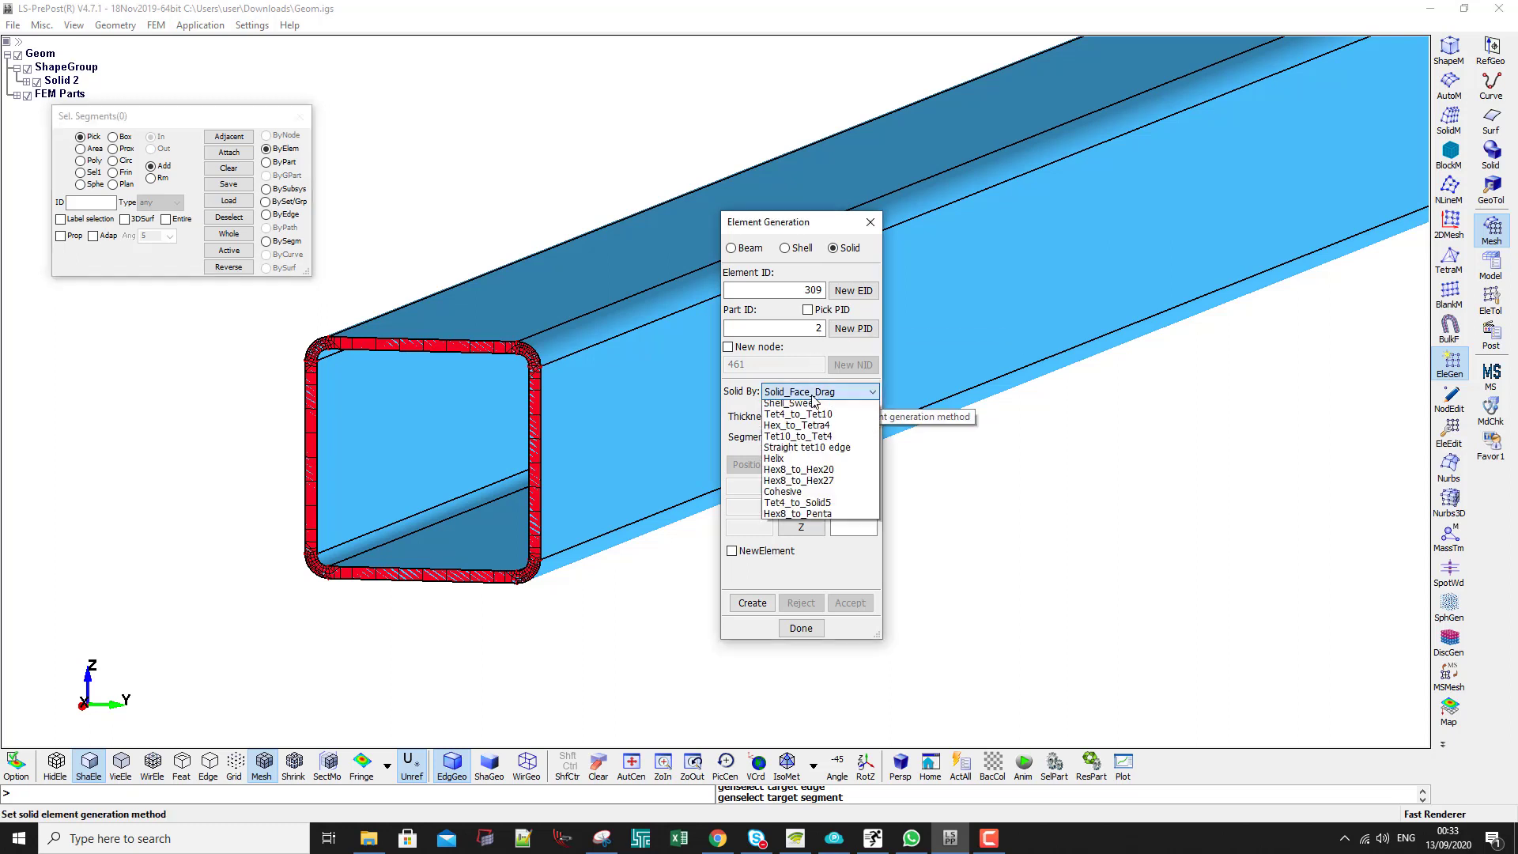
click(790, 440)
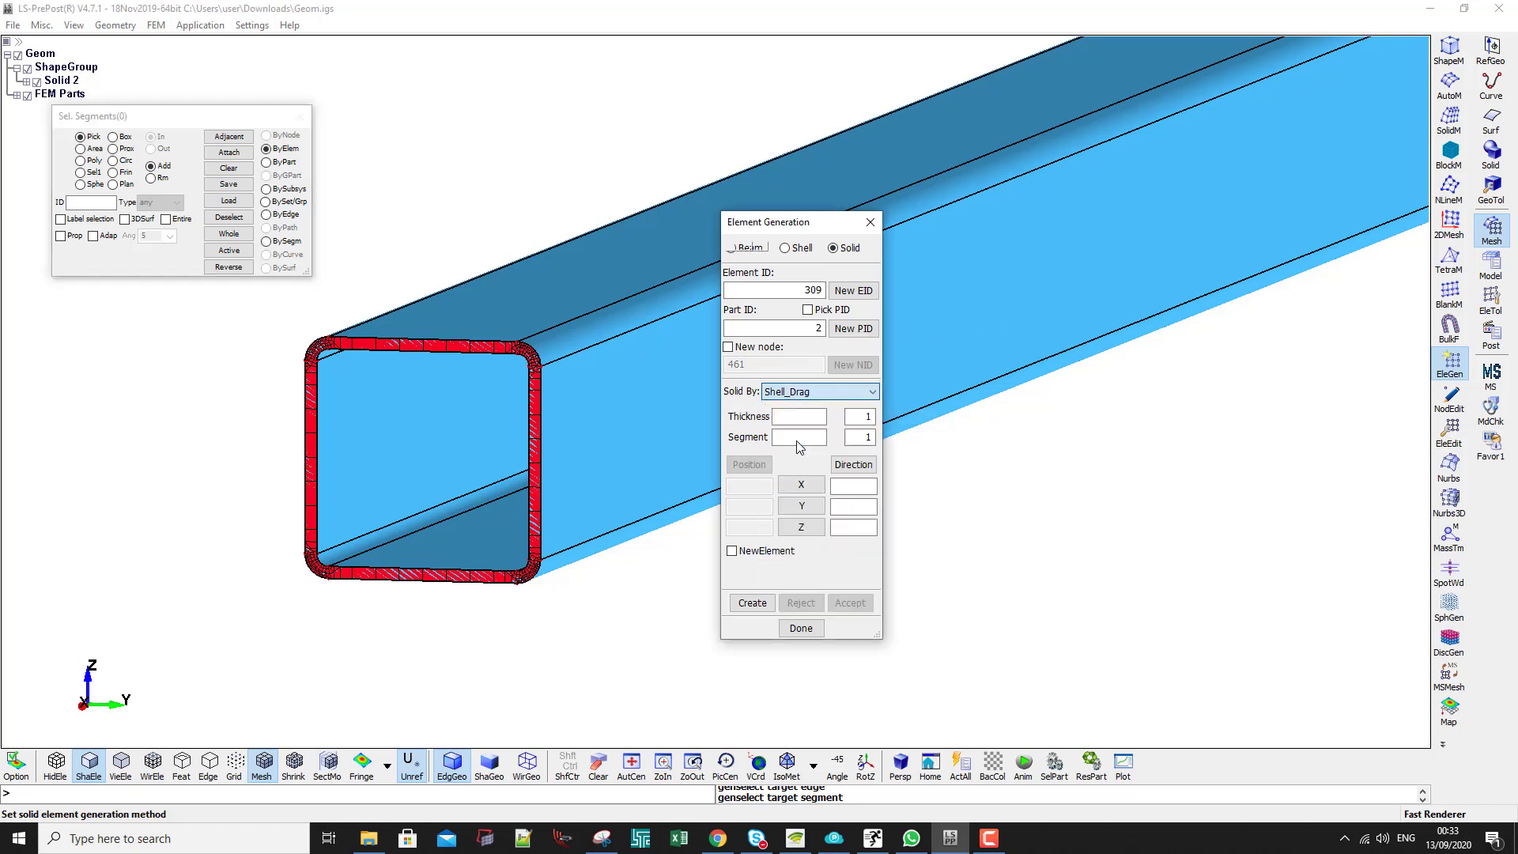
click(269, 163)
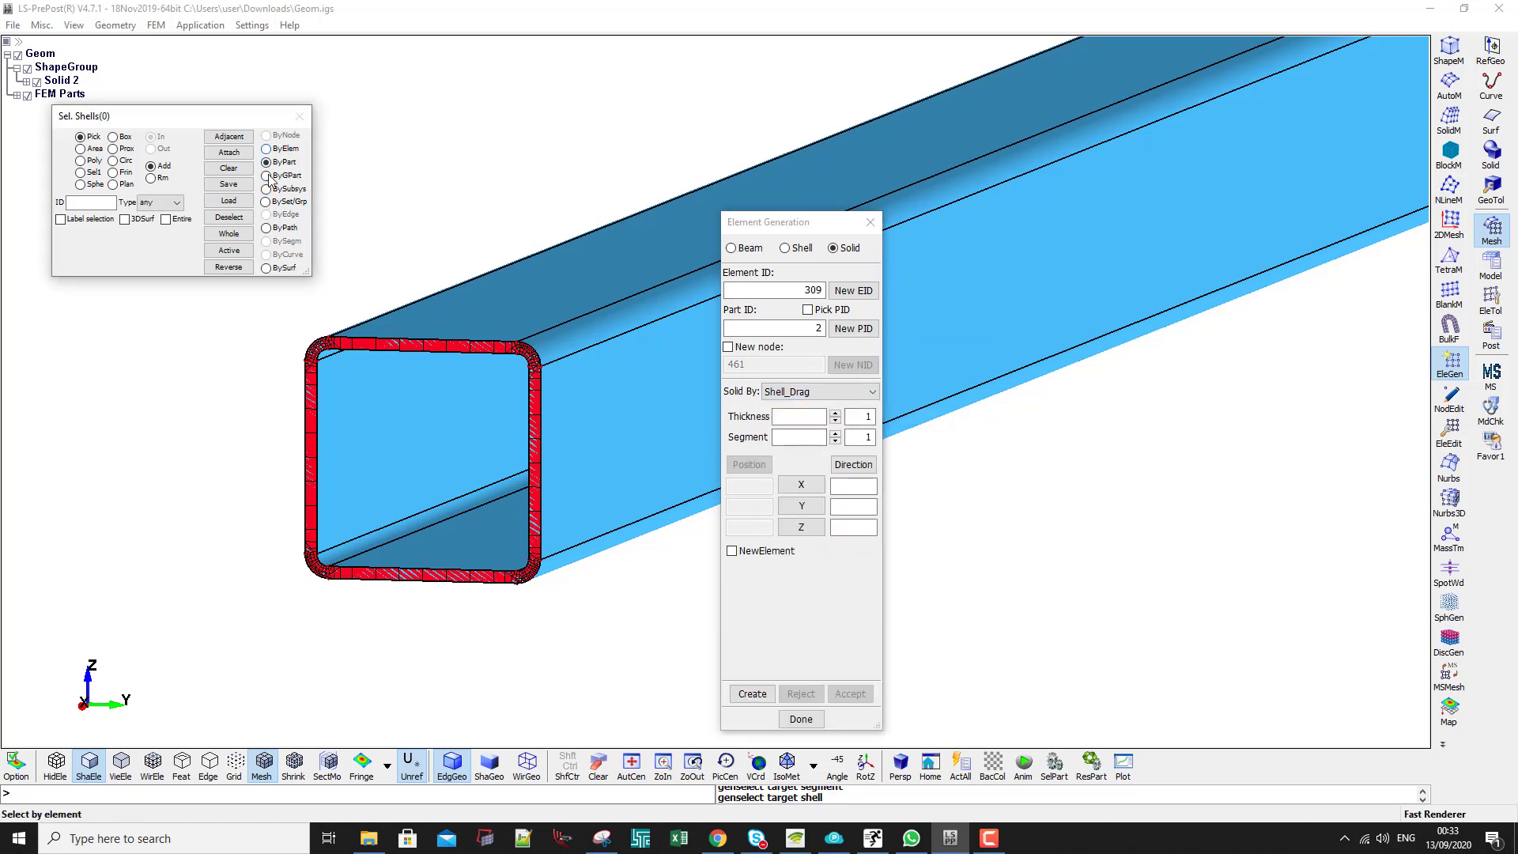
click(386, 347)
Create solid elements by dragging the end-face shells with a thickness of 2500 in the negative X direction
click(822, 415)
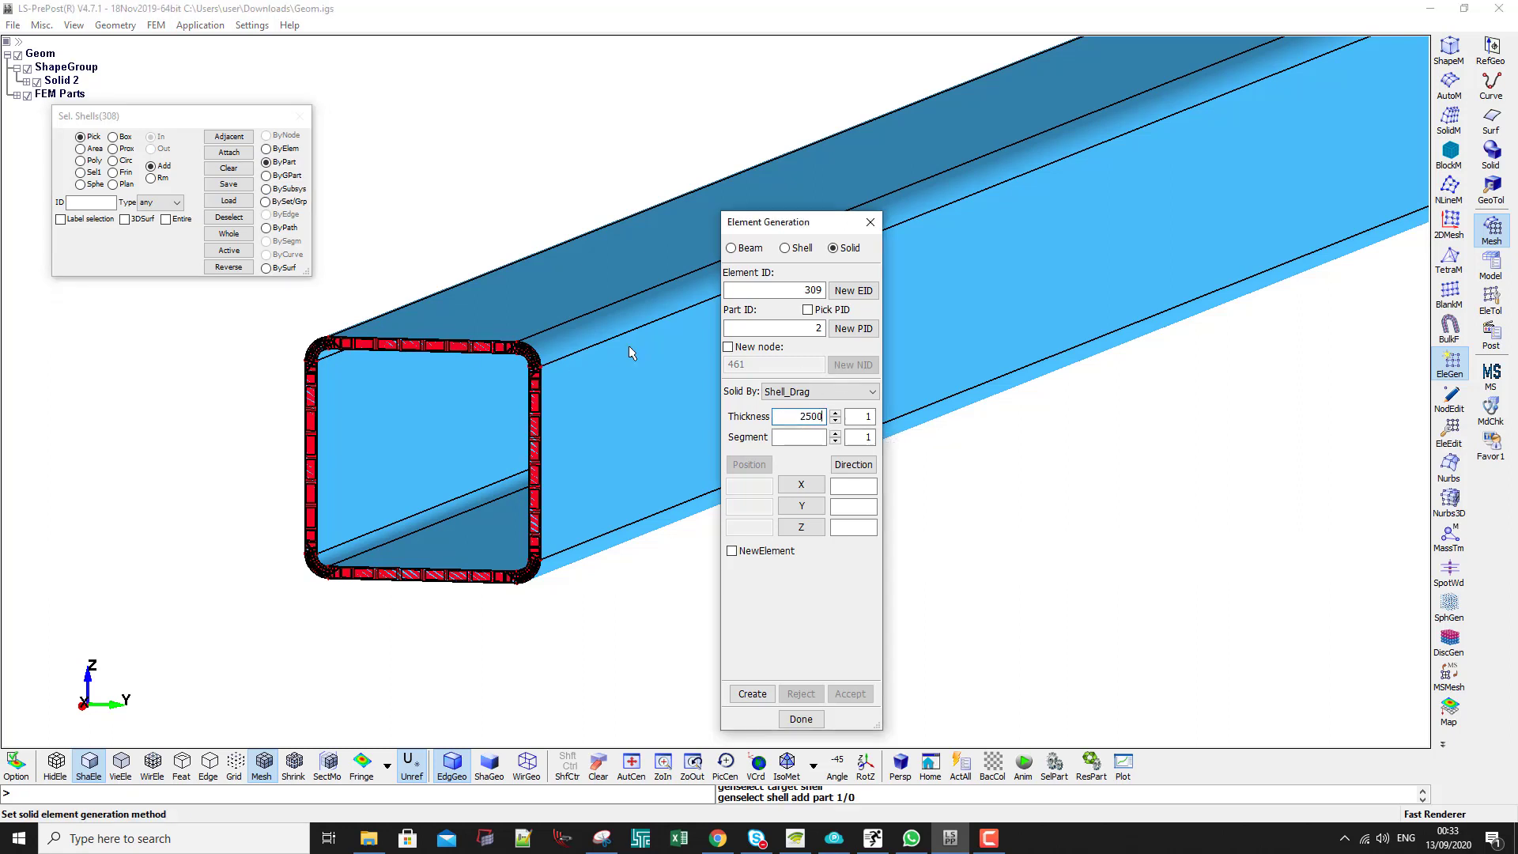
text(2500)
scroll(629, 345, down, 3)
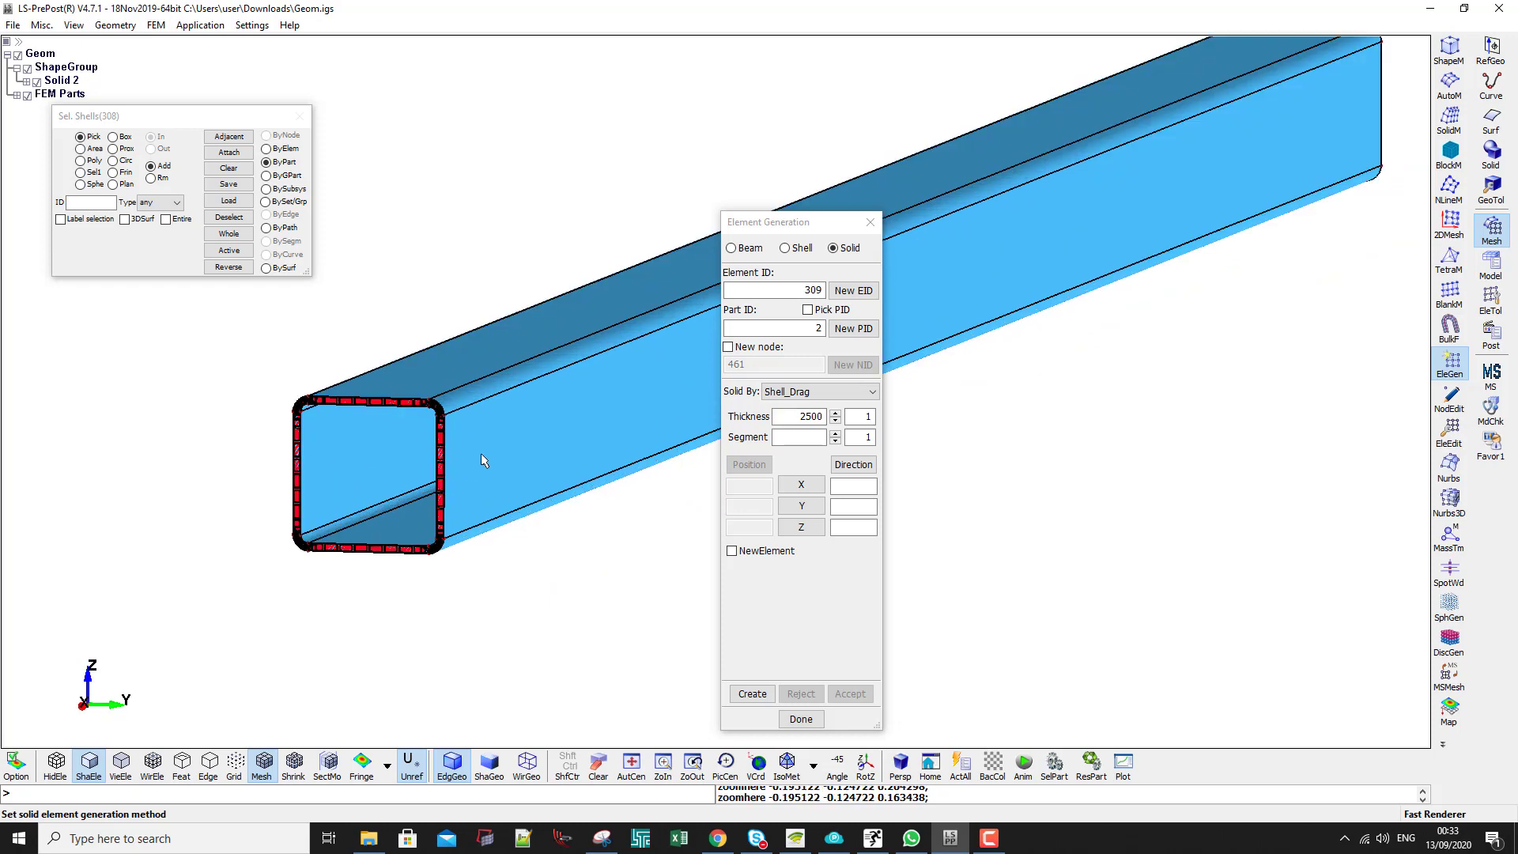
scroll(482, 452, up, 2)
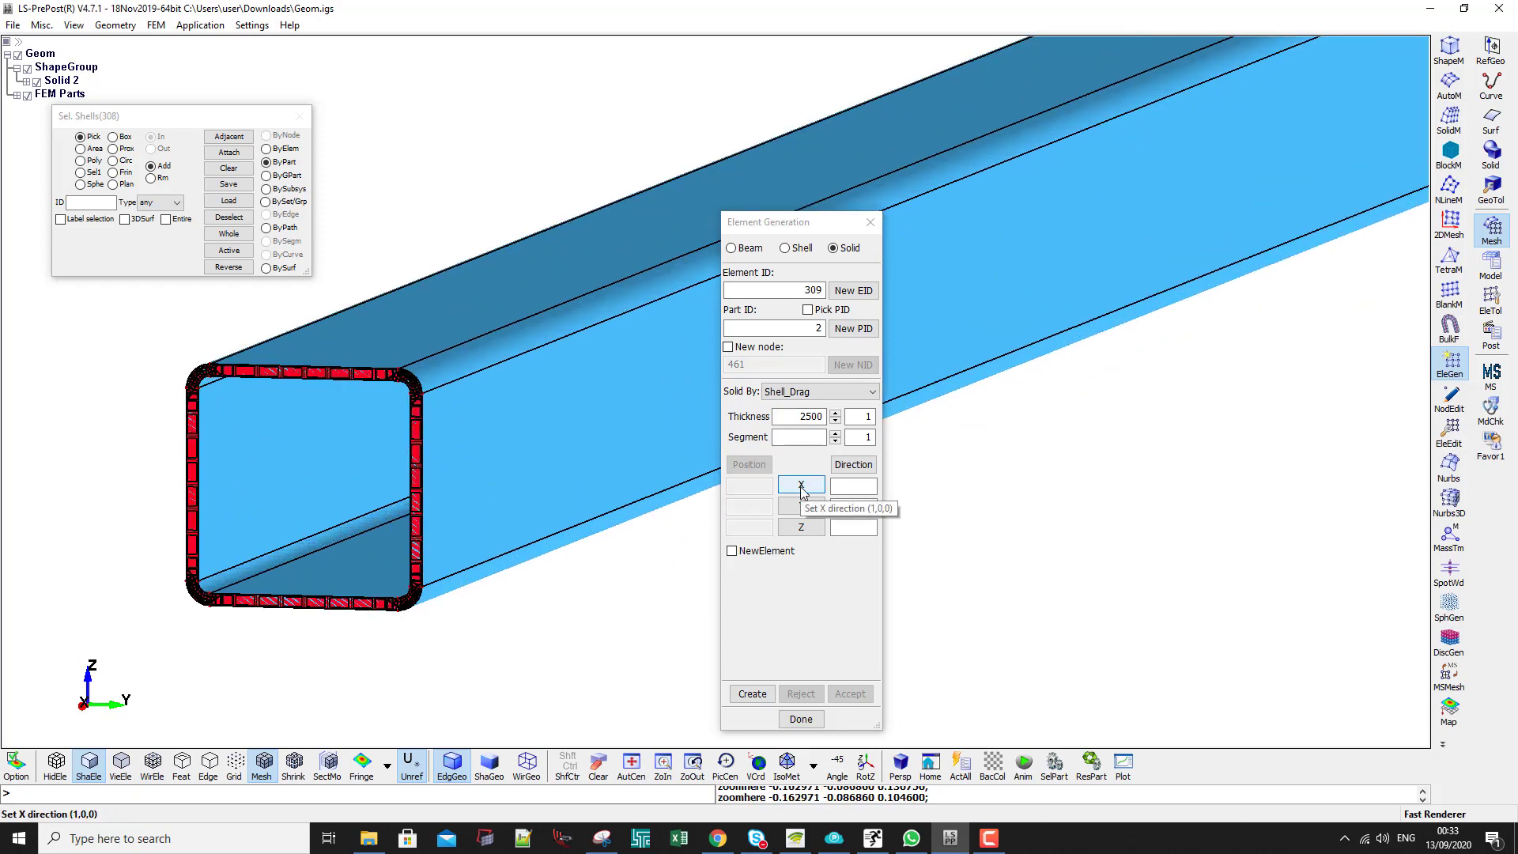
click(800, 485)
click(801, 486)
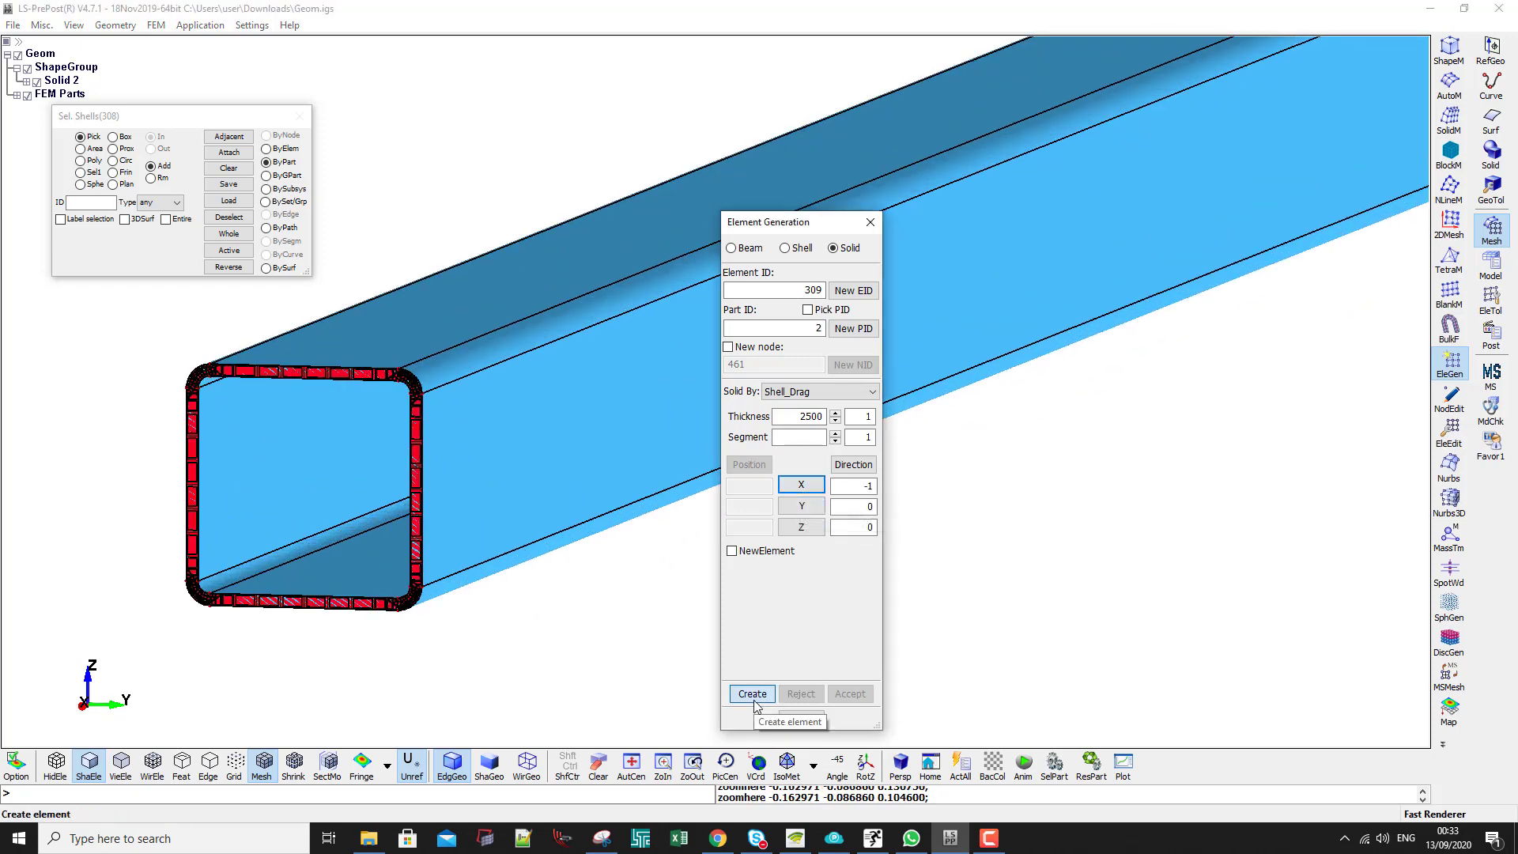
click(753, 694)
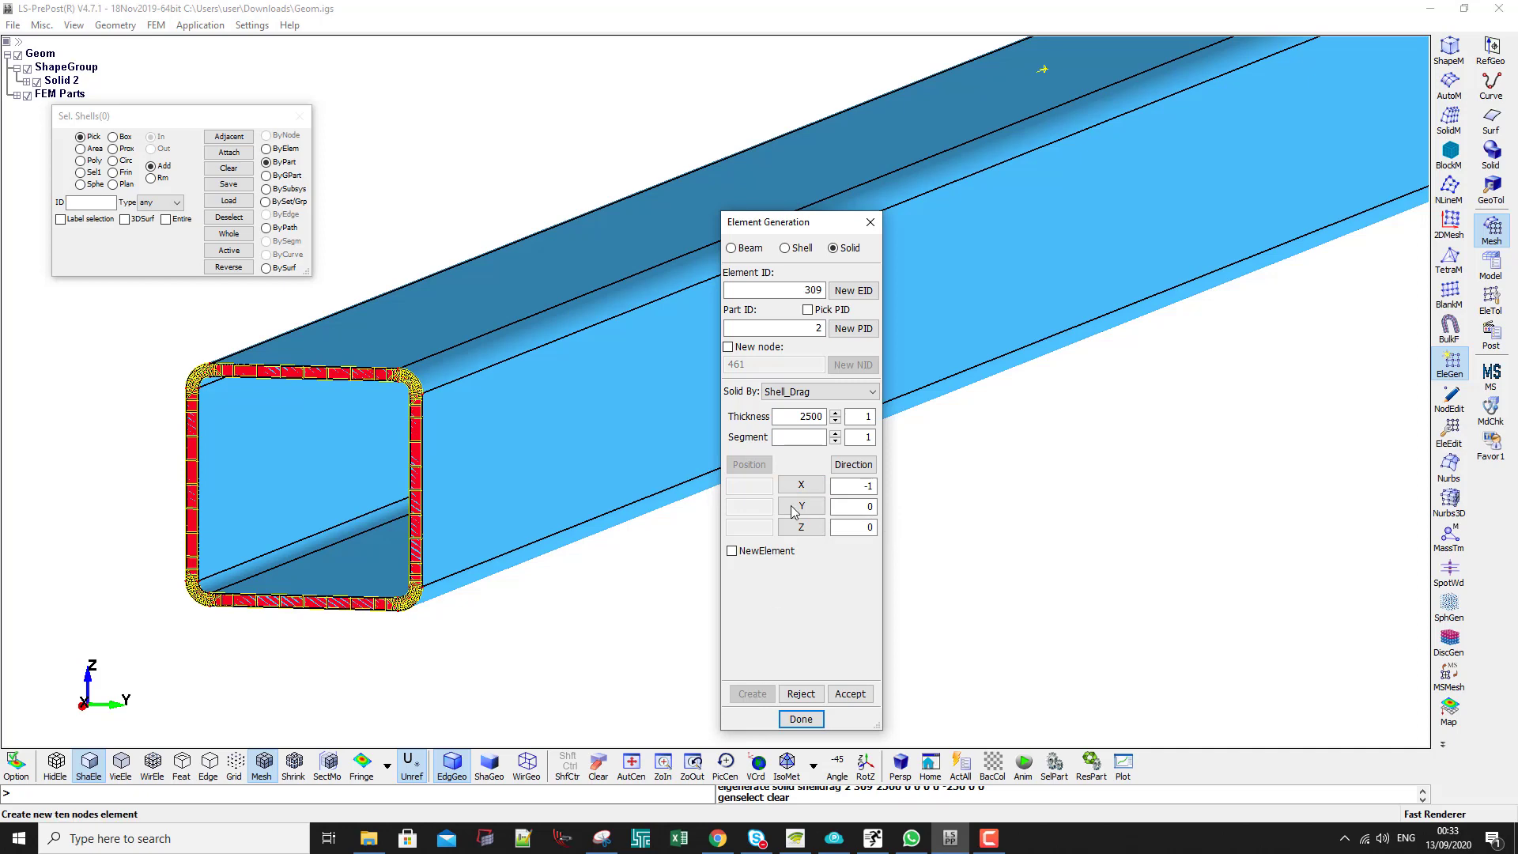
Raise the number of drag segments one by one to 14 to preview the subdivisions along the tube
click(836, 435)
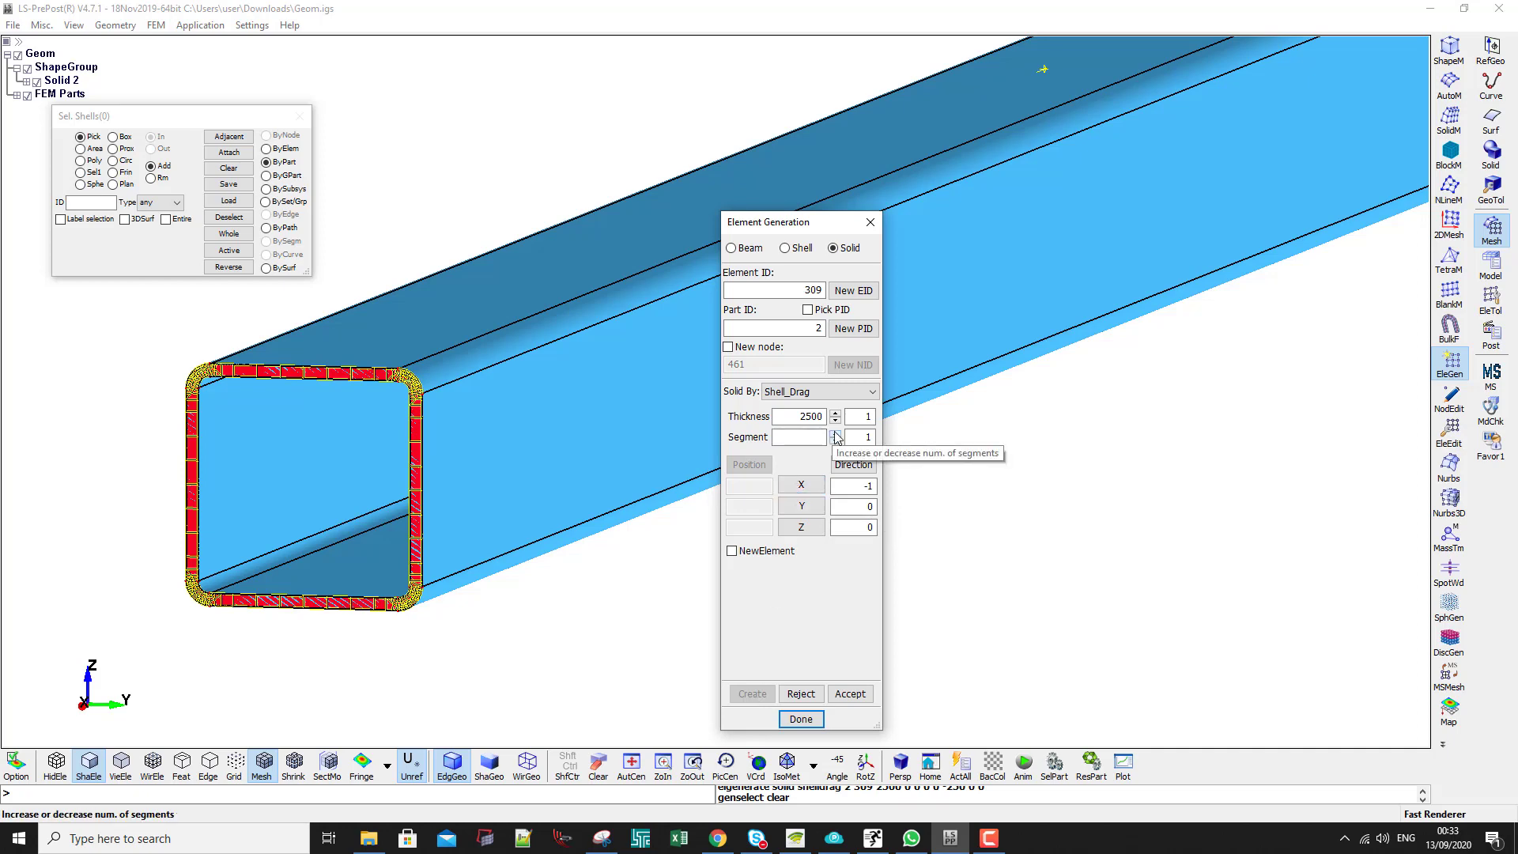
scroll(921, 306, down, 2)
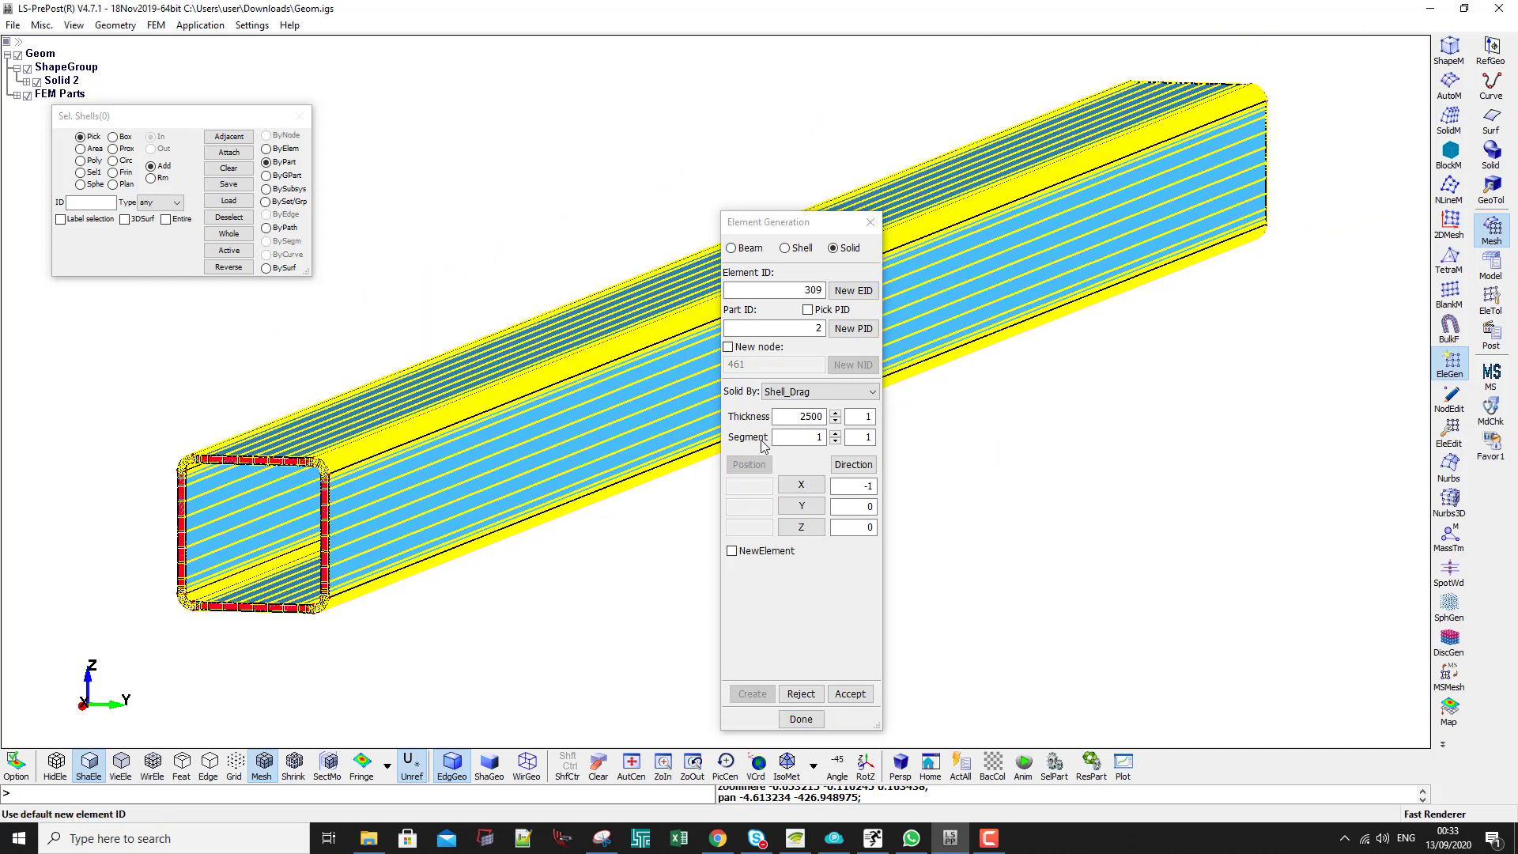
click(790, 437)
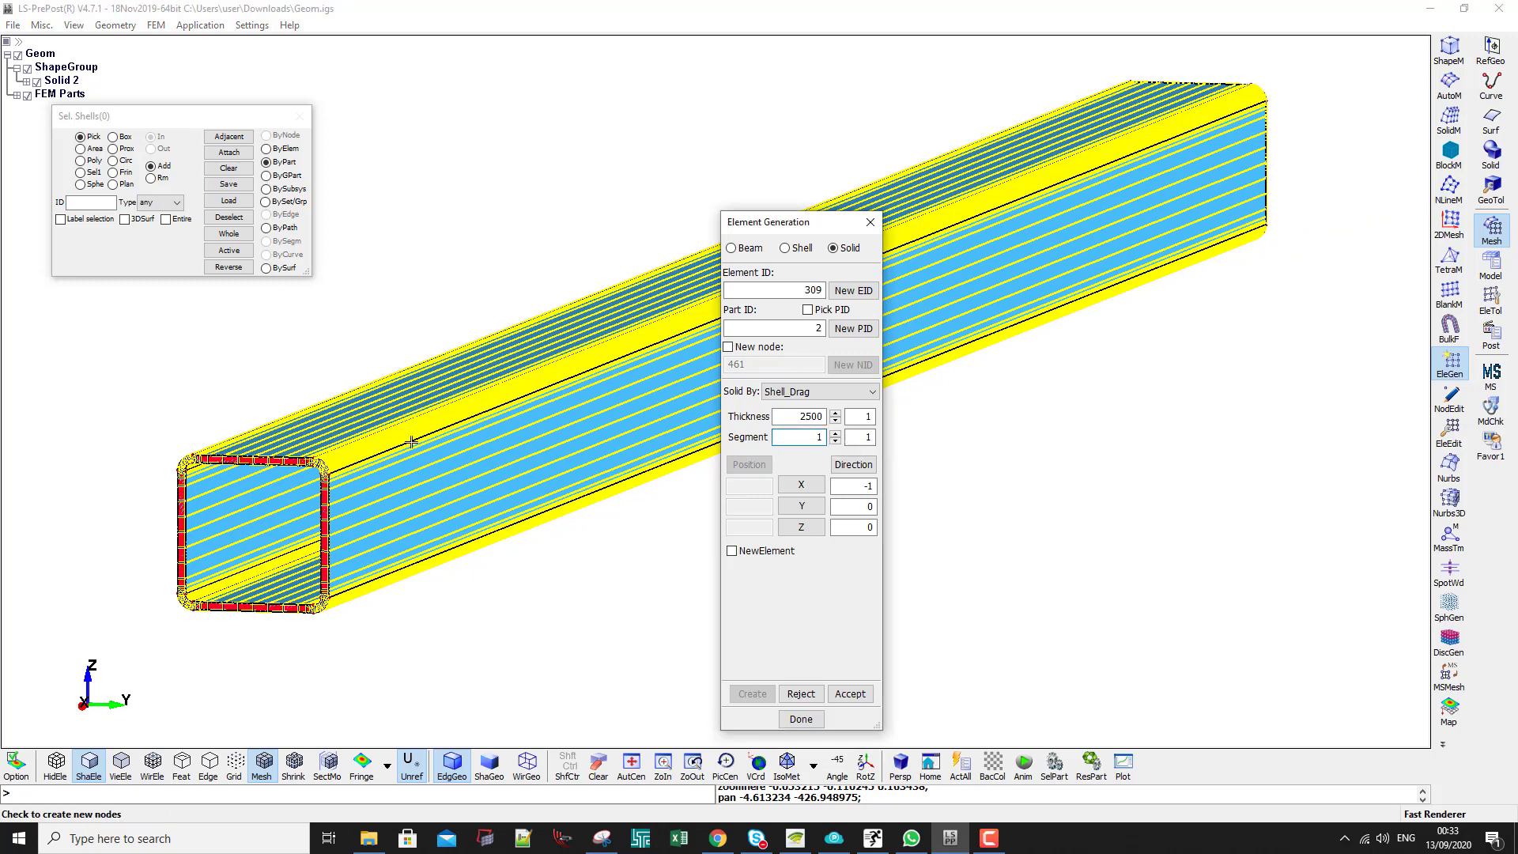
click(835, 433)
click(835, 433)
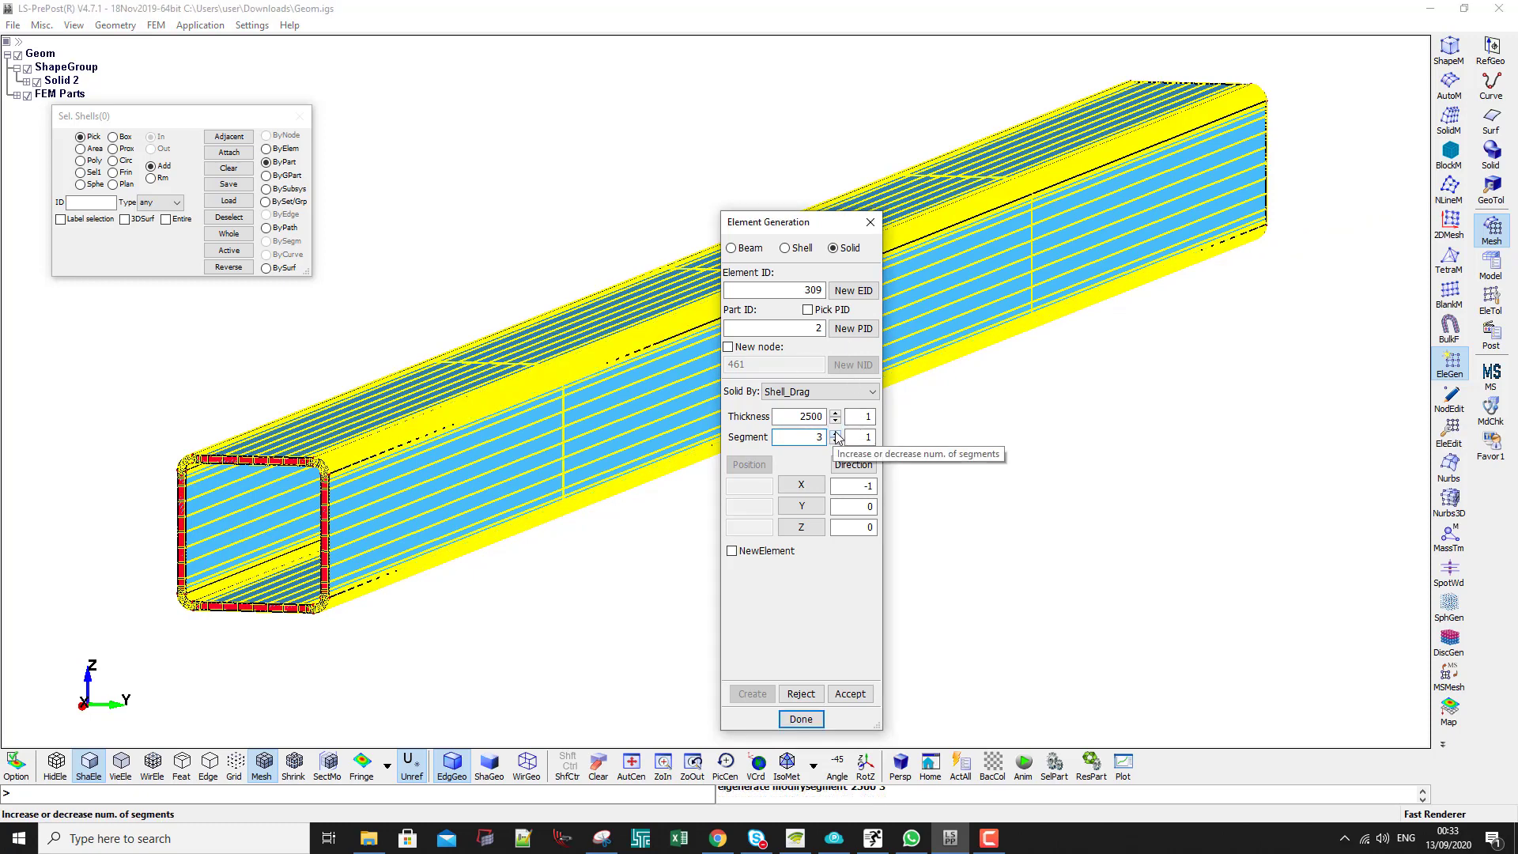
click(835, 433)
click(836, 433)
click(835, 433)
click(836, 433)
click(835, 433)
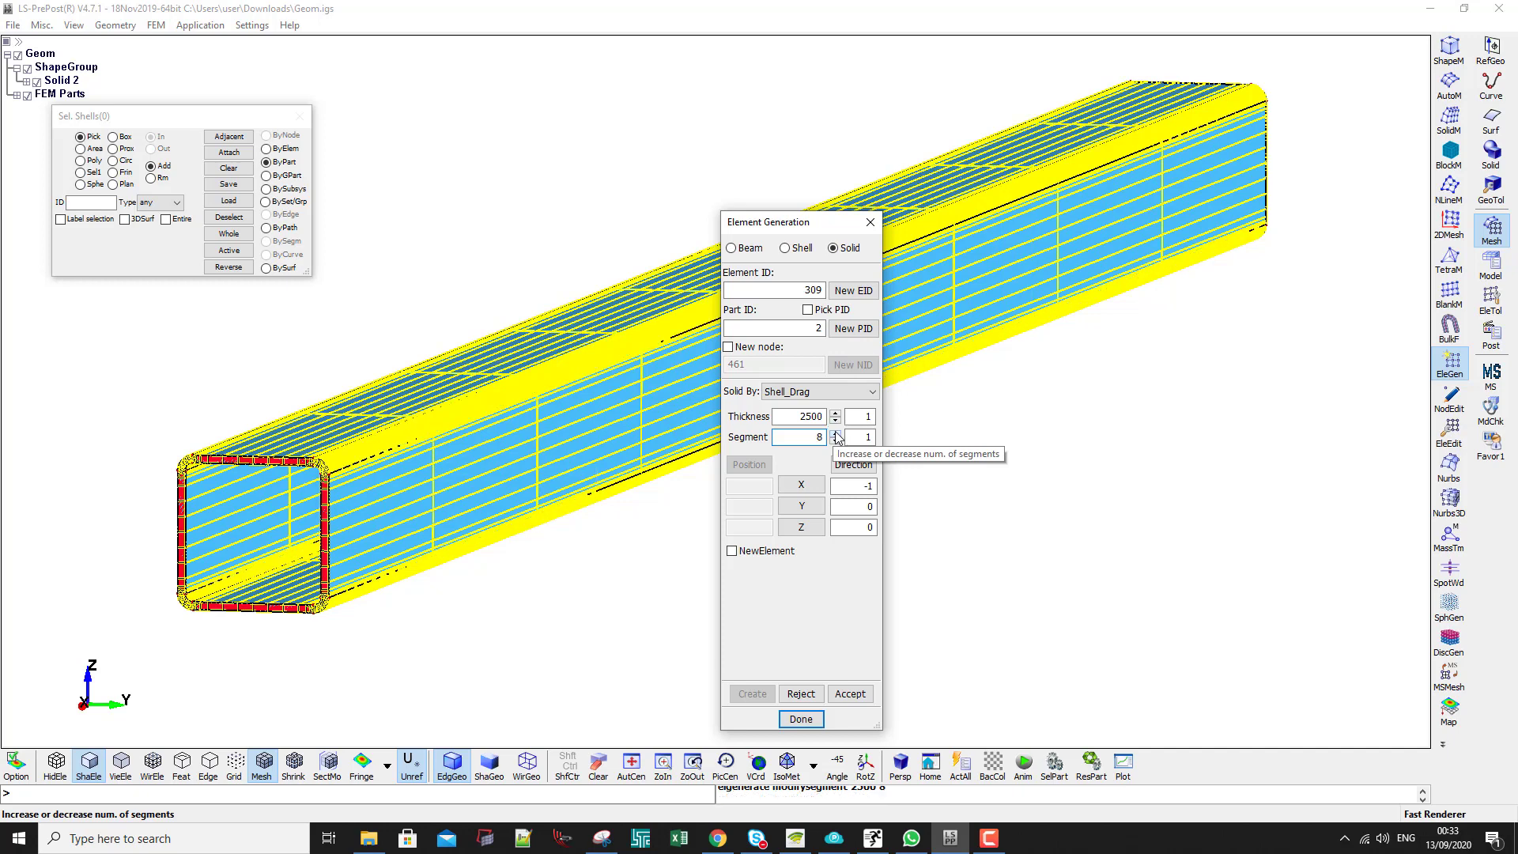
click(836, 433)
click(835, 433)
click(835, 433)
click(836, 433)
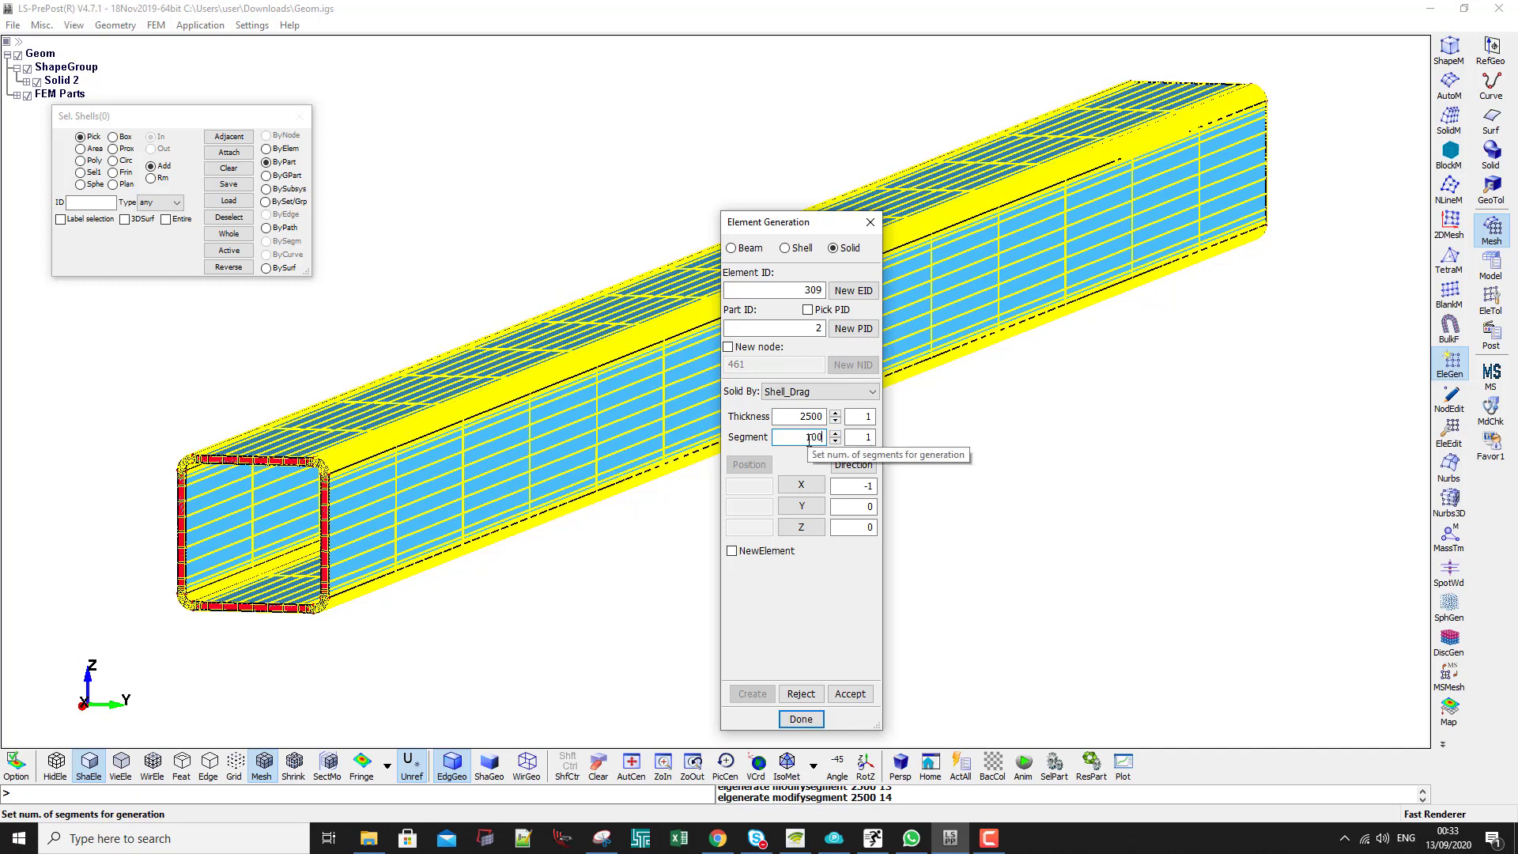
Set the number of drag segments to 100 and accept the generated solid elements
key(Return)
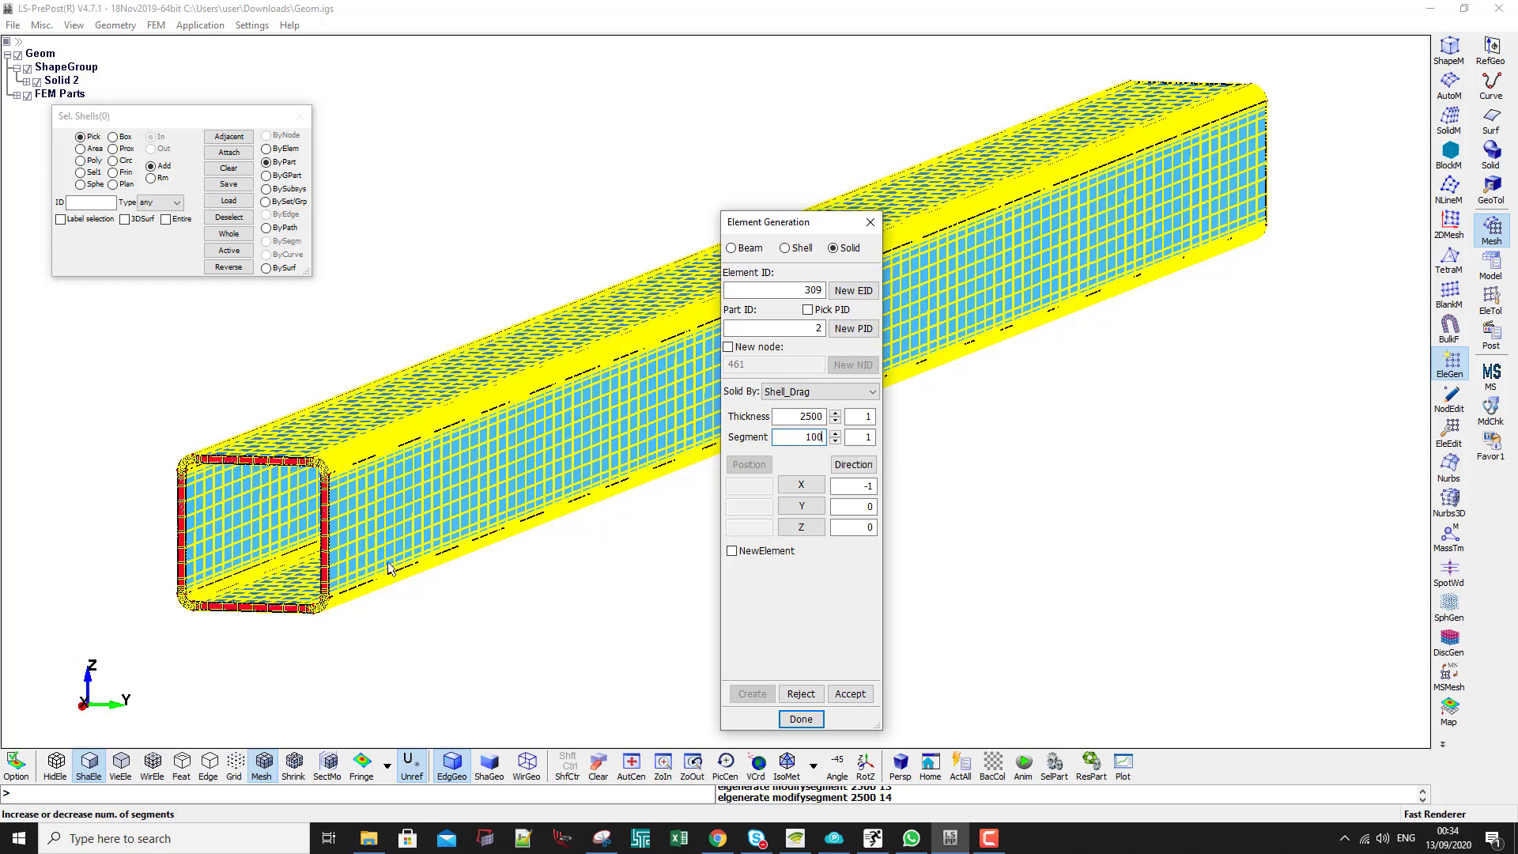
scroll(325, 518, up, 3)
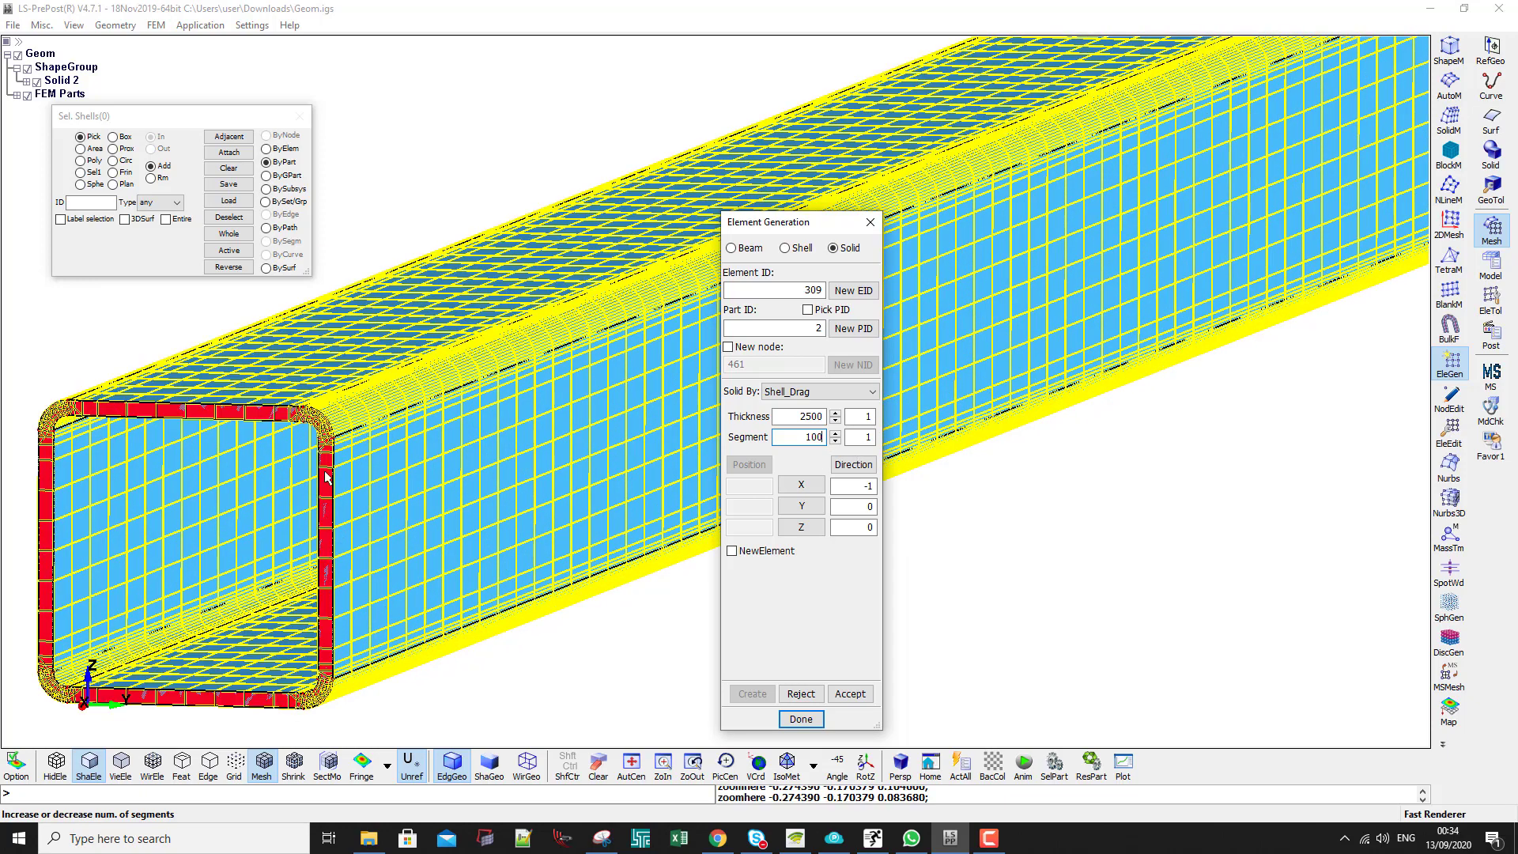
click(846, 694)
scroll(471, 448, down, 2)
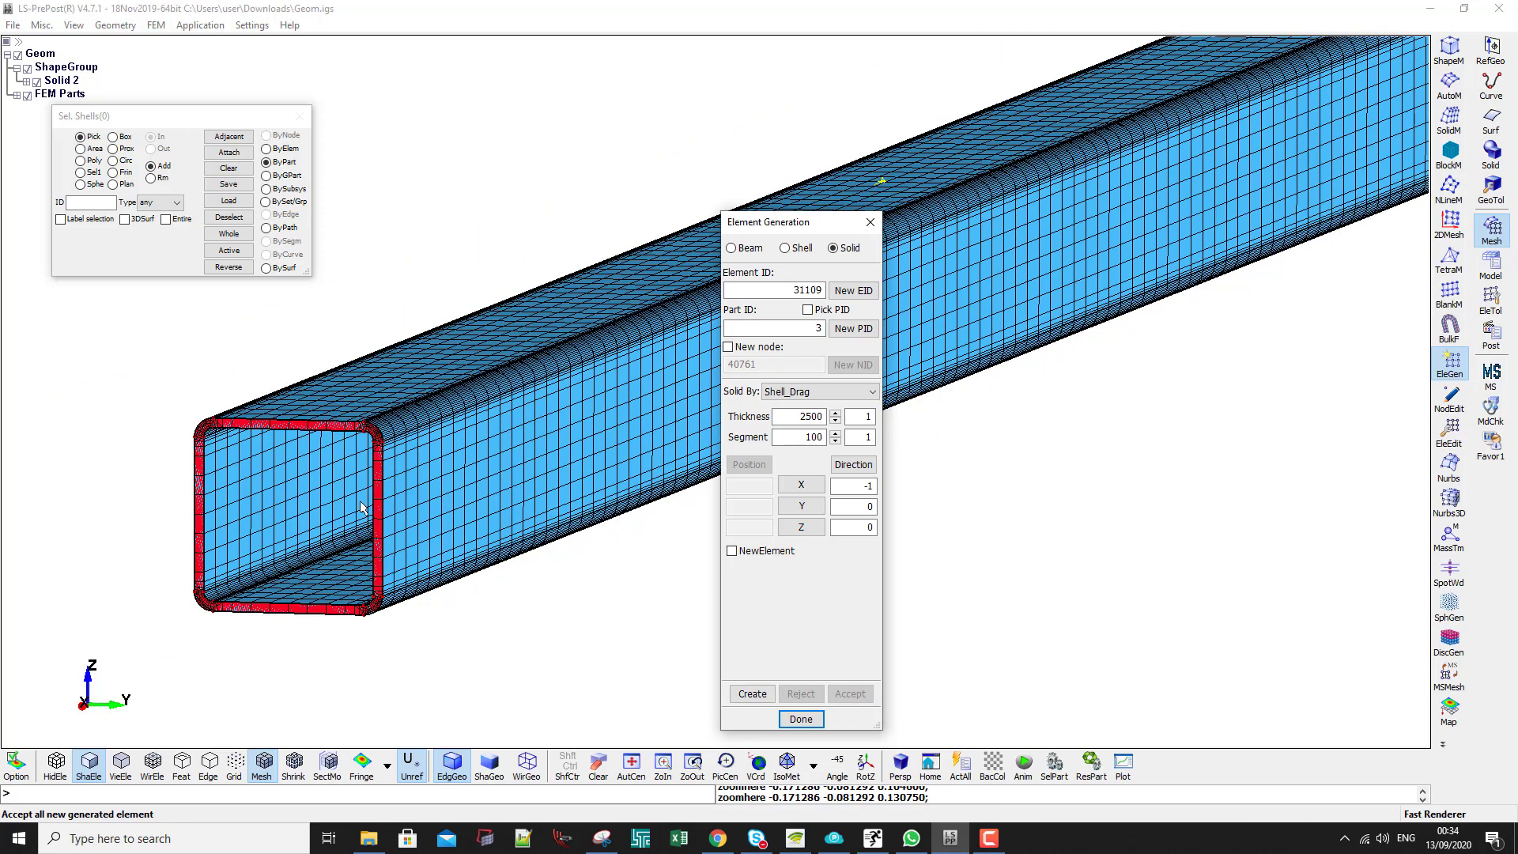
Hide the shell part LSHELL1 under the FEM parts and examine the solid mesh at the tube's rounded corner
drag(91, 116, 252, 41)
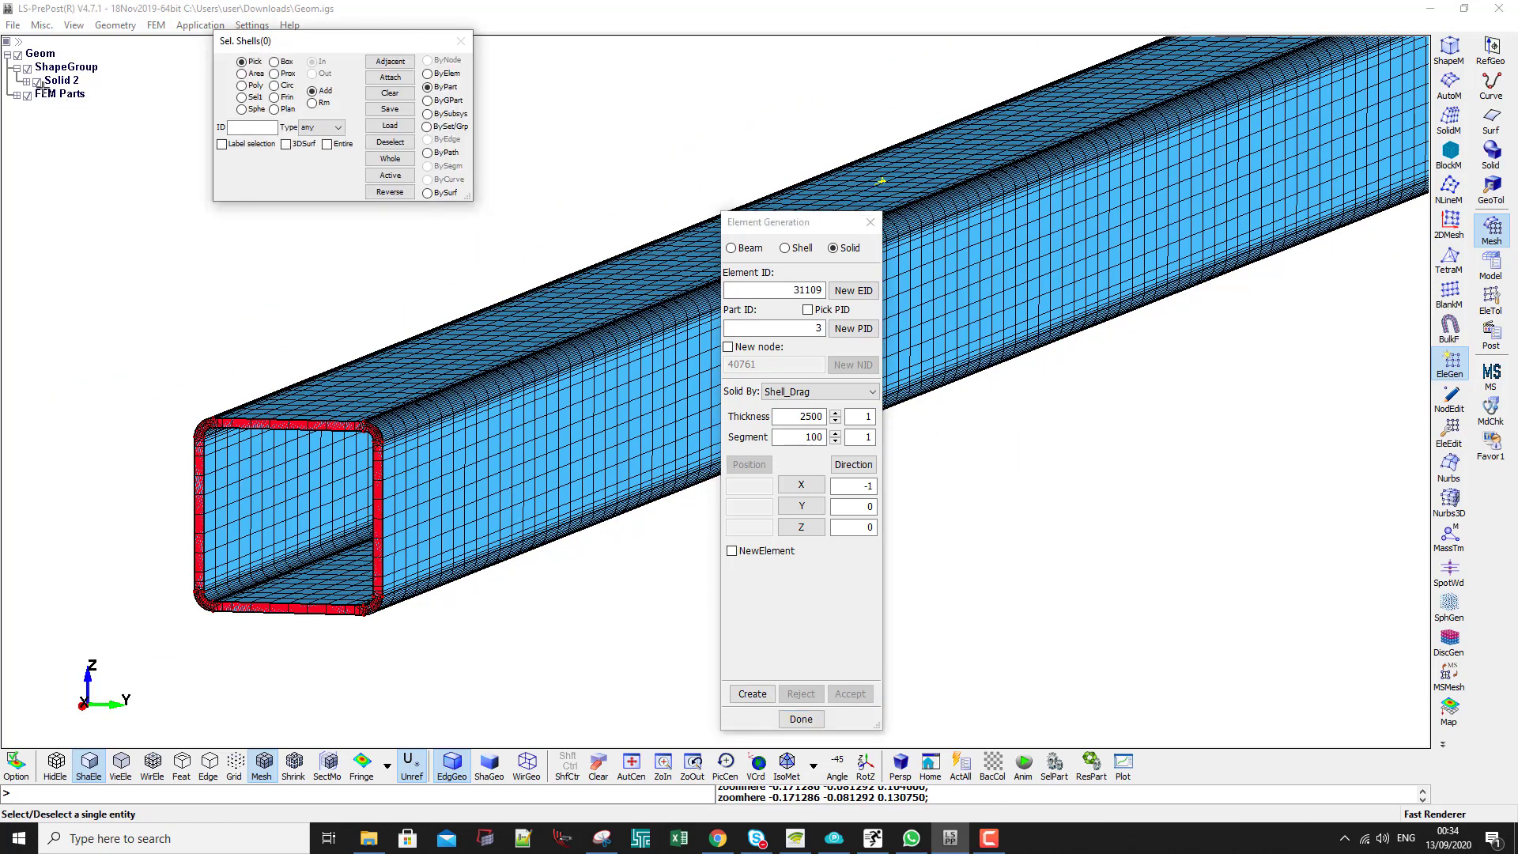
click(17, 94)
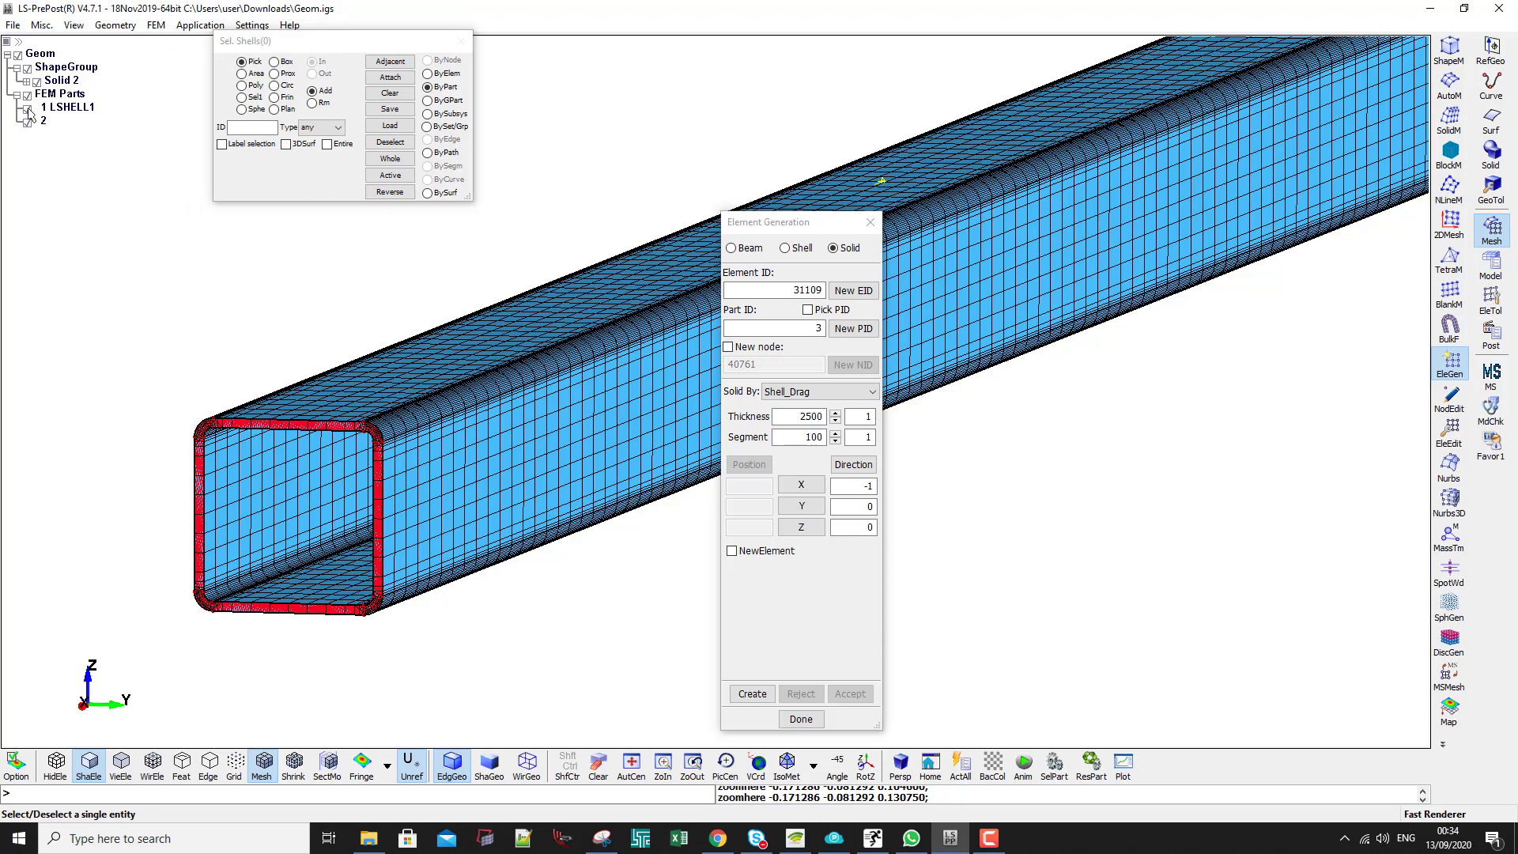
click(28, 110)
scroll(375, 443, up, 2)
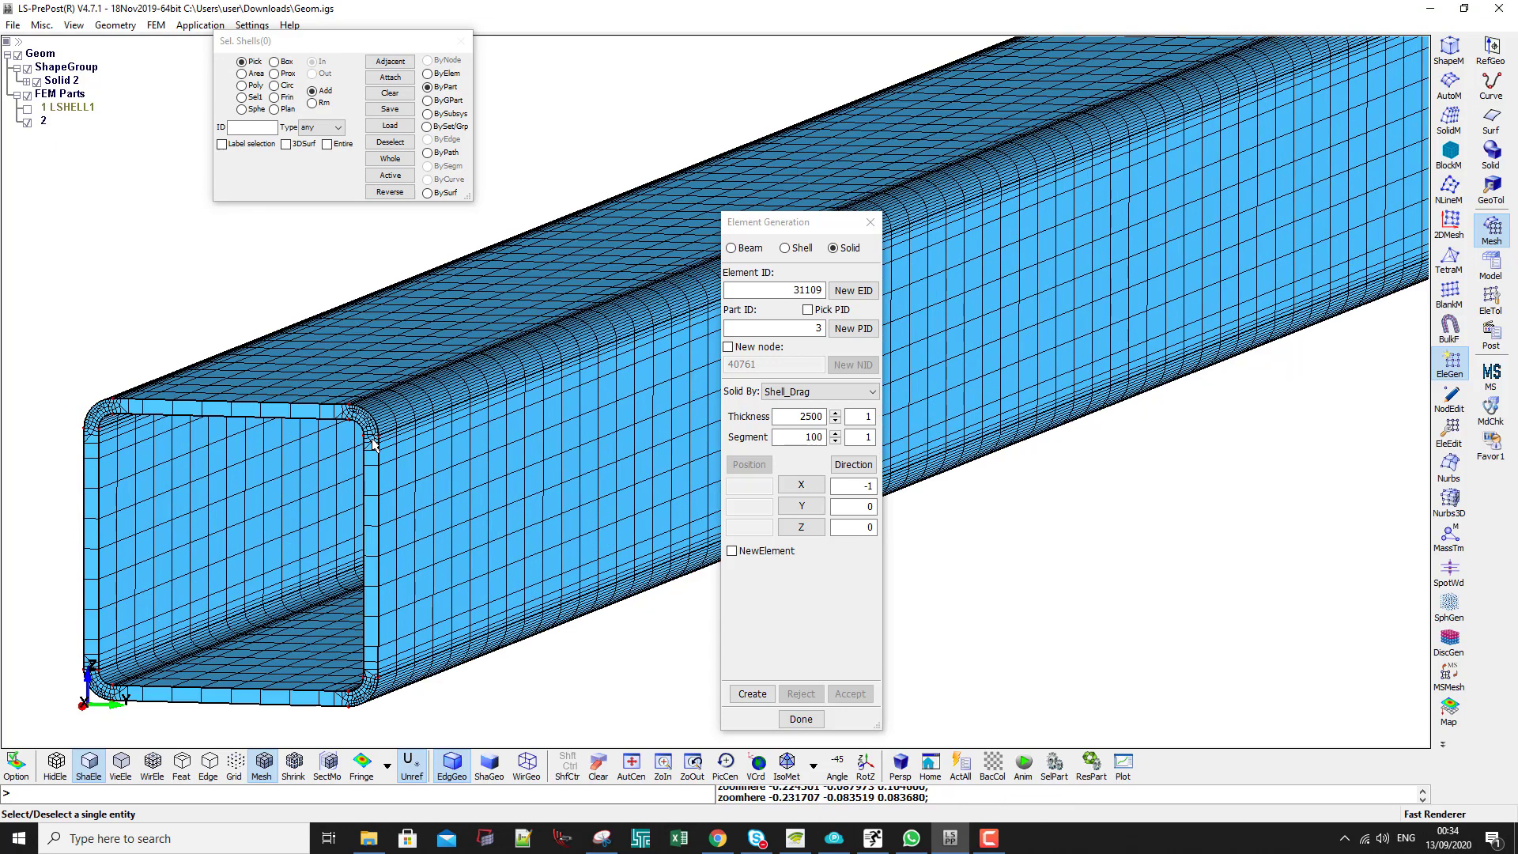
scroll(431, 441, up, 2)
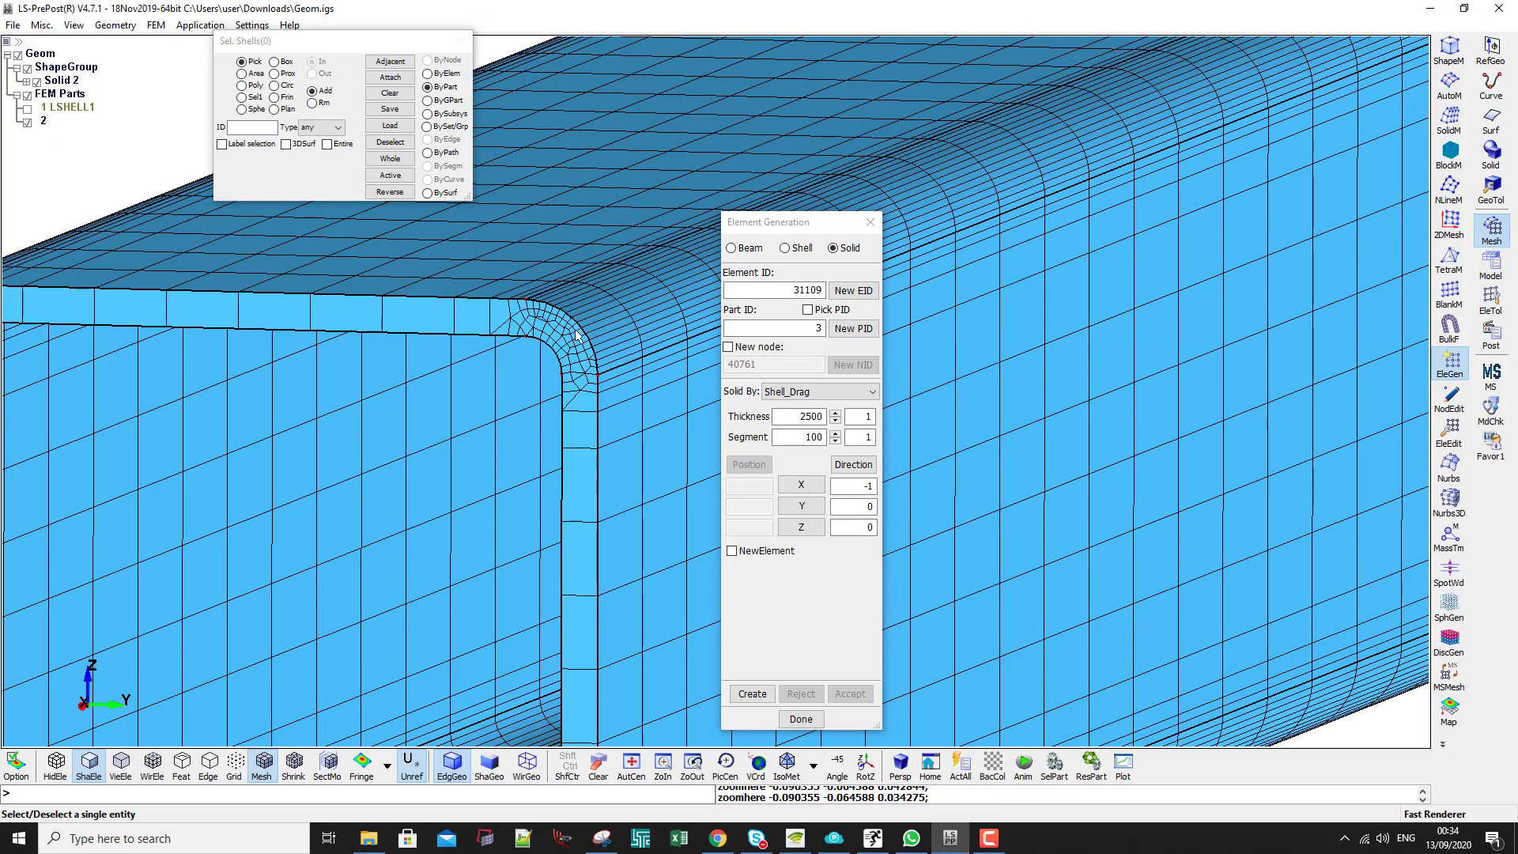
Show the shell part LSHELL1 again together with the tube's solid mesh and view the whole tube
scroll(386, 435, down, 4)
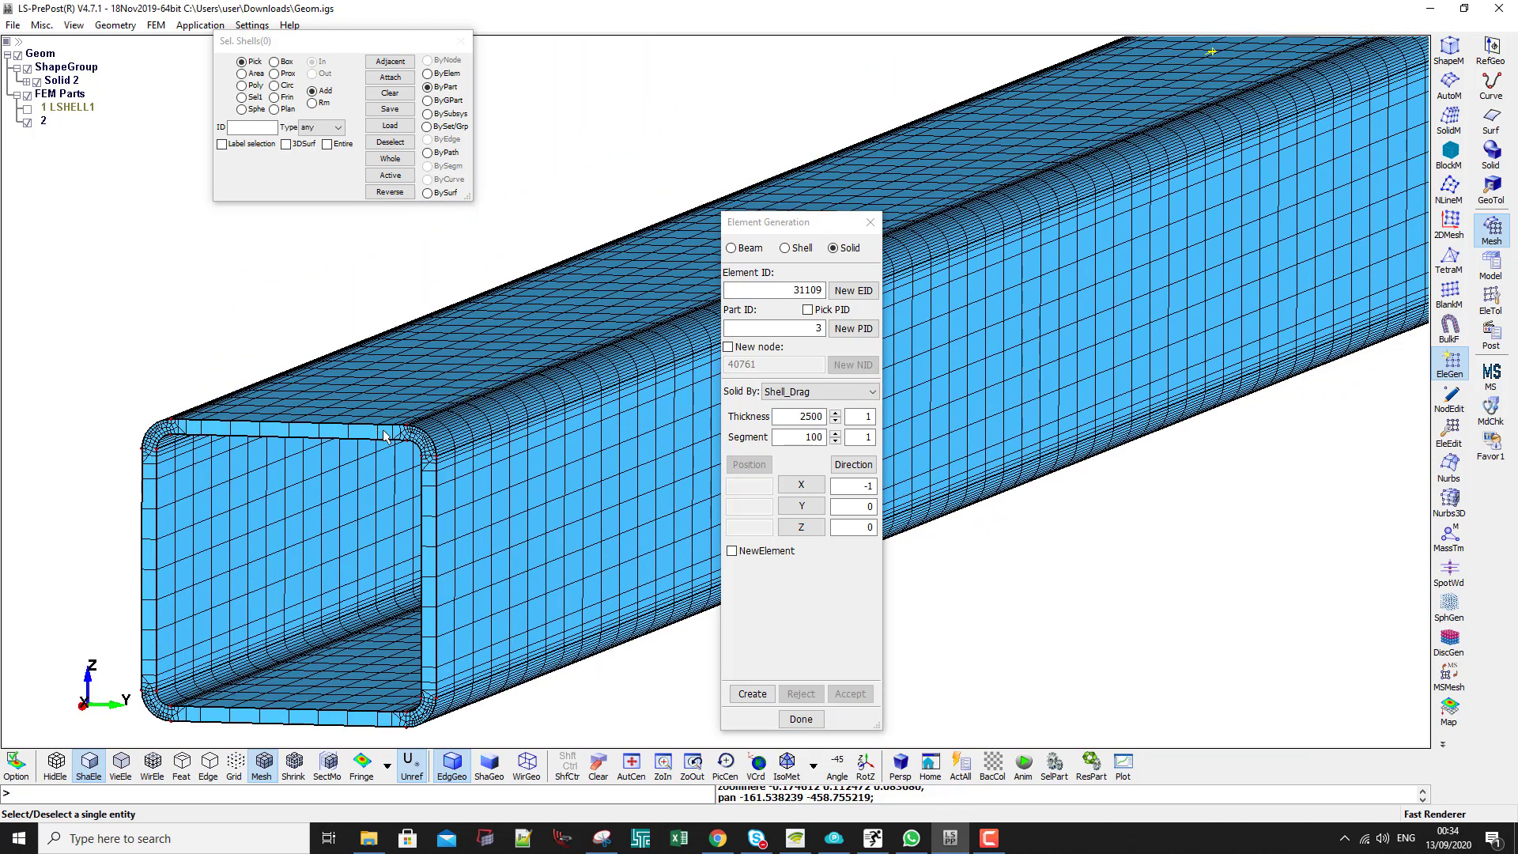
middle_drag(380, 411, 399, 401)
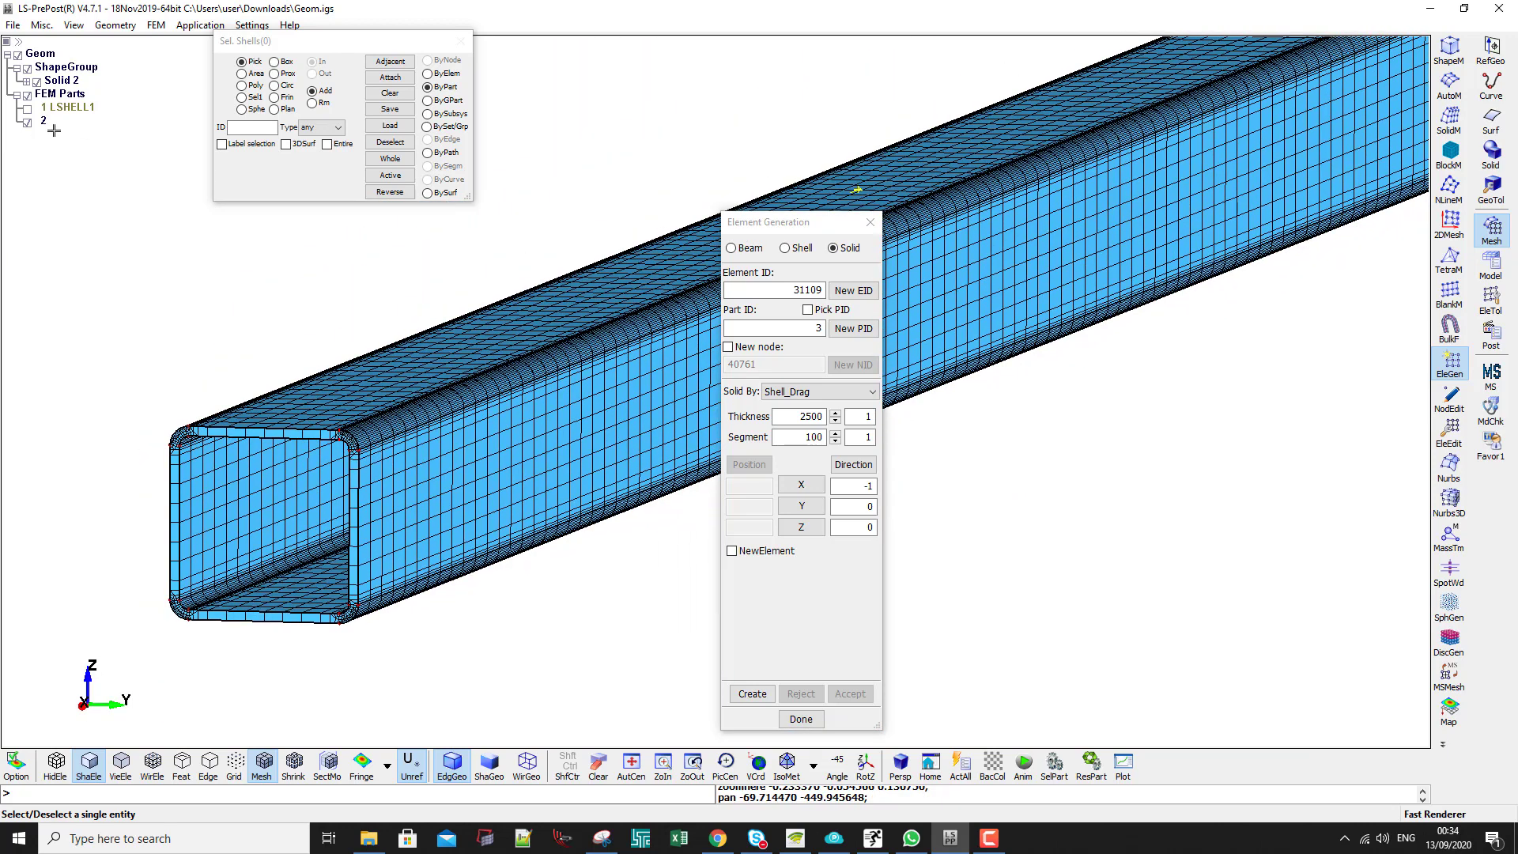
click(28, 115)
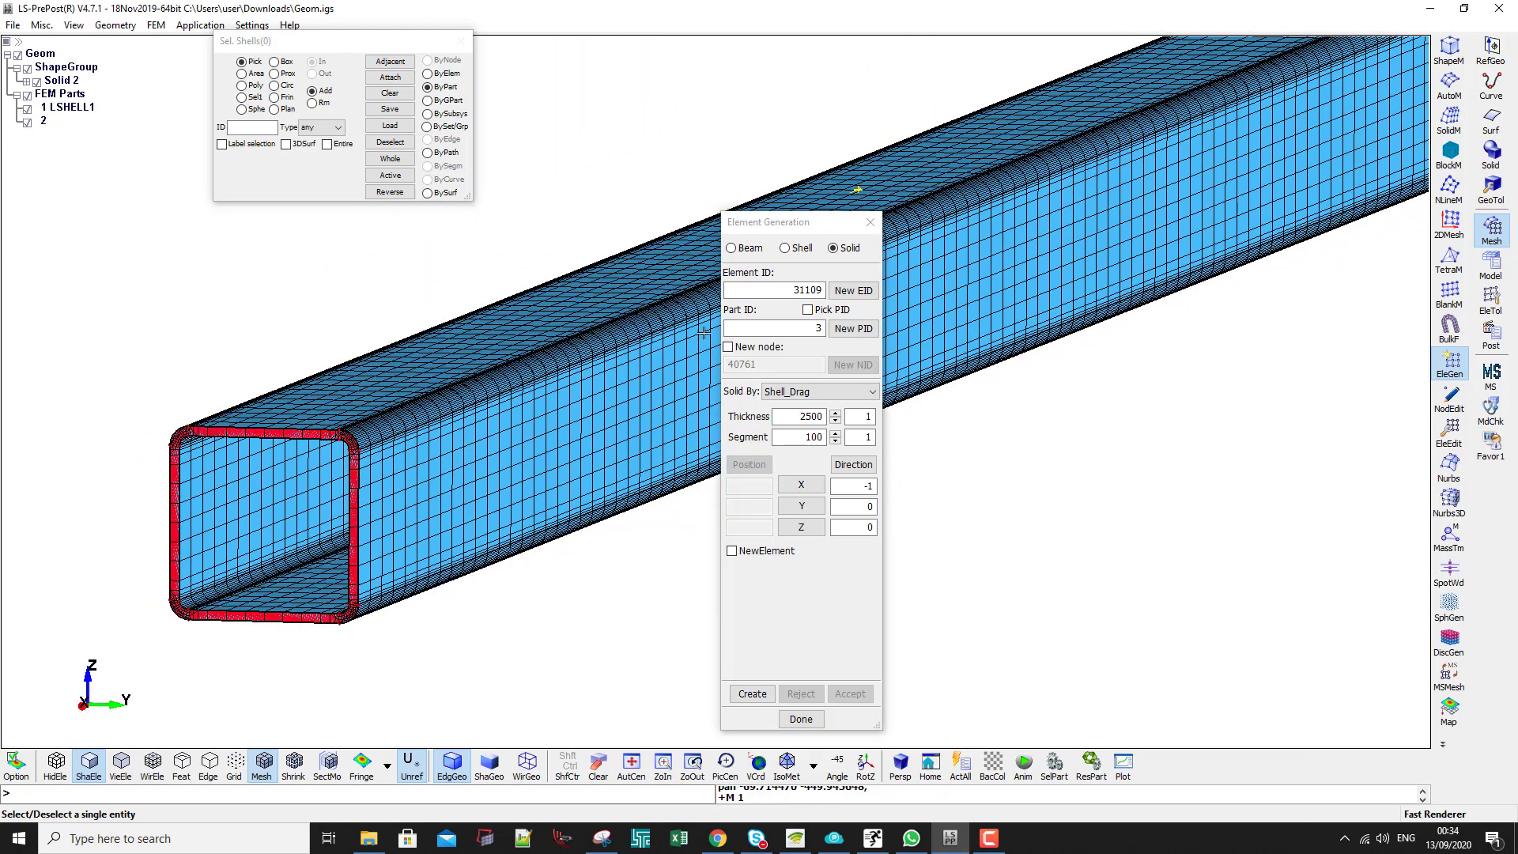
drag(776, 221, 929, 191)
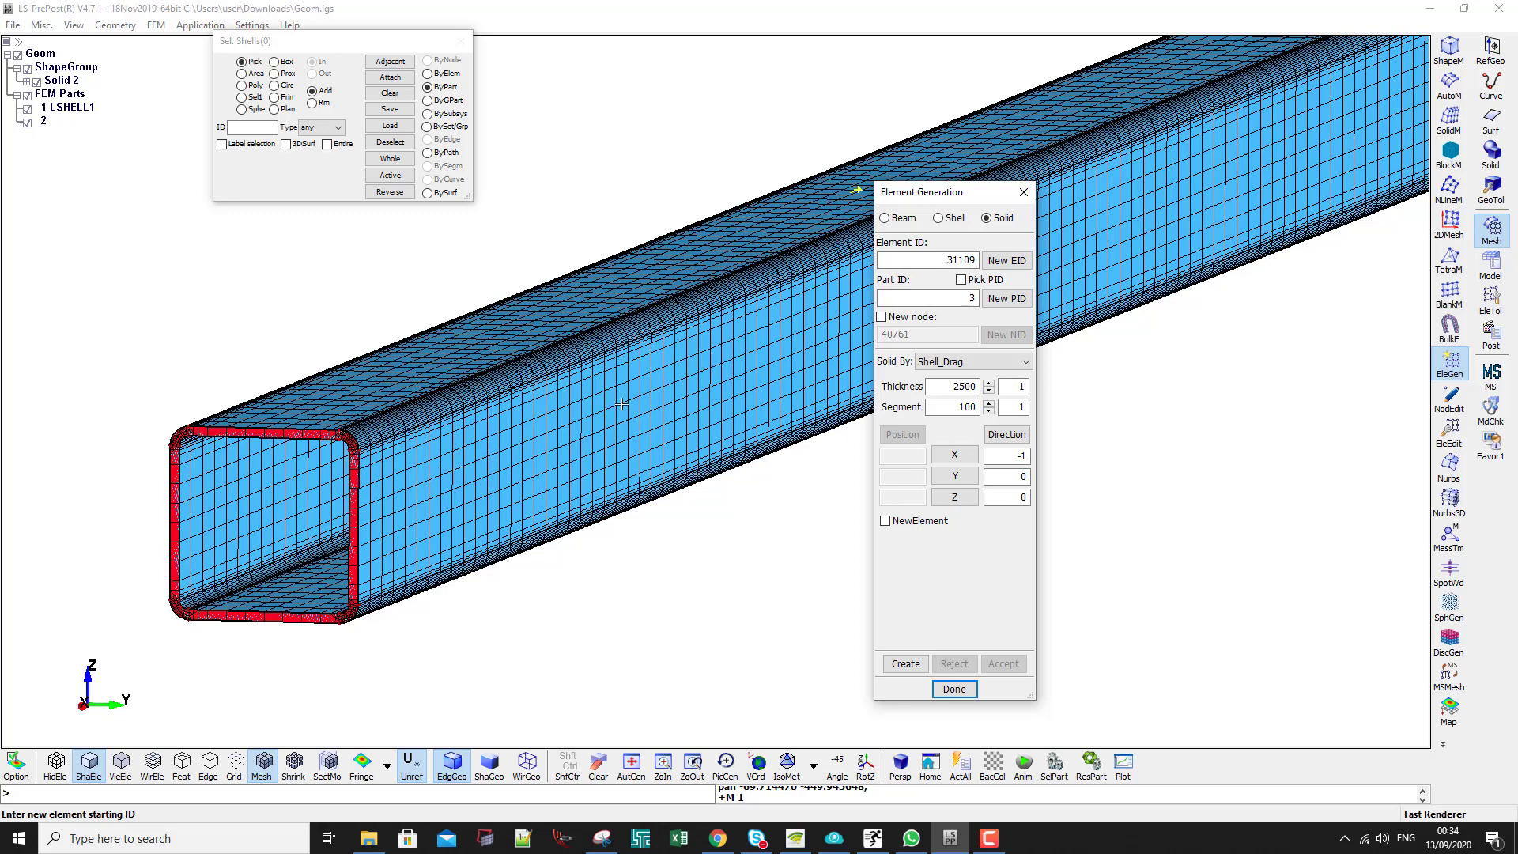
scroll(366, 490, down, 1)
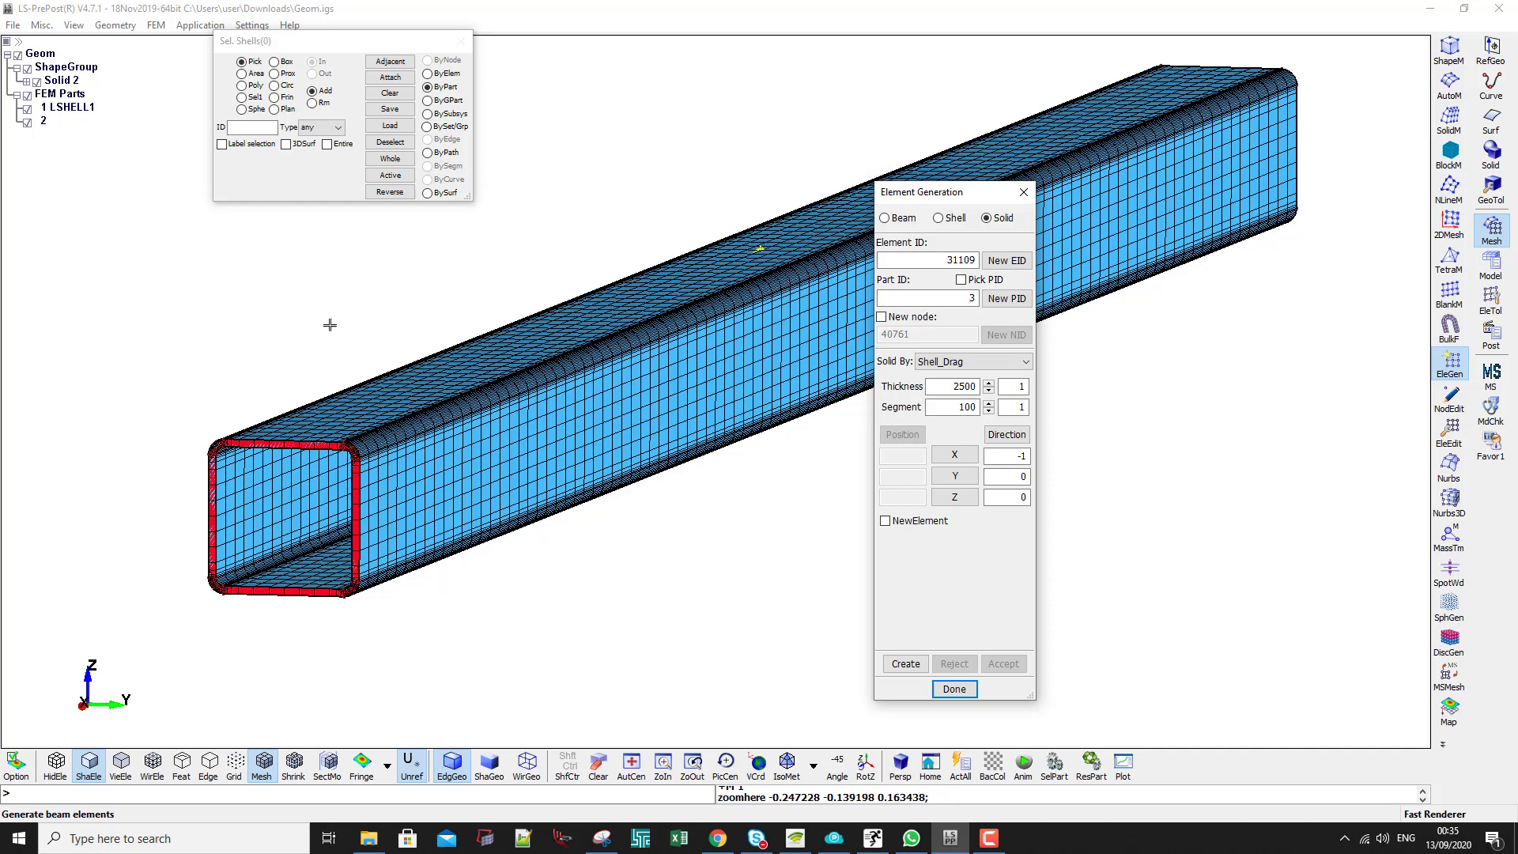
Display only the LSHELL1 part in the part selection, hiding the solid element part 2
click(1491, 265)
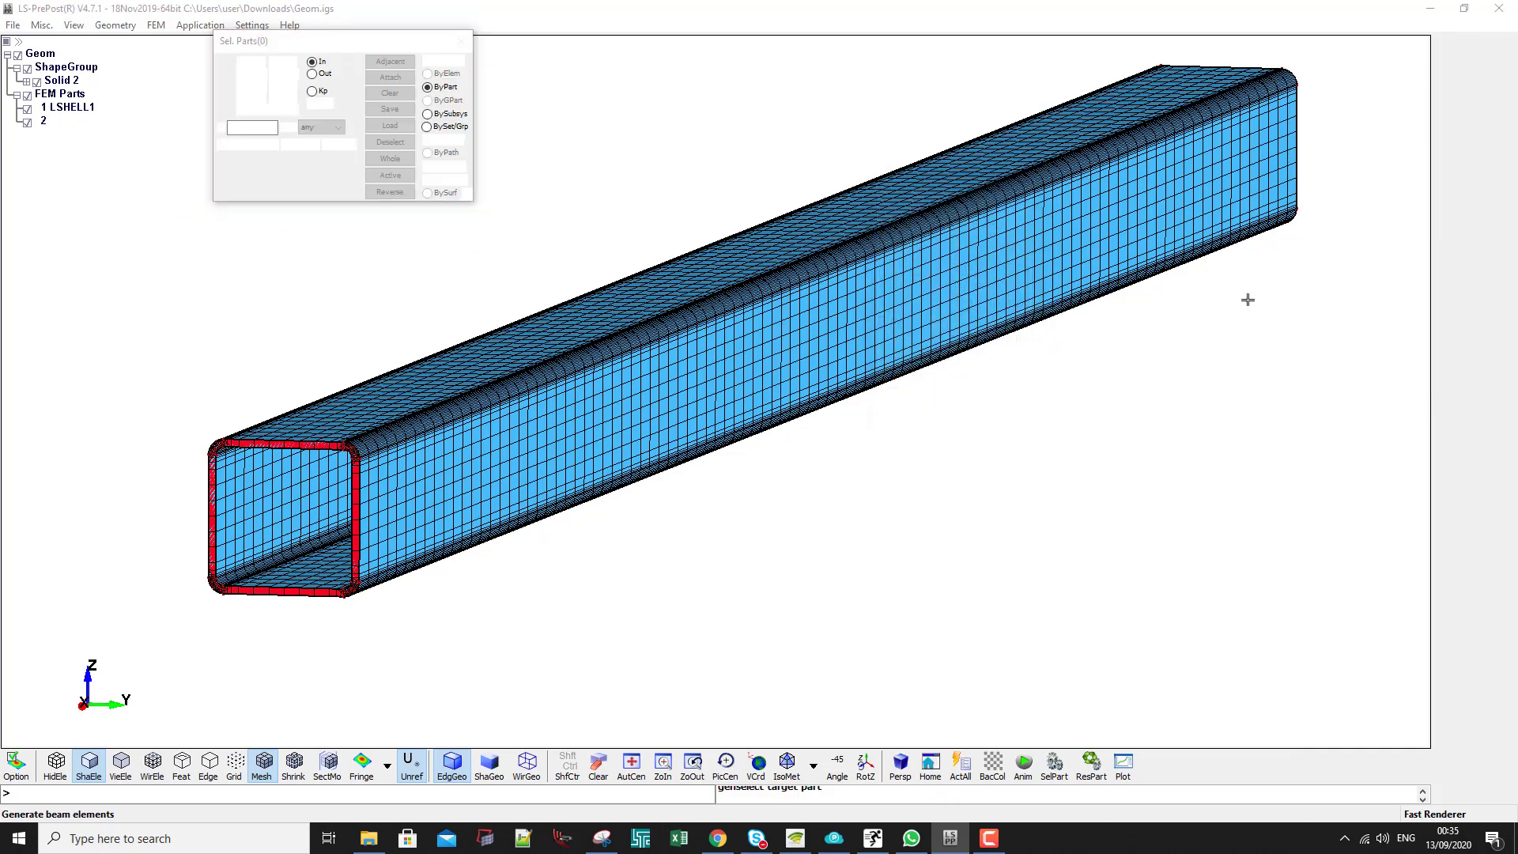
click(988, 234)
click(987, 234)
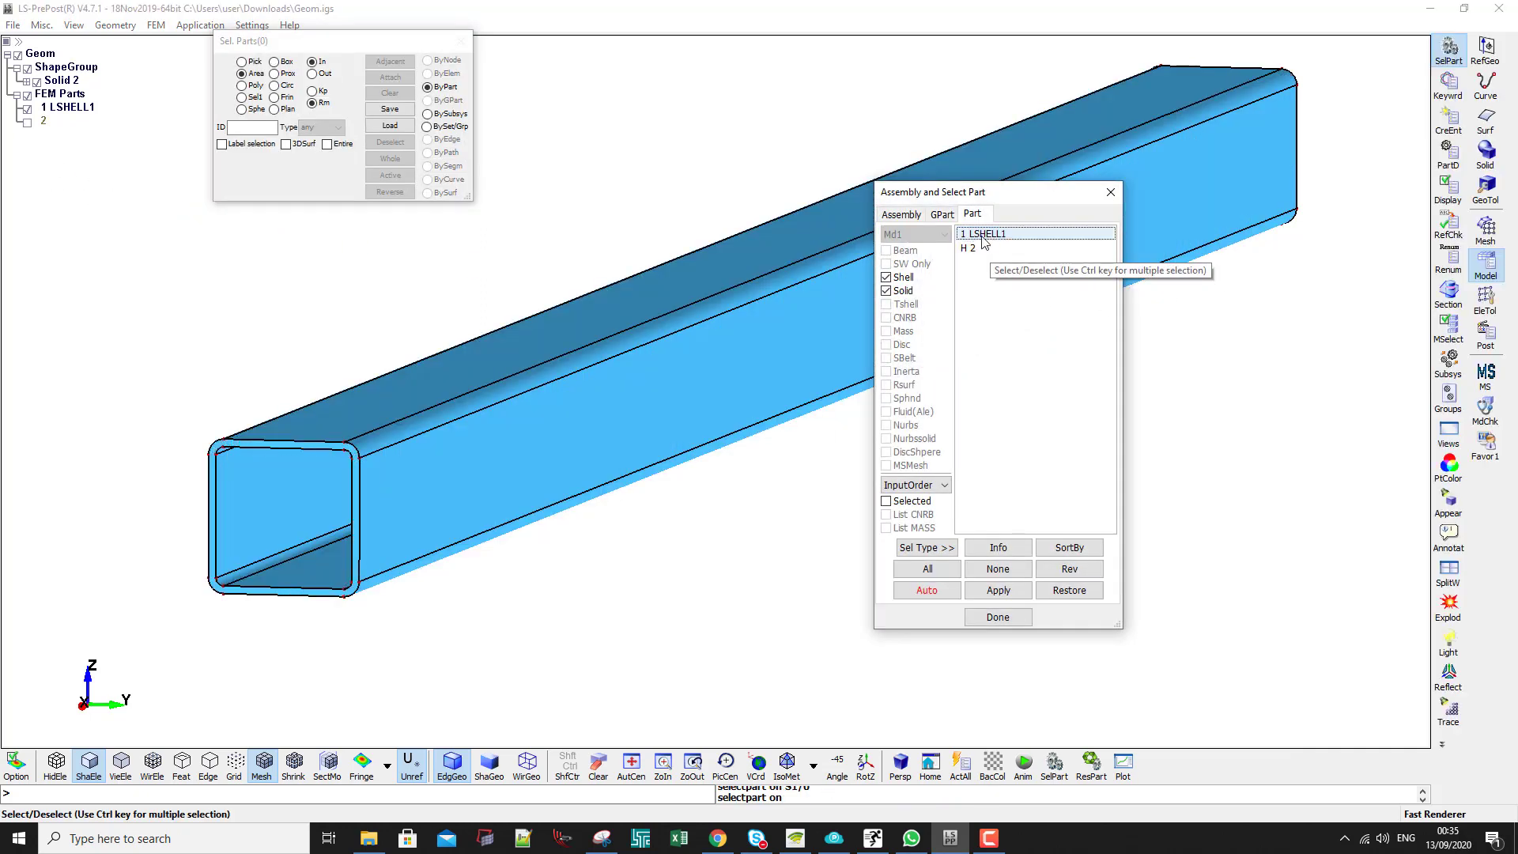
ctrl+middle_drag(340, 467, 402, 476)
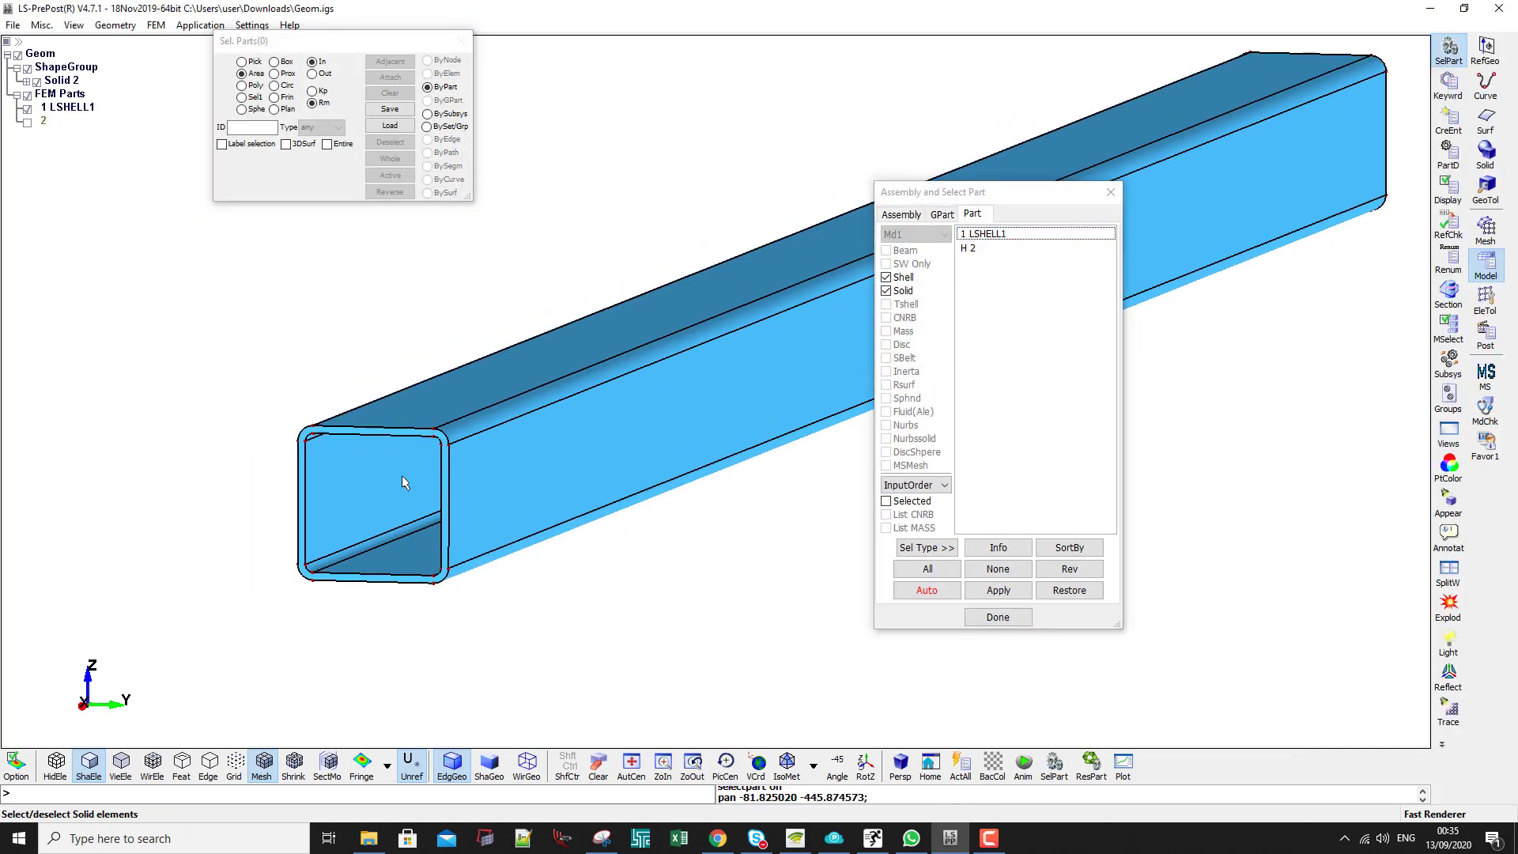
click(1111, 192)
Create a middle surface by surfaces between the inner and outer faces of the tube's upper negative-Y rounded corner
click(1490, 154)
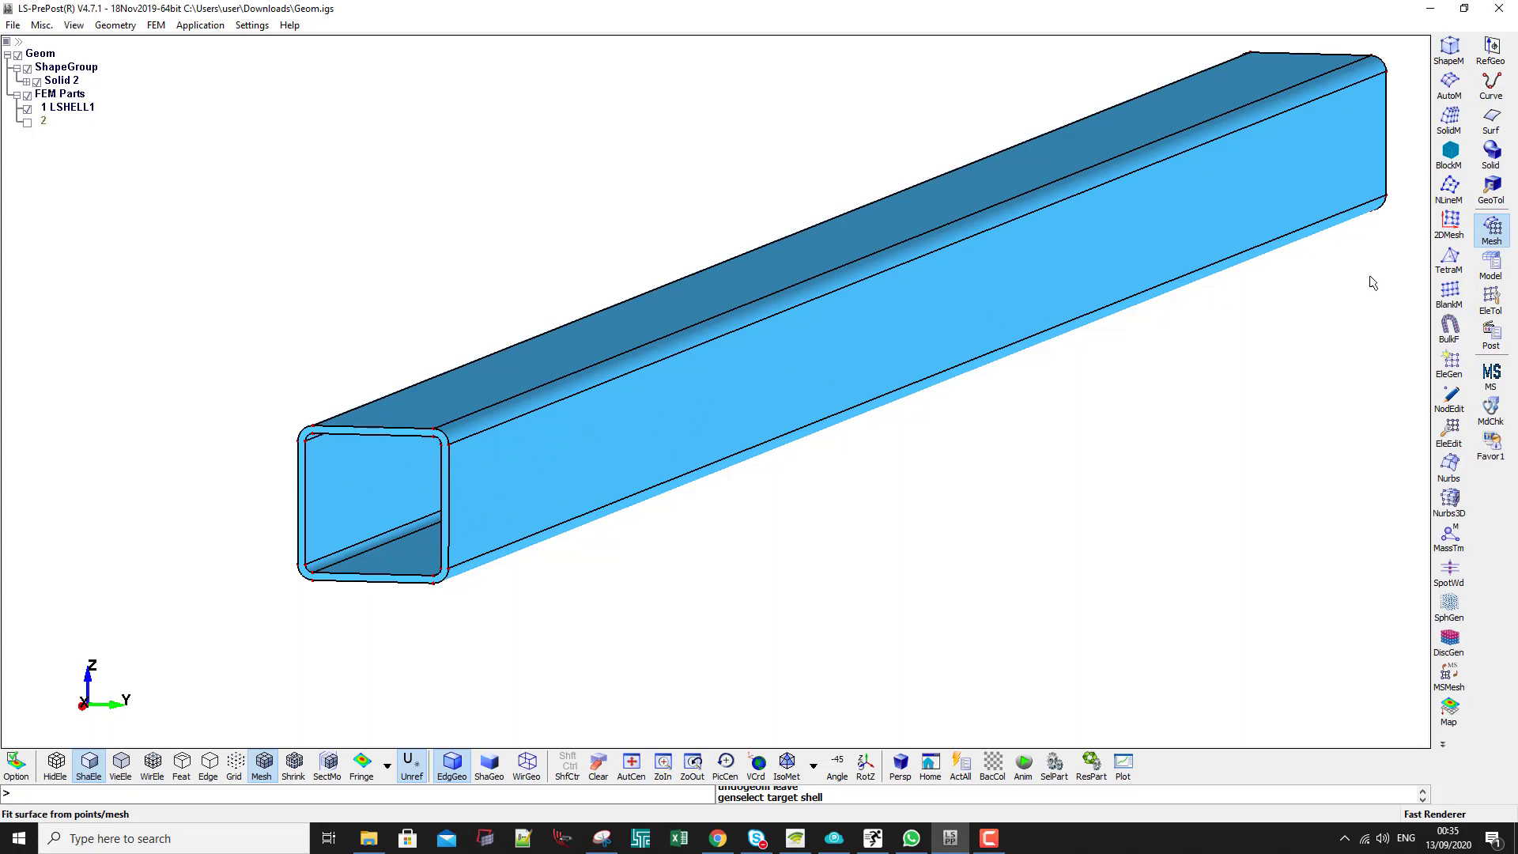
click(1490, 132)
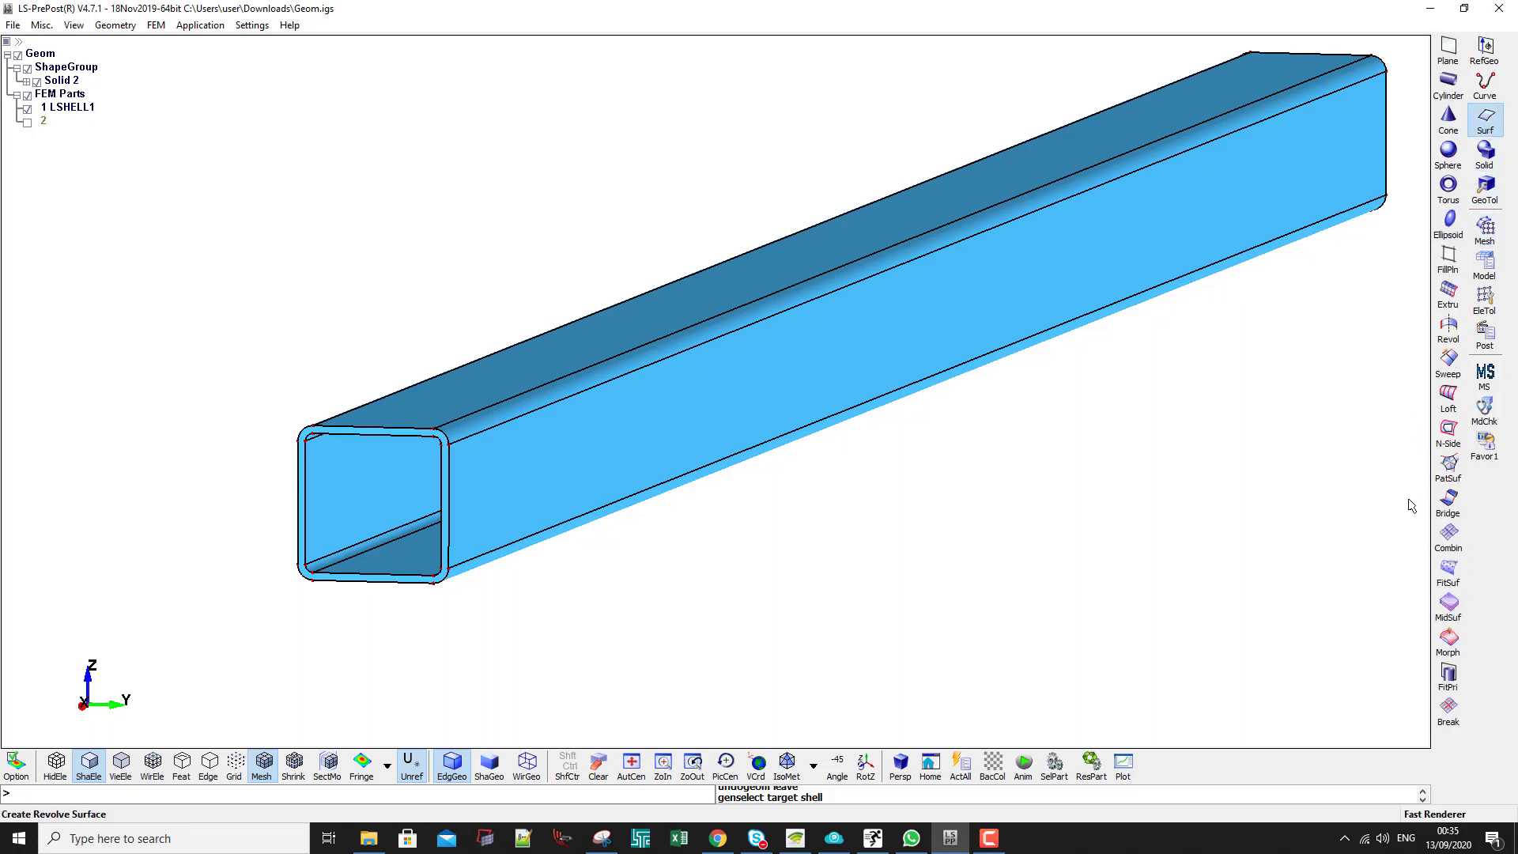
click(1448, 605)
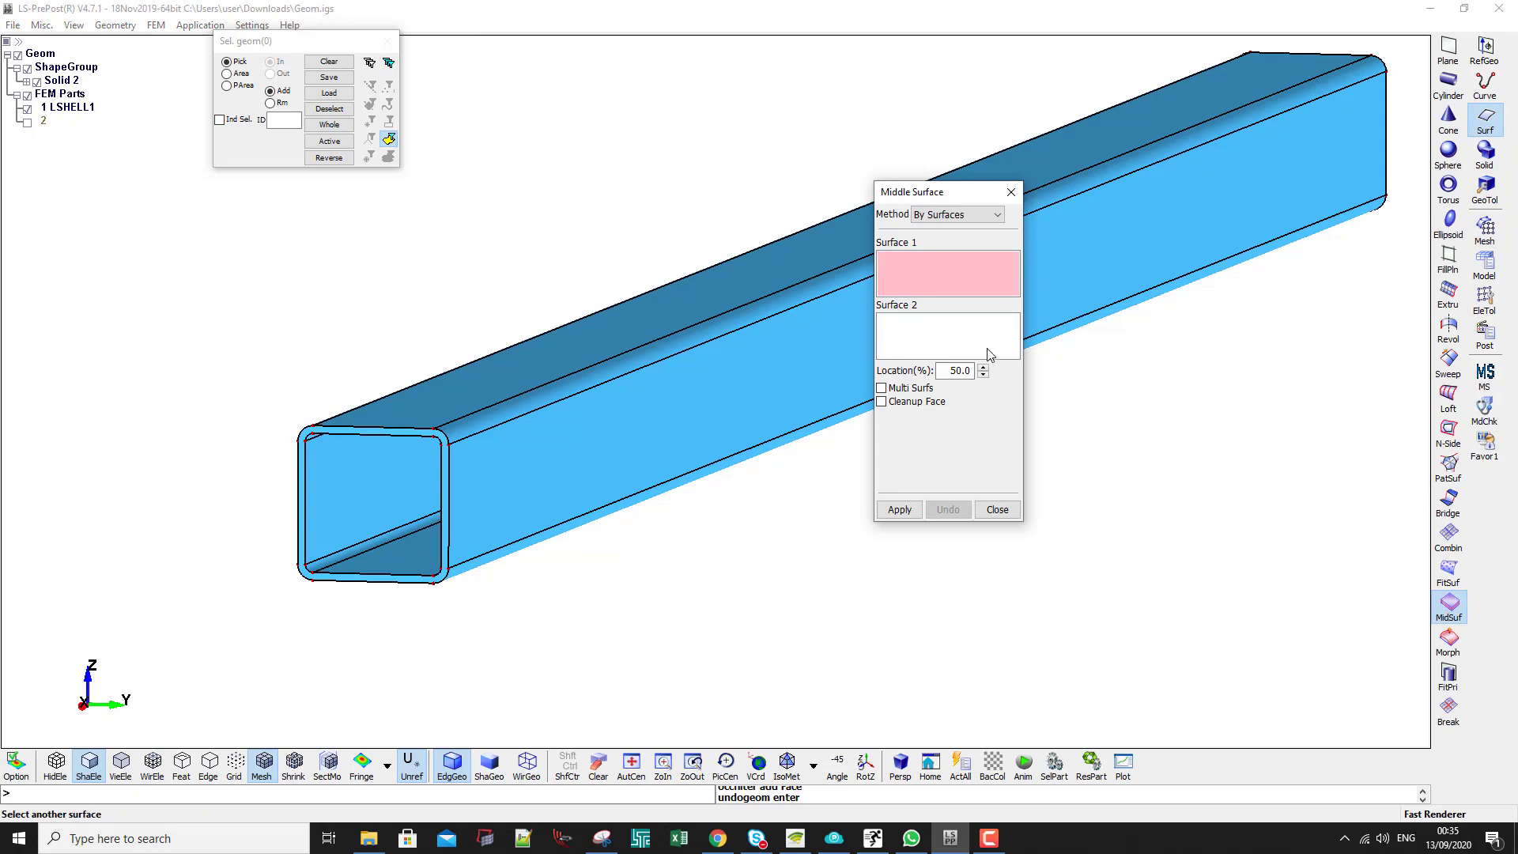
scroll(293, 423, up, 2)
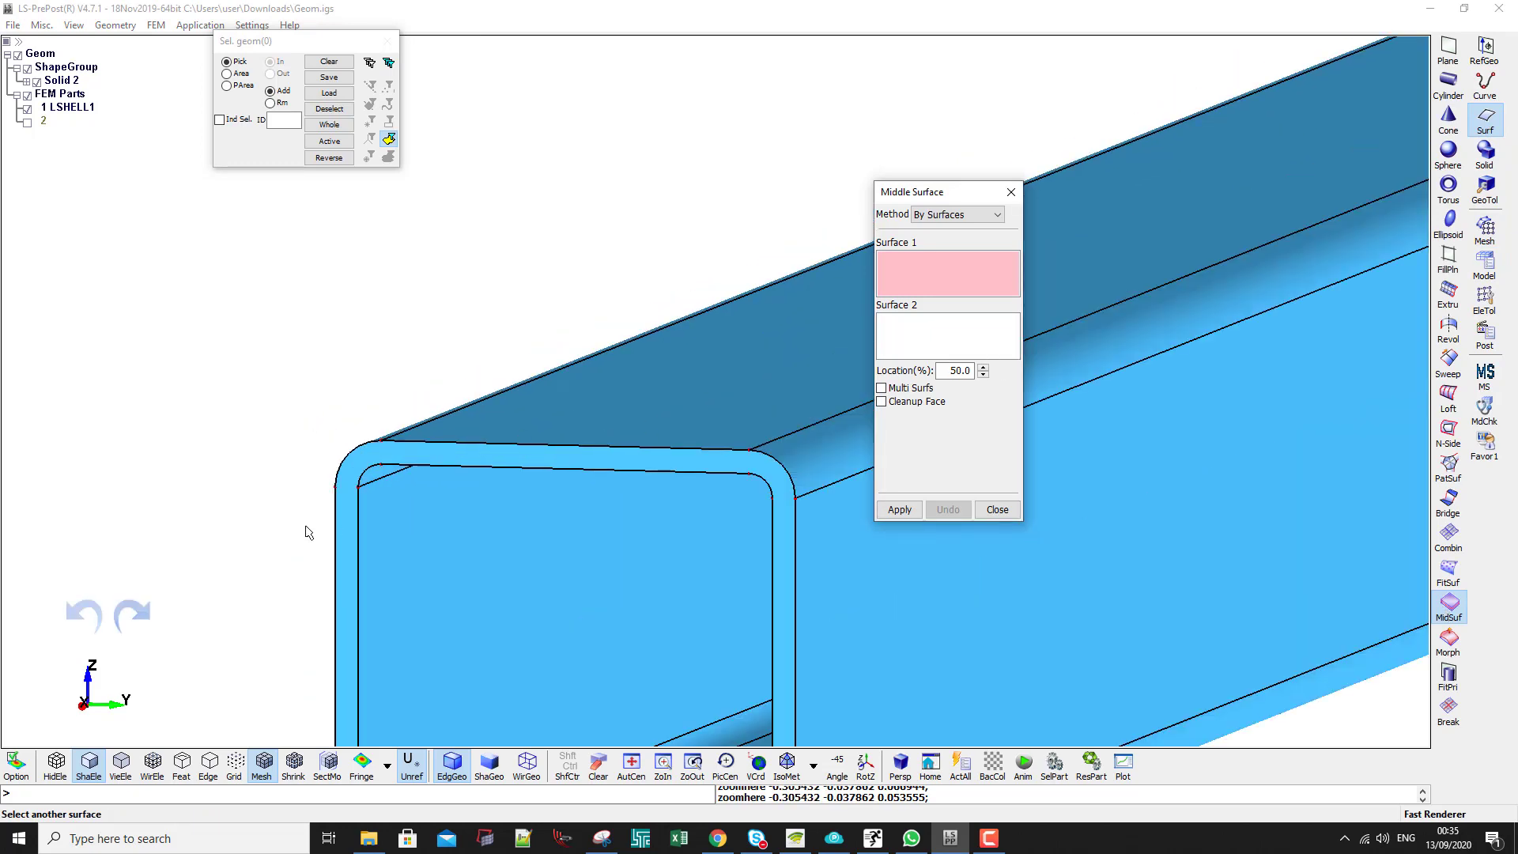
scroll(362, 471, up, 3)
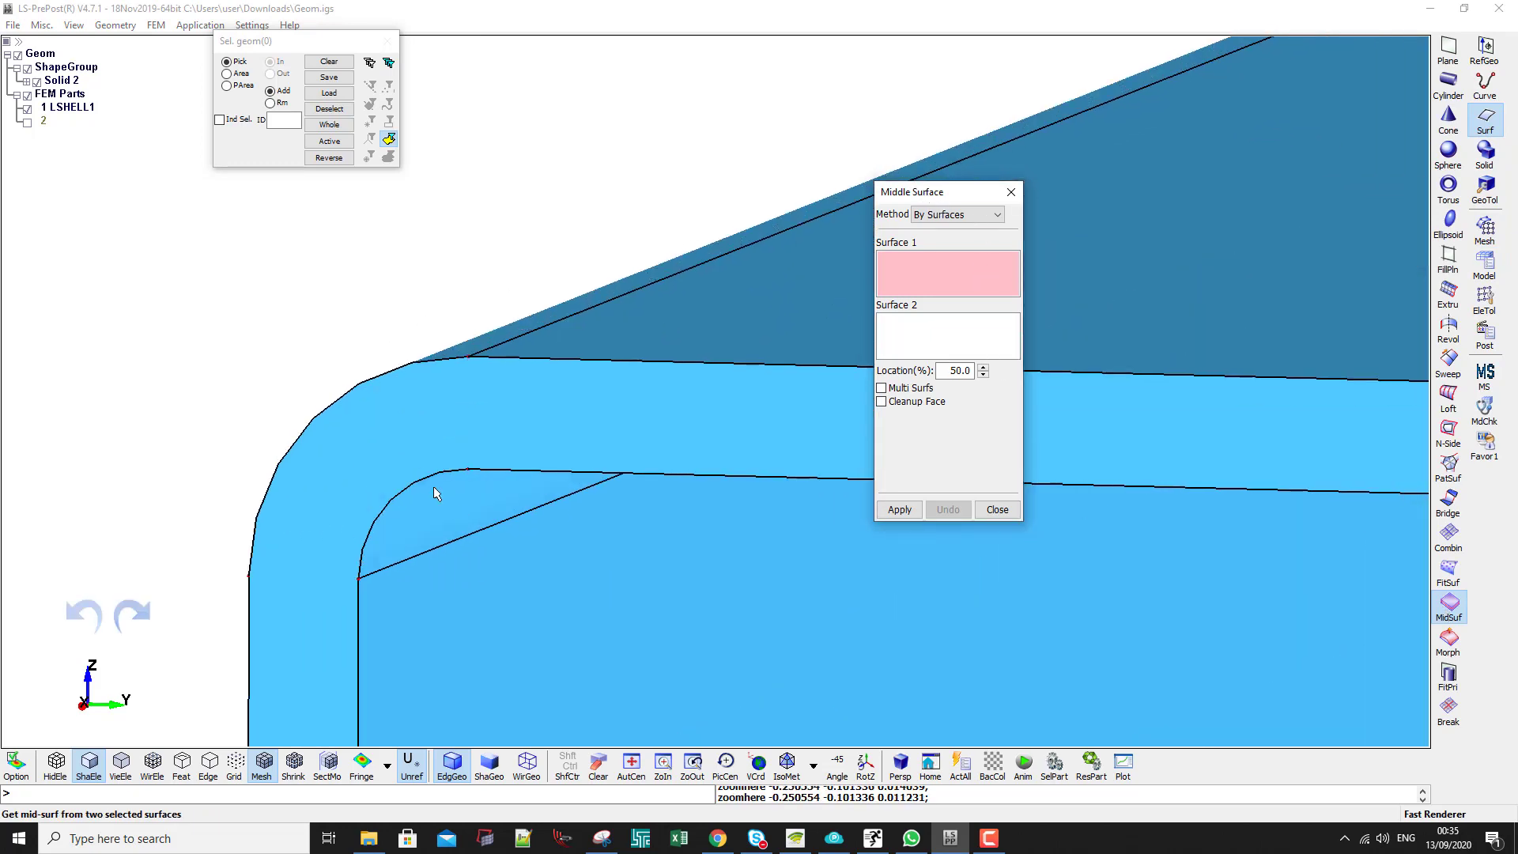
click(451, 510)
click(464, 347)
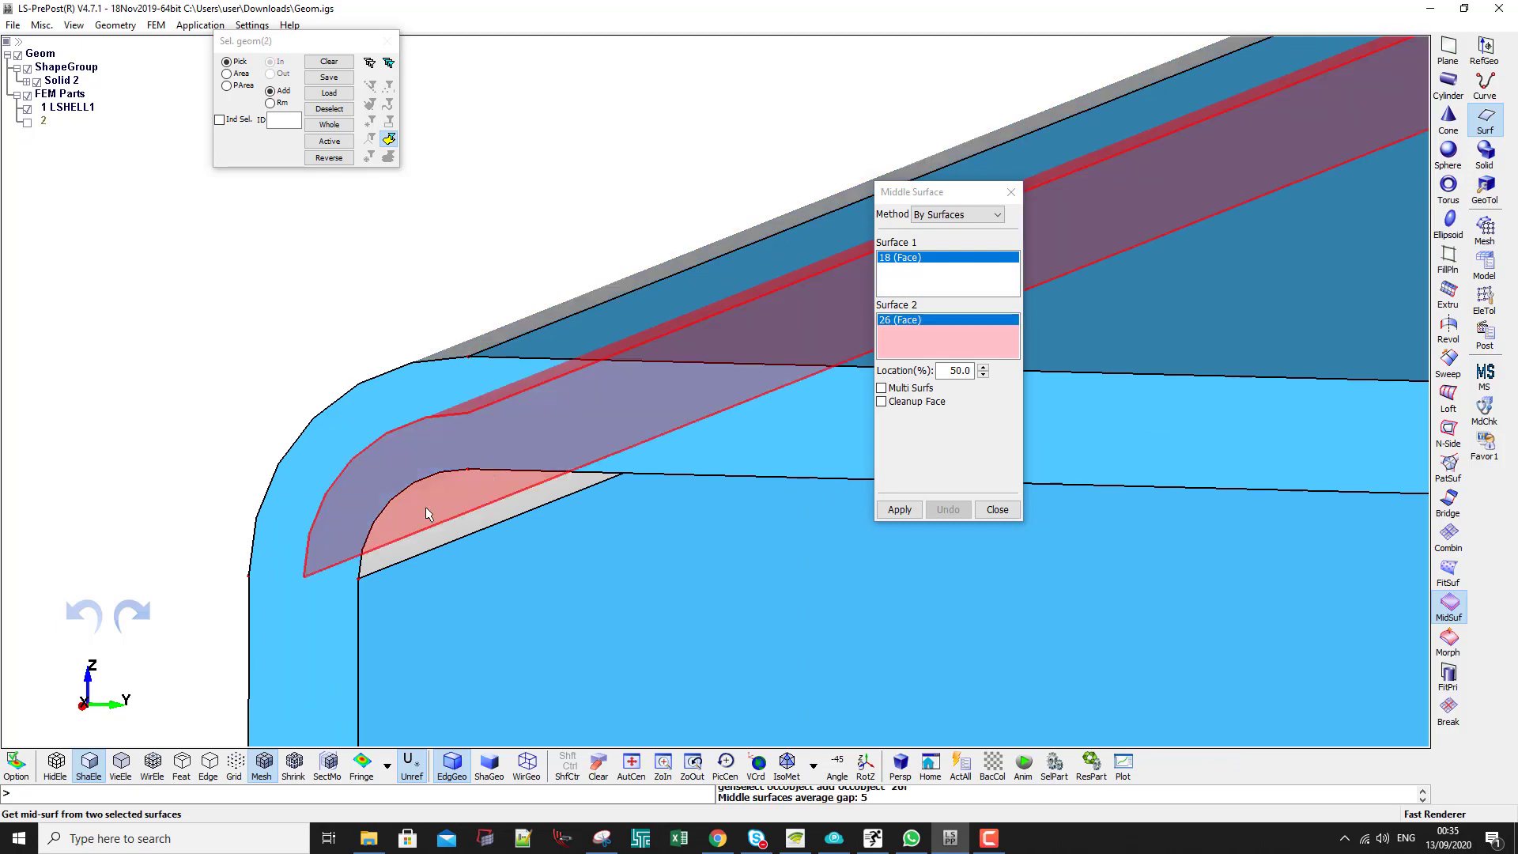
scroll(427, 512, down, 2)
click(899, 509)
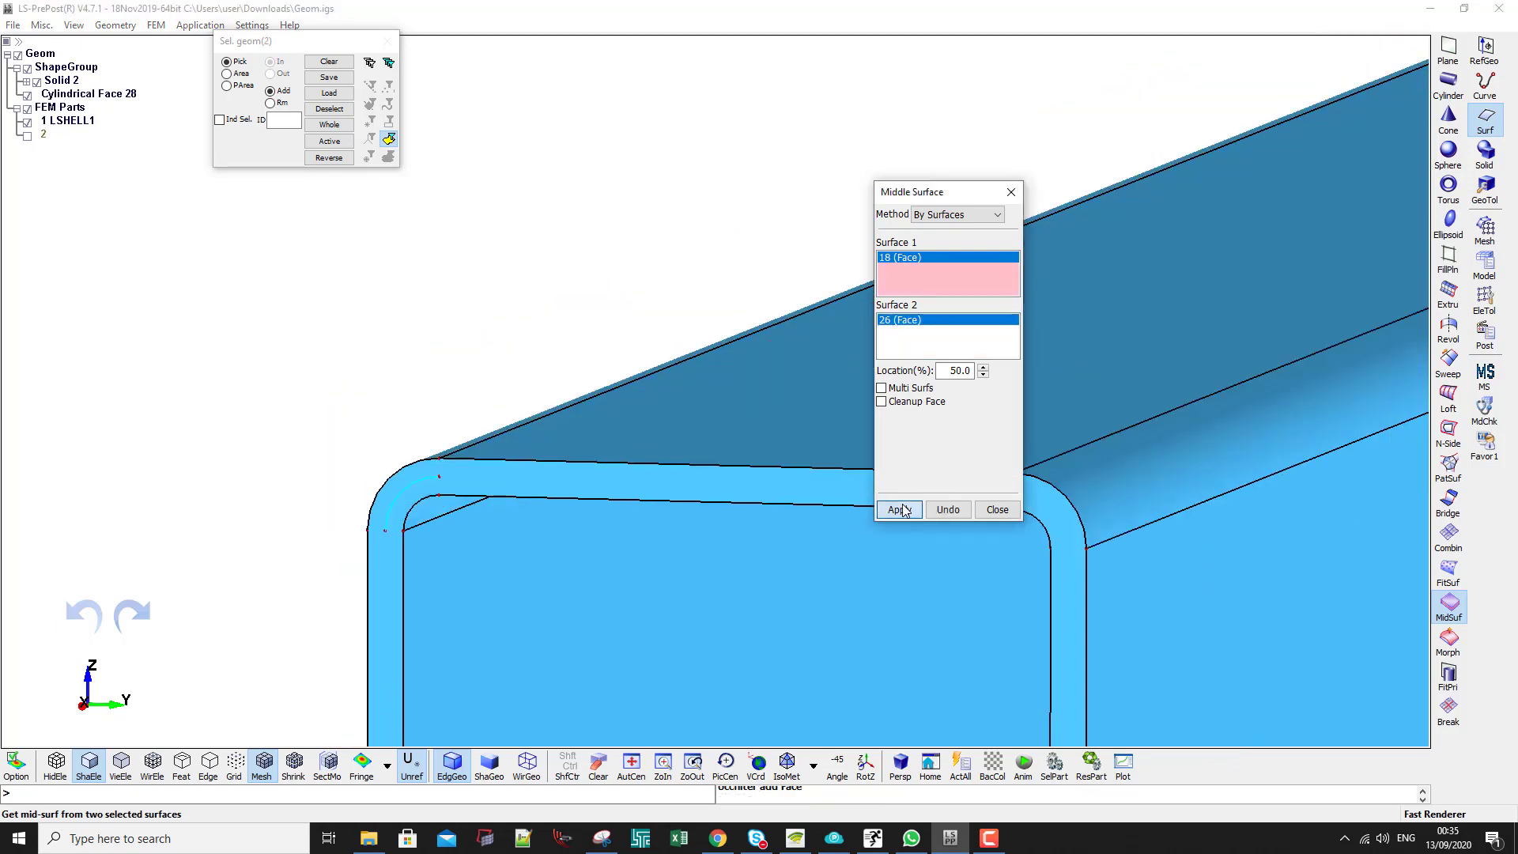
Create a middle surface between the outer and inner planar faces of the tube's negative-Y side wall
scroll(322, 417, down, 3)
middle_drag(461, 453, 403, 440)
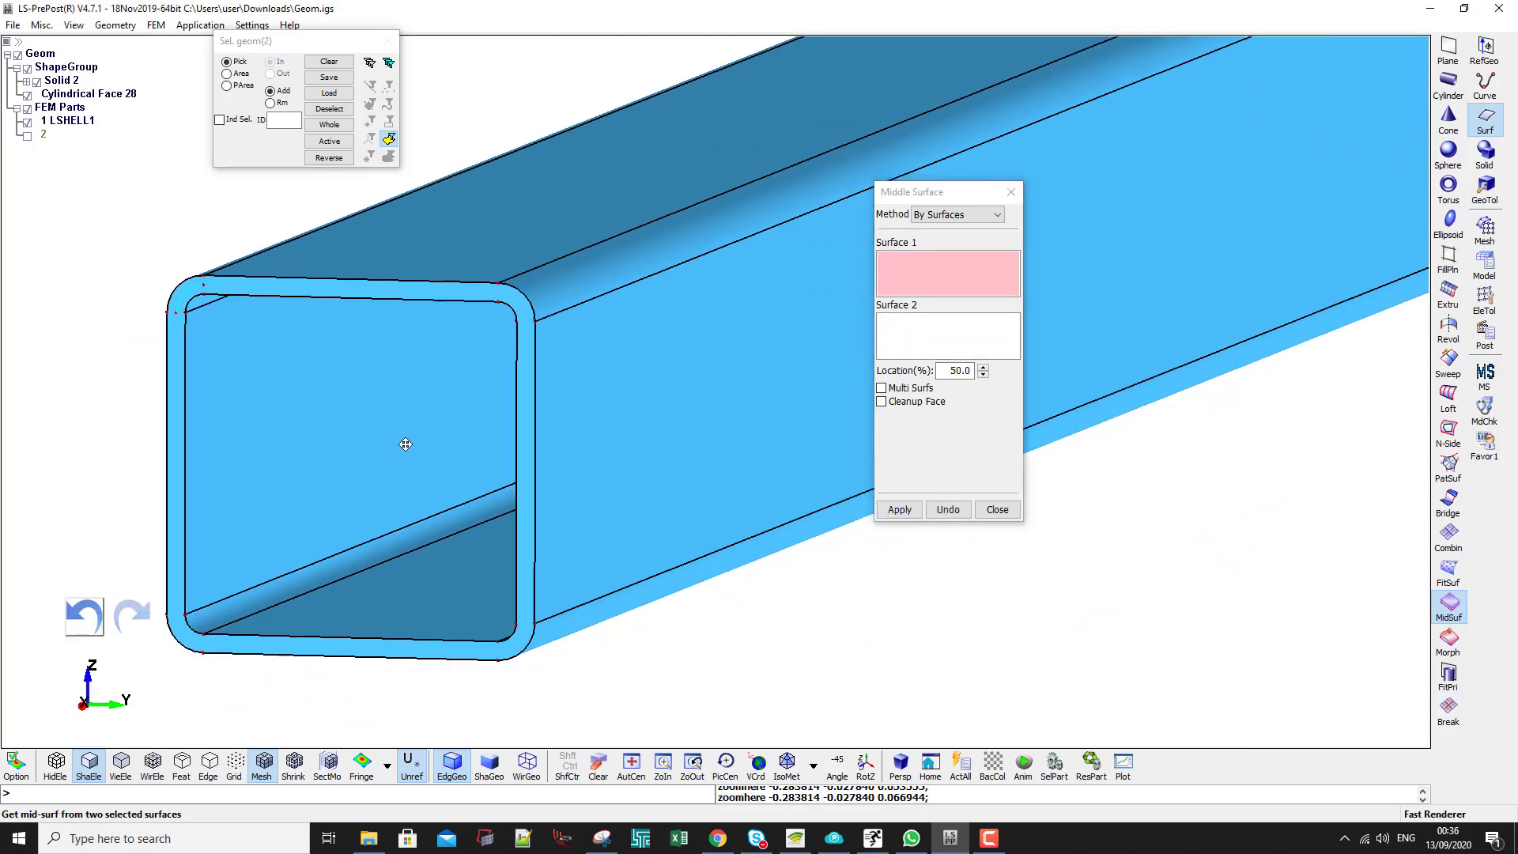
ctrl+drag(367, 467, 537, 430)
click(634, 386)
scroll(369, 341, up, 3)
click(265, 352)
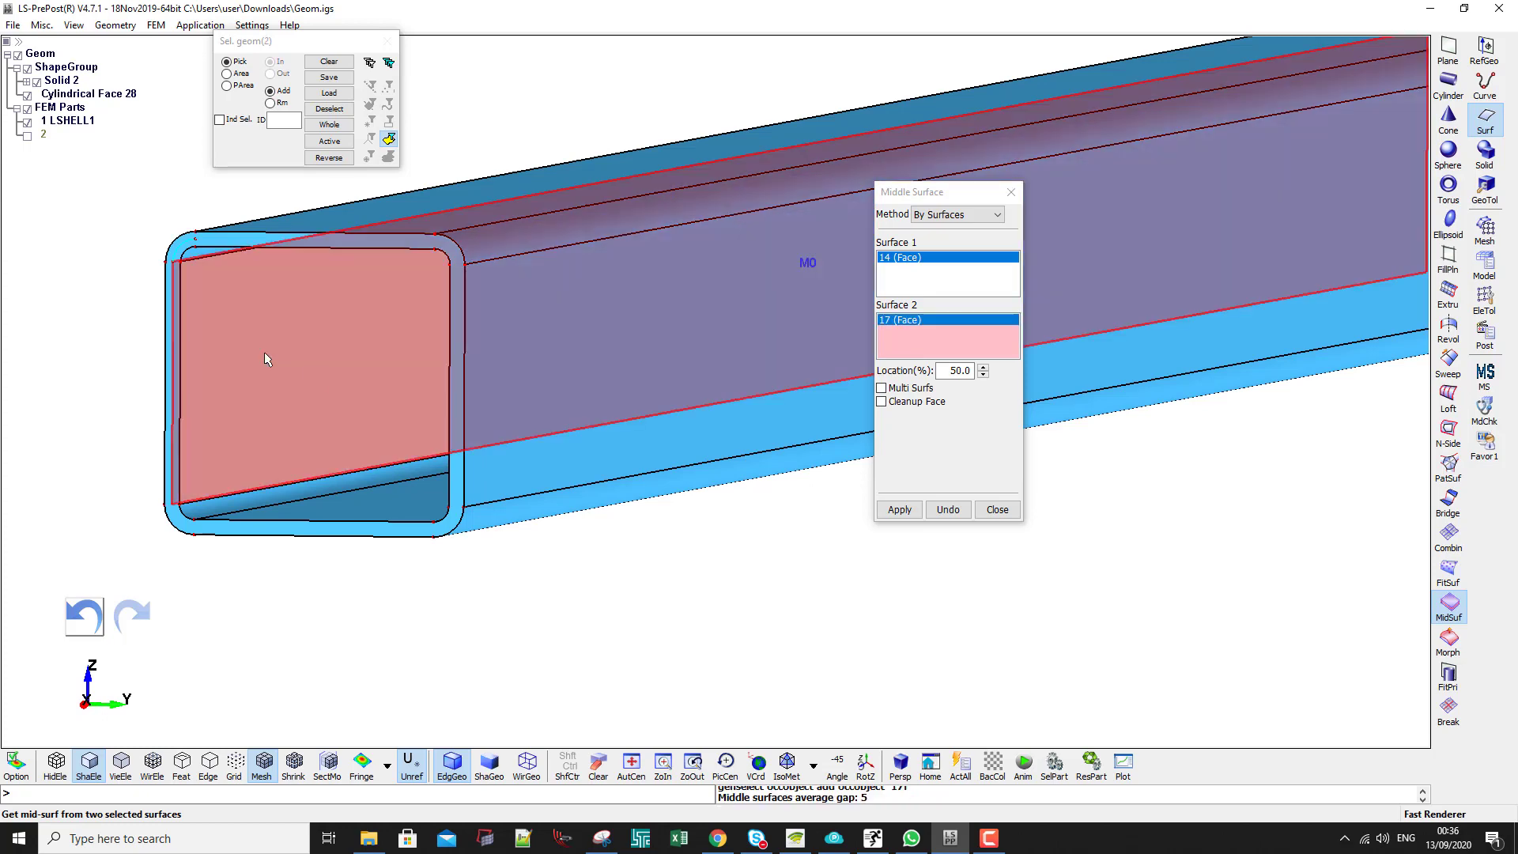
click(899, 509)
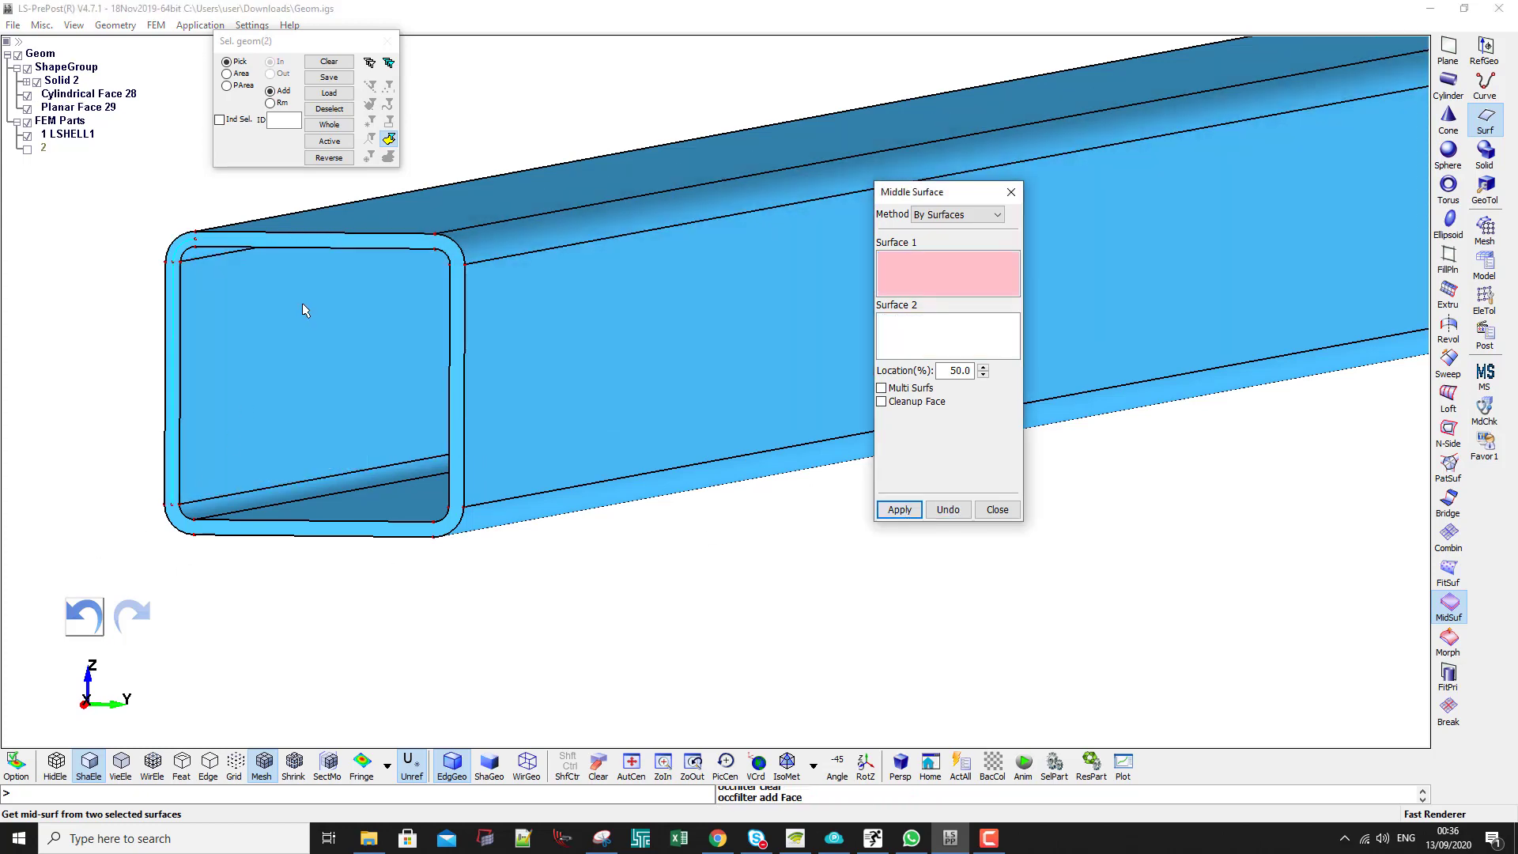
Create a middle surface between the outer and inner planar faces of the tube's top wall
ctrl+middle_drag(305, 310, 313, 247)
click(312, 247)
scroll(332, 298, down, 3)
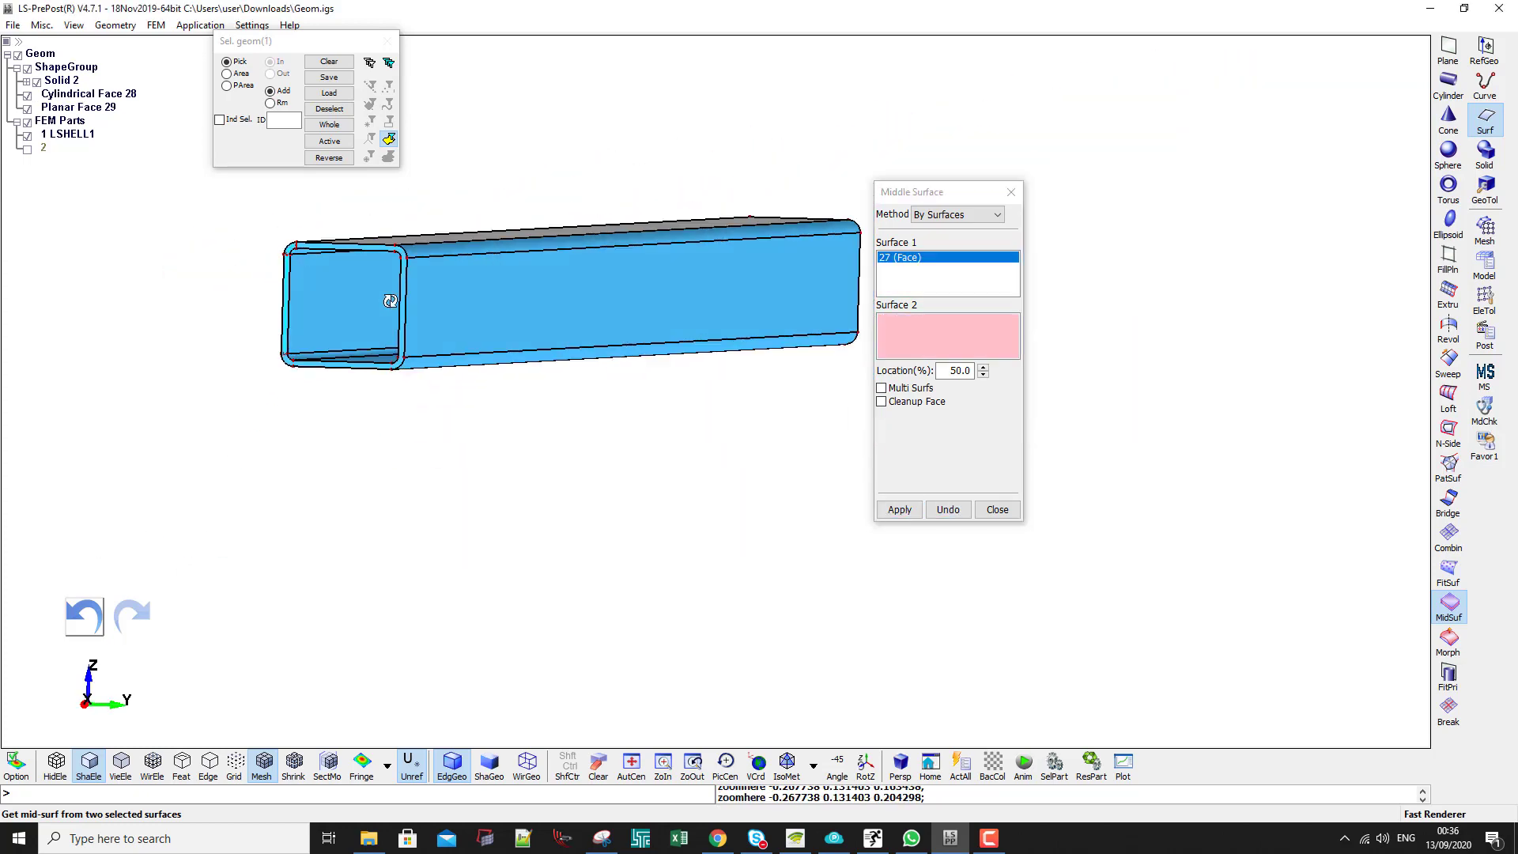
ctrl+drag(332, 298, 467, 170)
click(462, 161)
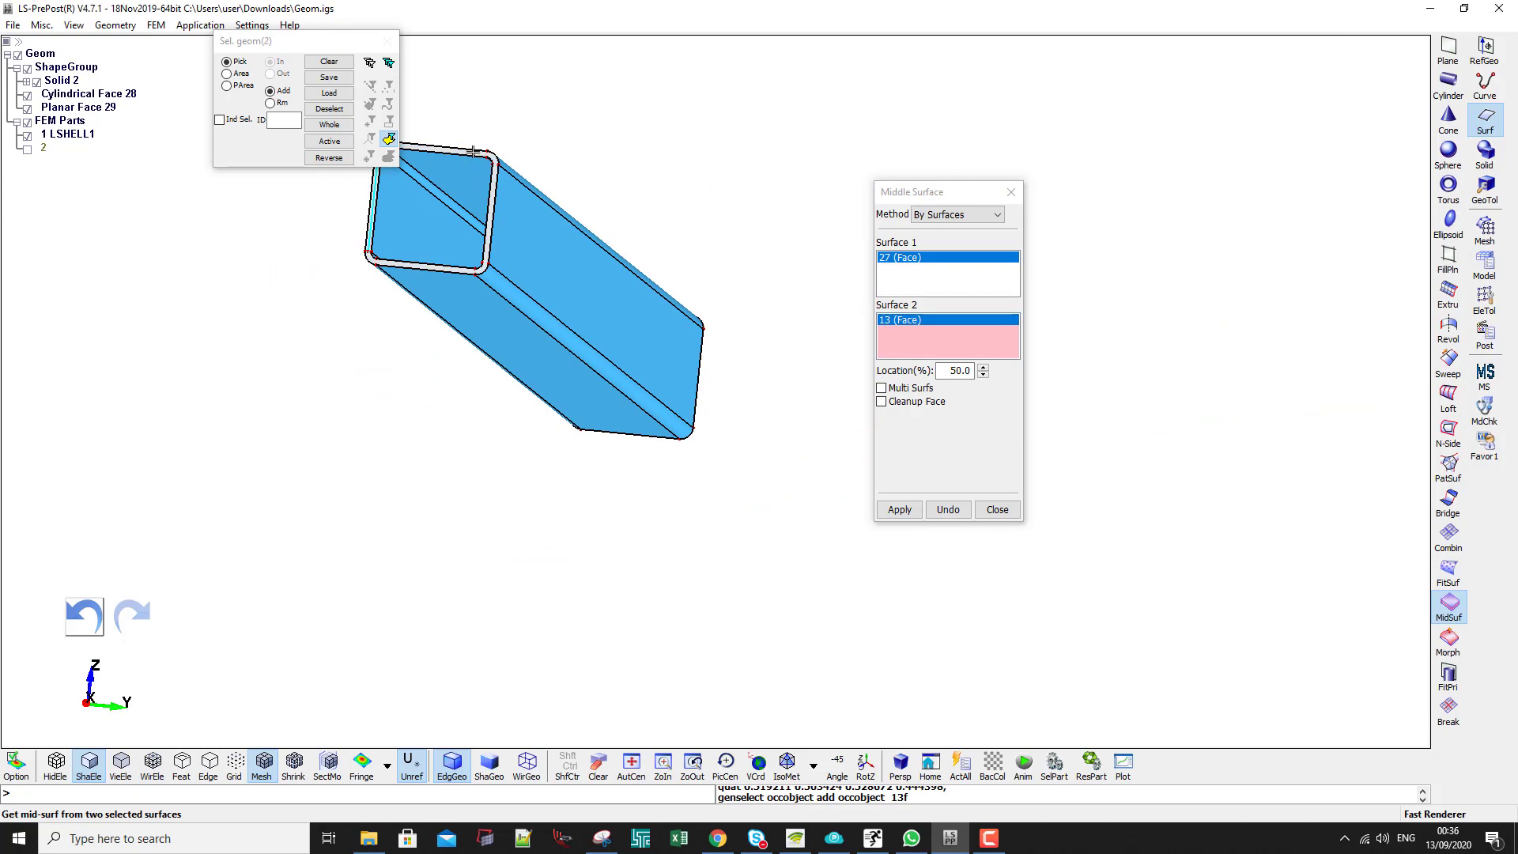
scroll(473, 151, up, 5)
click(508, 325)
scroll(512, 319, down, 3)
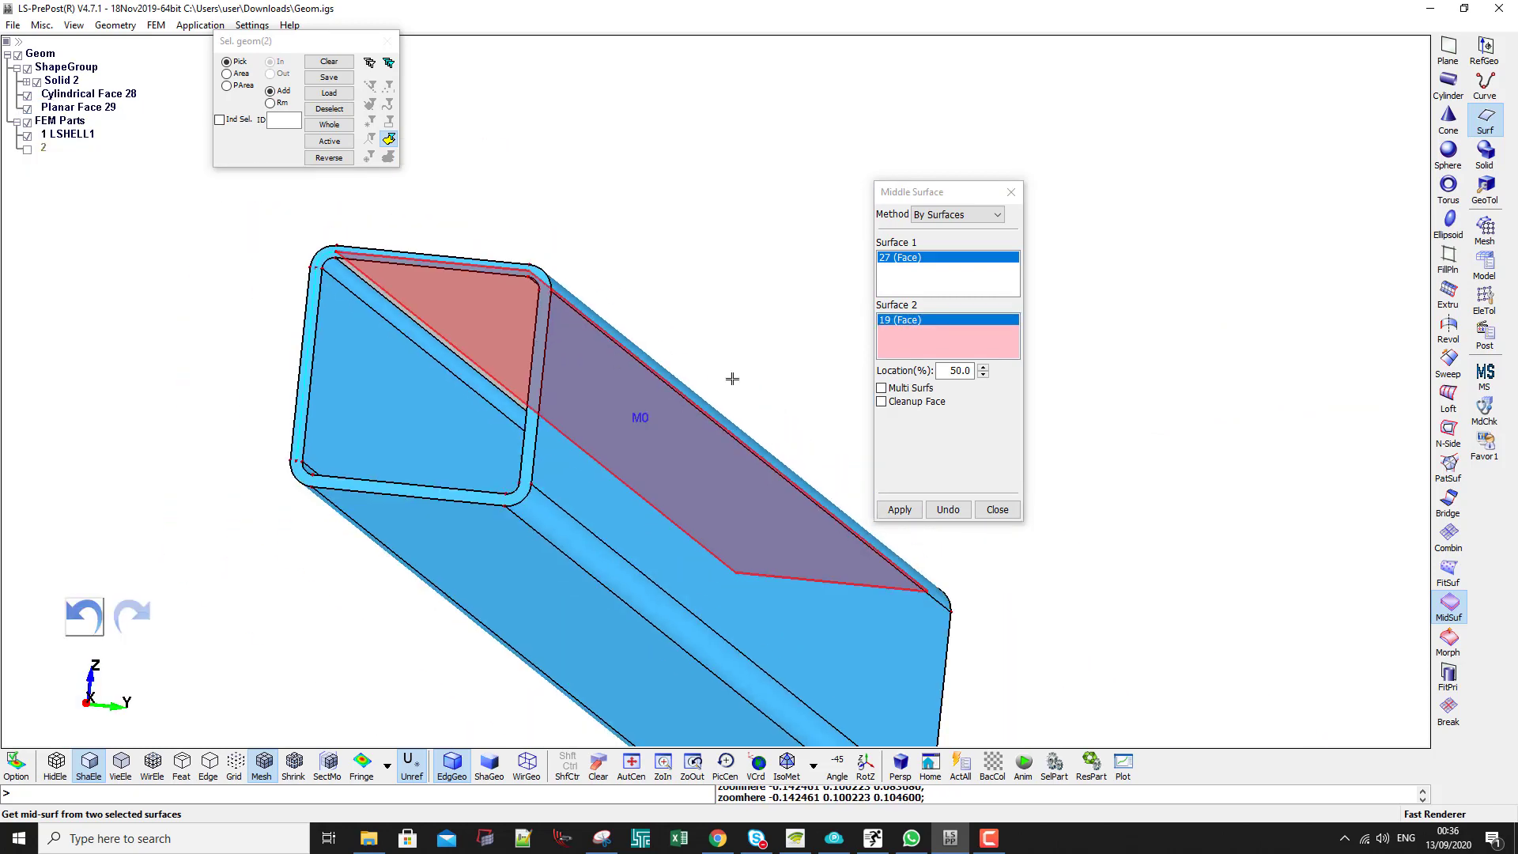
click(899, 509)
Create a middle surface between the outer and inner planar faces of the tube's bottom wall
click(441, 553)
ctrl+drag(441, 553, 524, 402)
click(558, 486)
click(899, 509)
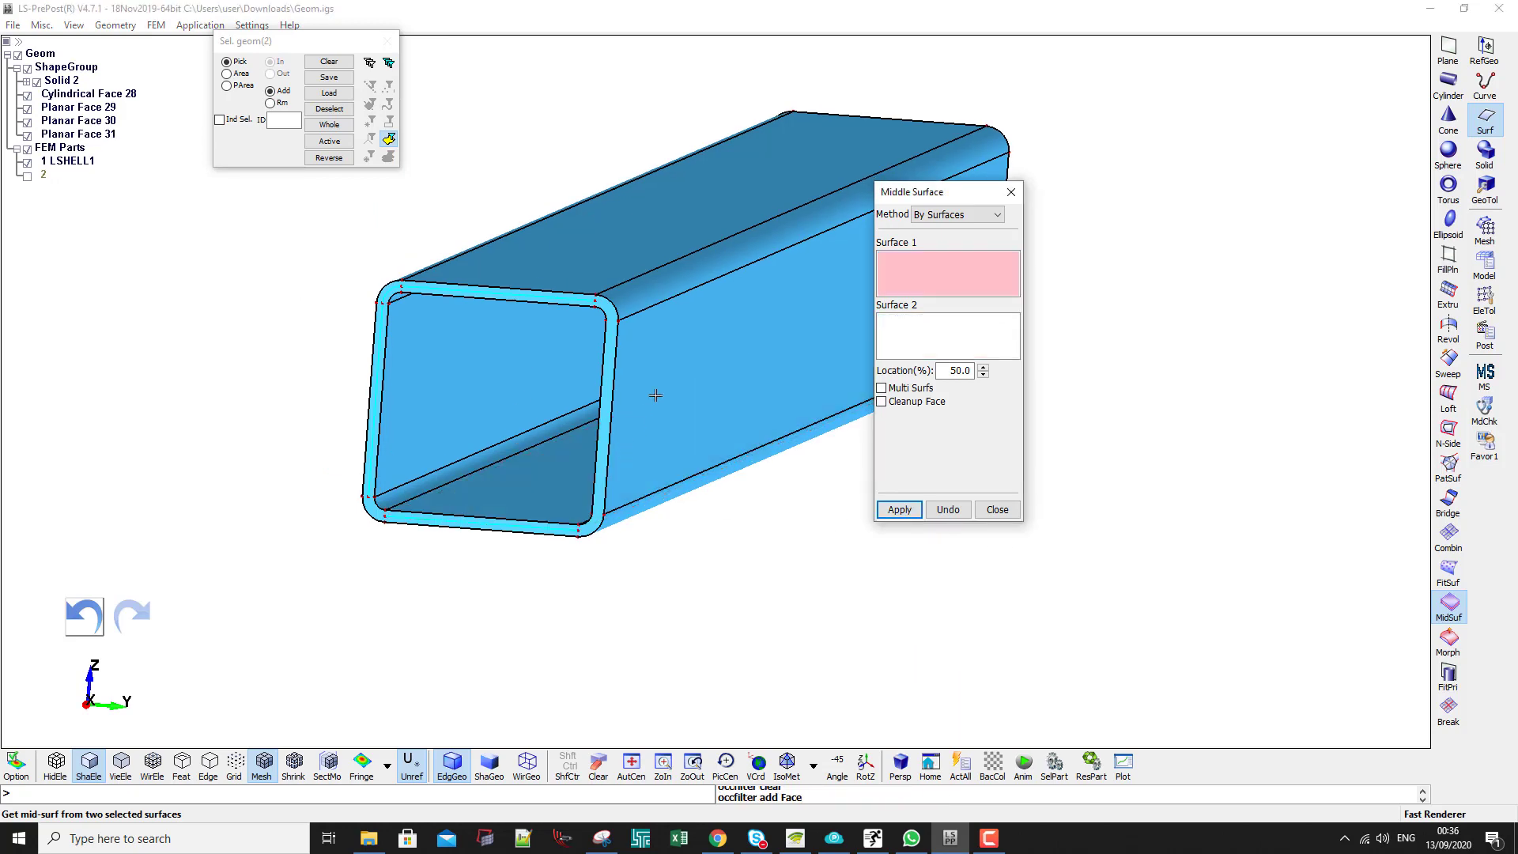
Create a middle surface between the outer and inner planar faces of the tube's positive-Y side wall
click(655, 395)
ctrl+drag(655, 395, 711, 356)
click(833, 445)
click(899, 509)
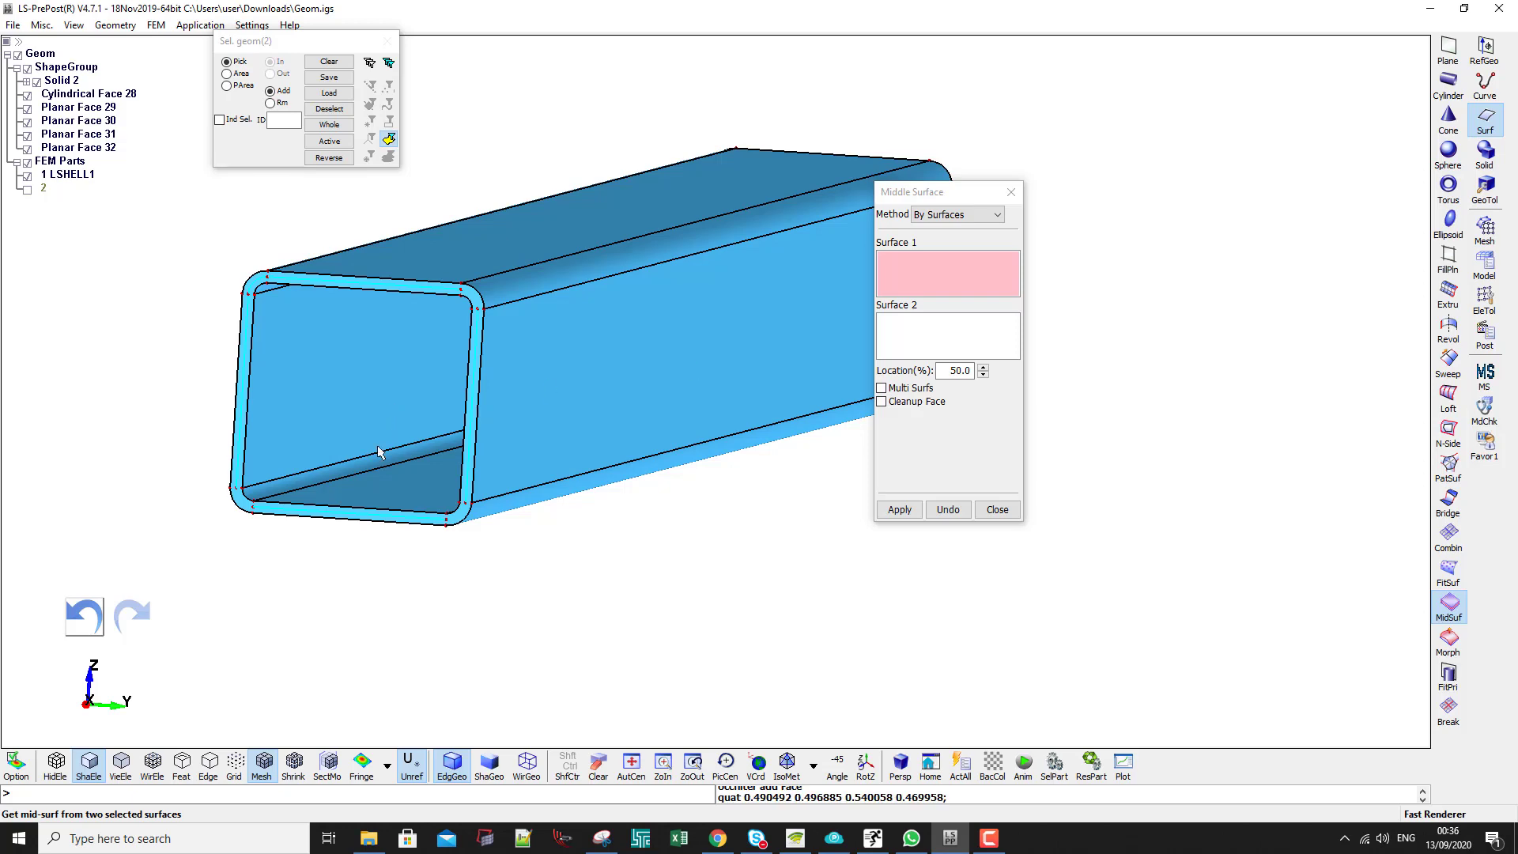
Create a middle surface between the inner and outer faces of the tube's lower positive-Y rounded corner
scroll(343, 393, up, 3)
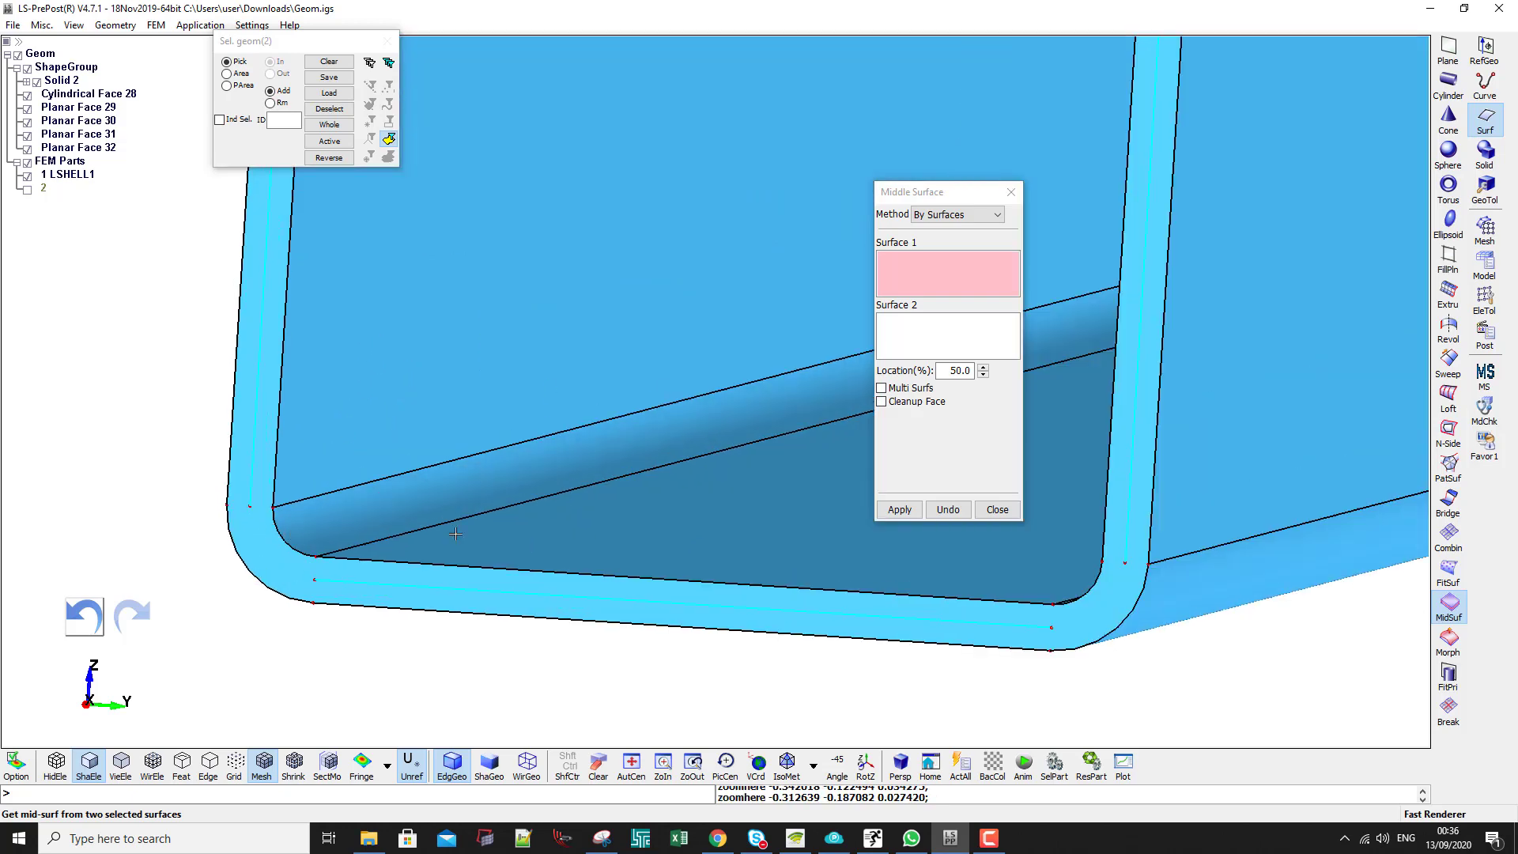
scroll(455, 534, up, 3)
scroll(506, 474, up, 3)
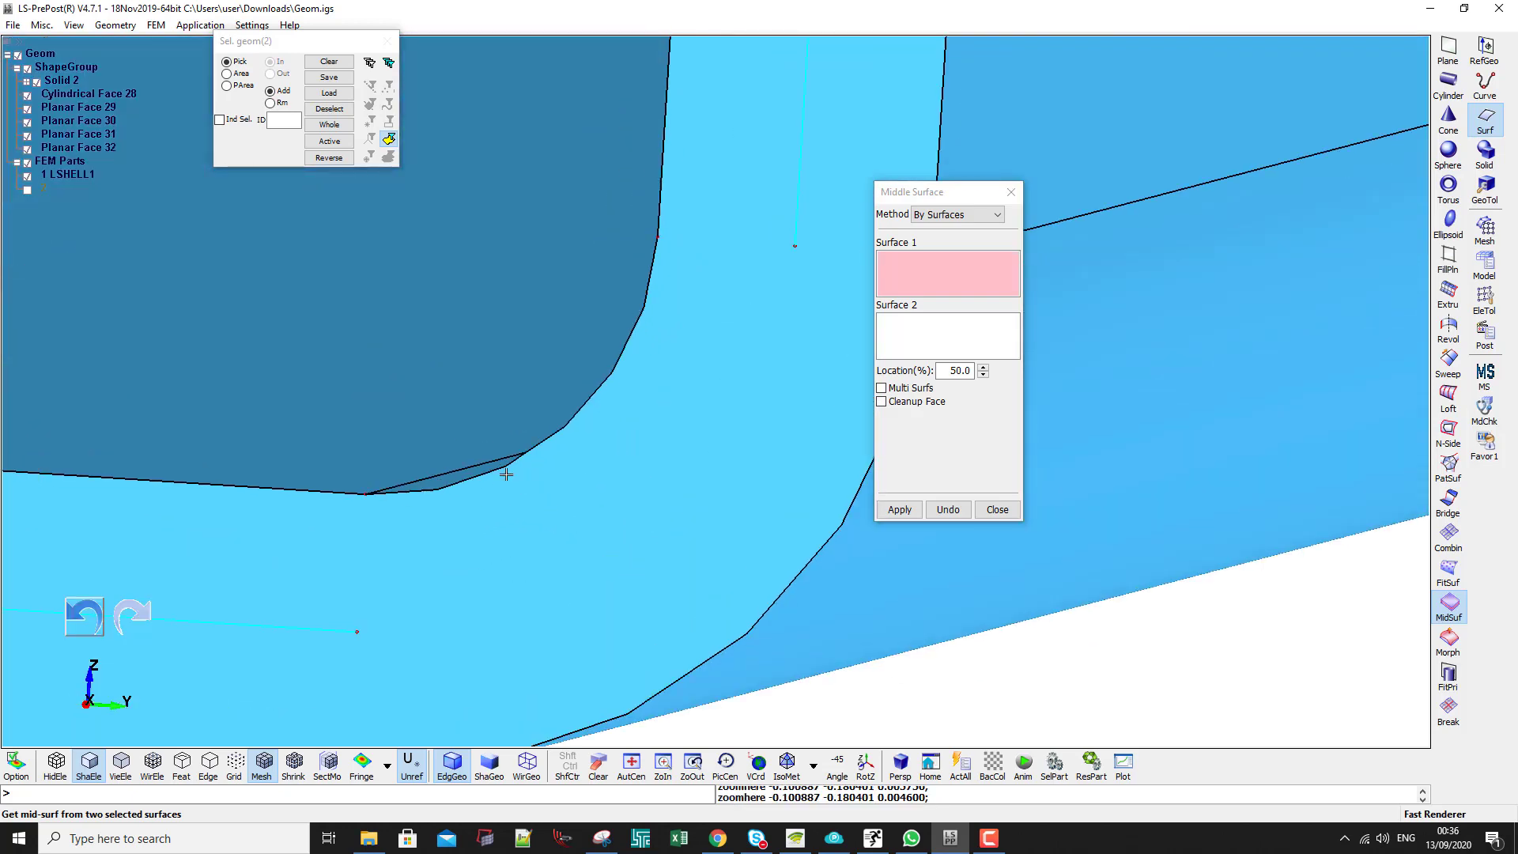
click(480, 469)
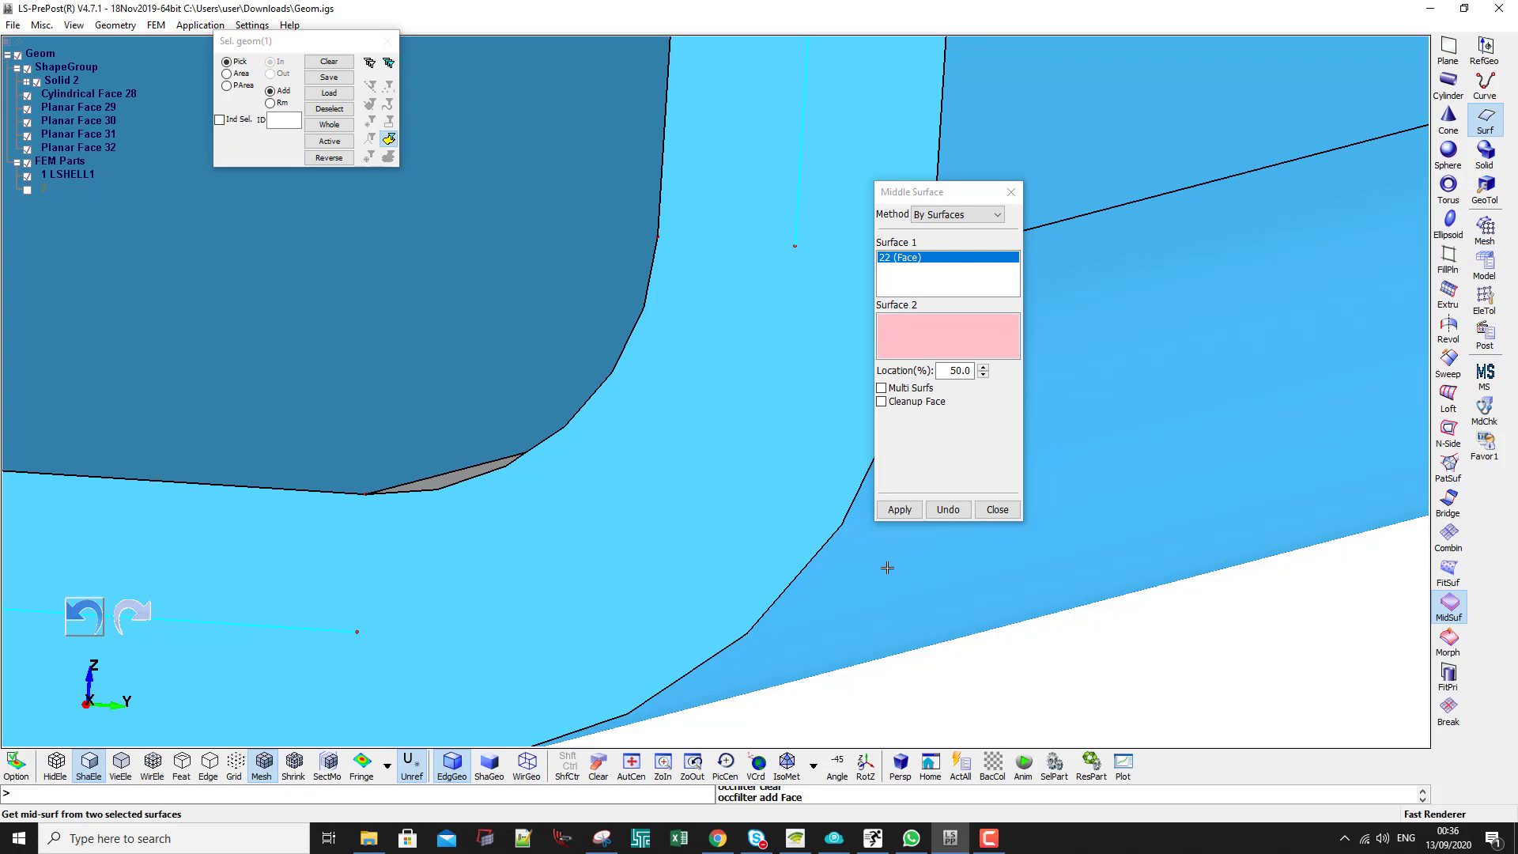
scroll(887, 568, down, 5)
click(899, 509)
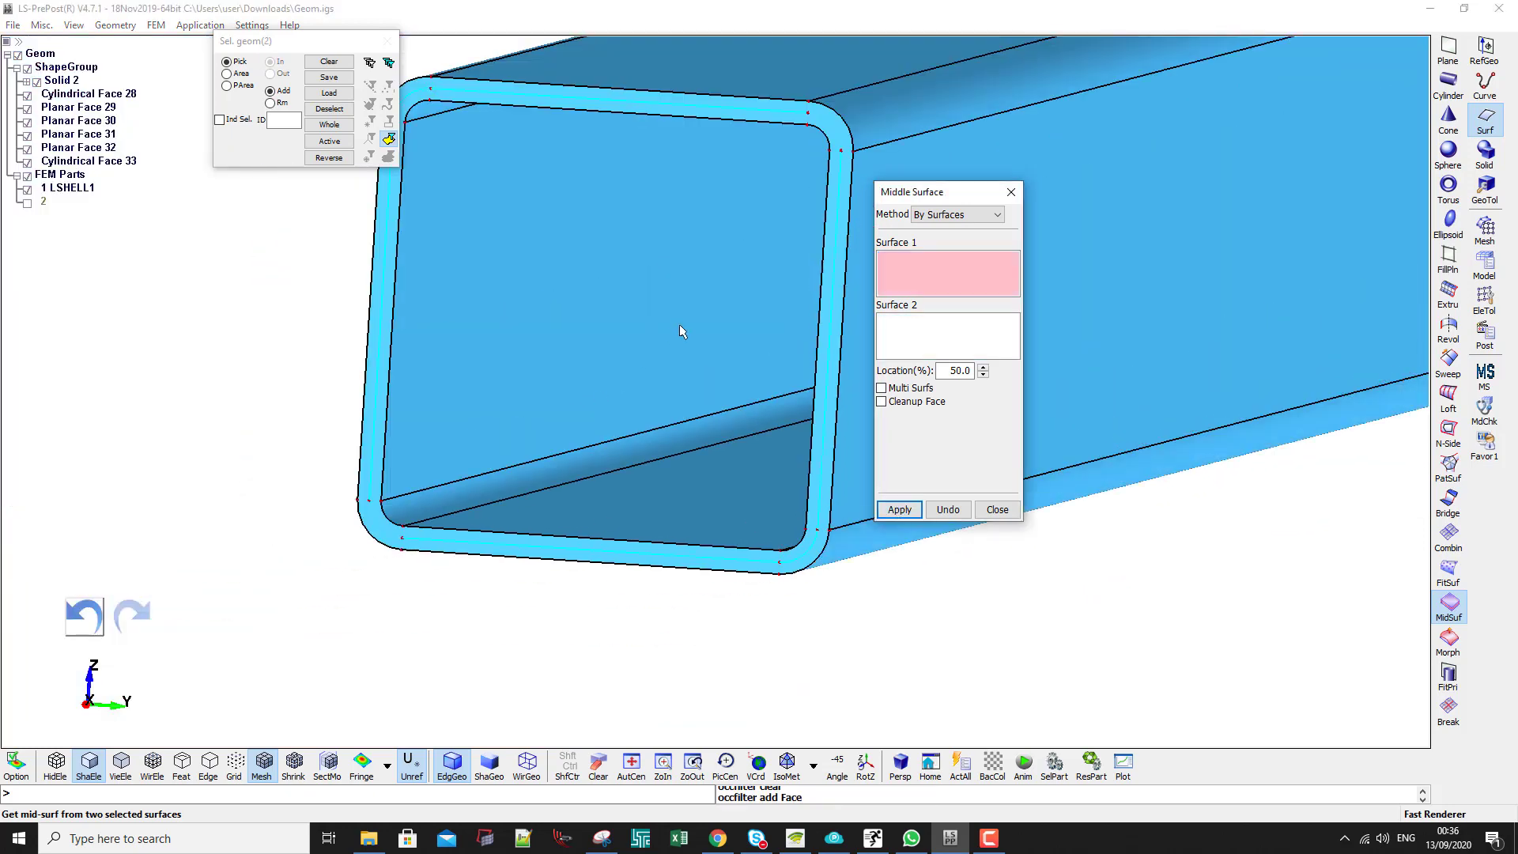
Create a middle surface between the outer and inner faces of the tube's upper positive-Y rounded corner
scroll(661, 364, down, 2)
click(690, 295)
scroll(689, 295, down, 3)
ctrl+drag(690, 296, 487, 420)
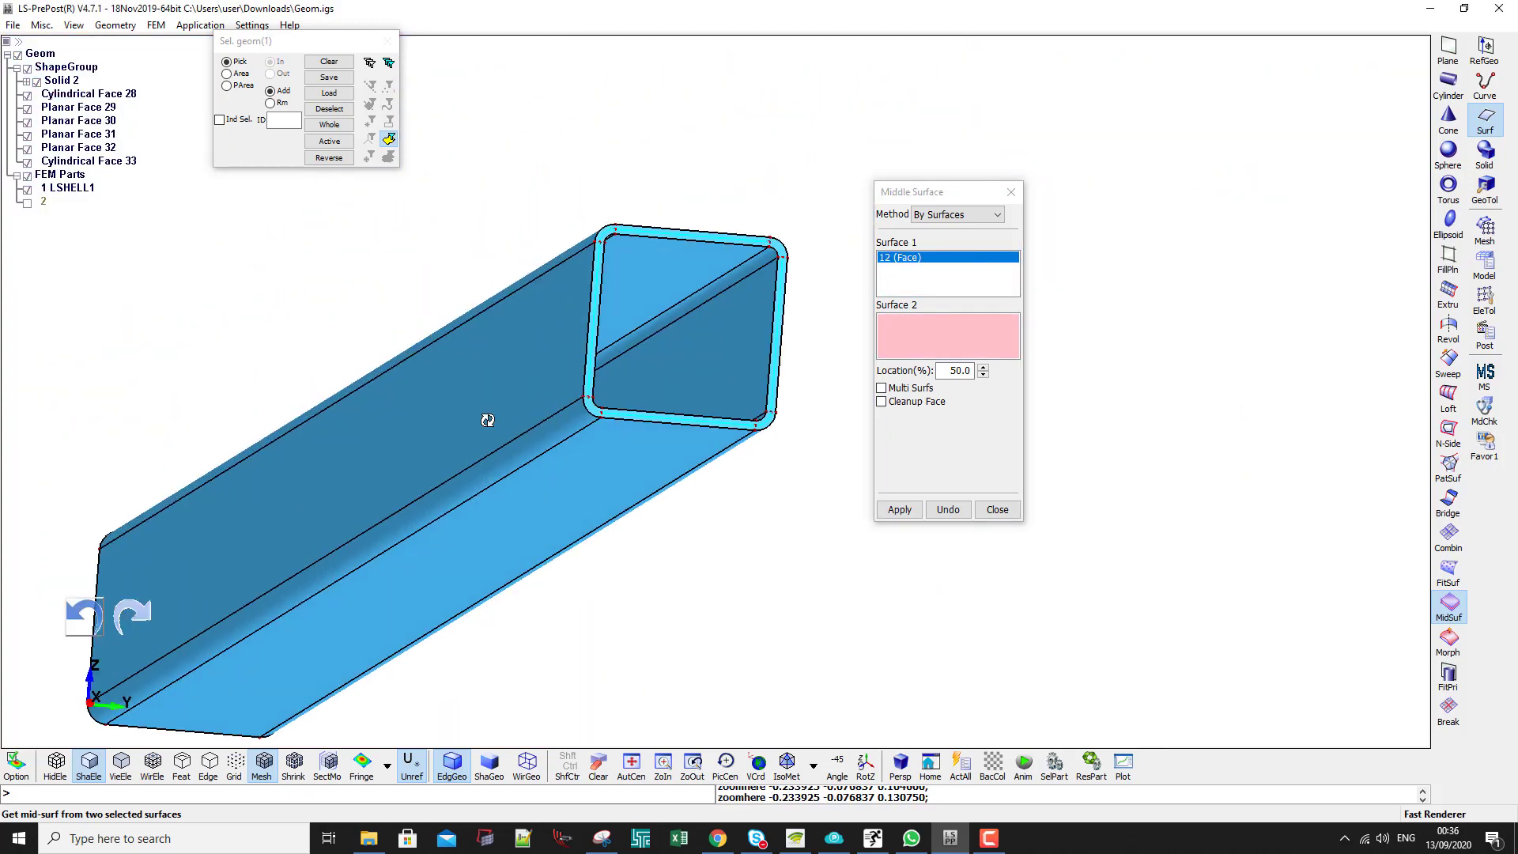
scroll(487, 420, up, 5)
click(816, 192)
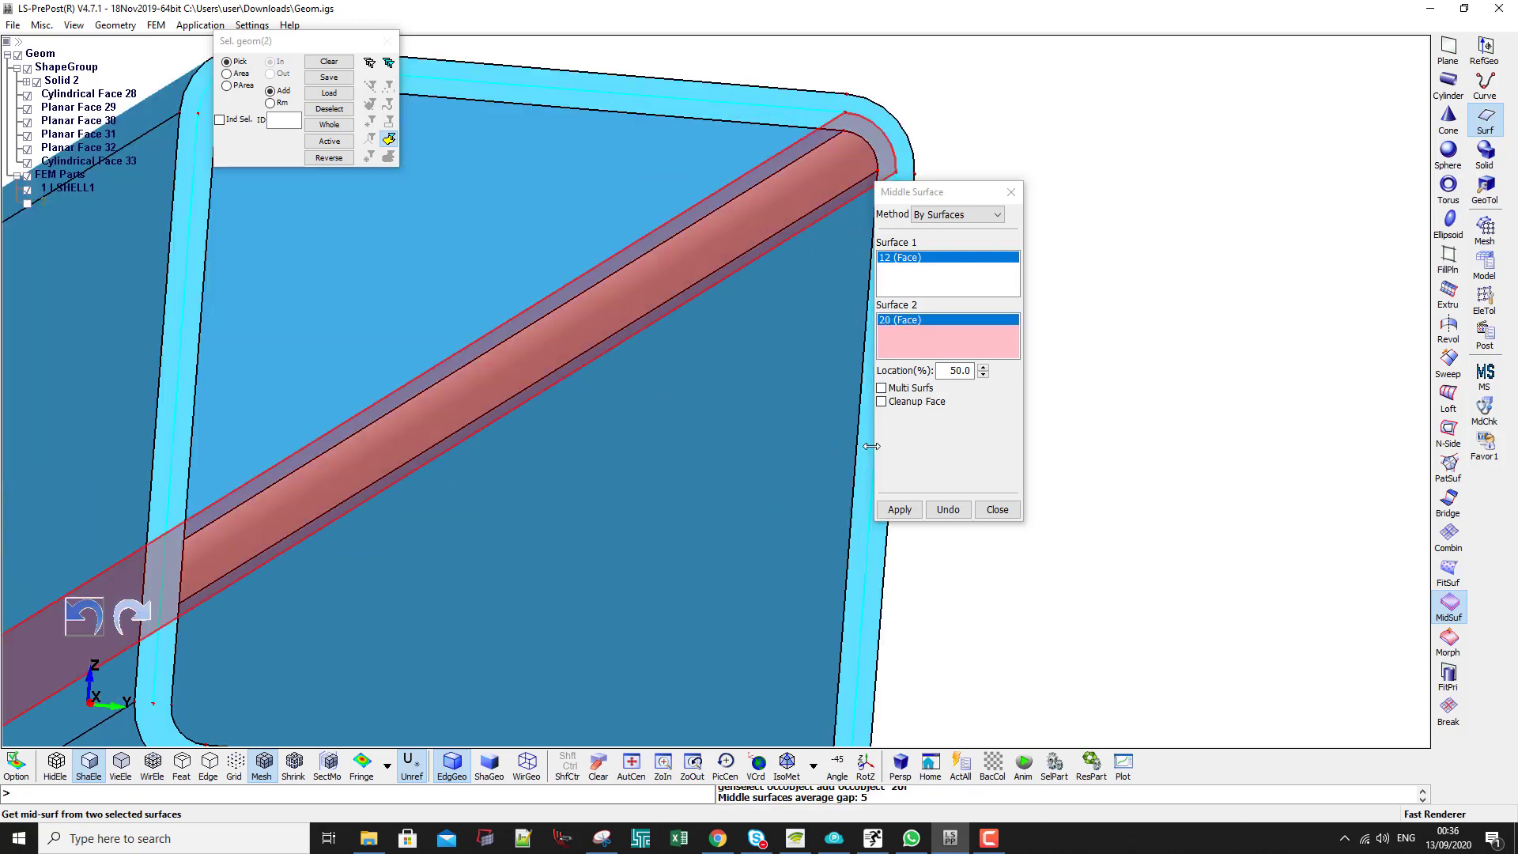
click(899, 509)
Create a middle surface between the outer and inner faces of the tube's lower negative-Y rounded corner
ctrl+drag(847, 348, 631, 443)
click(194, 520)
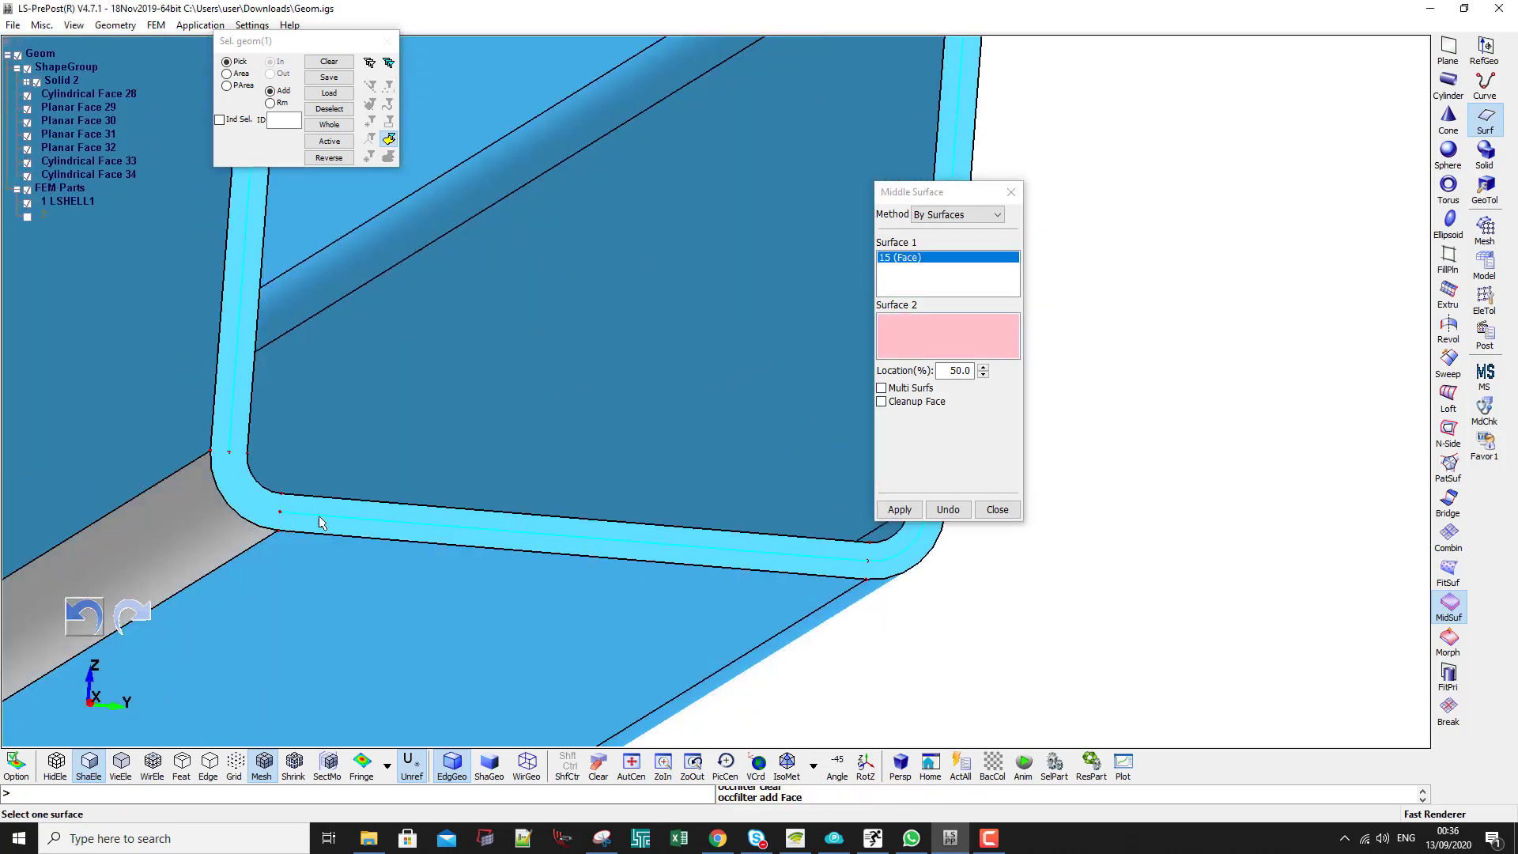
scroll(321, 522, down, 5)
ctrl+drag(640, 328, 273, 580)
click(245, 584)
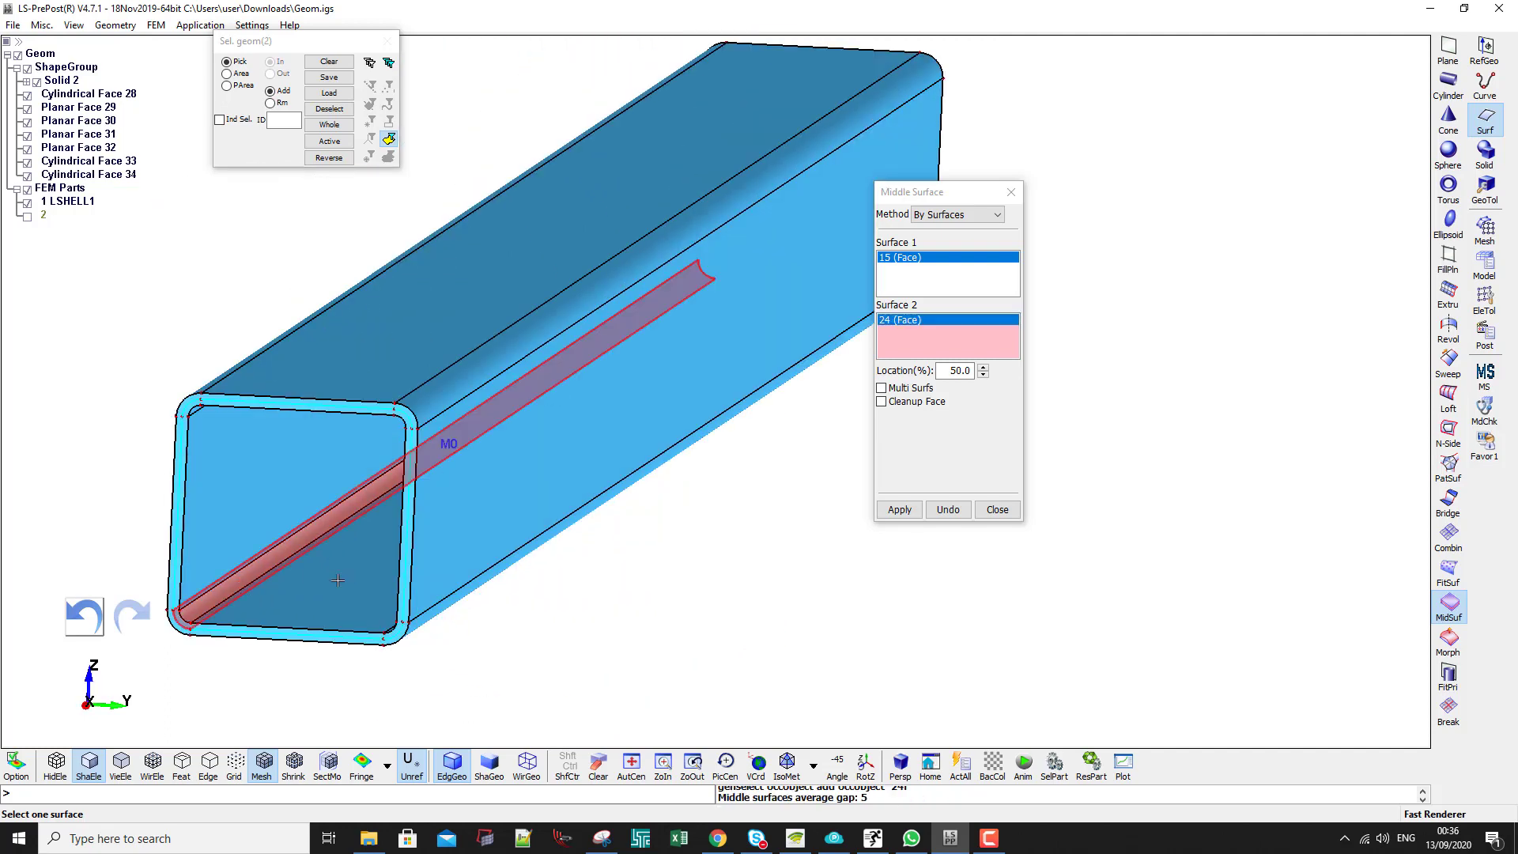
click(899, 509)
Hide the original Solid 2 geometry and inspect the middle surfaces along the tube
scroll(713, 532, up, 5)
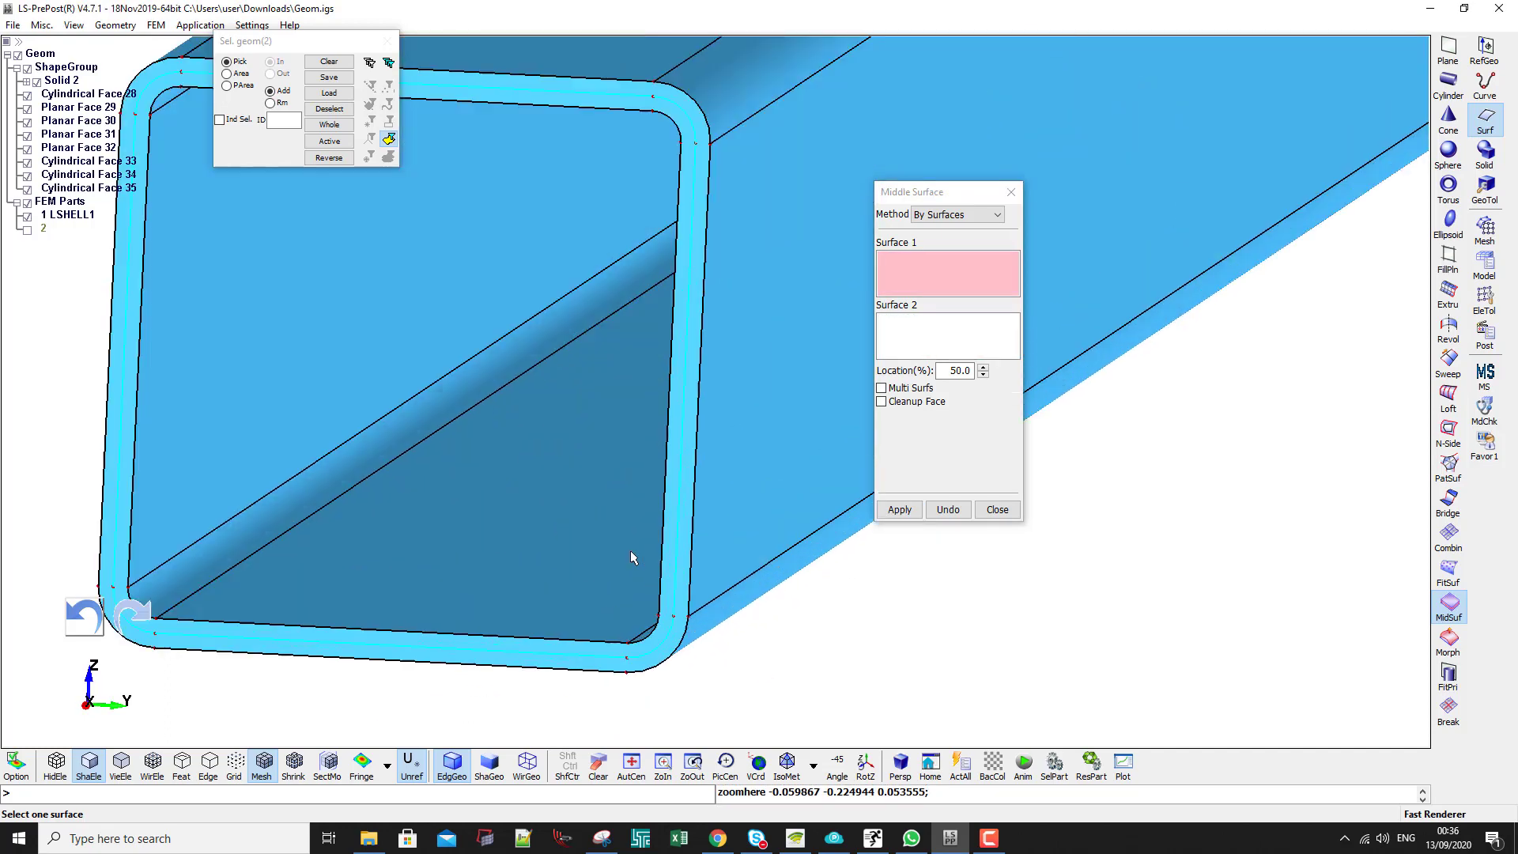
ctrl+middle_drag(811, 569, 806, 581)
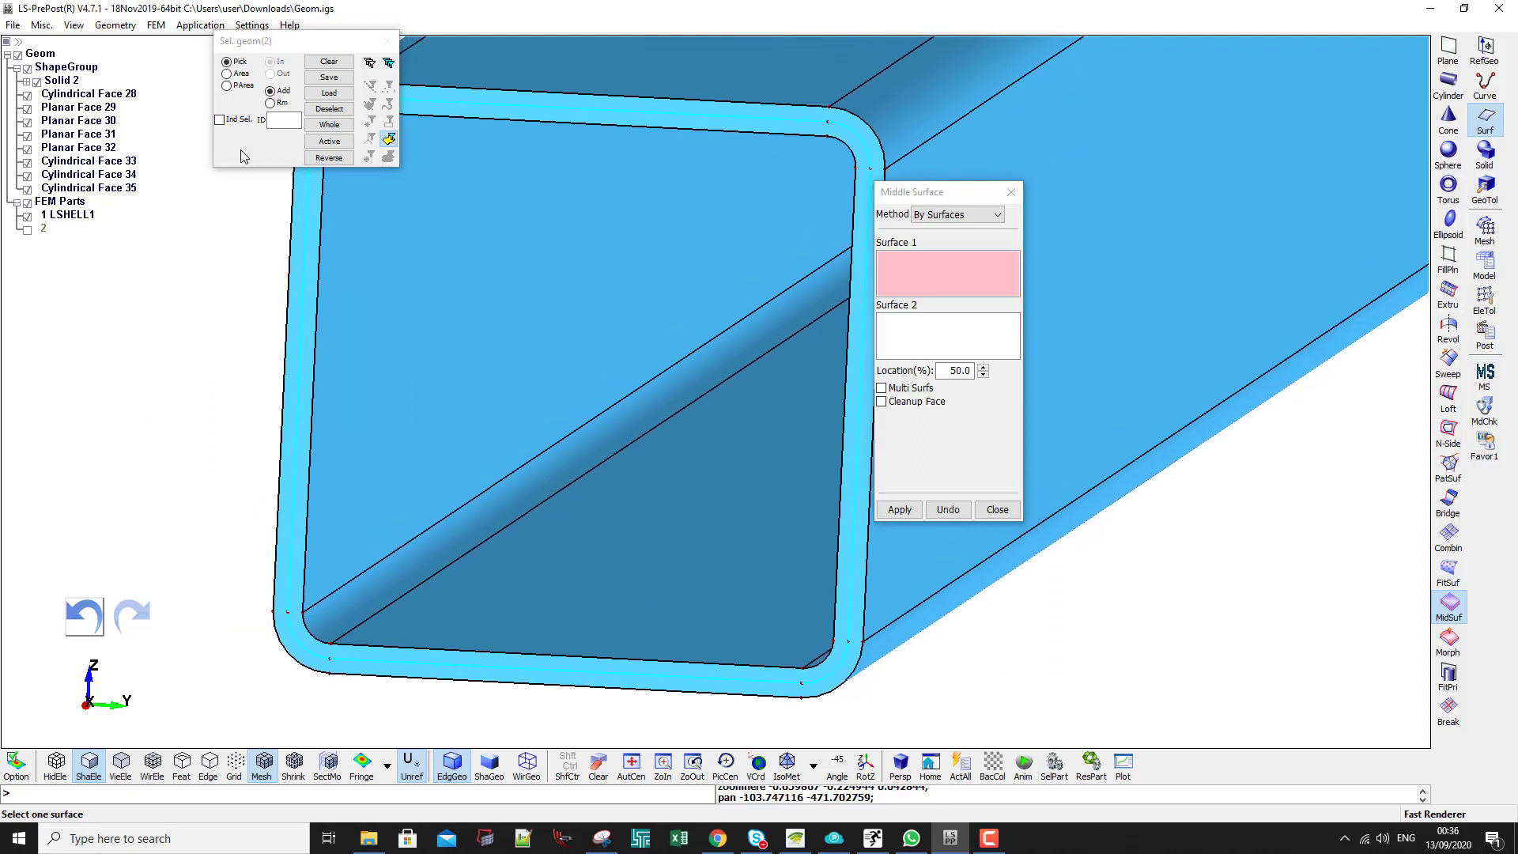
click(37, 81)
scroll(590, 329, down, 6)
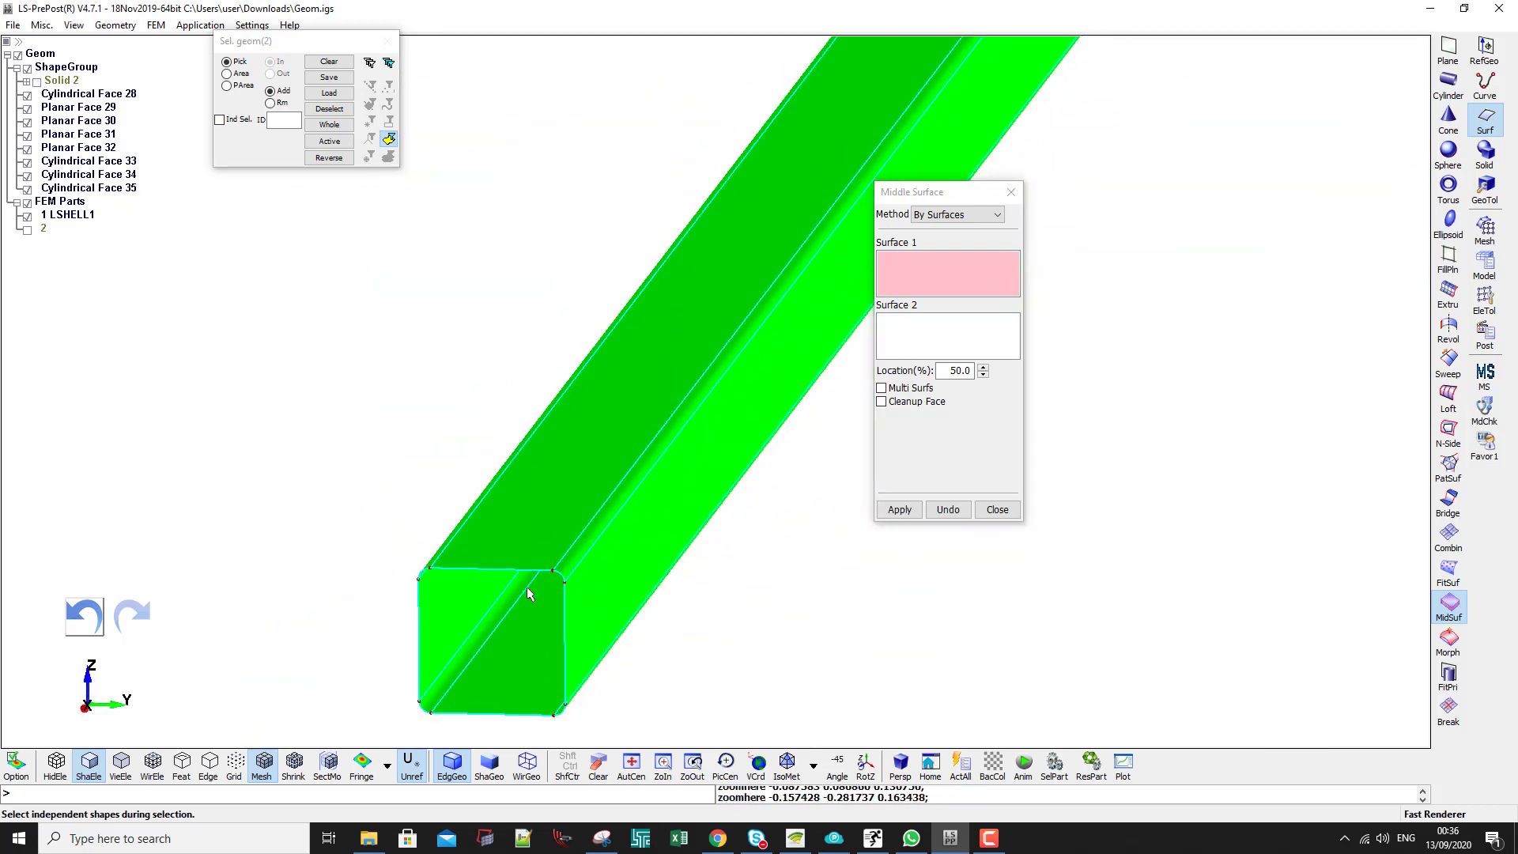
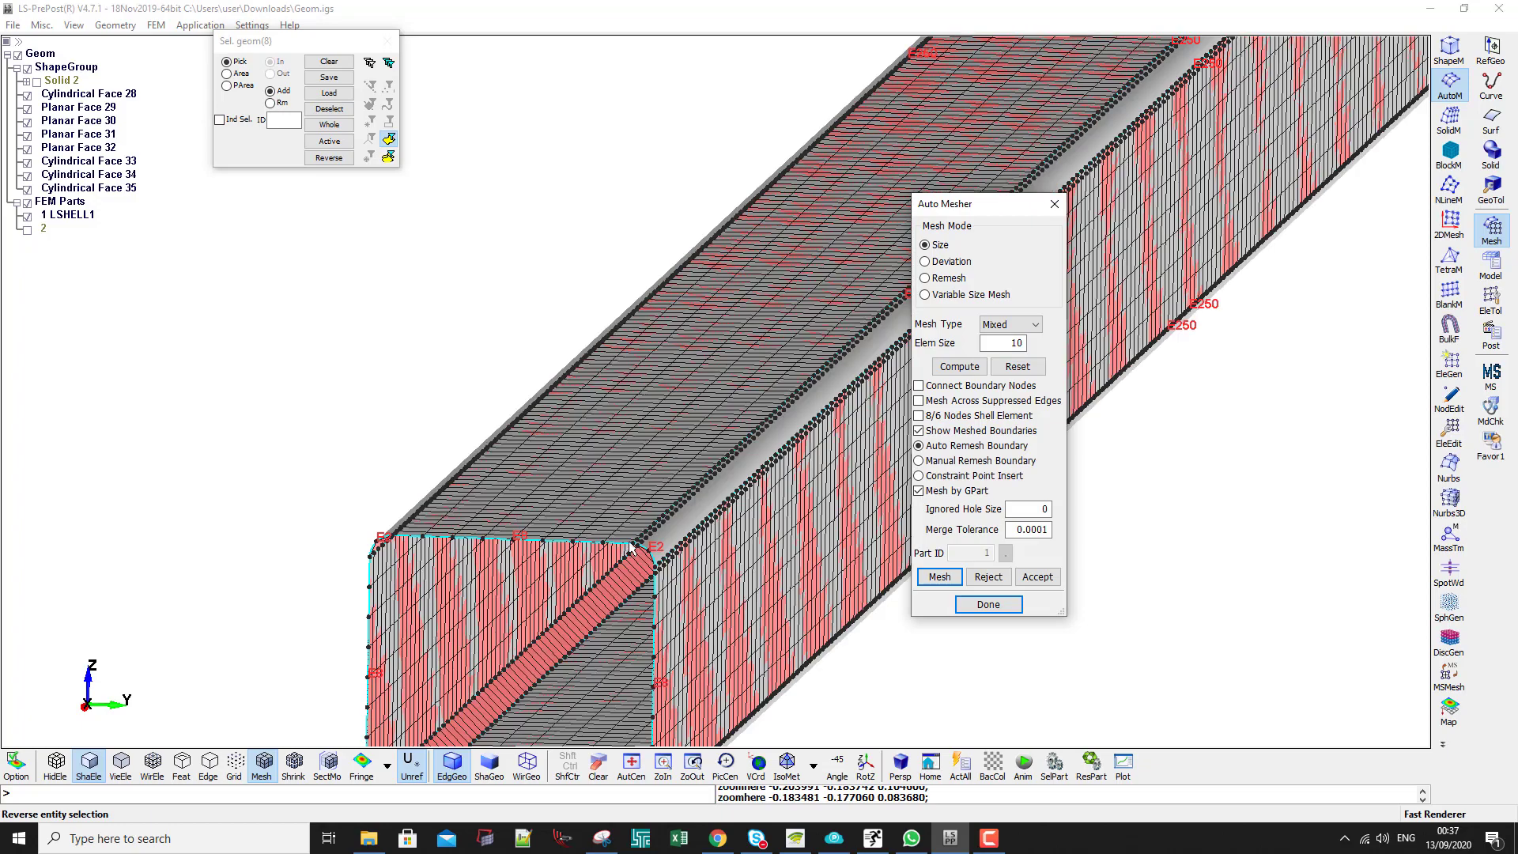
Inspect the trial size-based mesh at the tube's upper rounded corners and reject it
scroll(455, 505, up, 4)
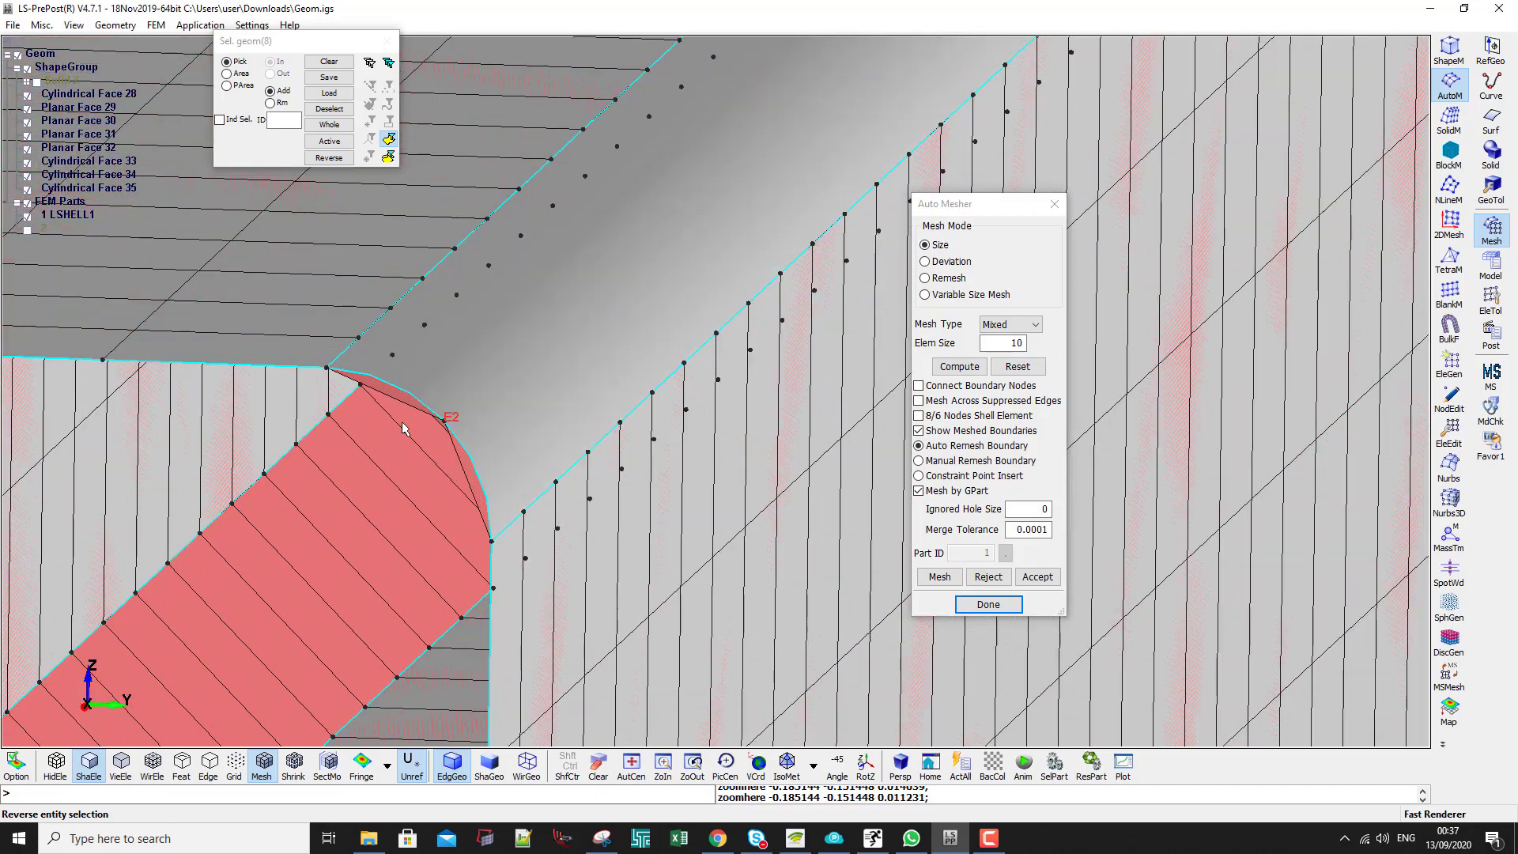
scroll(443, 494, down, 8)
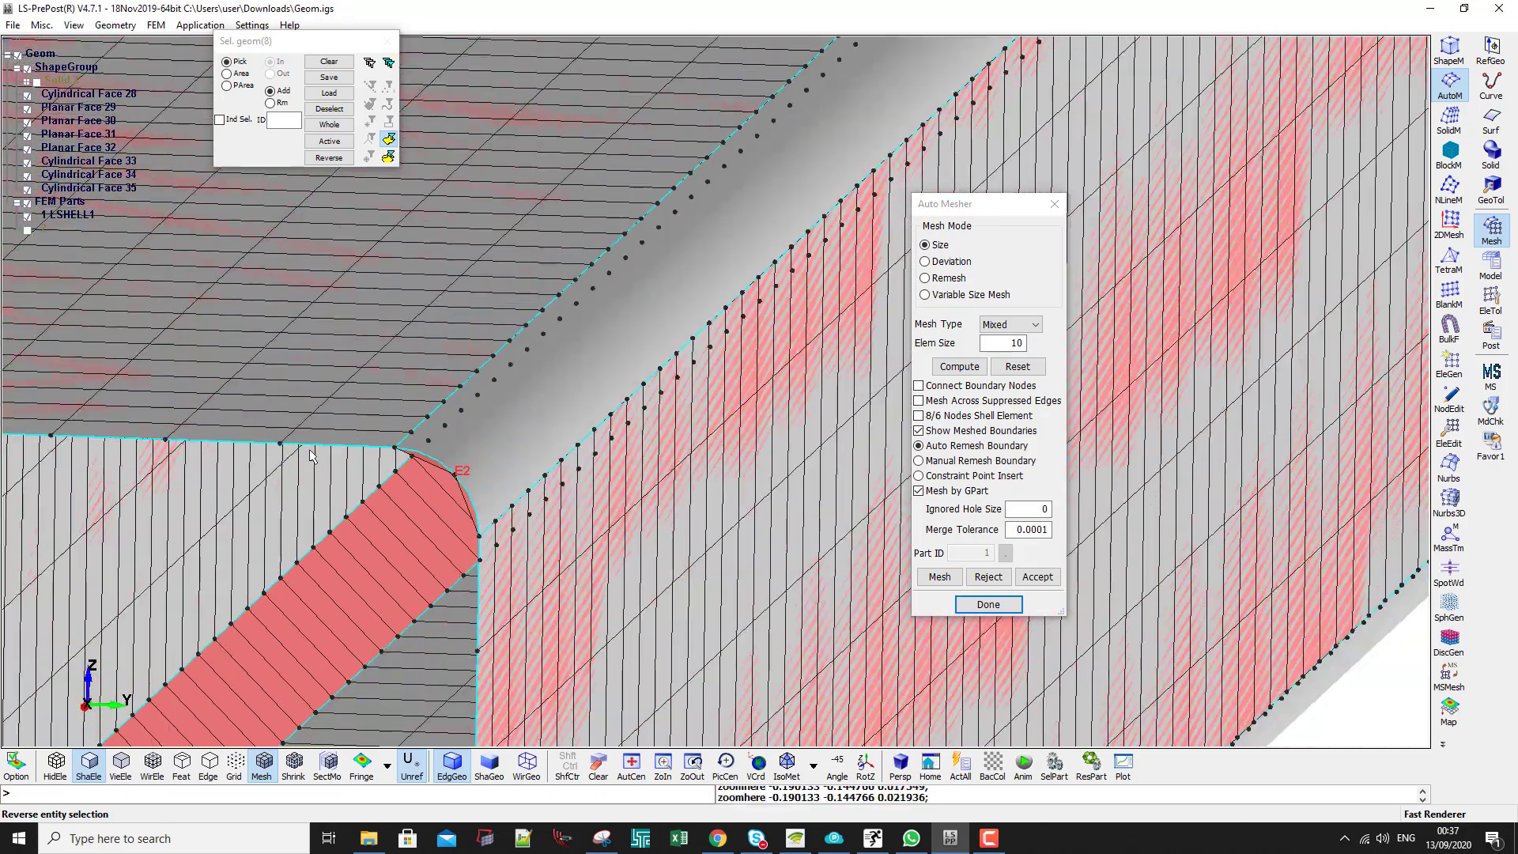
middle_drag(111, 388, 504, 385)
scroll(502, 385, up, 5)
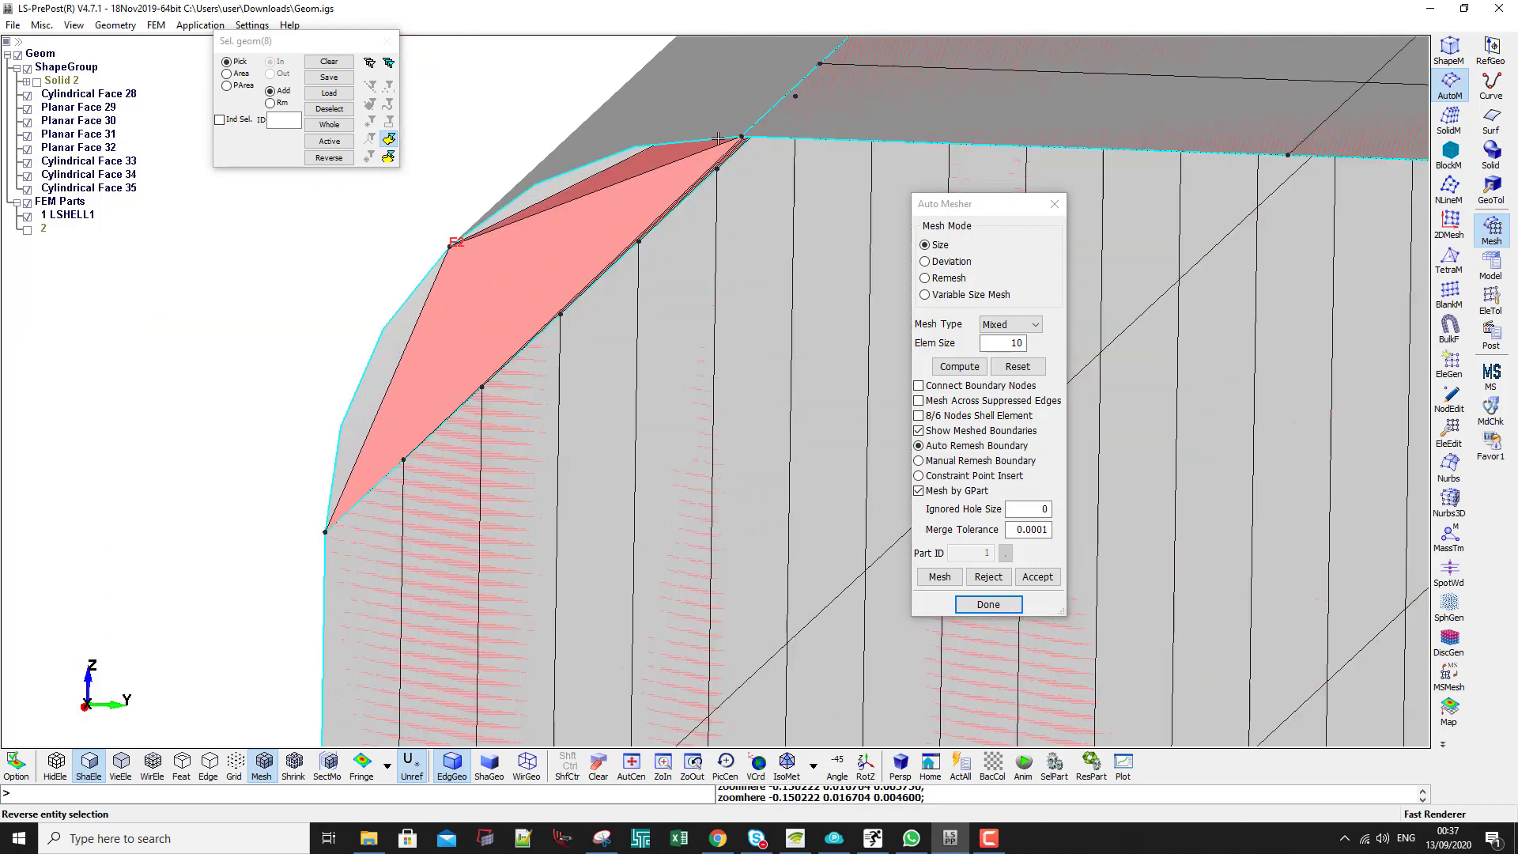
scroll(485, 172, down, 5)
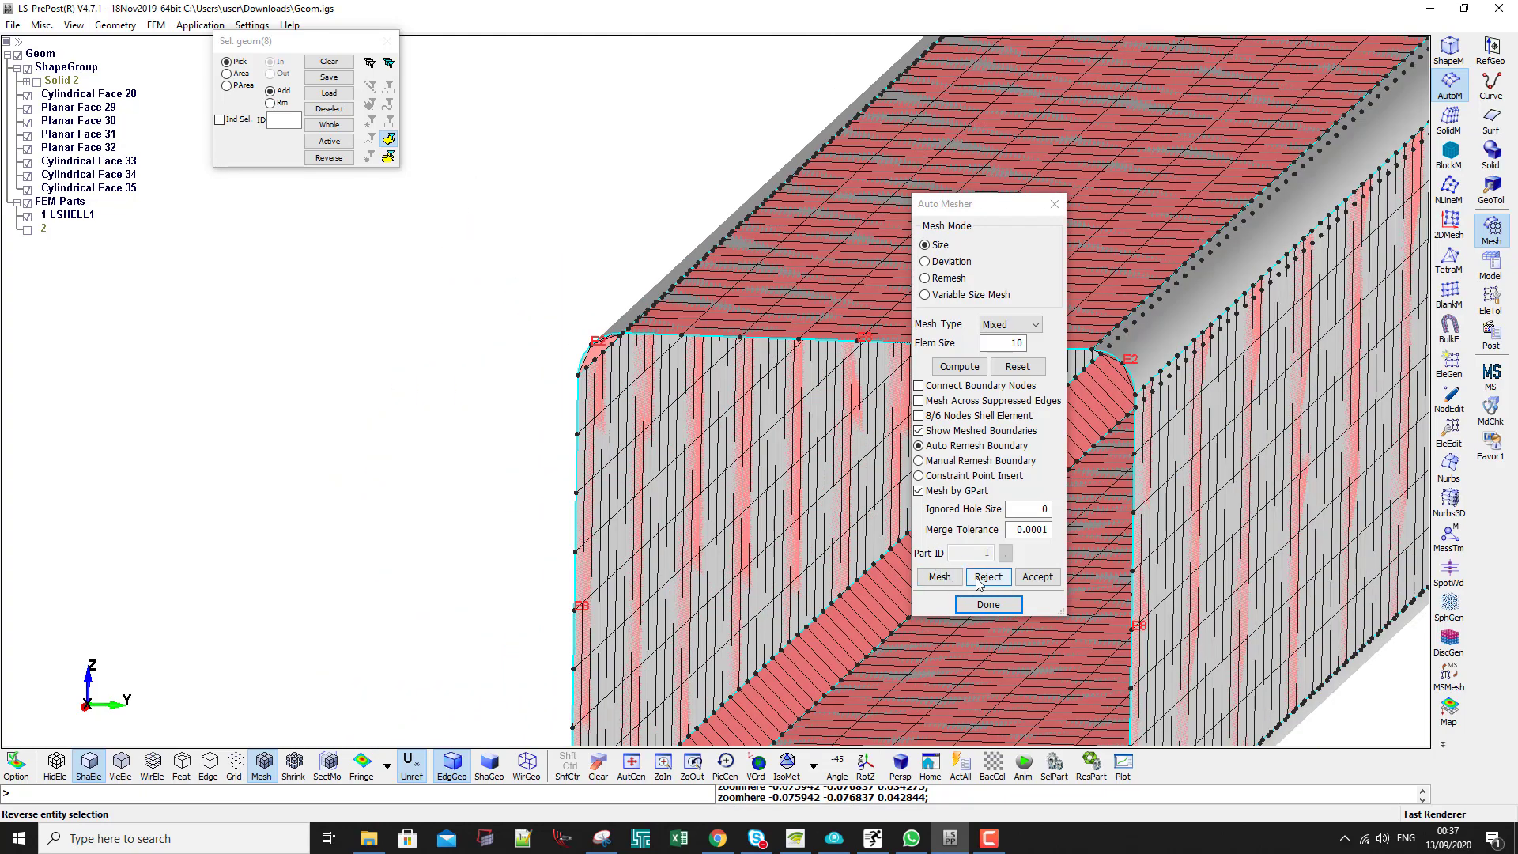
click(978, 578)
Switch the Auto Mesher's mesh mode to Deviation
scroll(423, 416, down, 4)
click(938, 263)
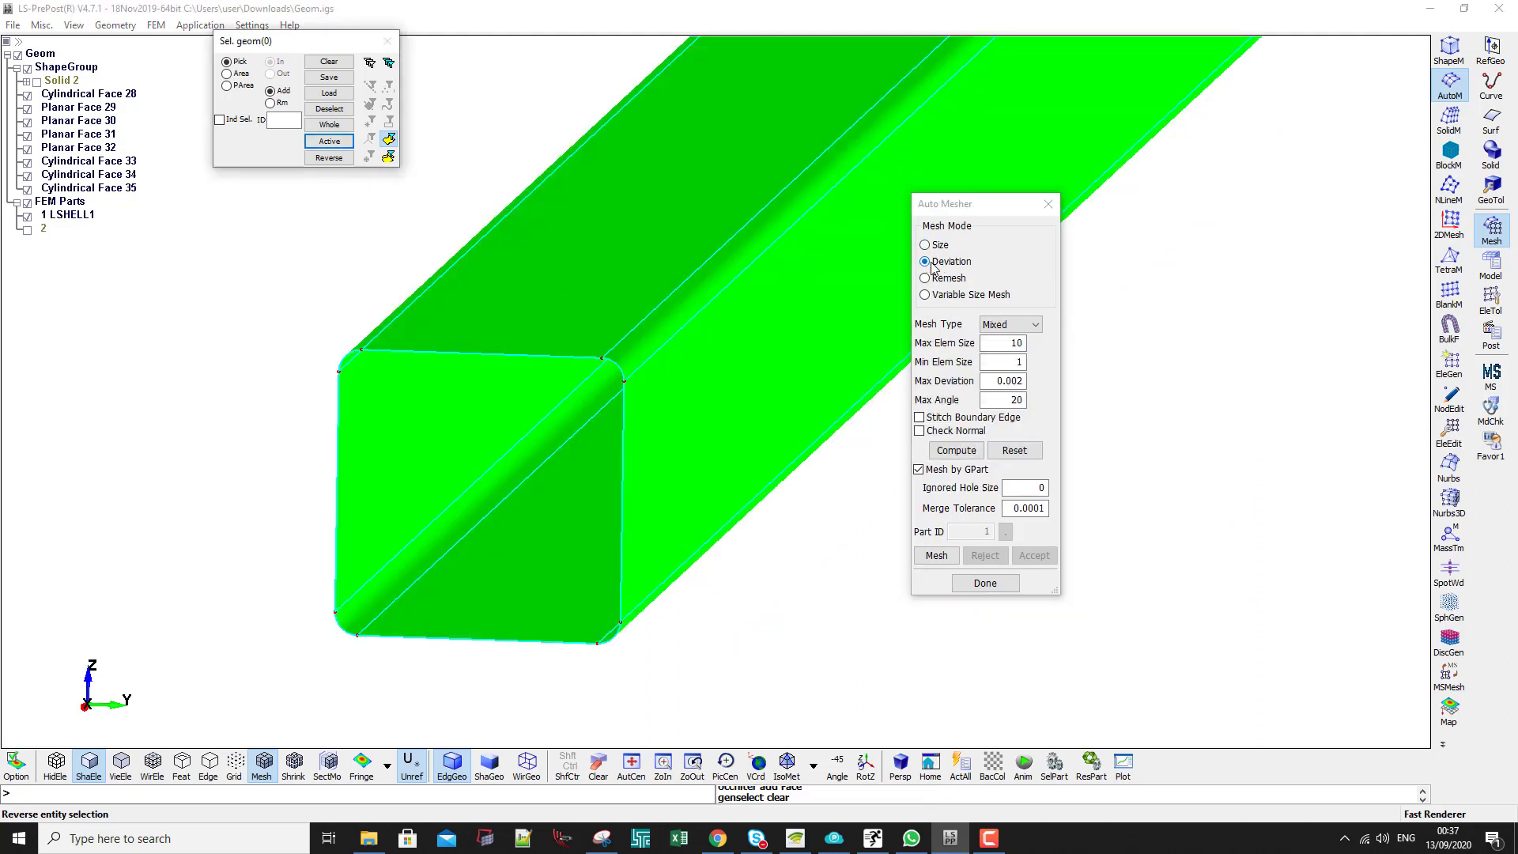
click(1008, 342)
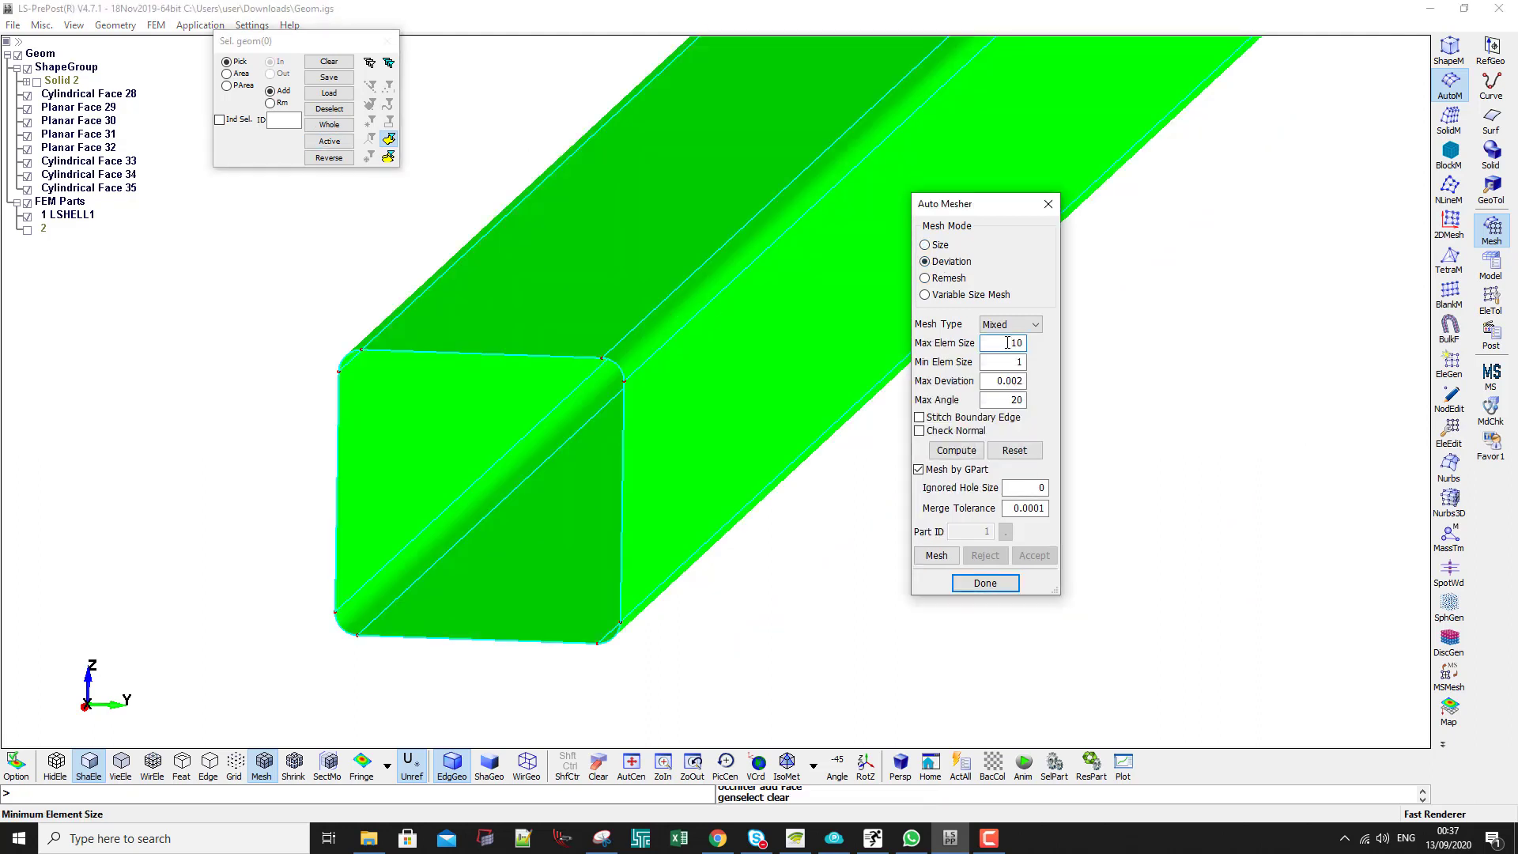
click(1011, 362)
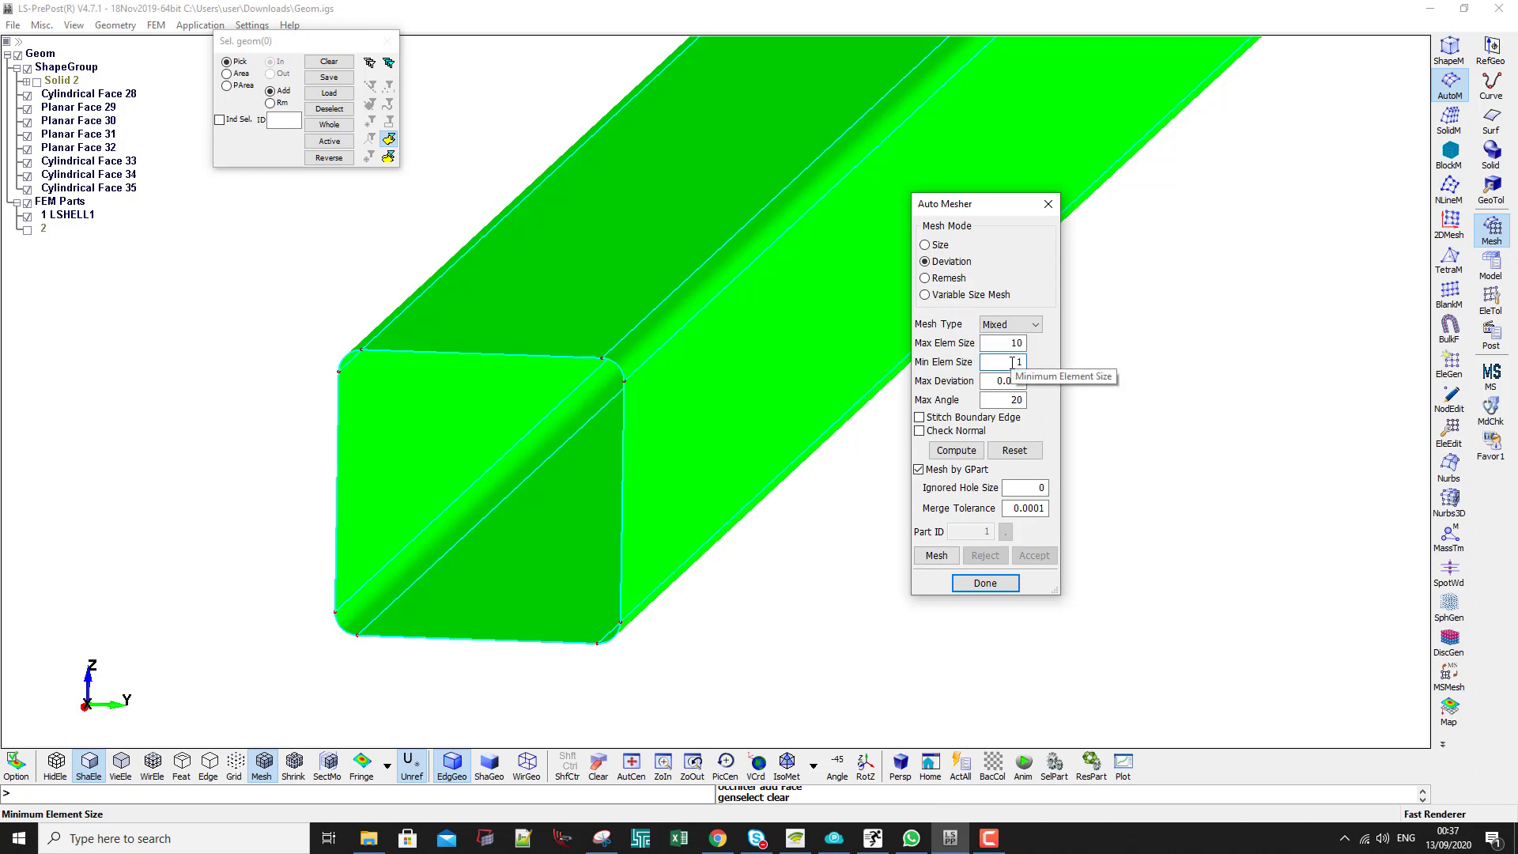
drag(300, 41, 228, 208)
click(260, 309)
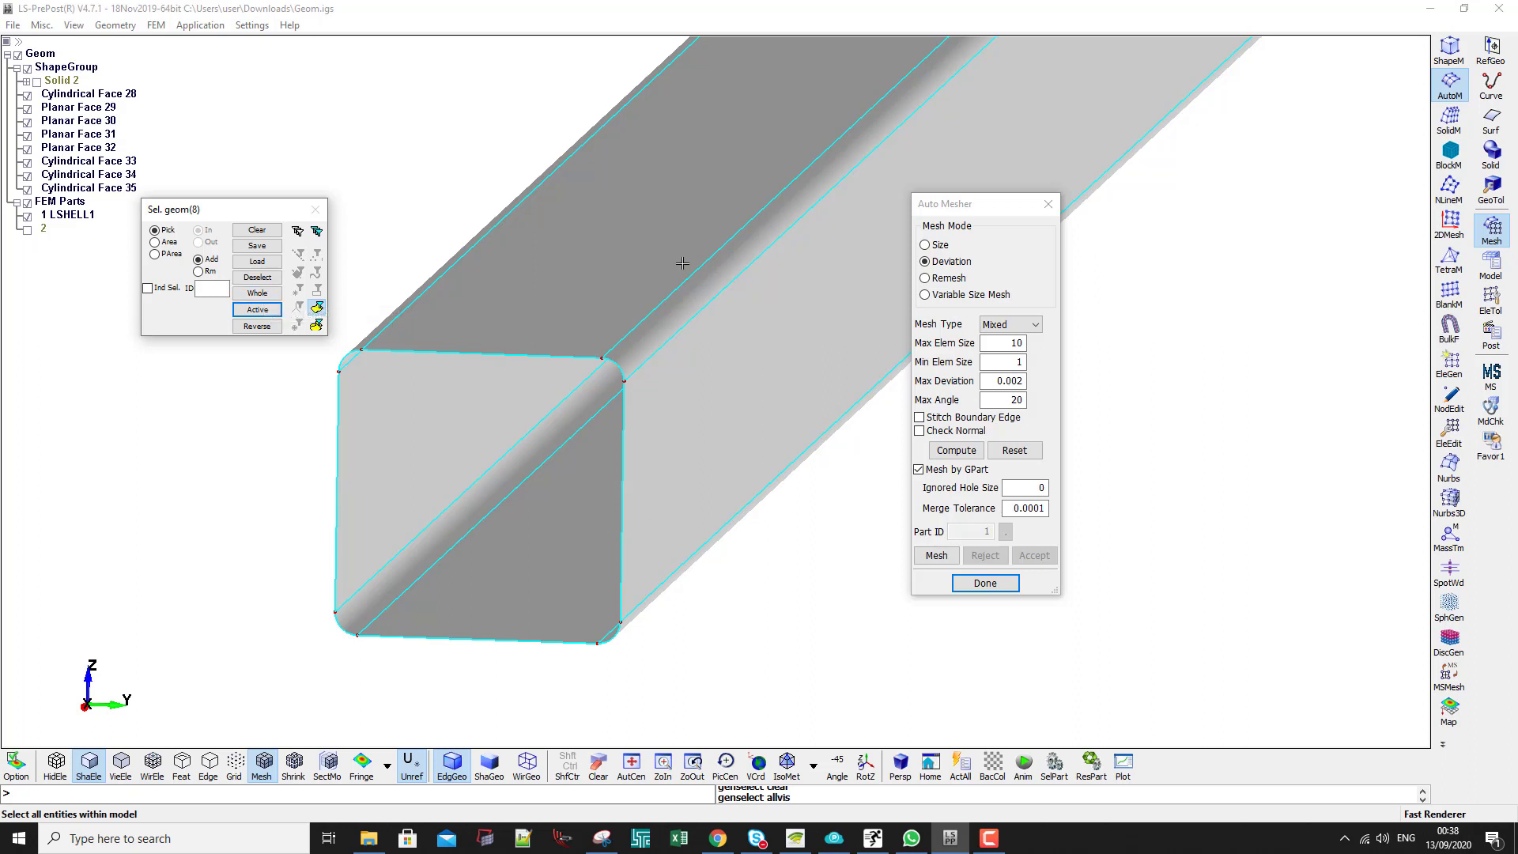
drag(273, 212, 286, 223)
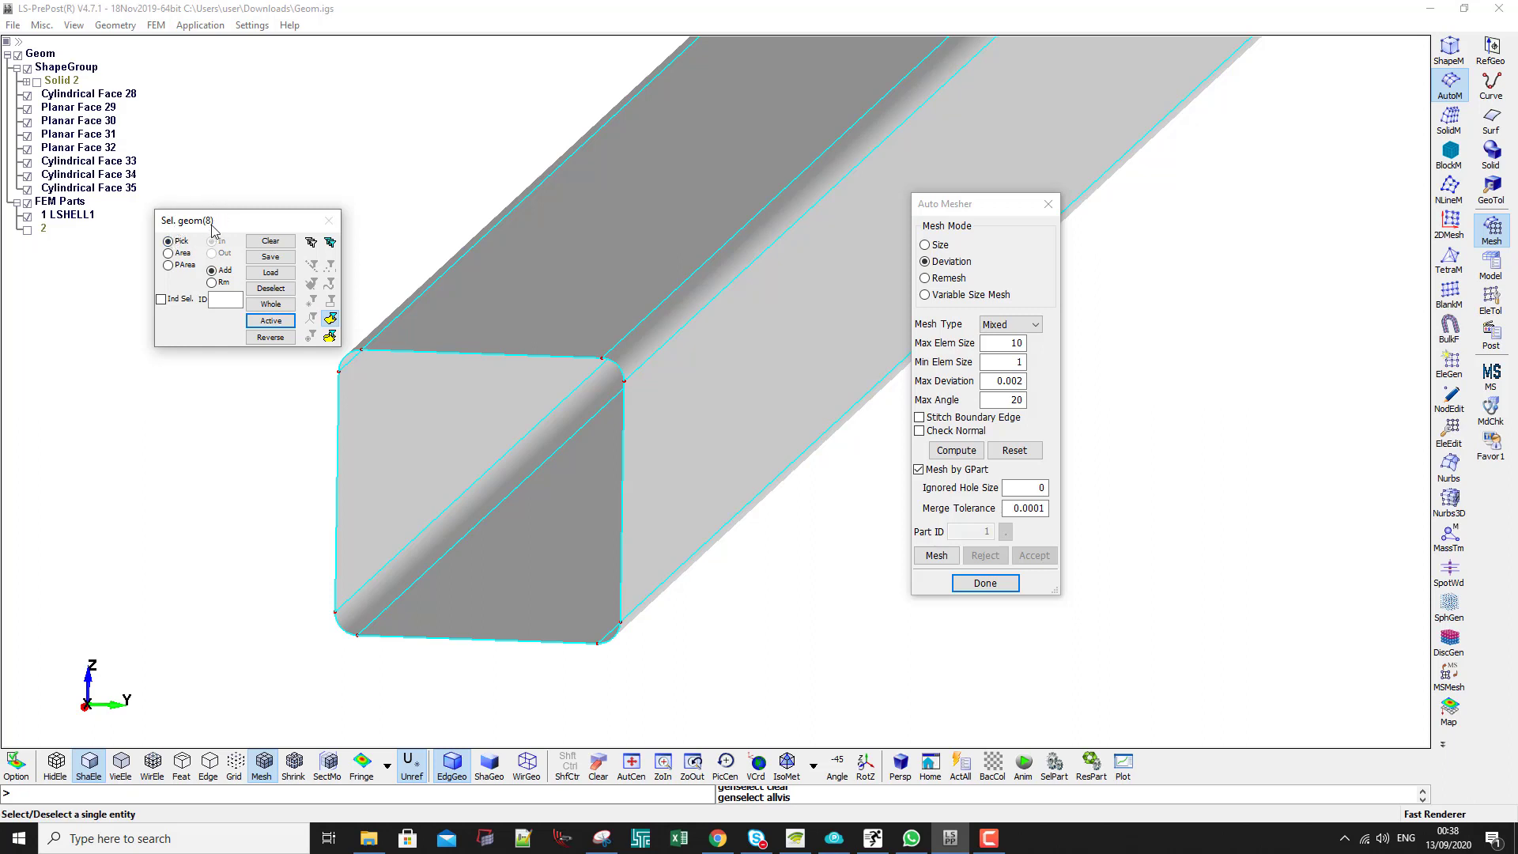
click(271, 303)
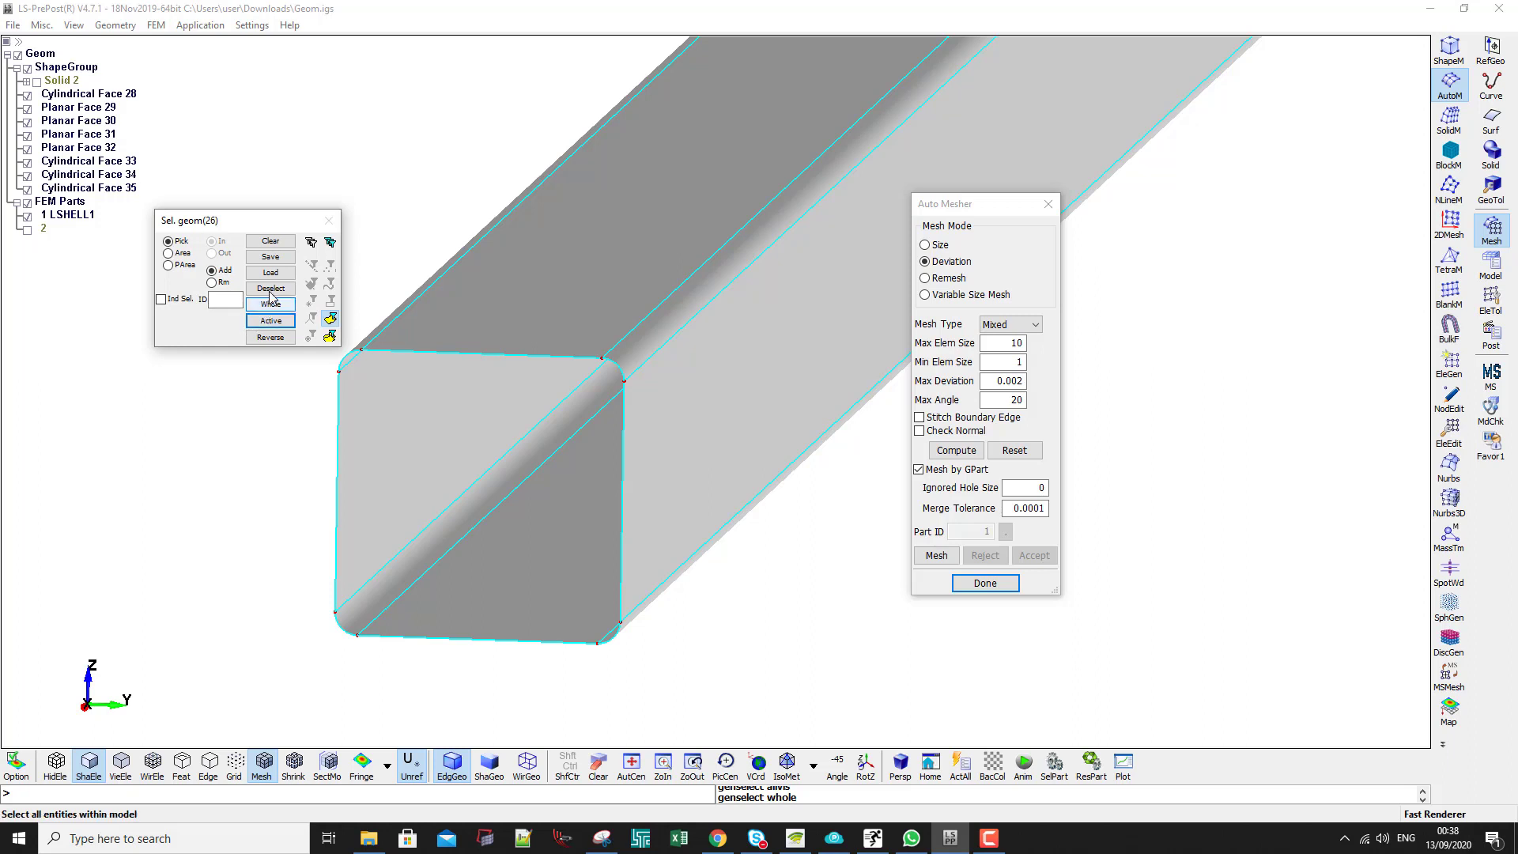
click(271, 243)
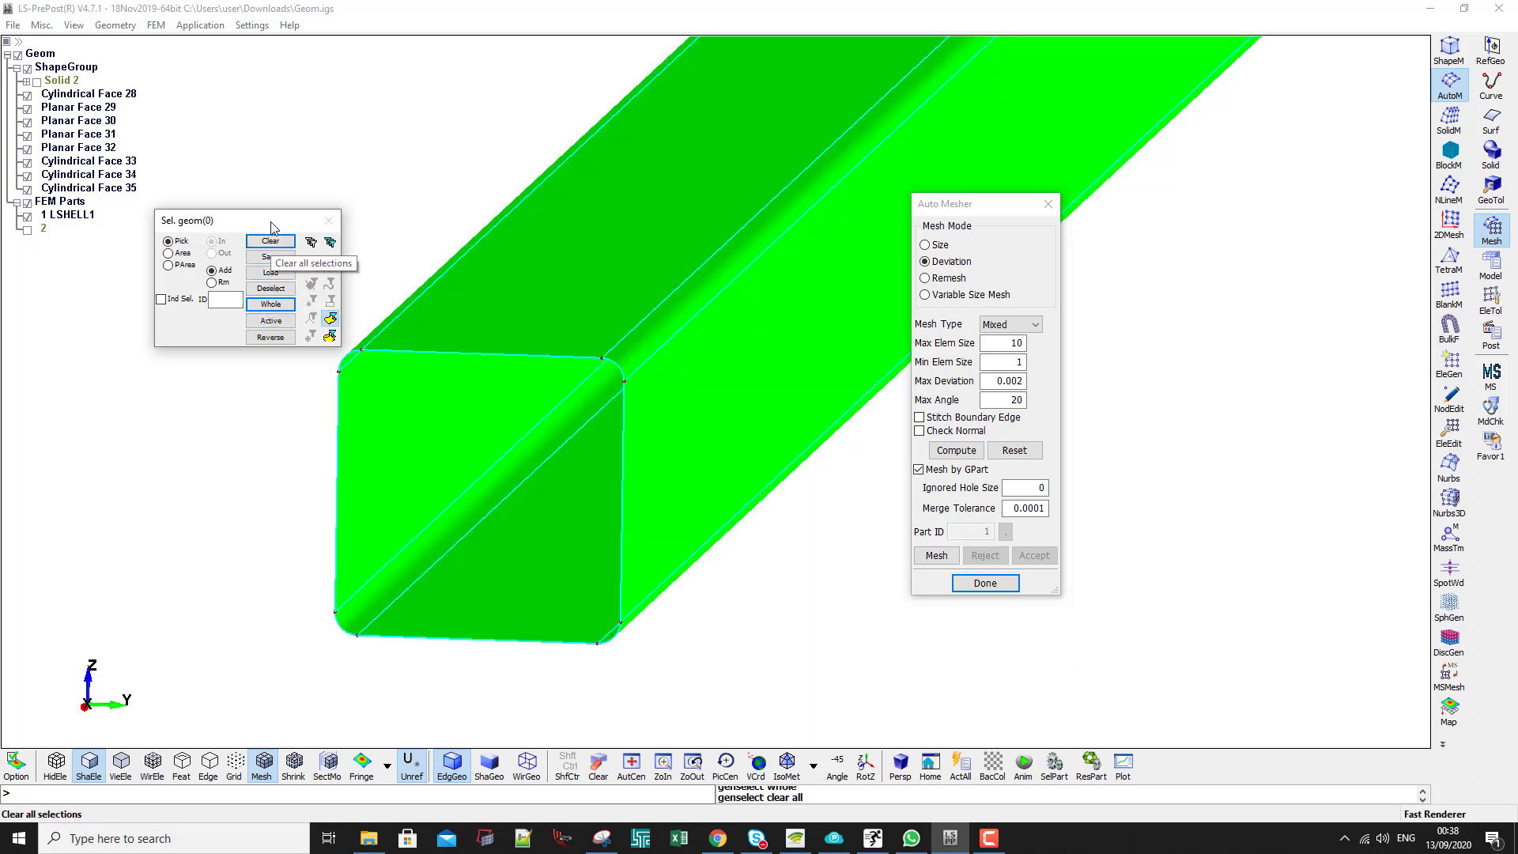
drag(271, 228, 249, 204)
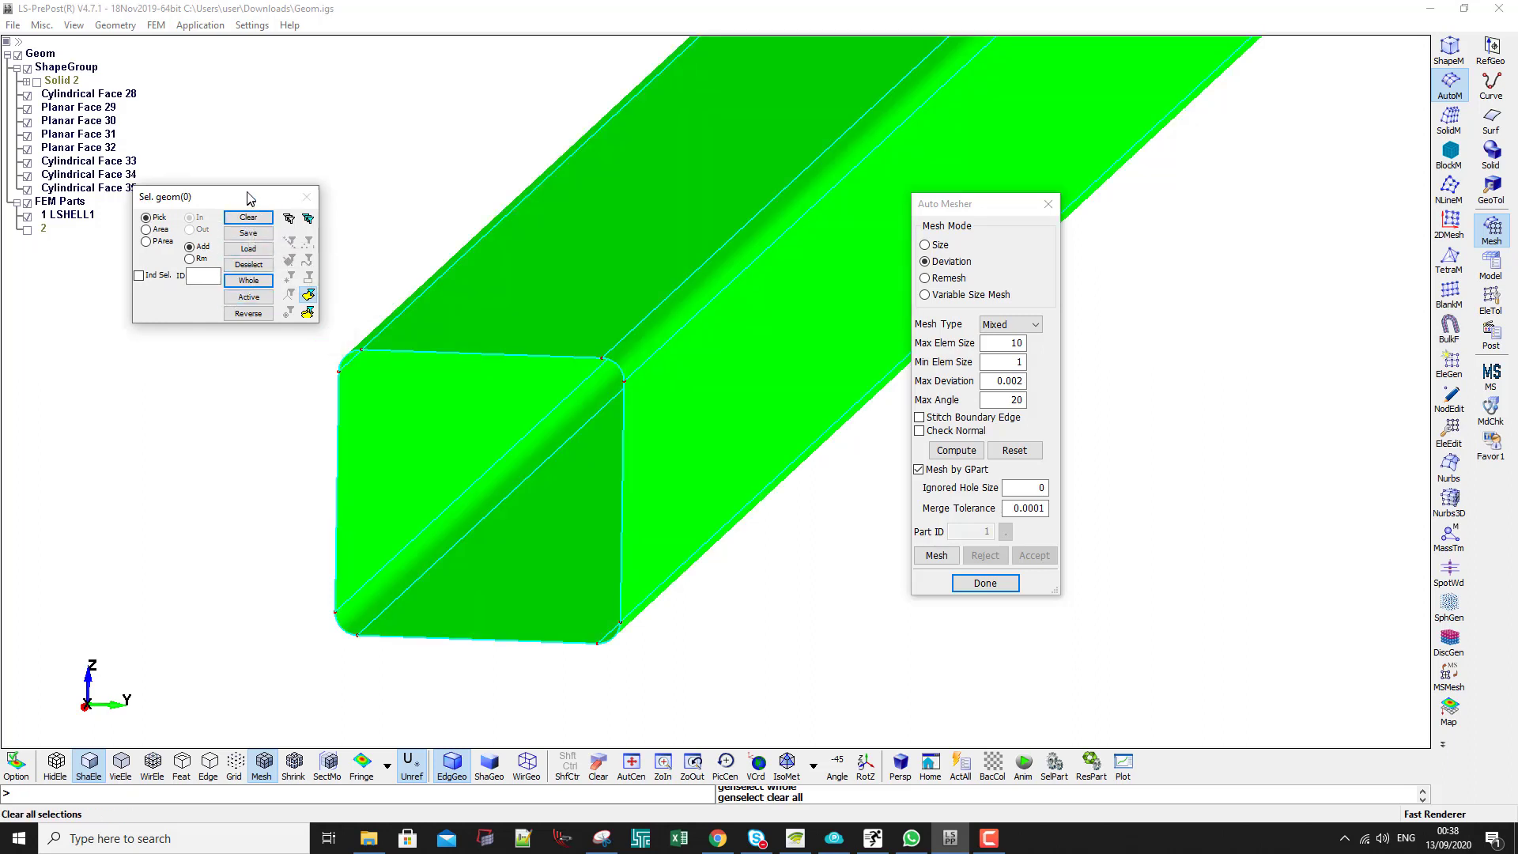
Mesh all active middle surfaces in Deviation mode with element sizes between 1 and 10, check the rounded corners, and accept the mesh
click(248, 296)
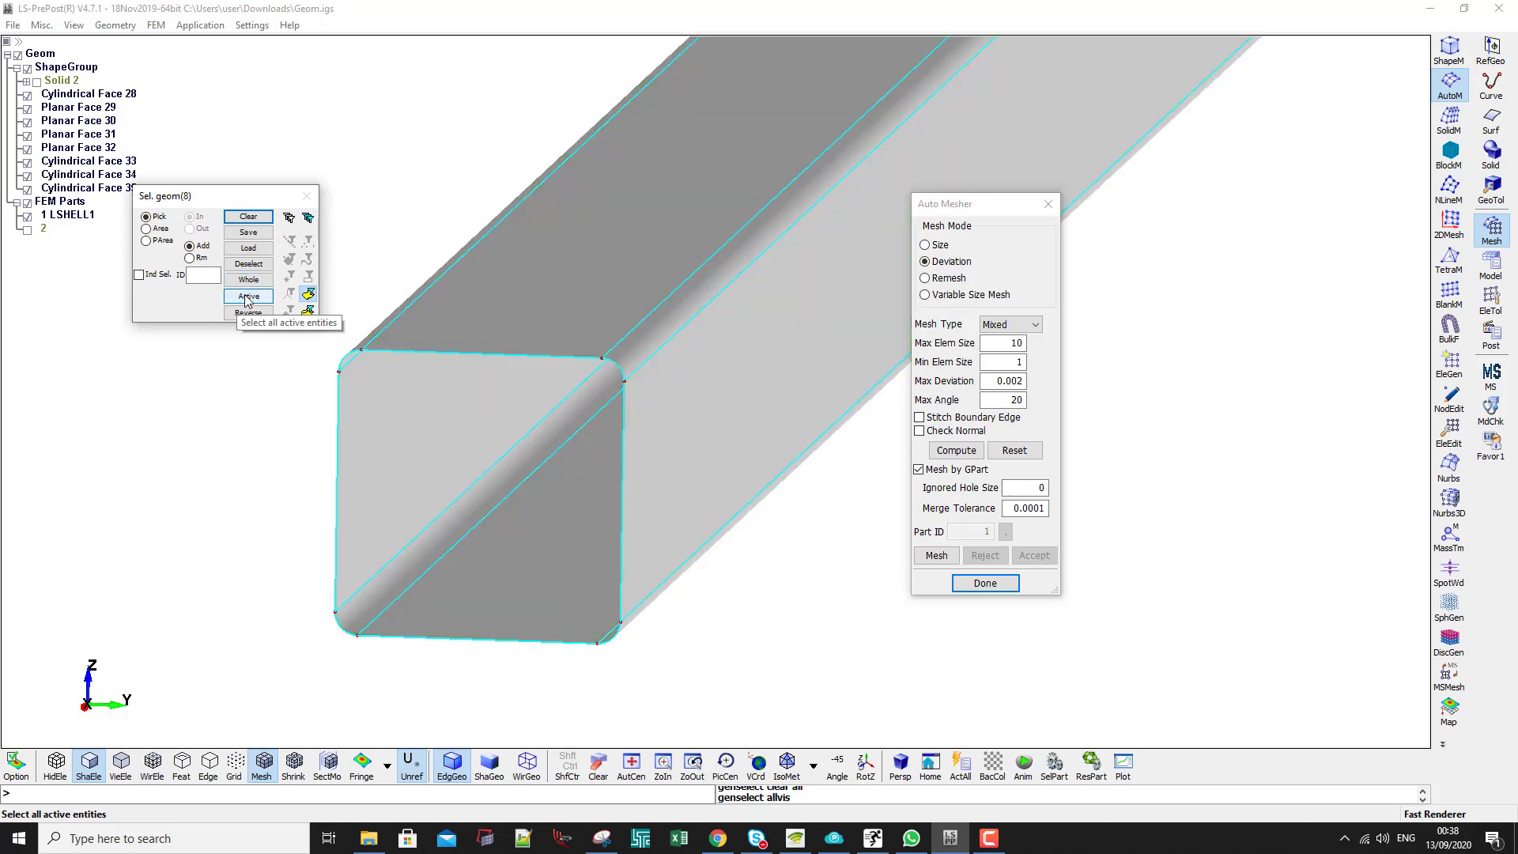
click(935, 555)
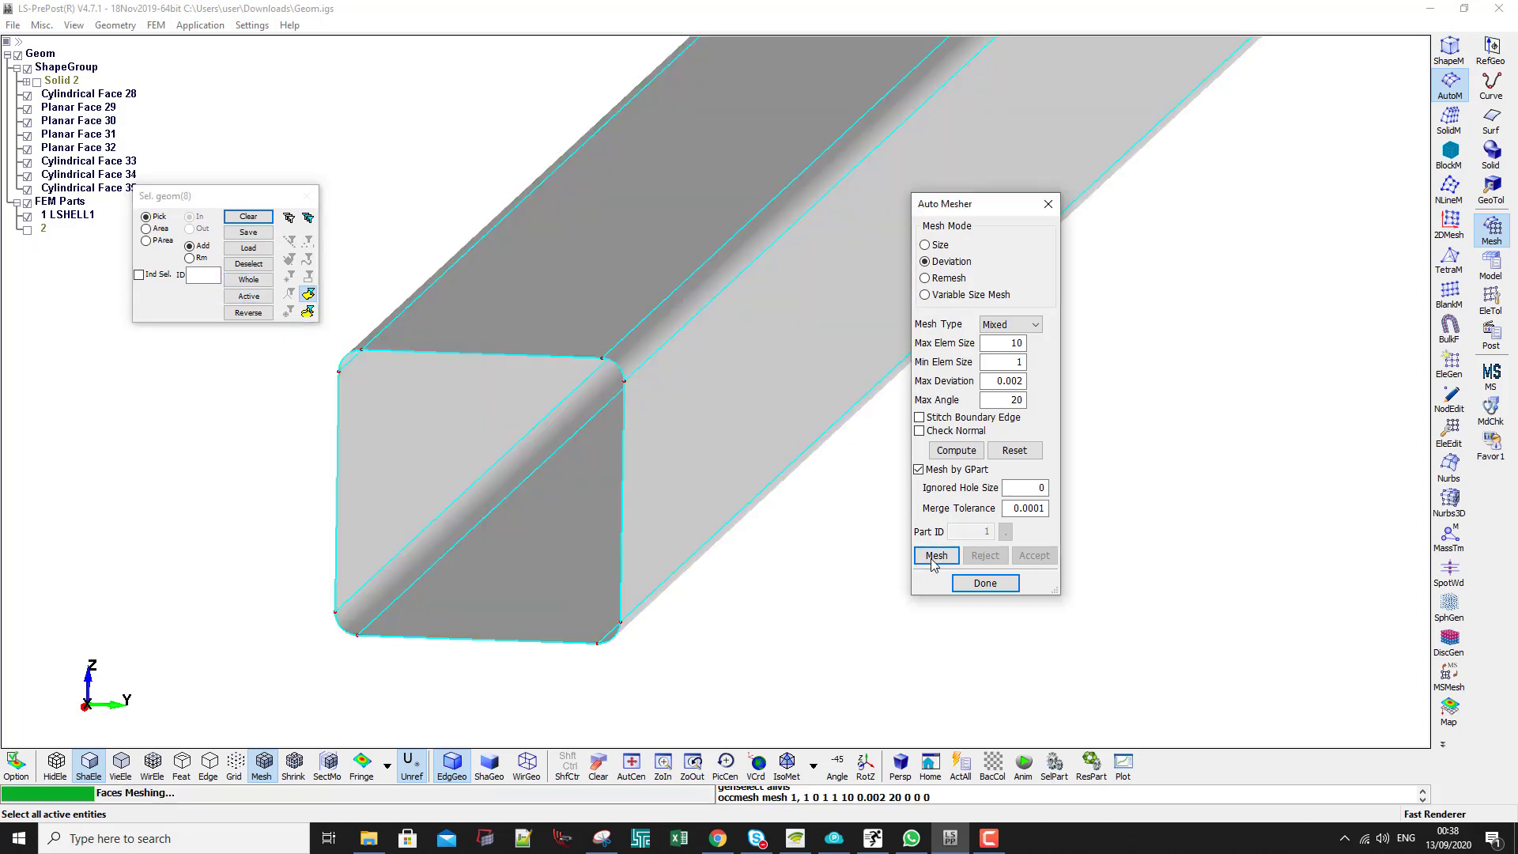
scroll(520, 380, up, 5)
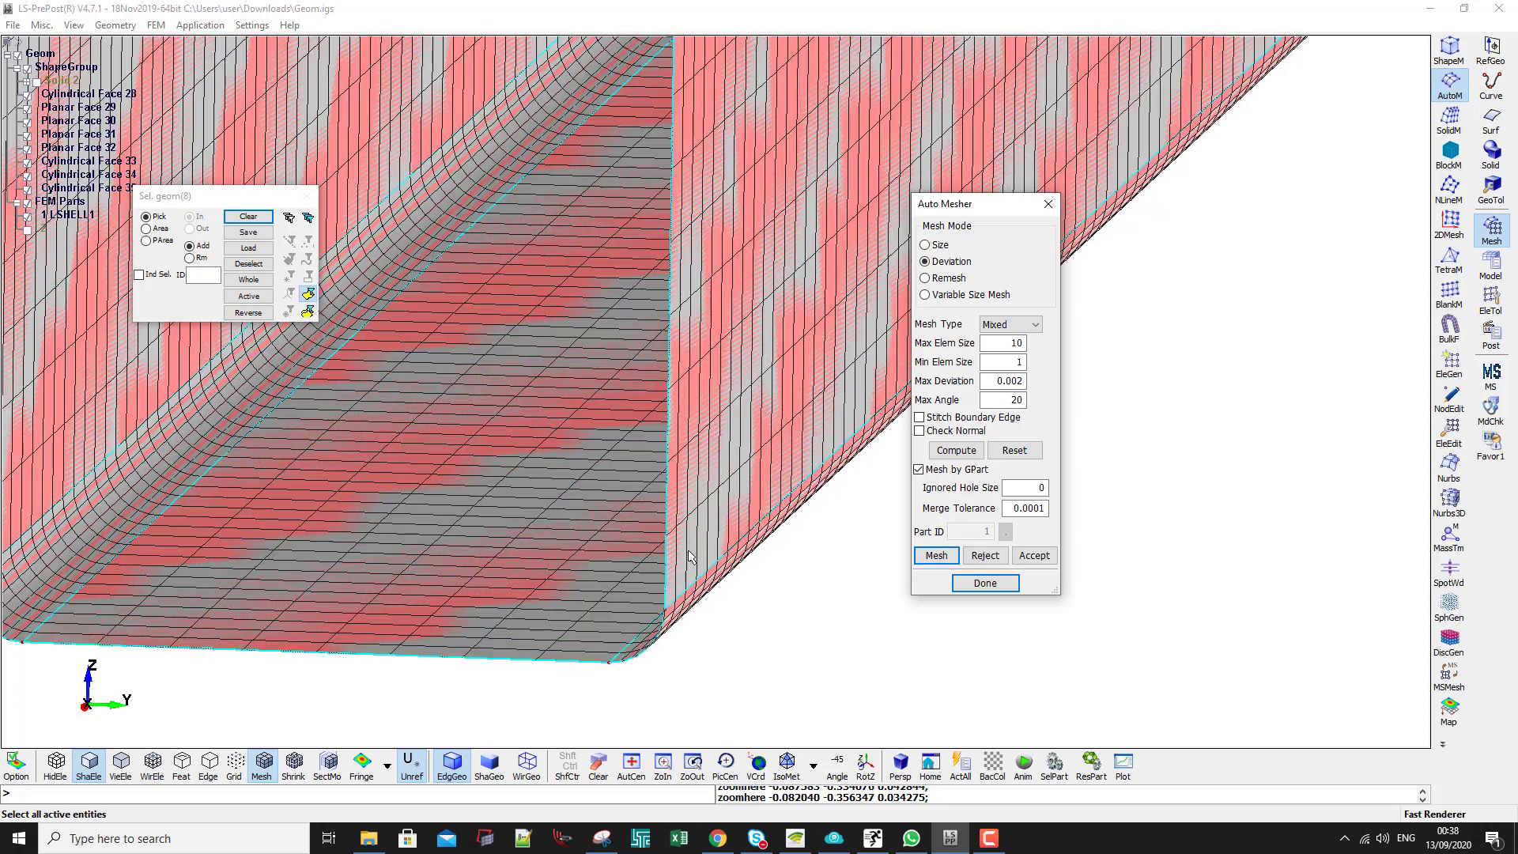
scroll(490, 365, down, 2)
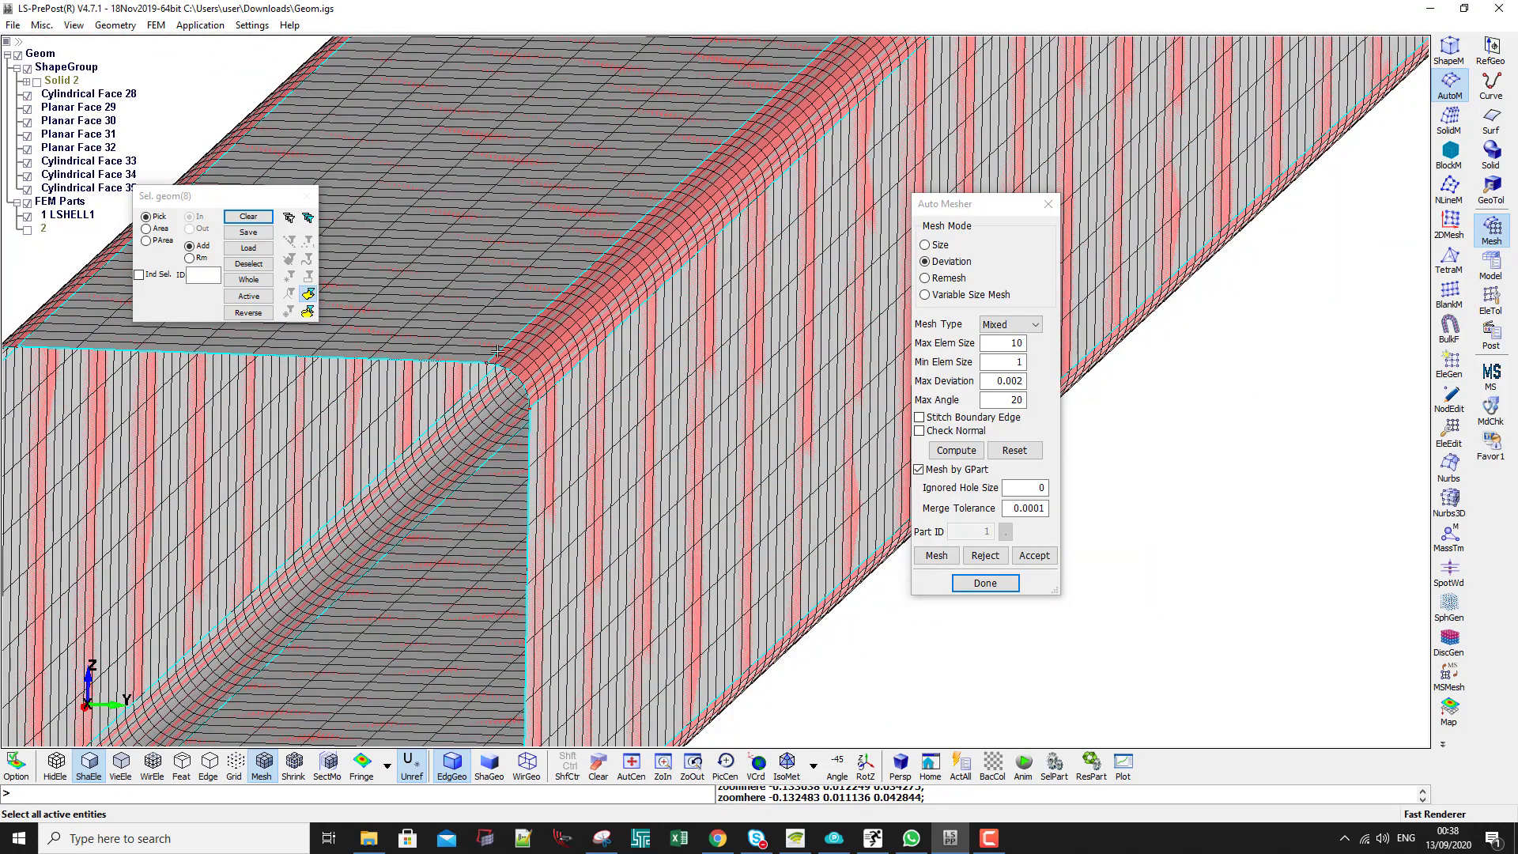
scroll(494, 358, down, 2)
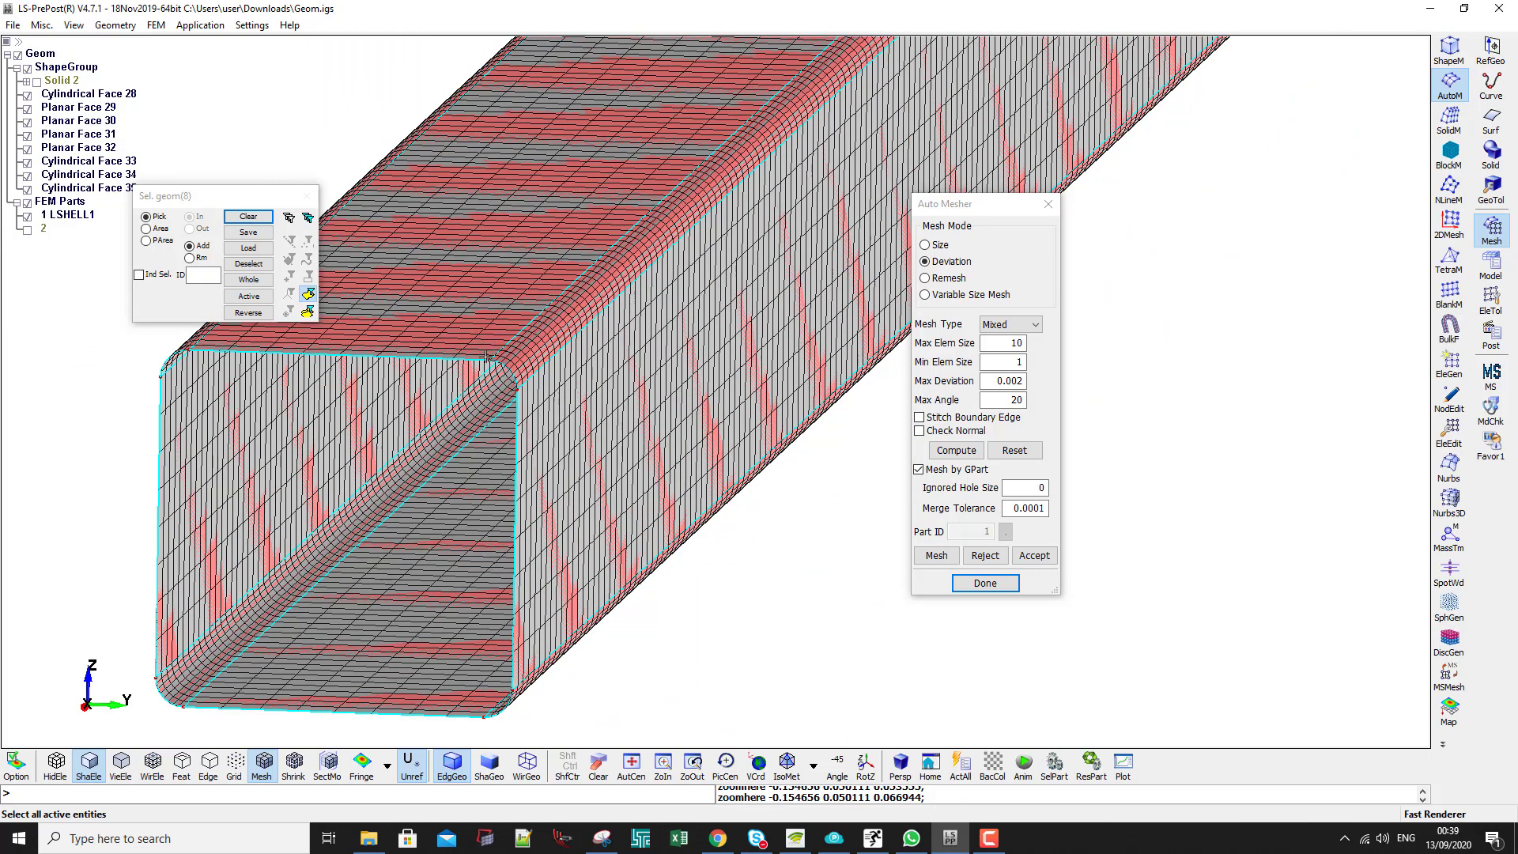
click(1033, 556)
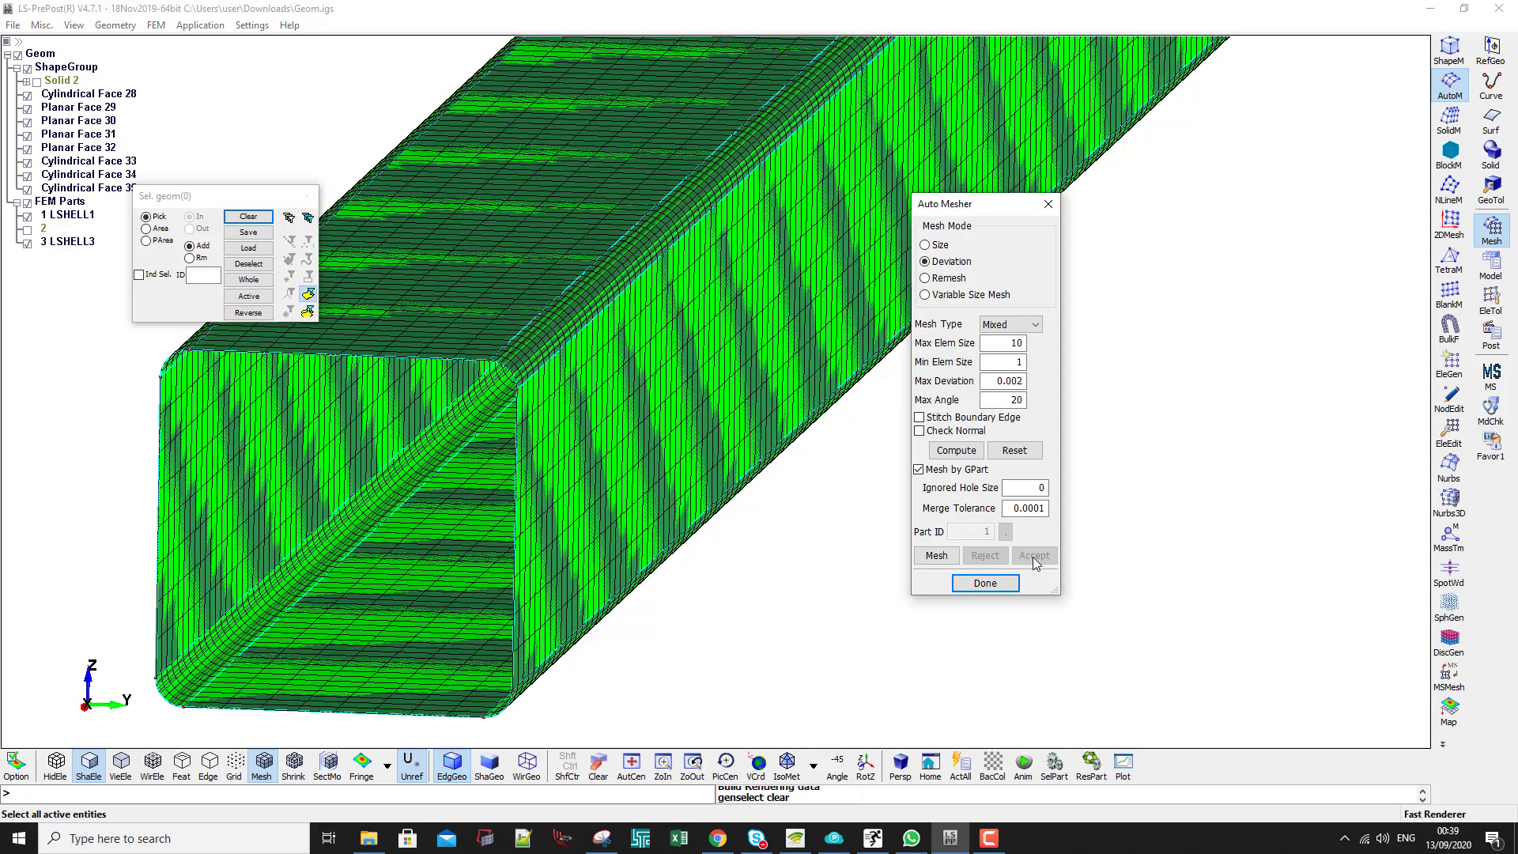
Hide the whole ShapeGroup geometry and show solid mesh part 2 alongside the new shell mesh
click(28, 67)
scroll(578, 360, down, 3)
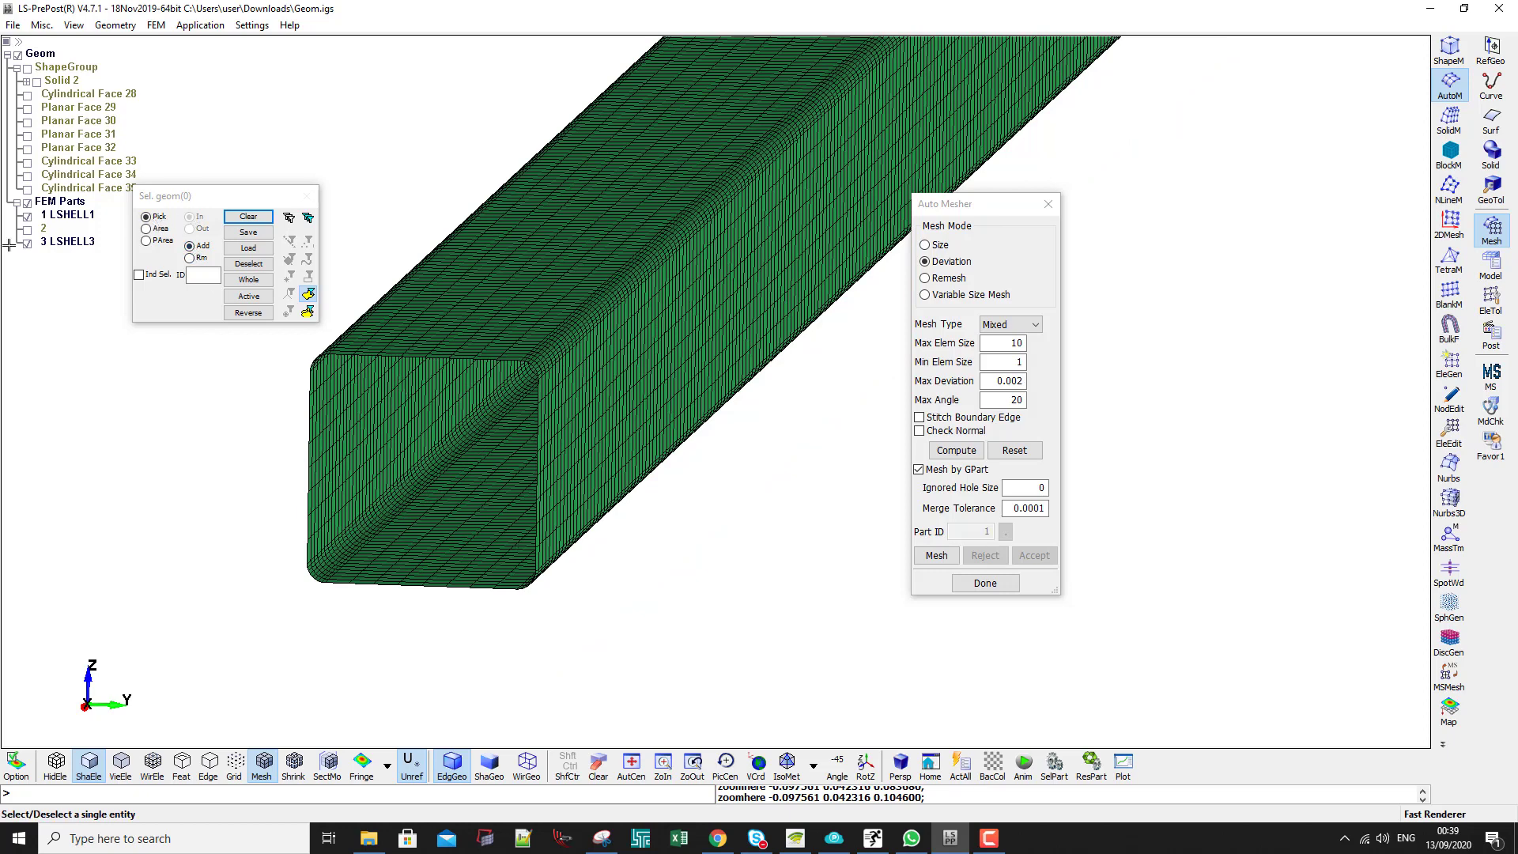
click(27, 230)
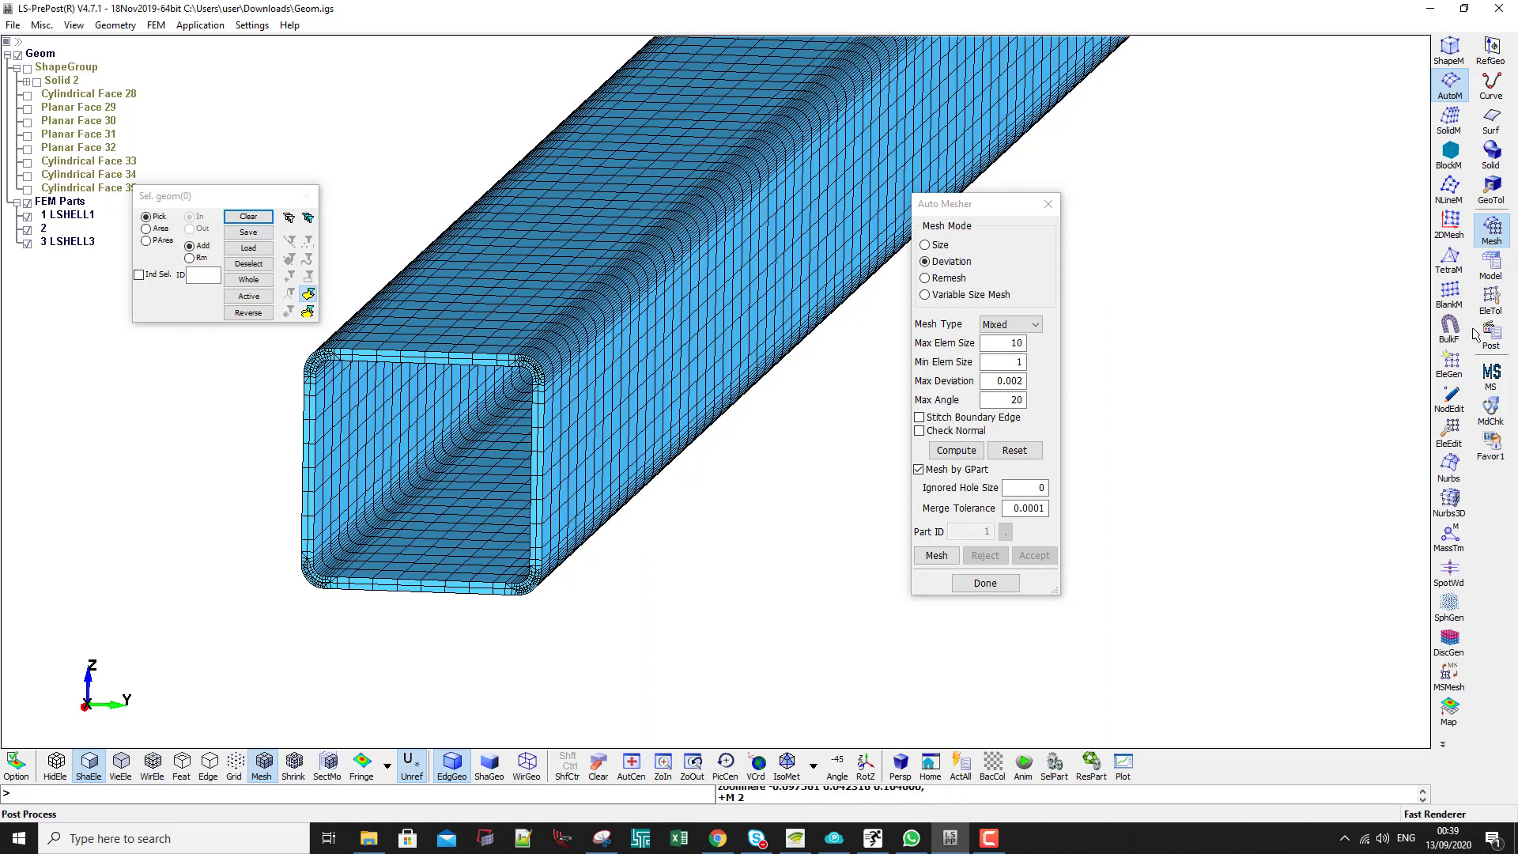
shift+middle_drag(620, 398, 566, 461)
scroll(566, 462, down, 1)
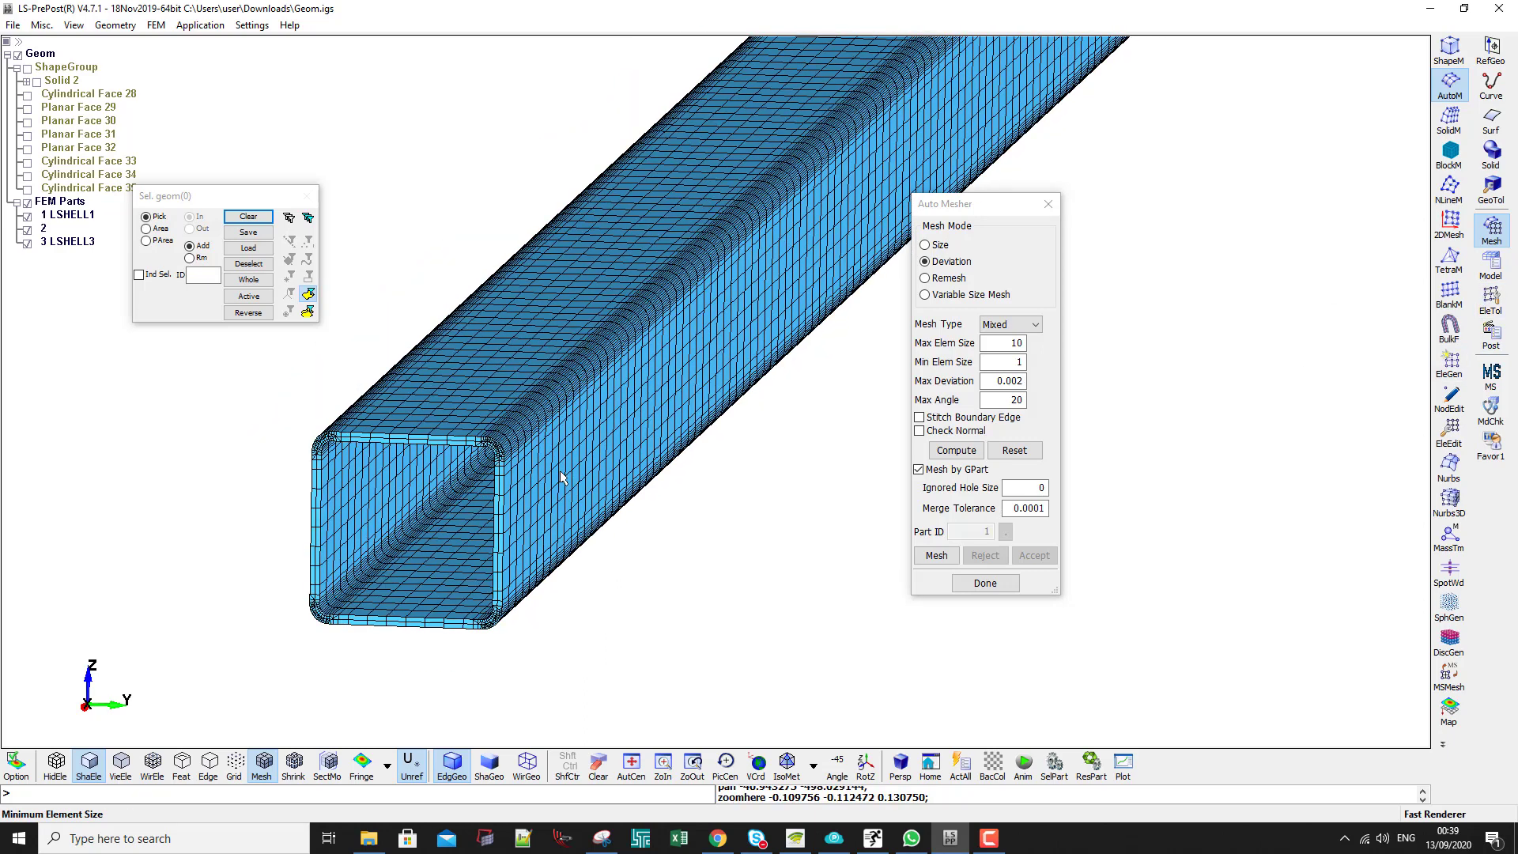
Translate all nodes of part 2 in the positive Y direction in repeated increments of 10 until it clears the shell tube, and accept
click(1490, 299)
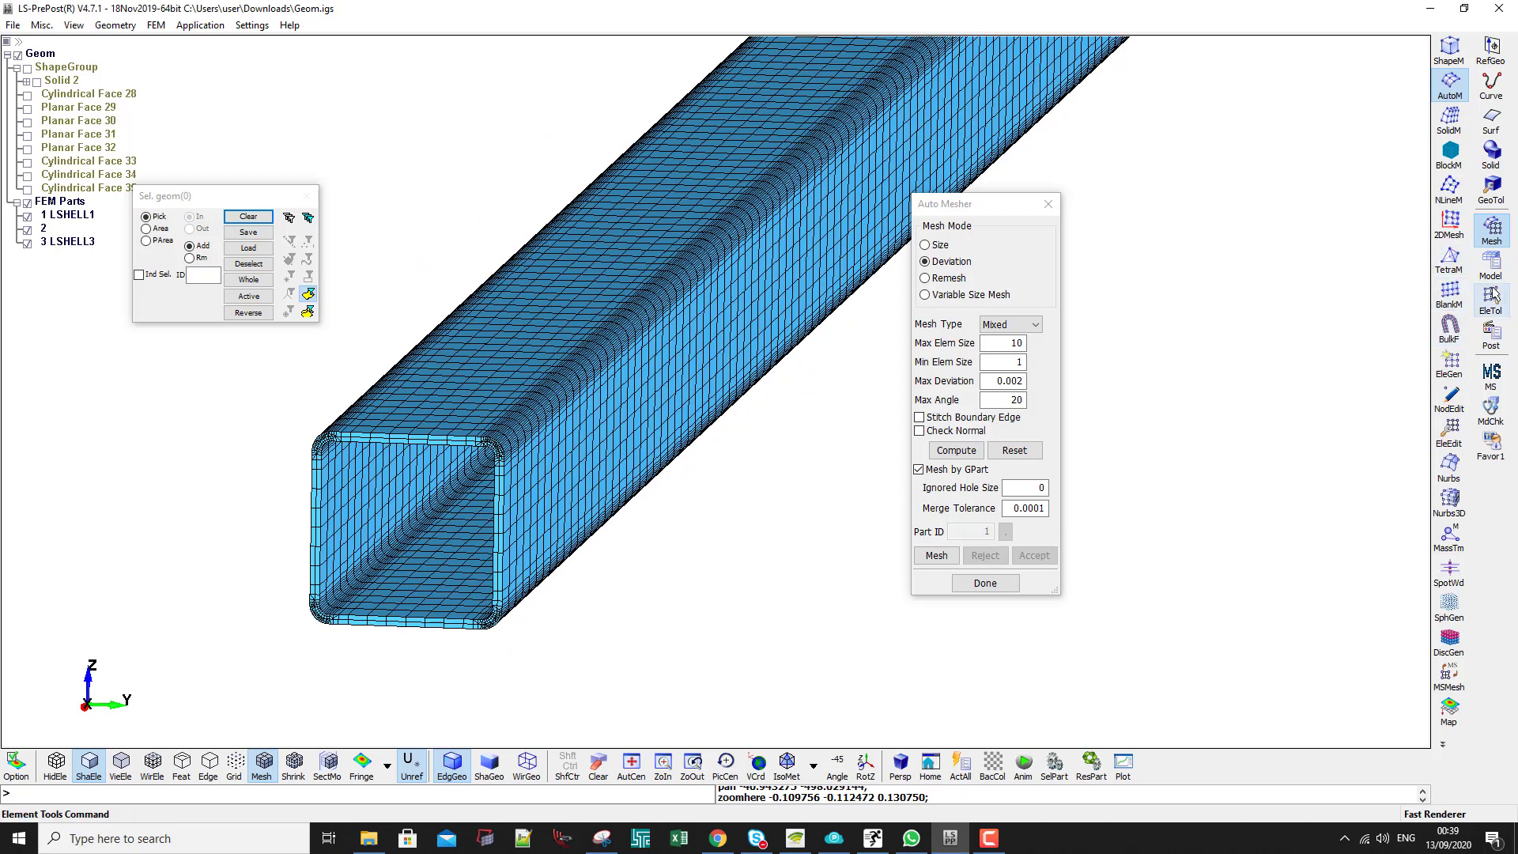
click(1452, 227)
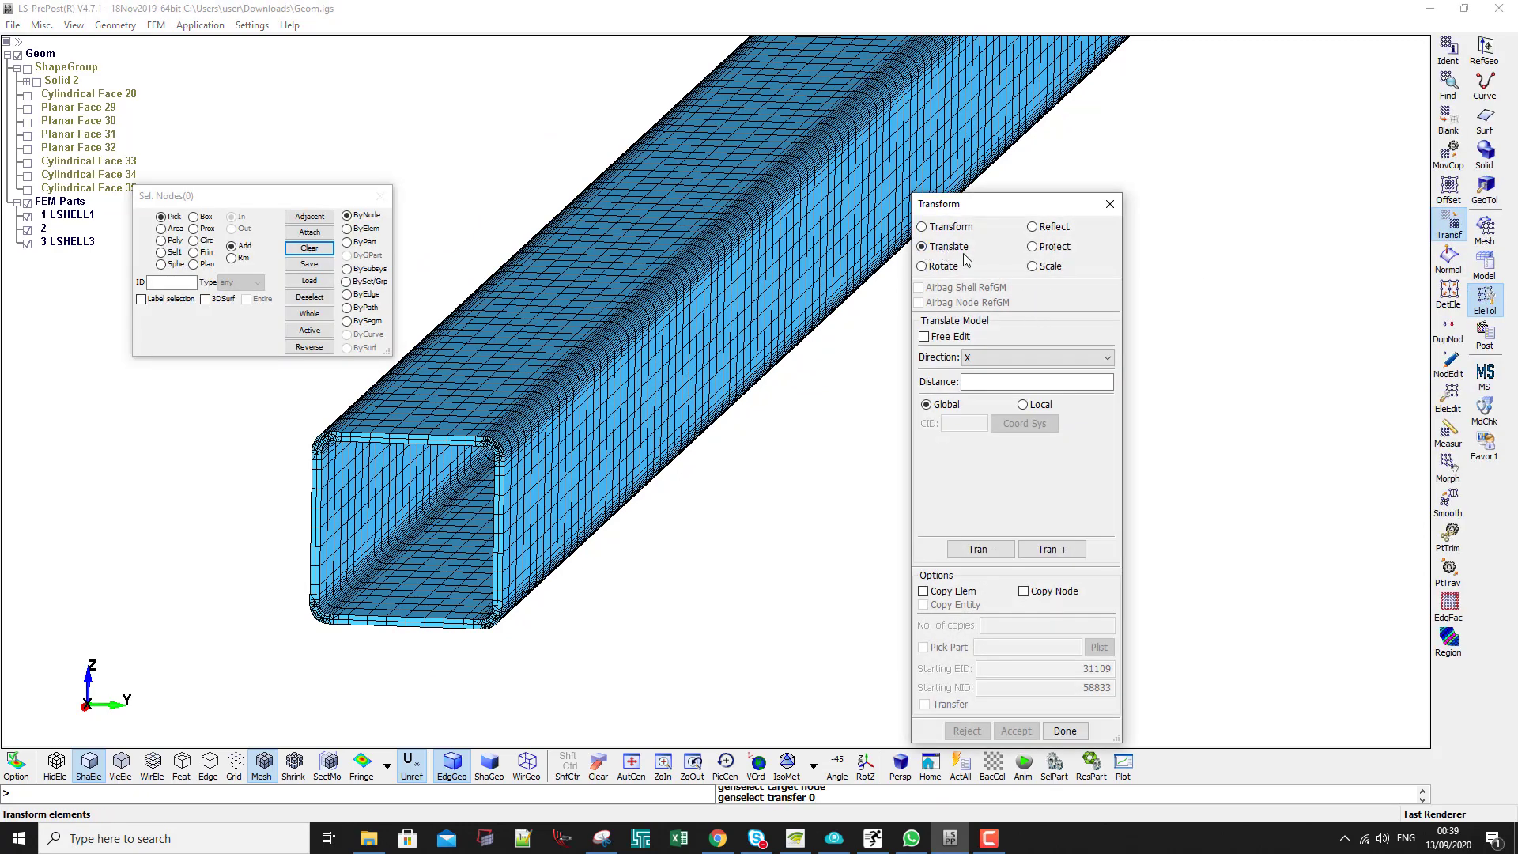
click(1027, 357)
click(995, 382)
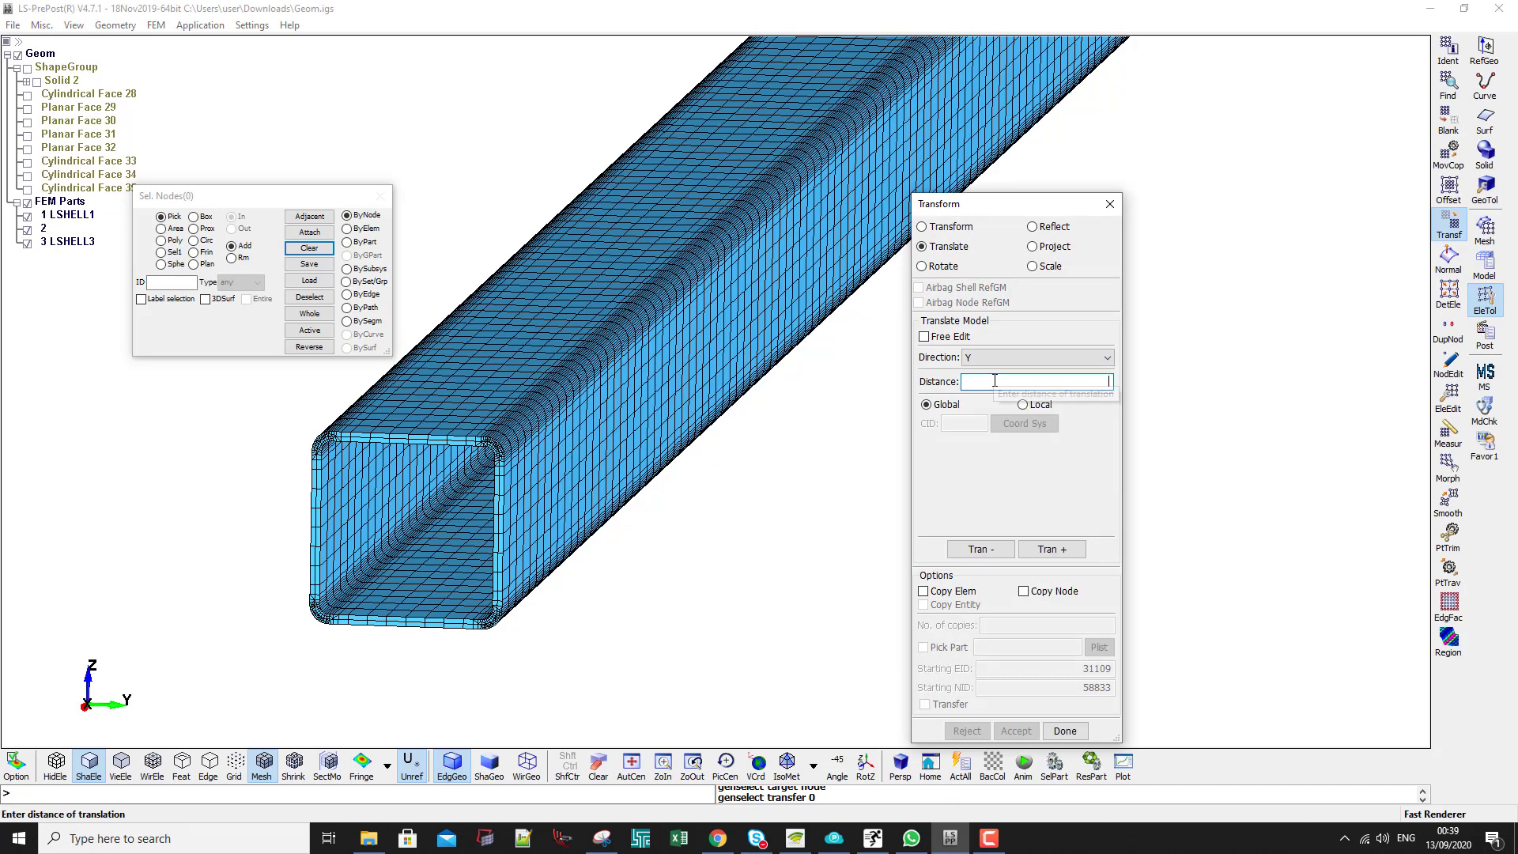
click(356, 241)
click(175, 282)
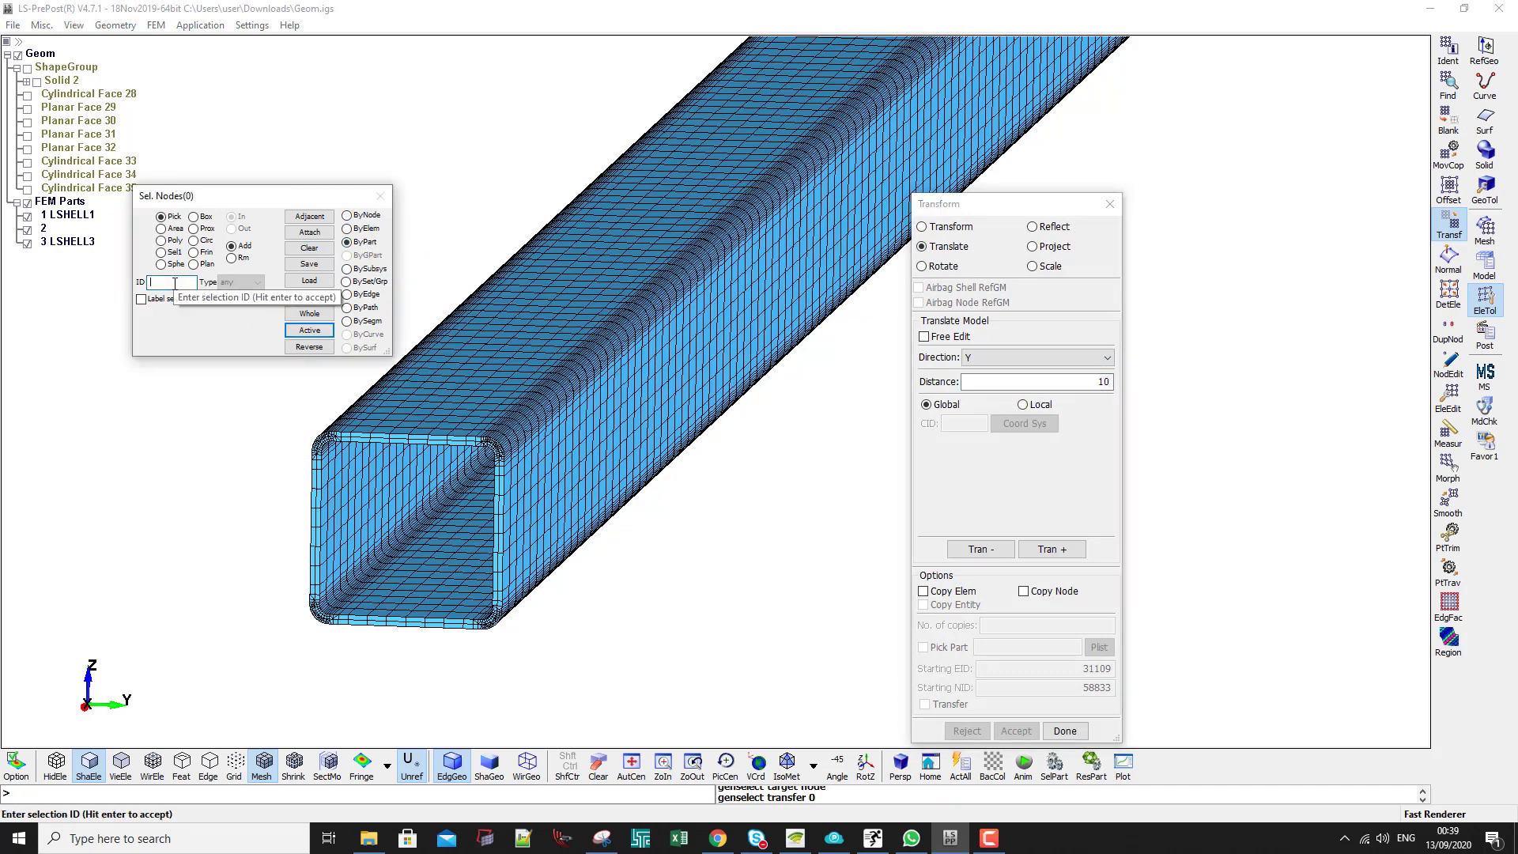
text(2)
key(Return)
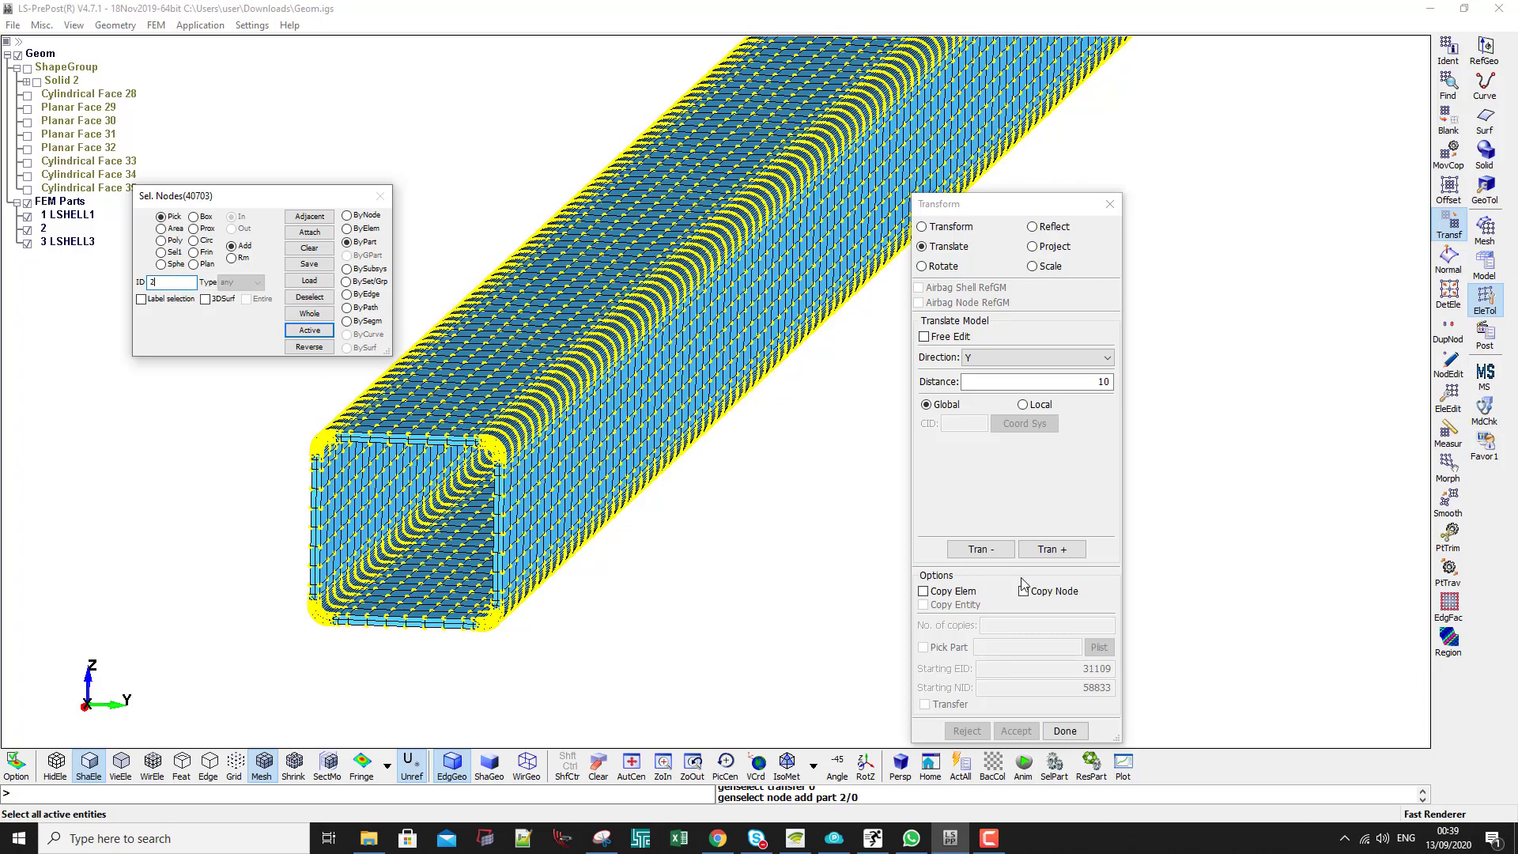
click(1069, 550)
click(1052, 549)
click(1051, 548)
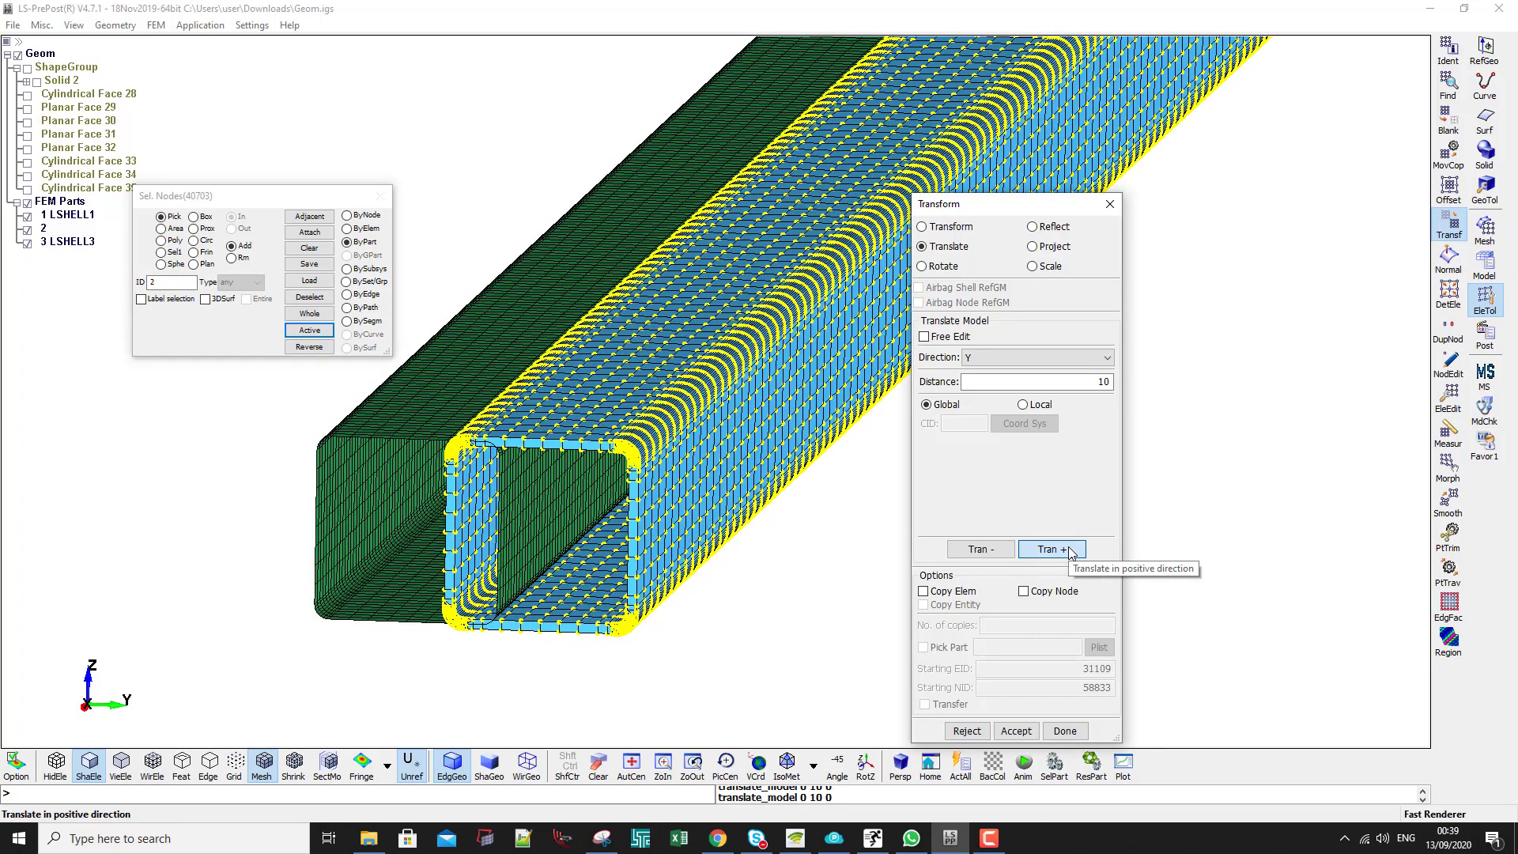
click(1051, 549)
click(1051, 548)
click(1071, 552)
click(1071, 552)
click(1071, 552)
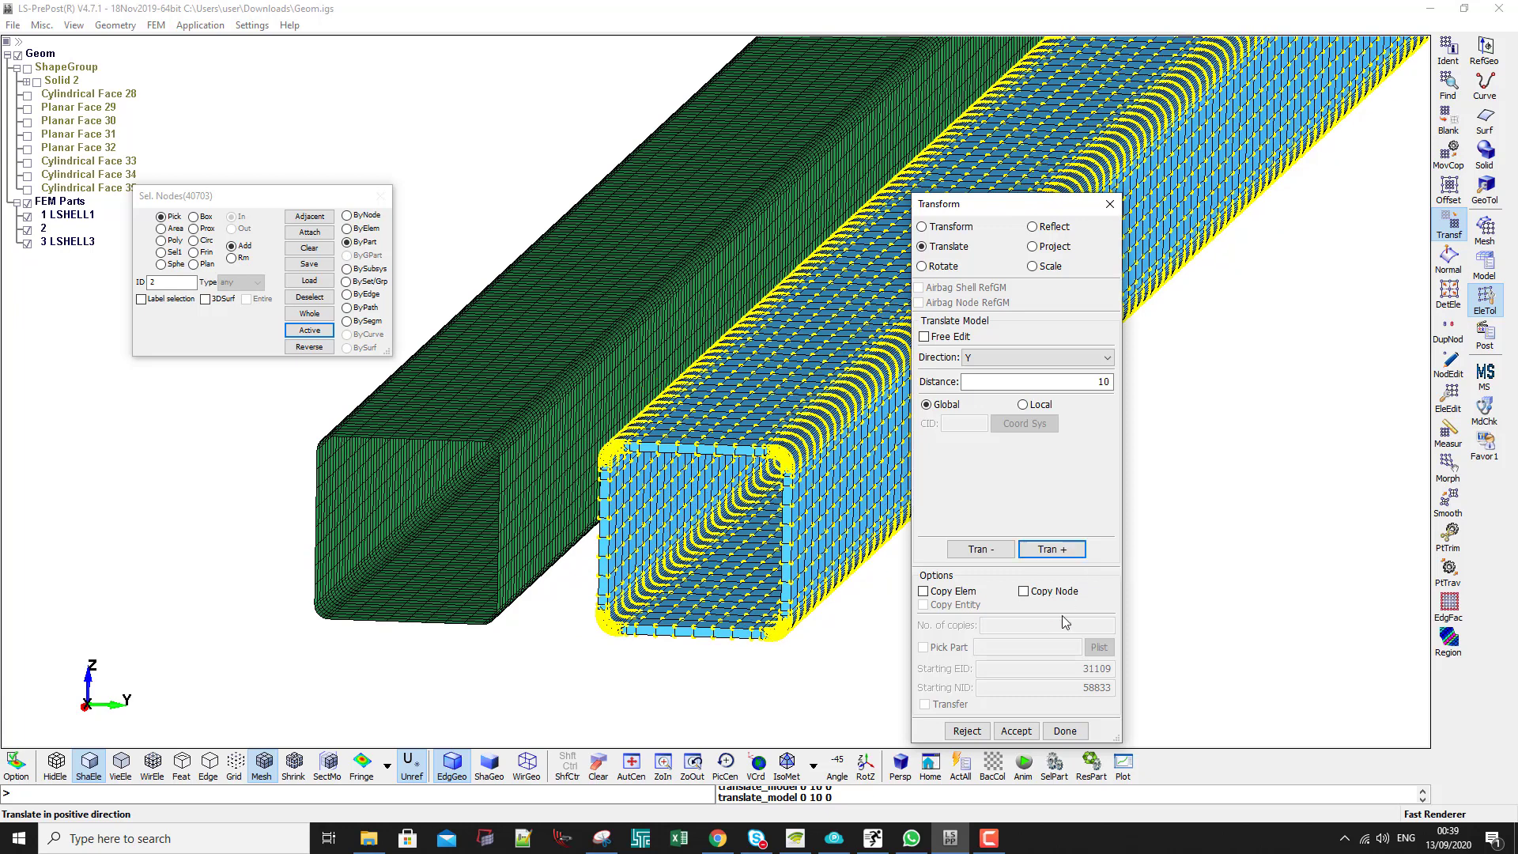
click(1020, 731)
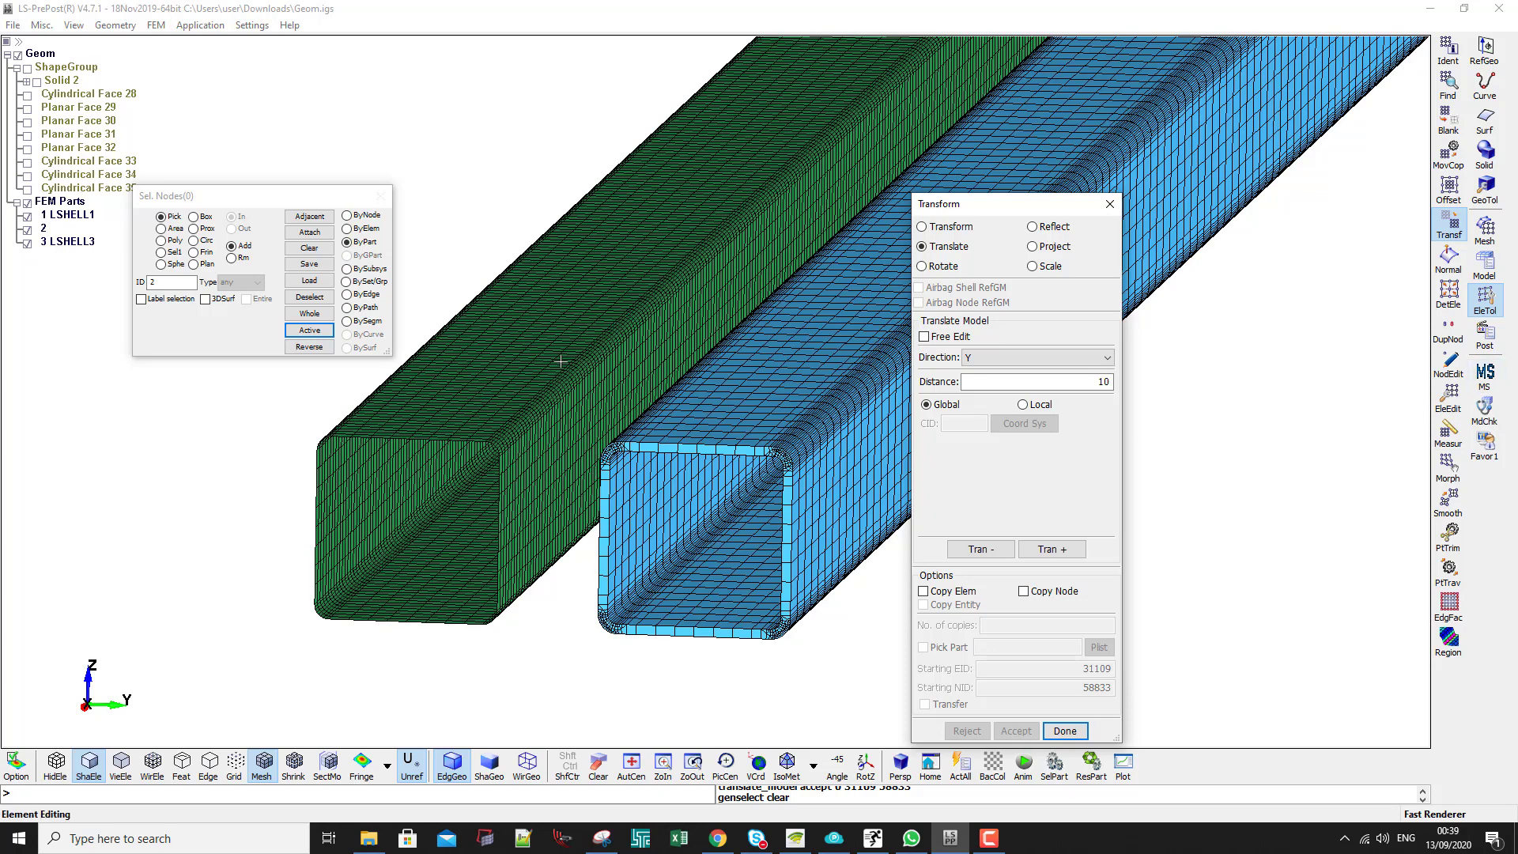
Measure the solid tube's wall thickness node to node across its negative-Y wall at the front end
click(1448, 432)
scroll(646, 506, up, 3)
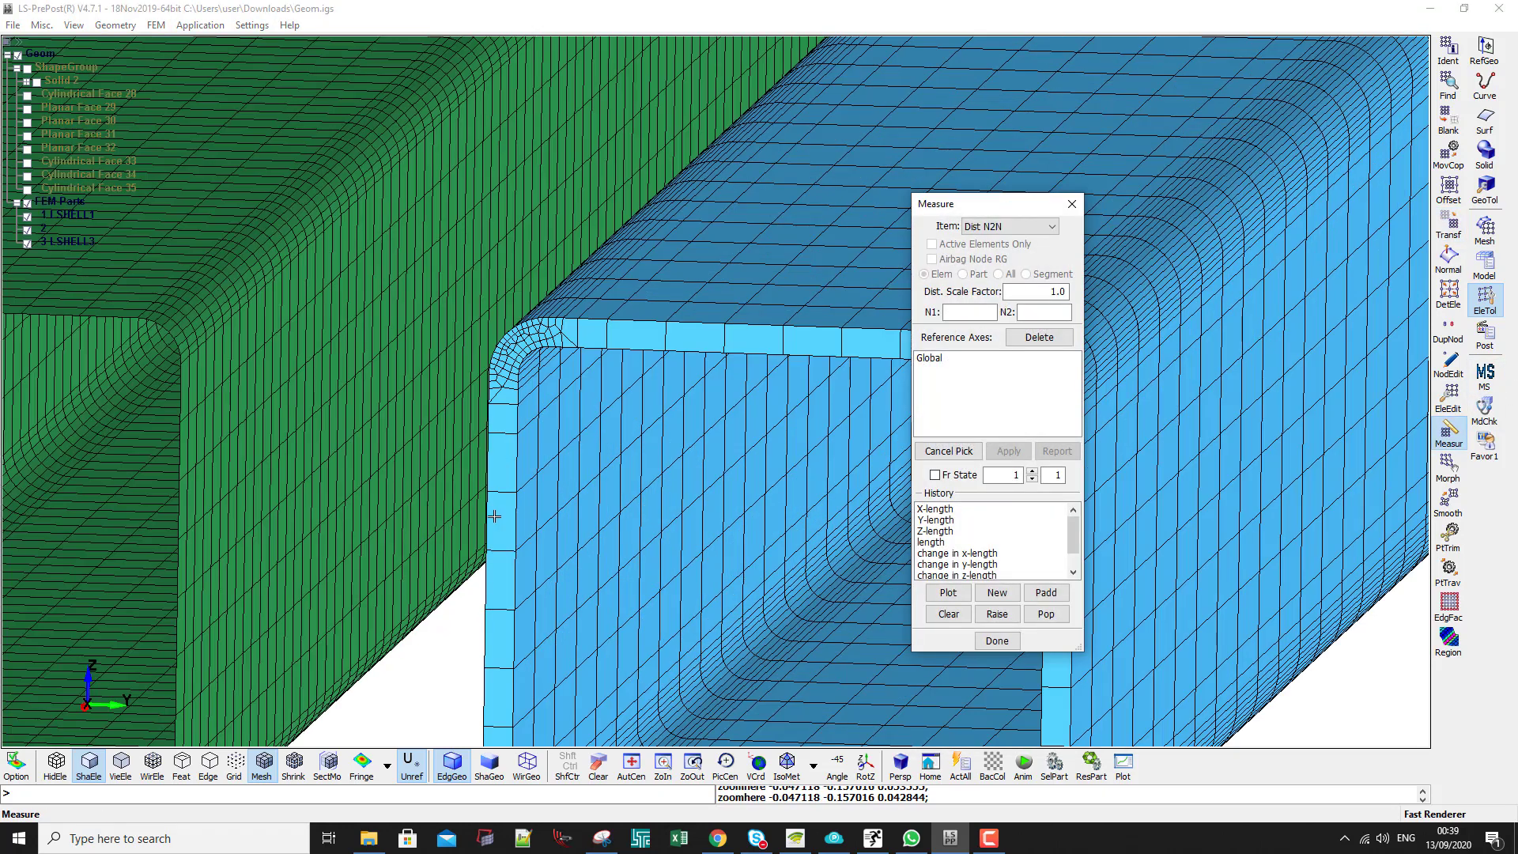
click(492, 496)
click(513, 498)
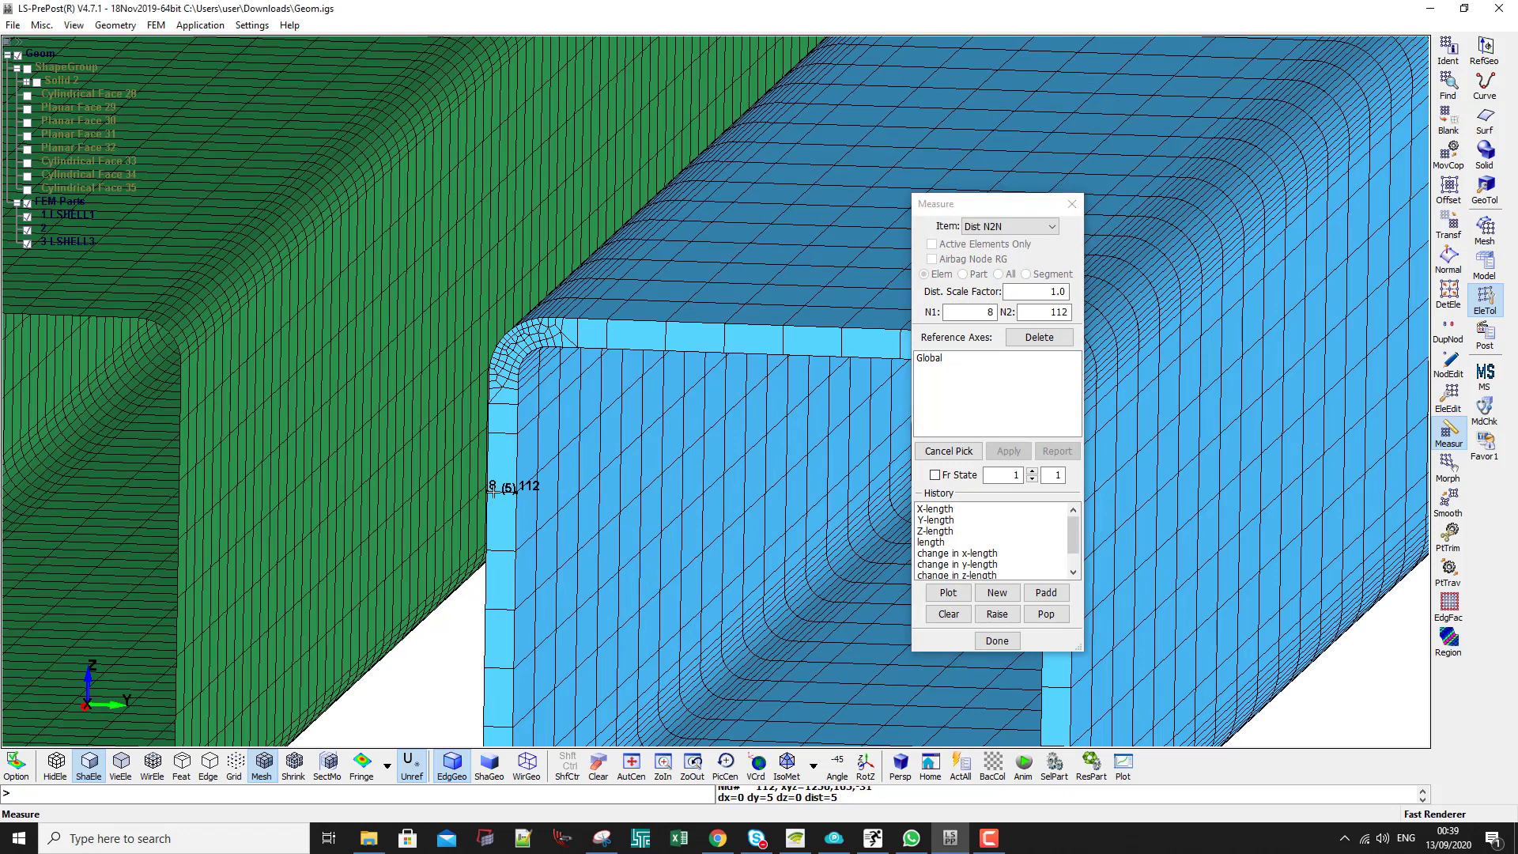
scroll(517, 467, down, 5)
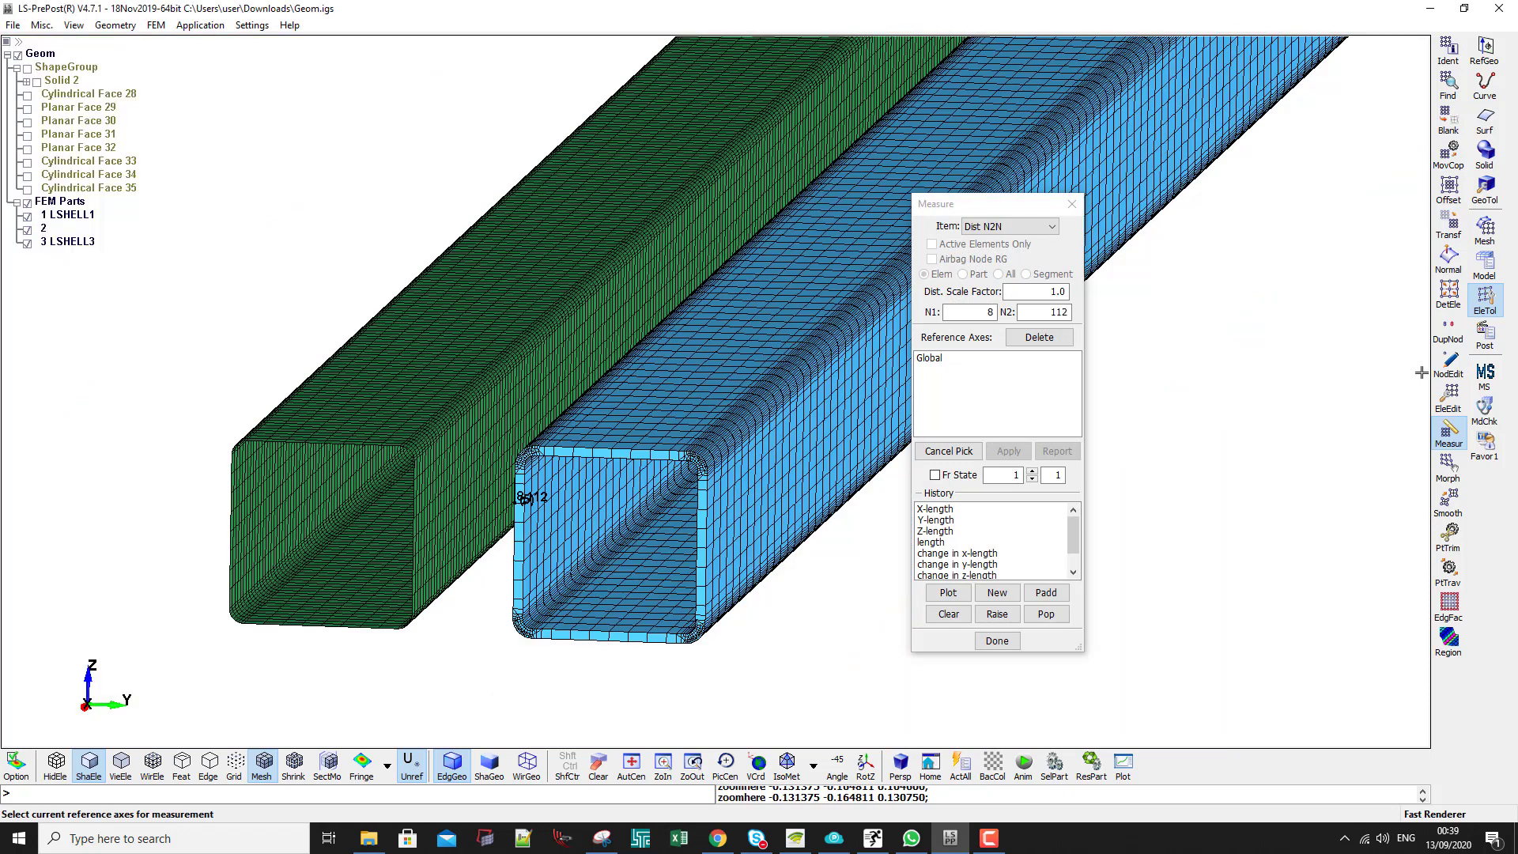
Open the PART keyword data of the model and bring up the card of part 3 LSHELL3
click(1484, 264)
click(1448, 83)
click(1153, 426)
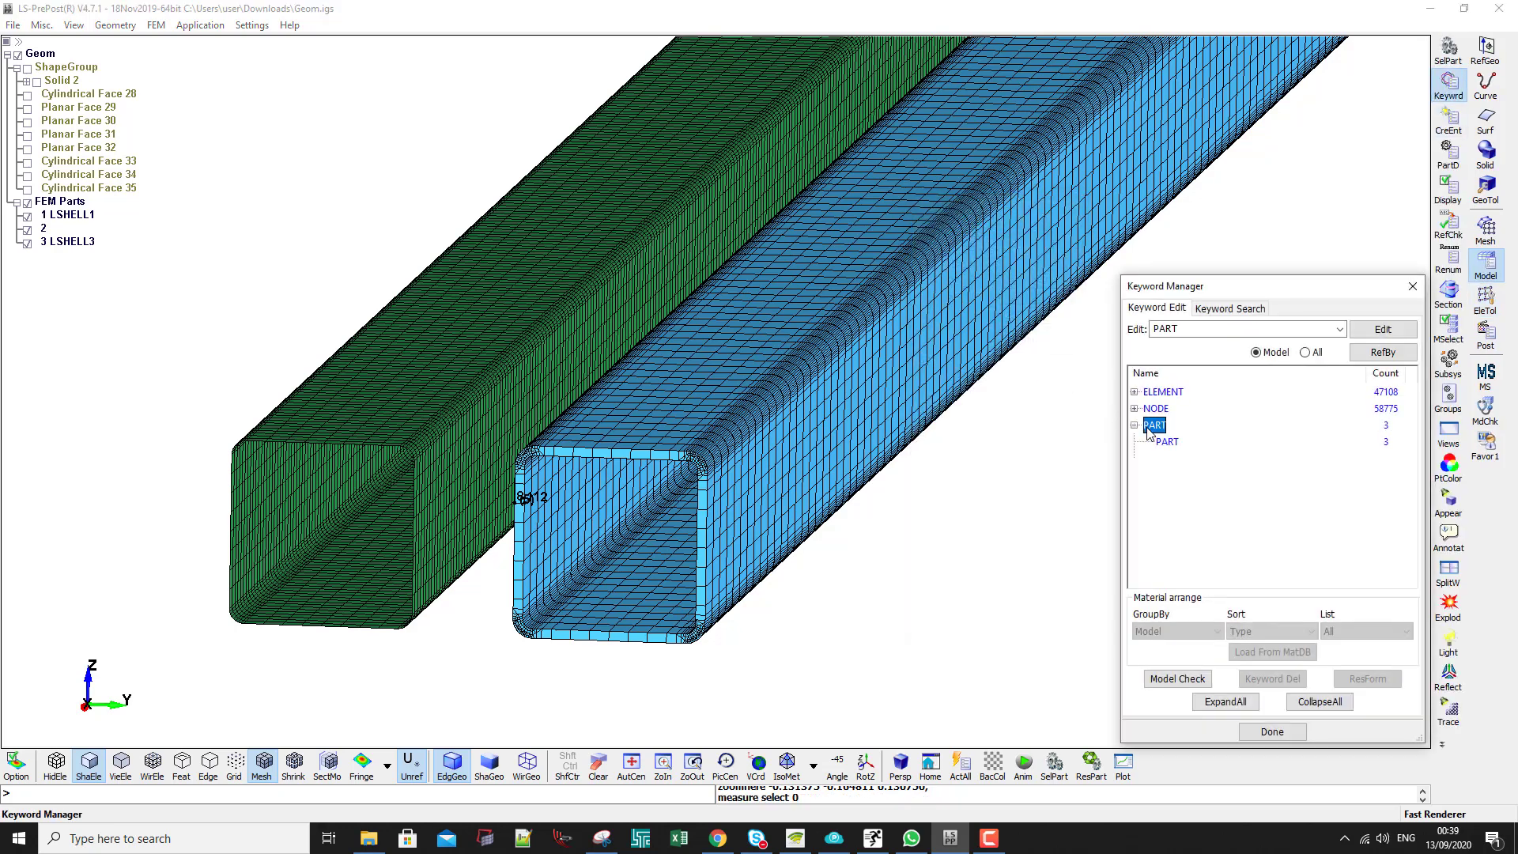
double_click(1167, 442)
click(1021, 274)
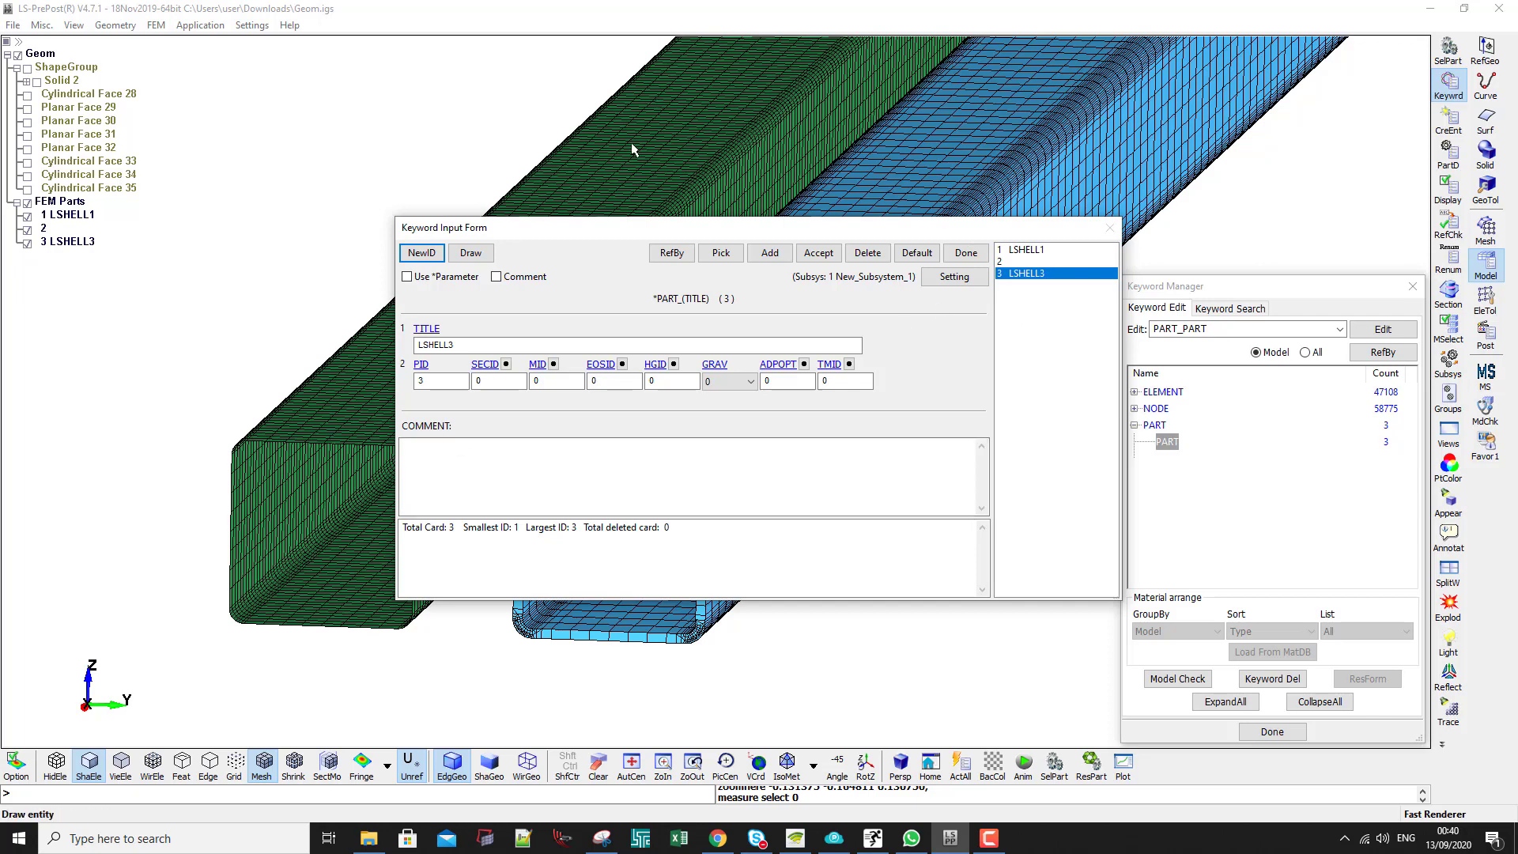
Create a new SECTION_SHELL for the part's section link, with section ID 1 and thickness T1 of 5, and accept it
click(506, 364)
drag(1296, 649, 692, 381)
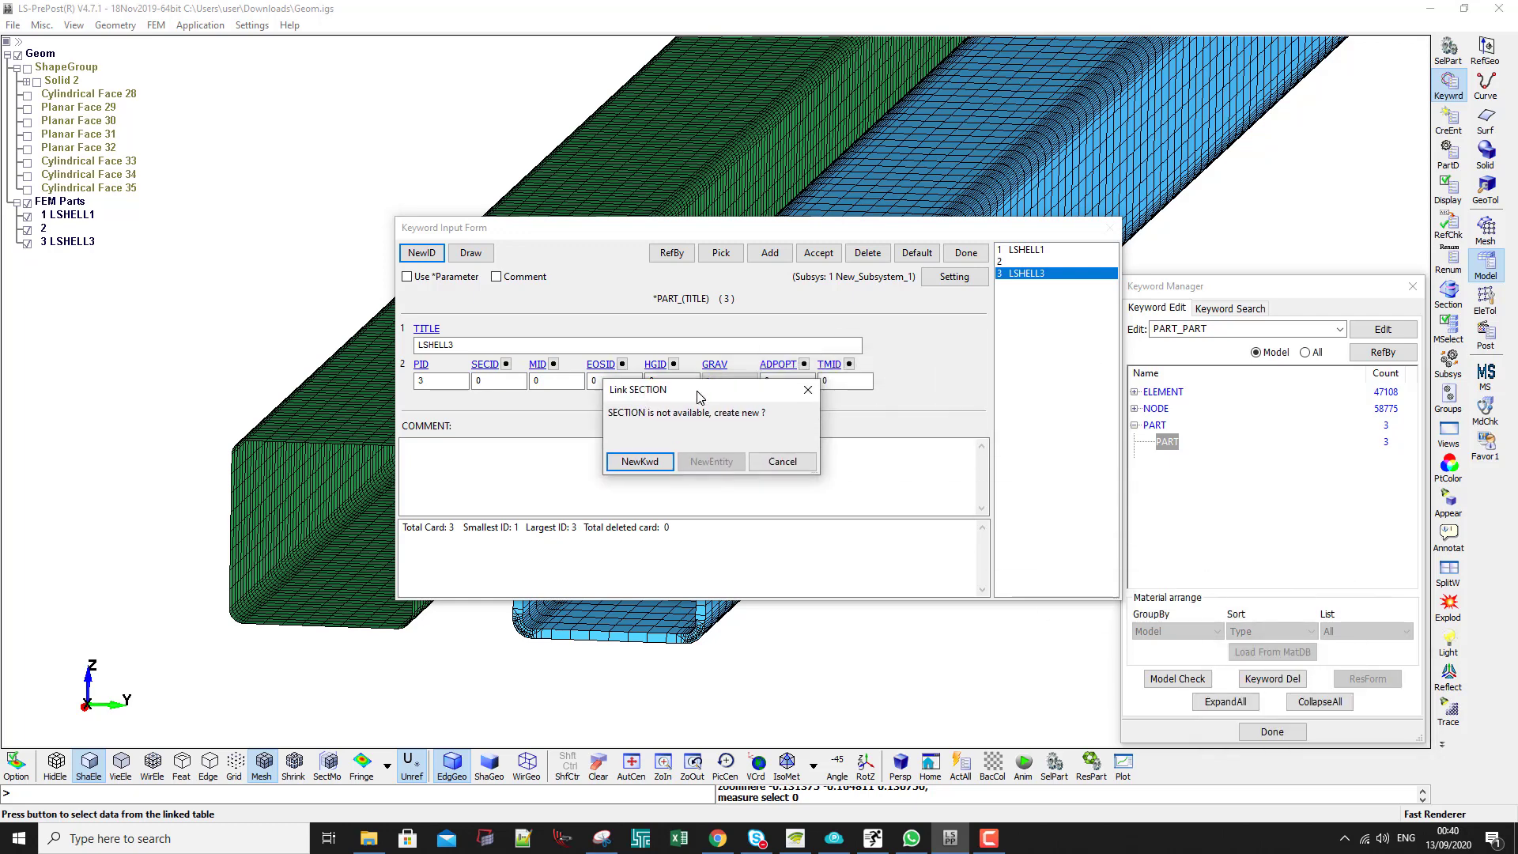
click(650, 463)
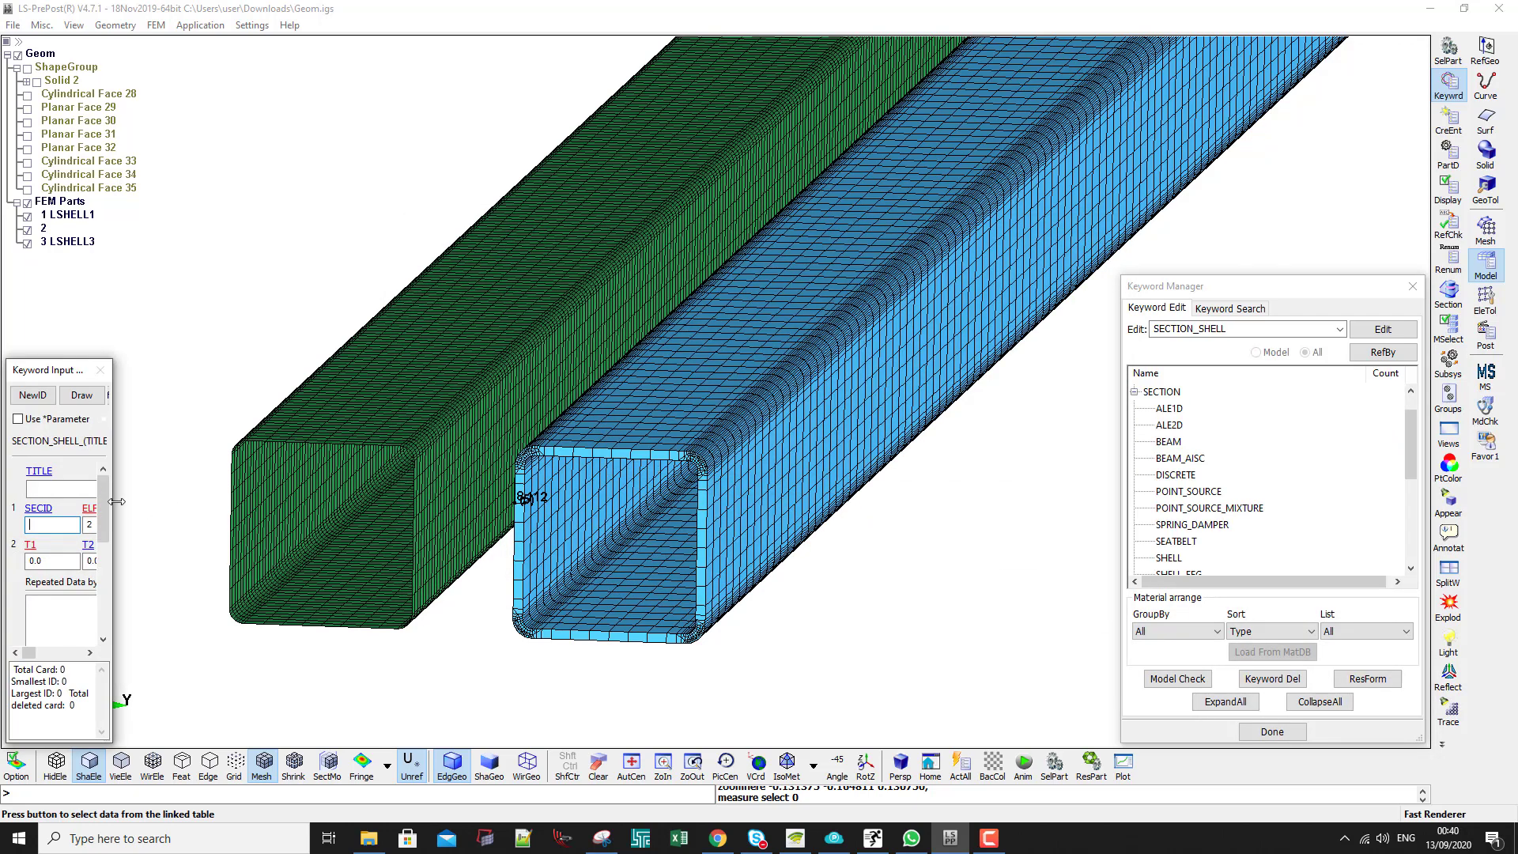
click(33, 394)
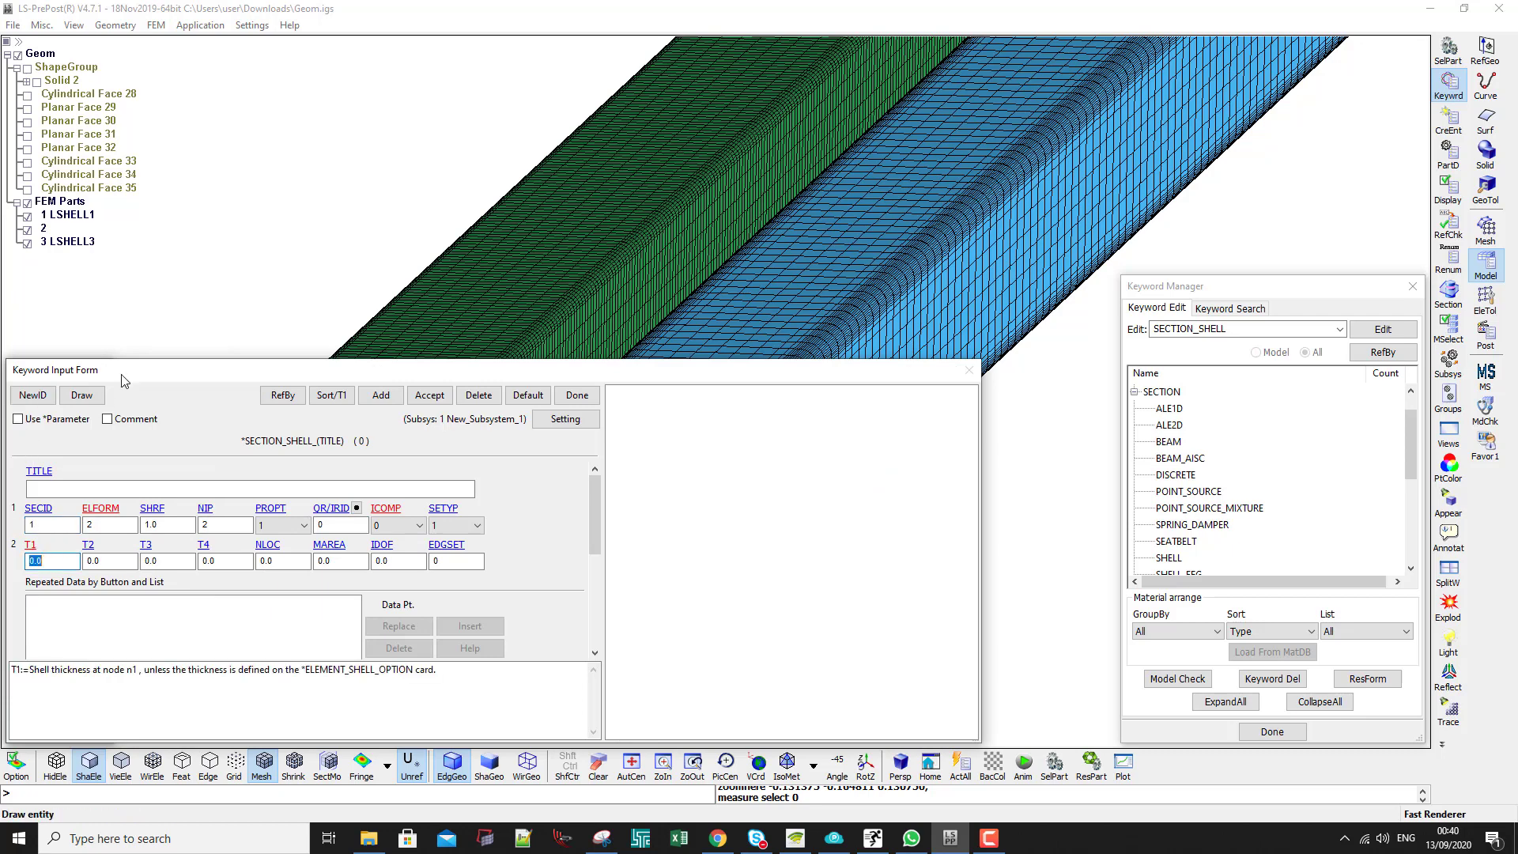
text(5)
click(429, 394)
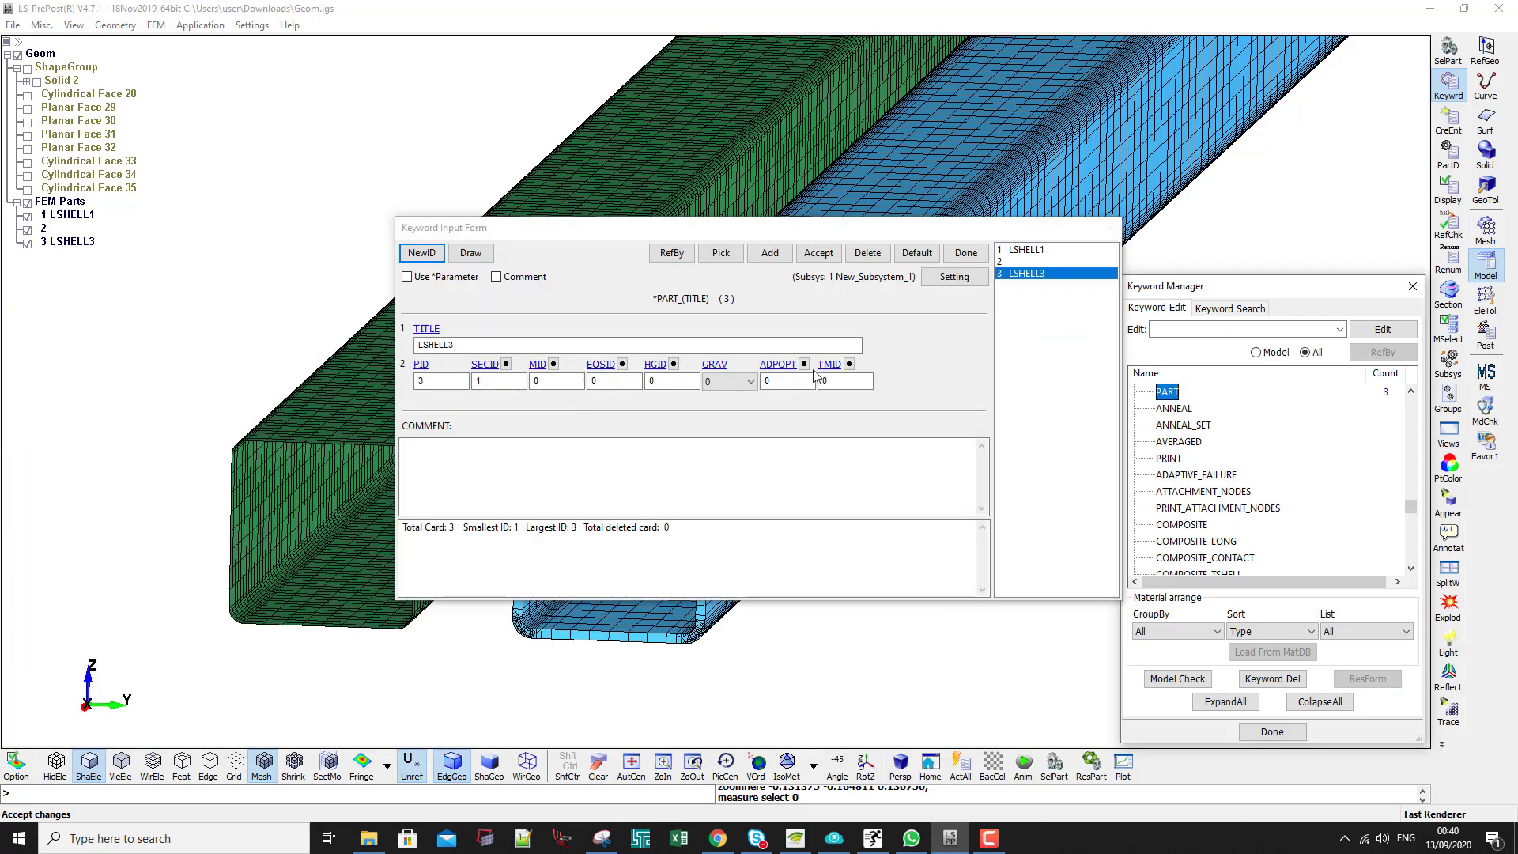
Accept the LSHELL3 part card with section 1 assigned and close the card
click(822, 254)
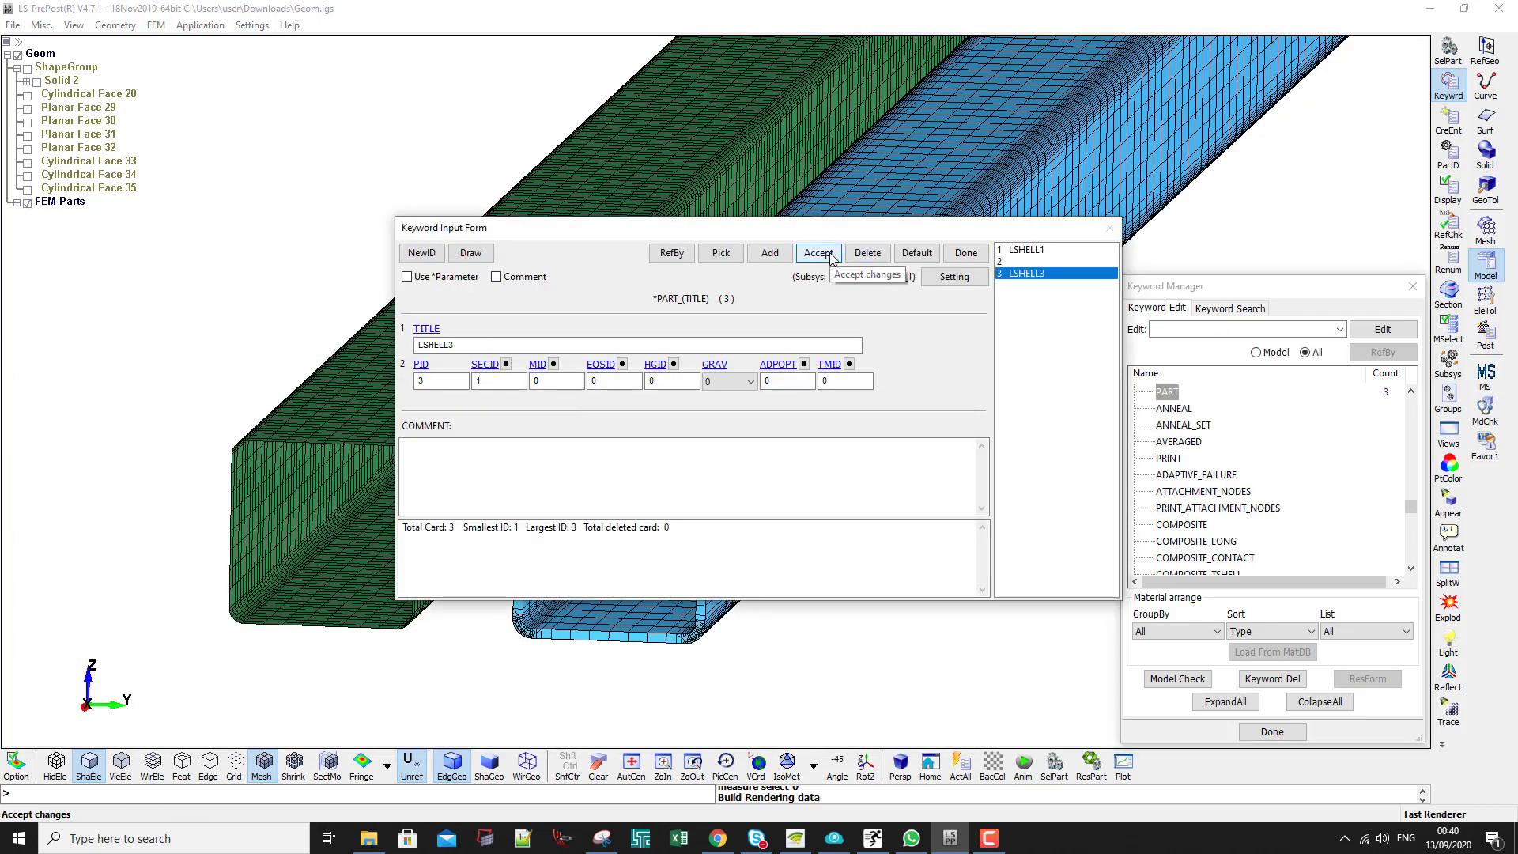
click(966, 252)
click(1229, 309)
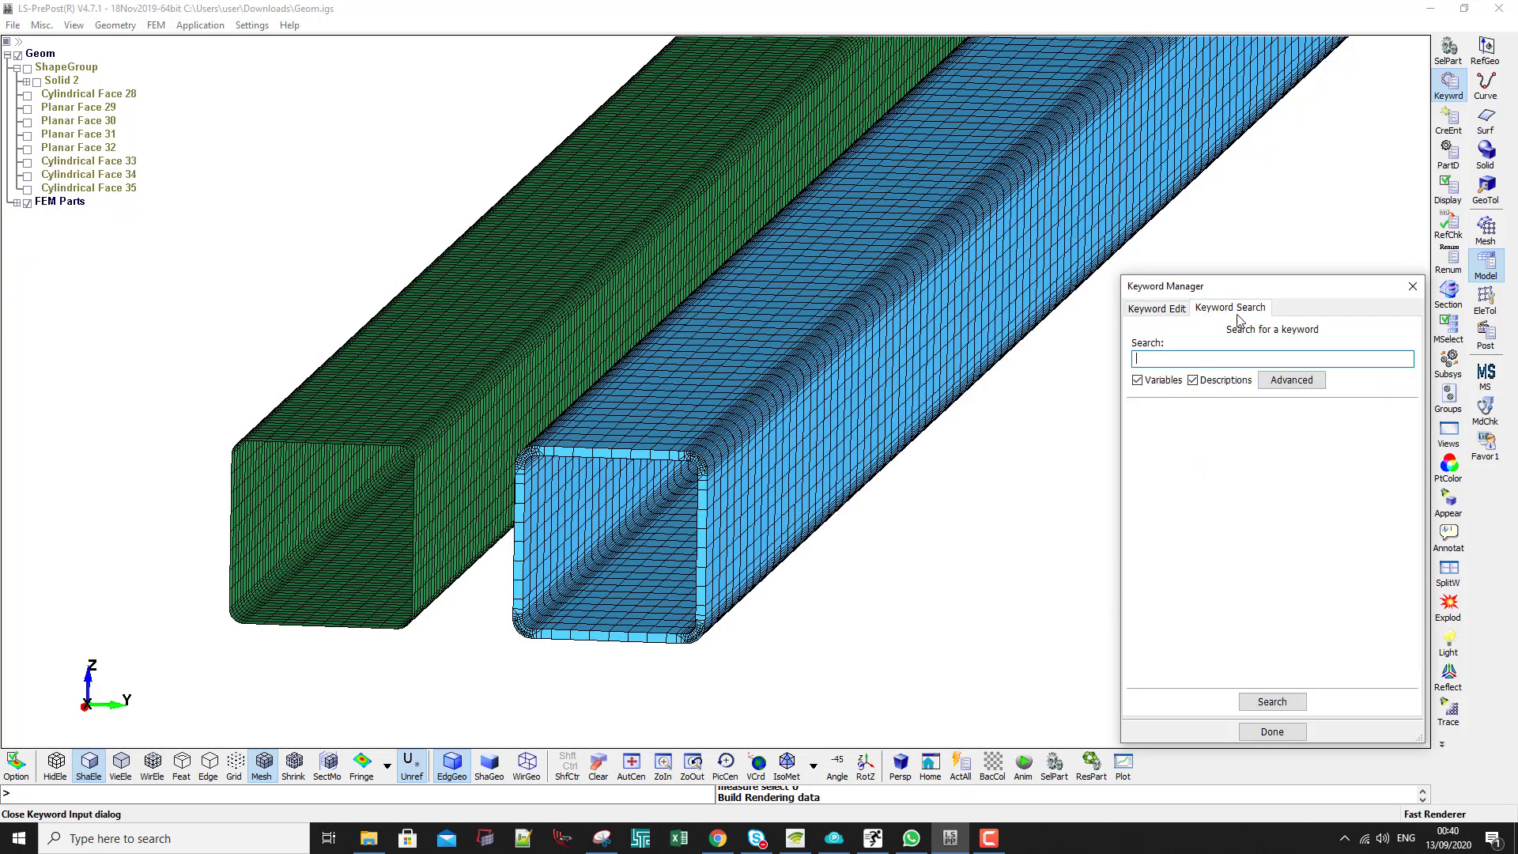
click(1169, 310)
drag(1184, 289, 1044, 217)
Turn on the shell thickness display for all visible parts
click(1446, 503)
drag(1045, 224, 693, 217)
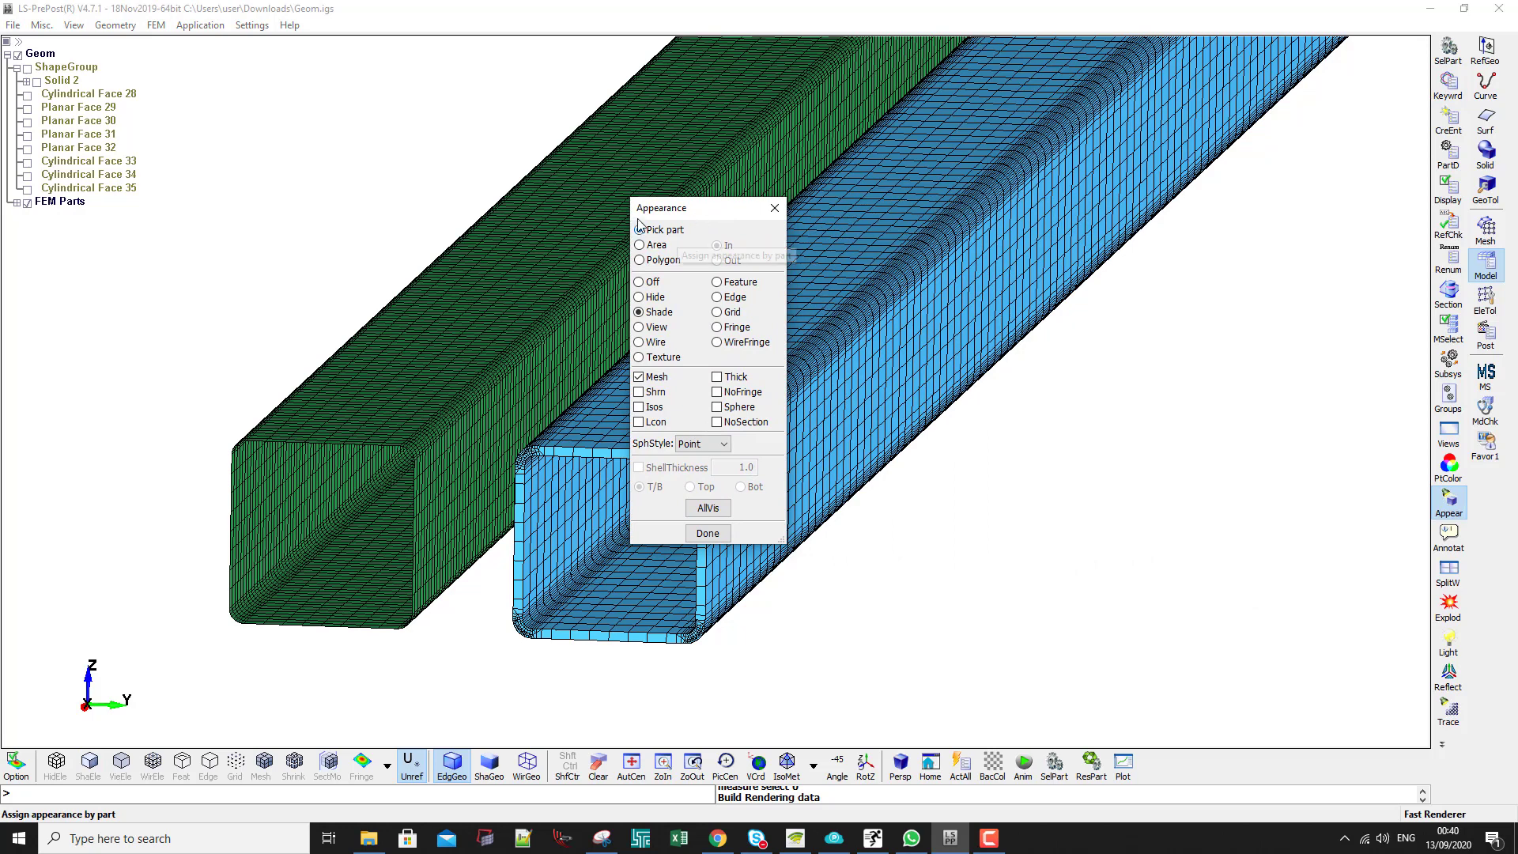
click(663, 229)
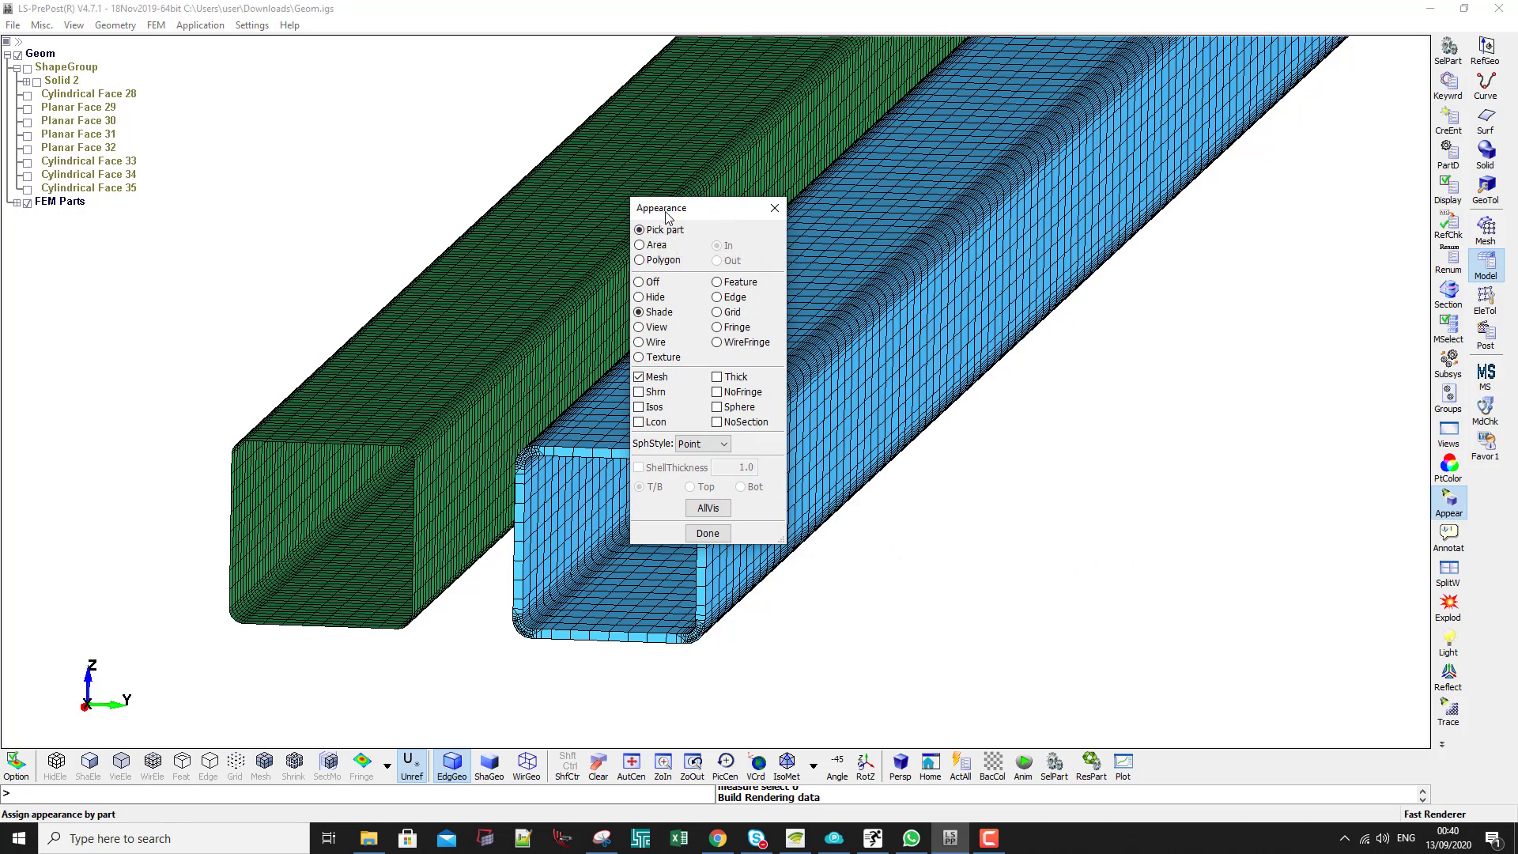
click(717, 377)
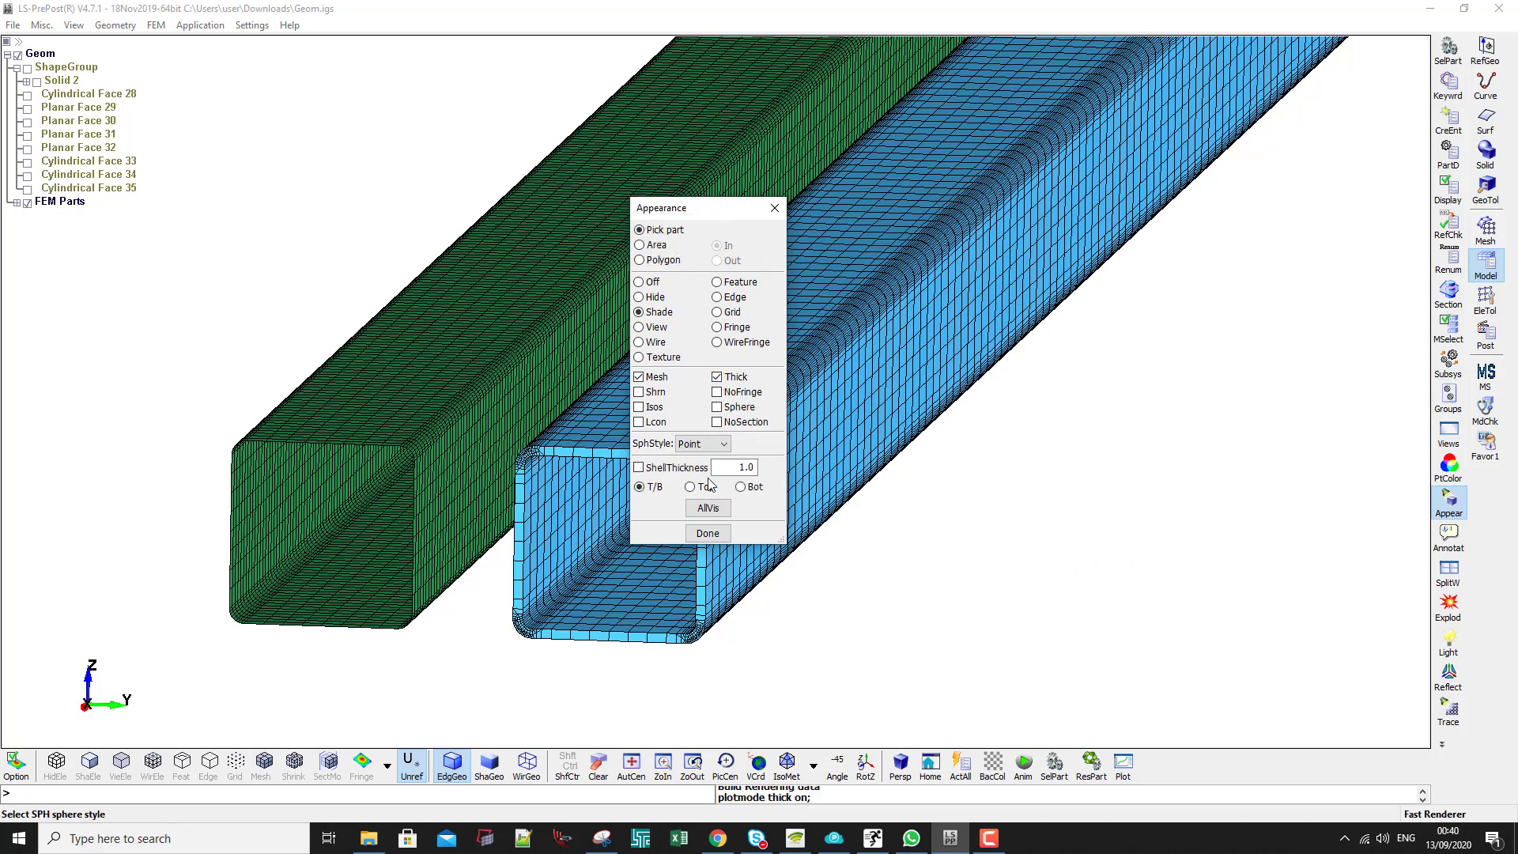
click(706, 508)
Compare the thickened shell tube with the solid tube at their front ends, in close-up, front view and an oblique view
scroll(522, 508, up, 3)
scroll(379, 450, up, 2)
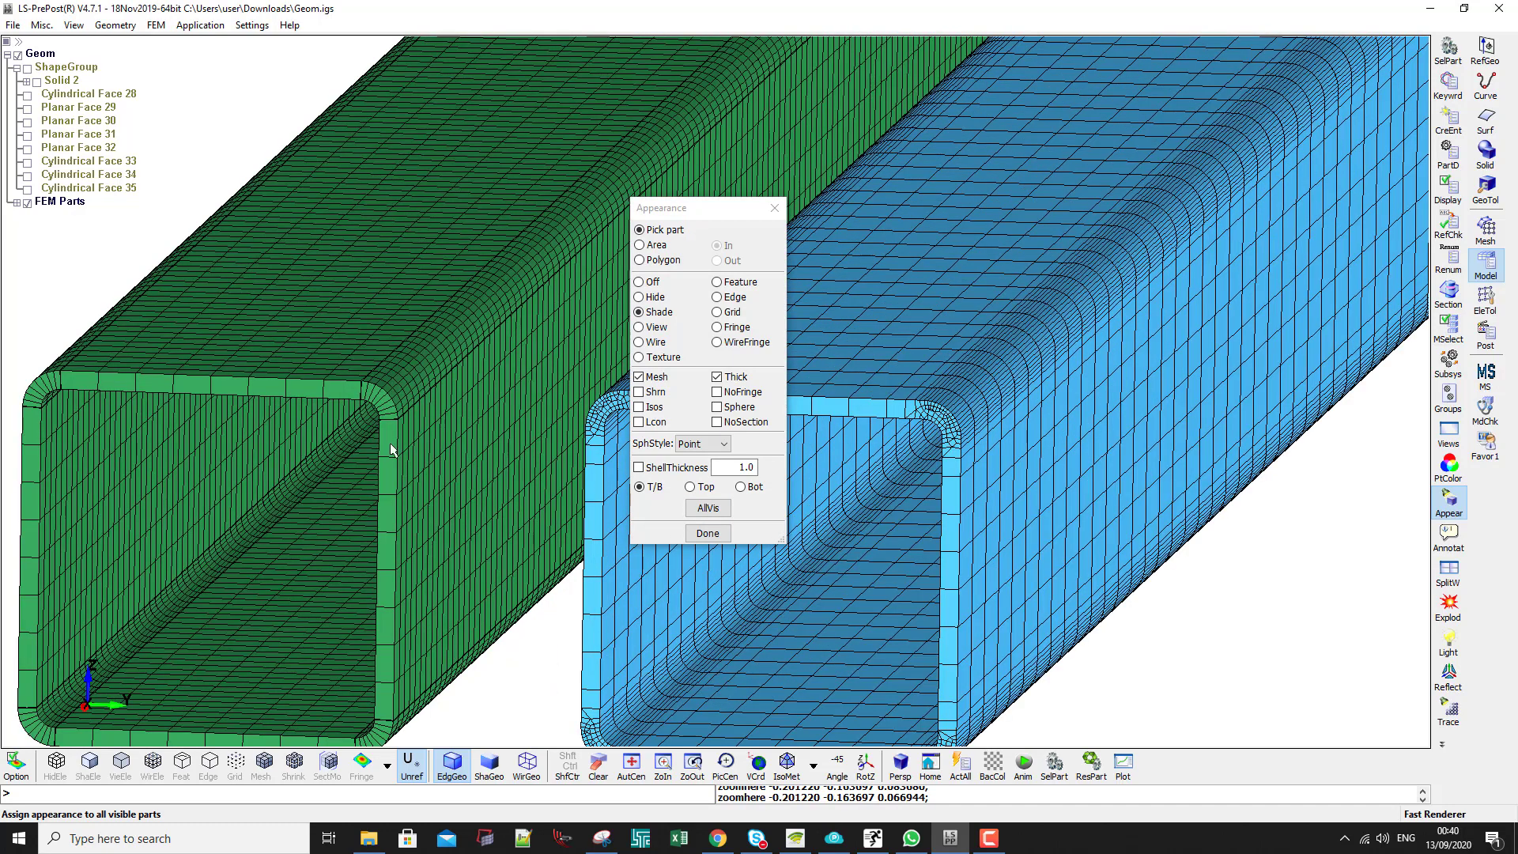
middle_drag(390, 449, 569, 426)
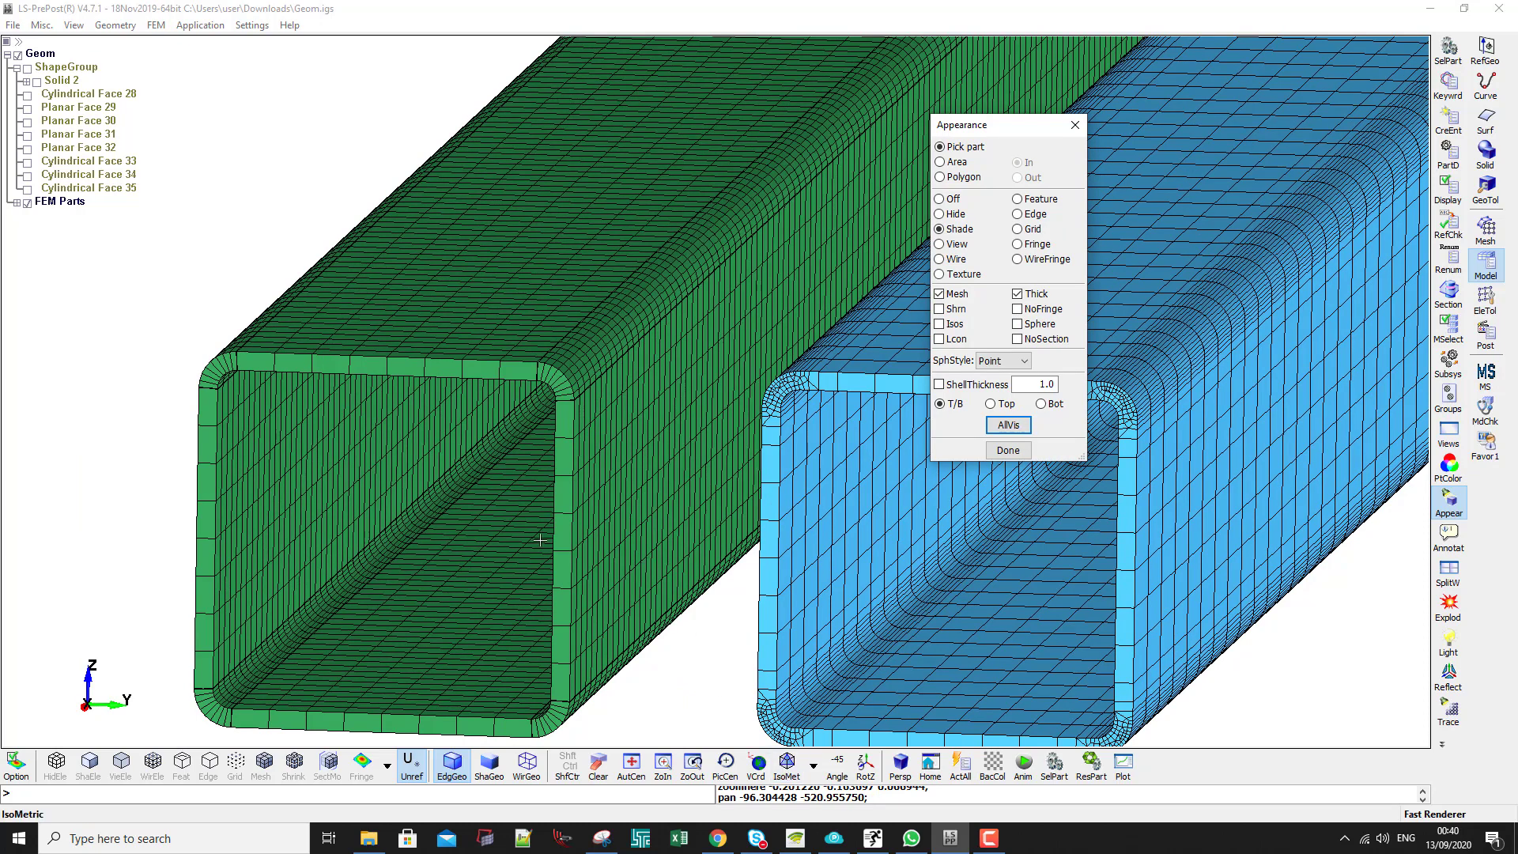
click(812, 765)
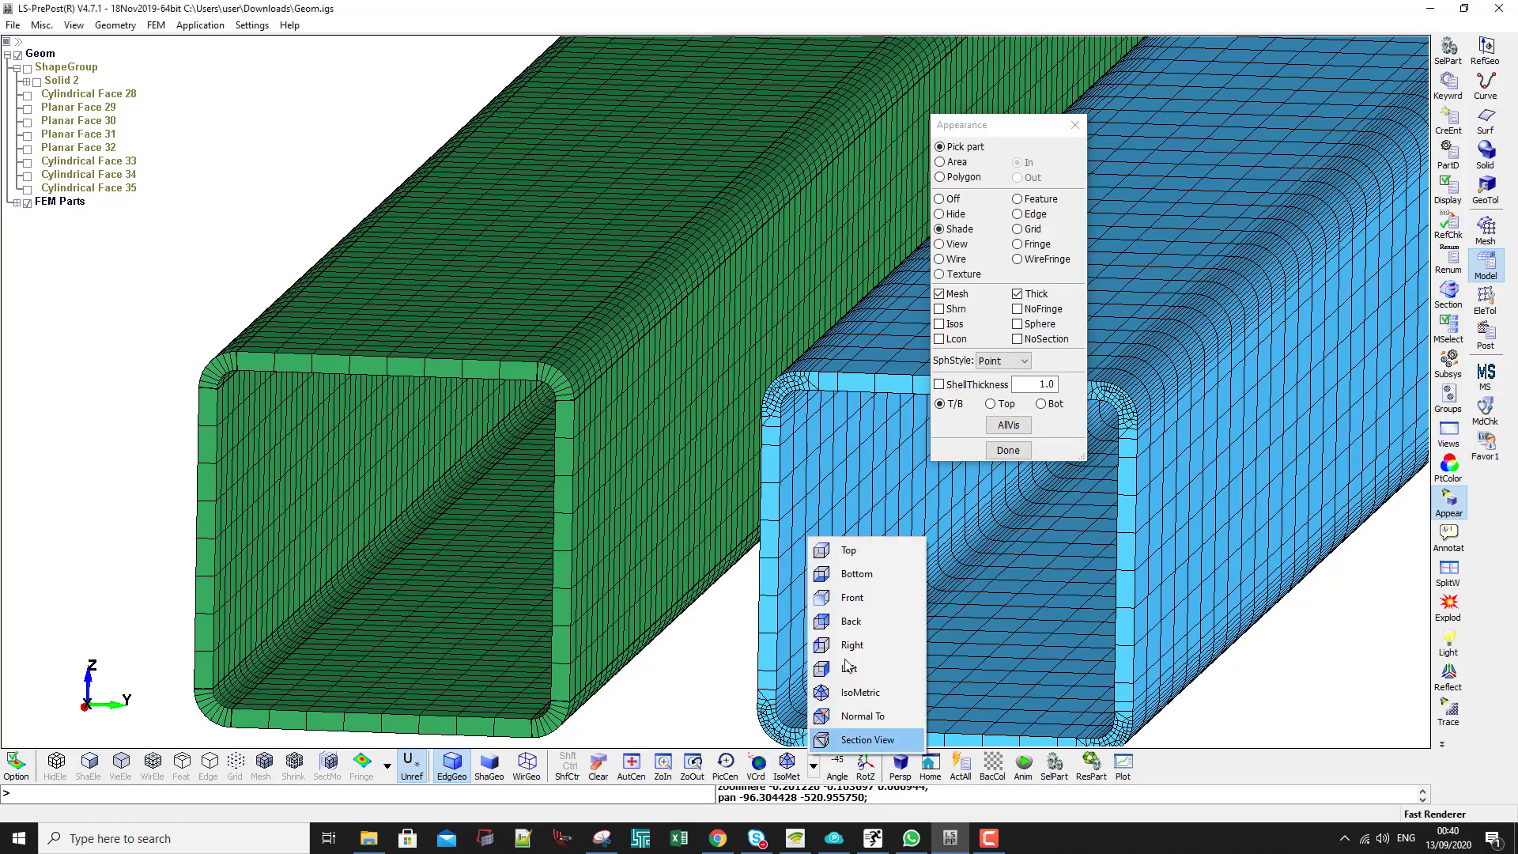
click(851, 597)
scroll(609, 453, up, 2)
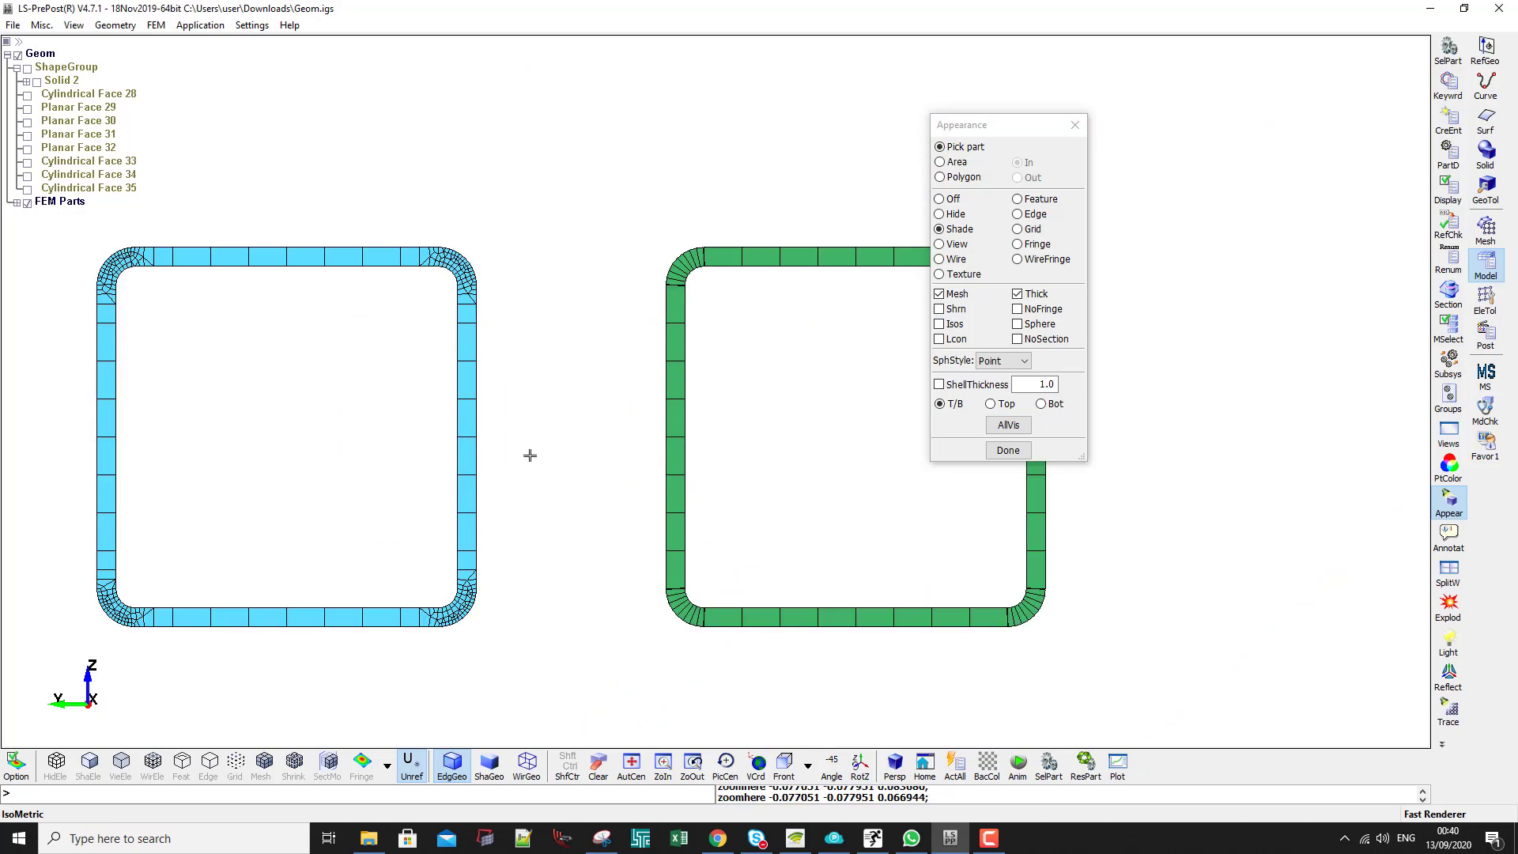
shift+drag(641, 521, 624, 531)
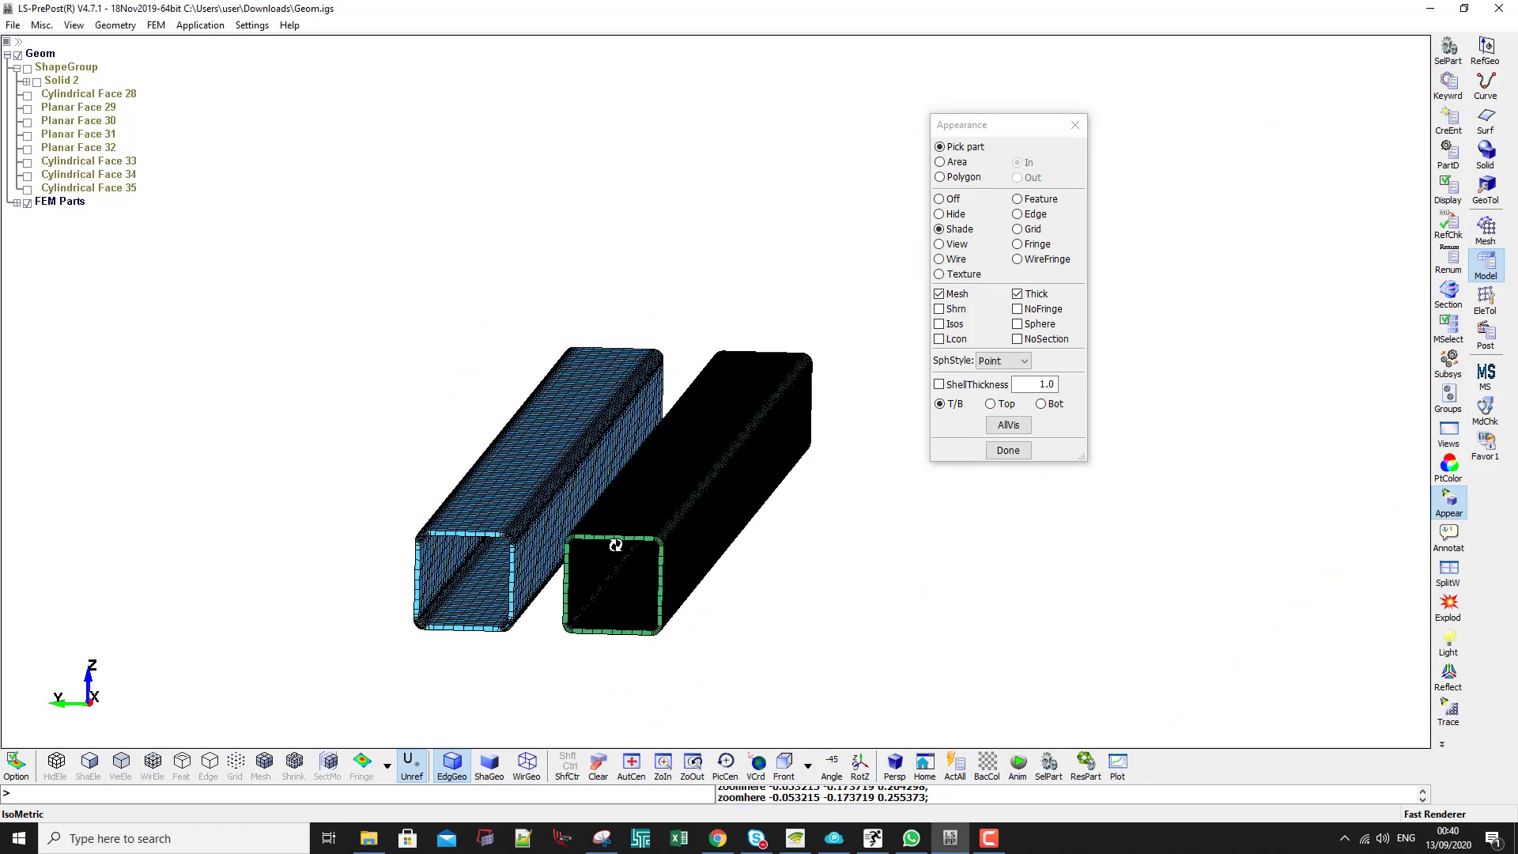
scroll(504, 645, up, 3)
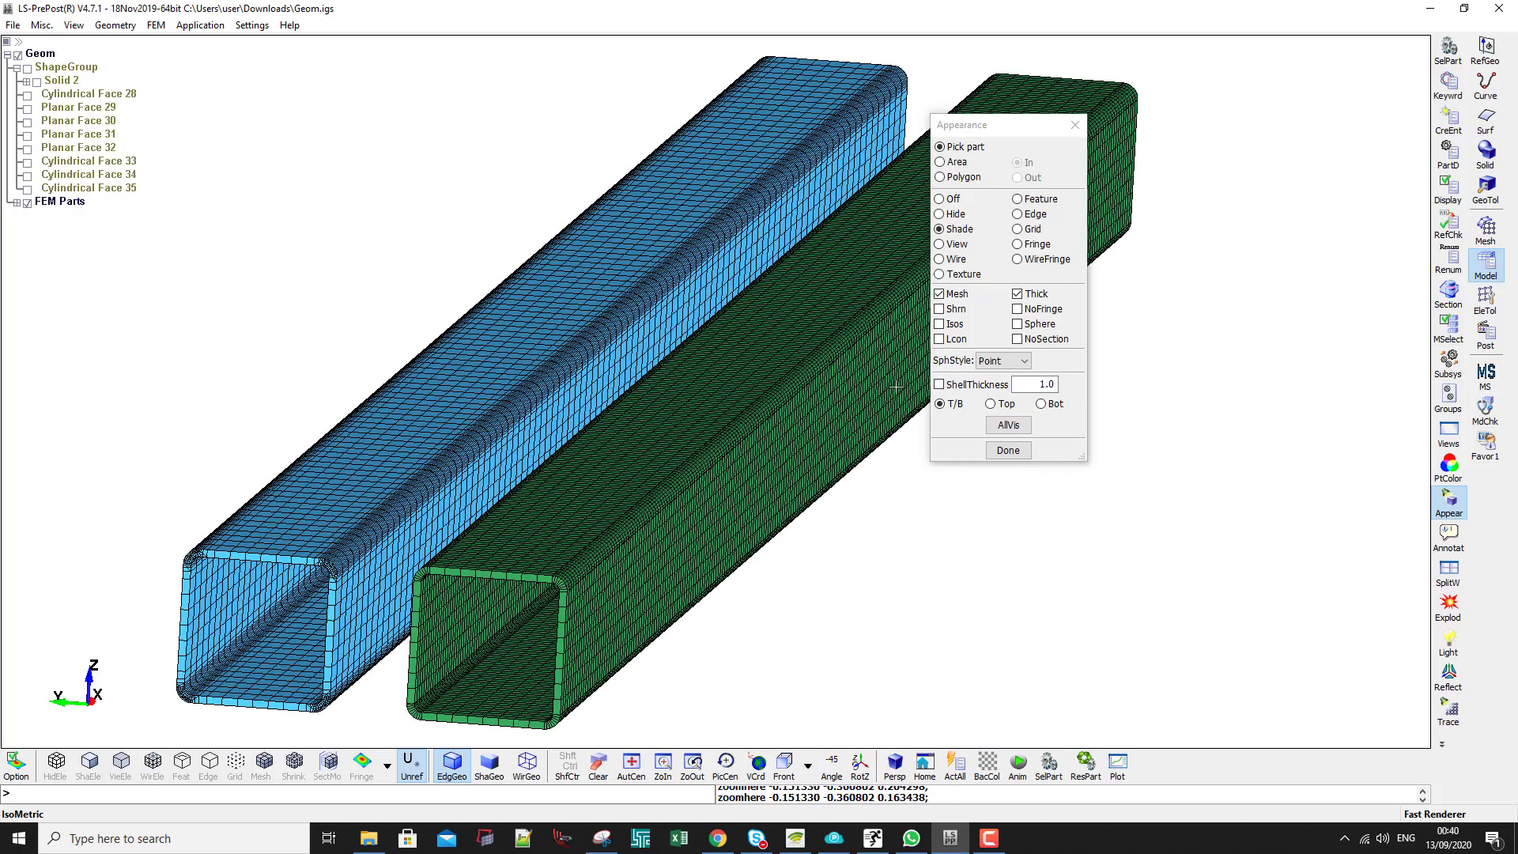
Turn off the shell thickness display for all visible parts and examine the shell tube's open front end and rounded corners
click(1018, 294)
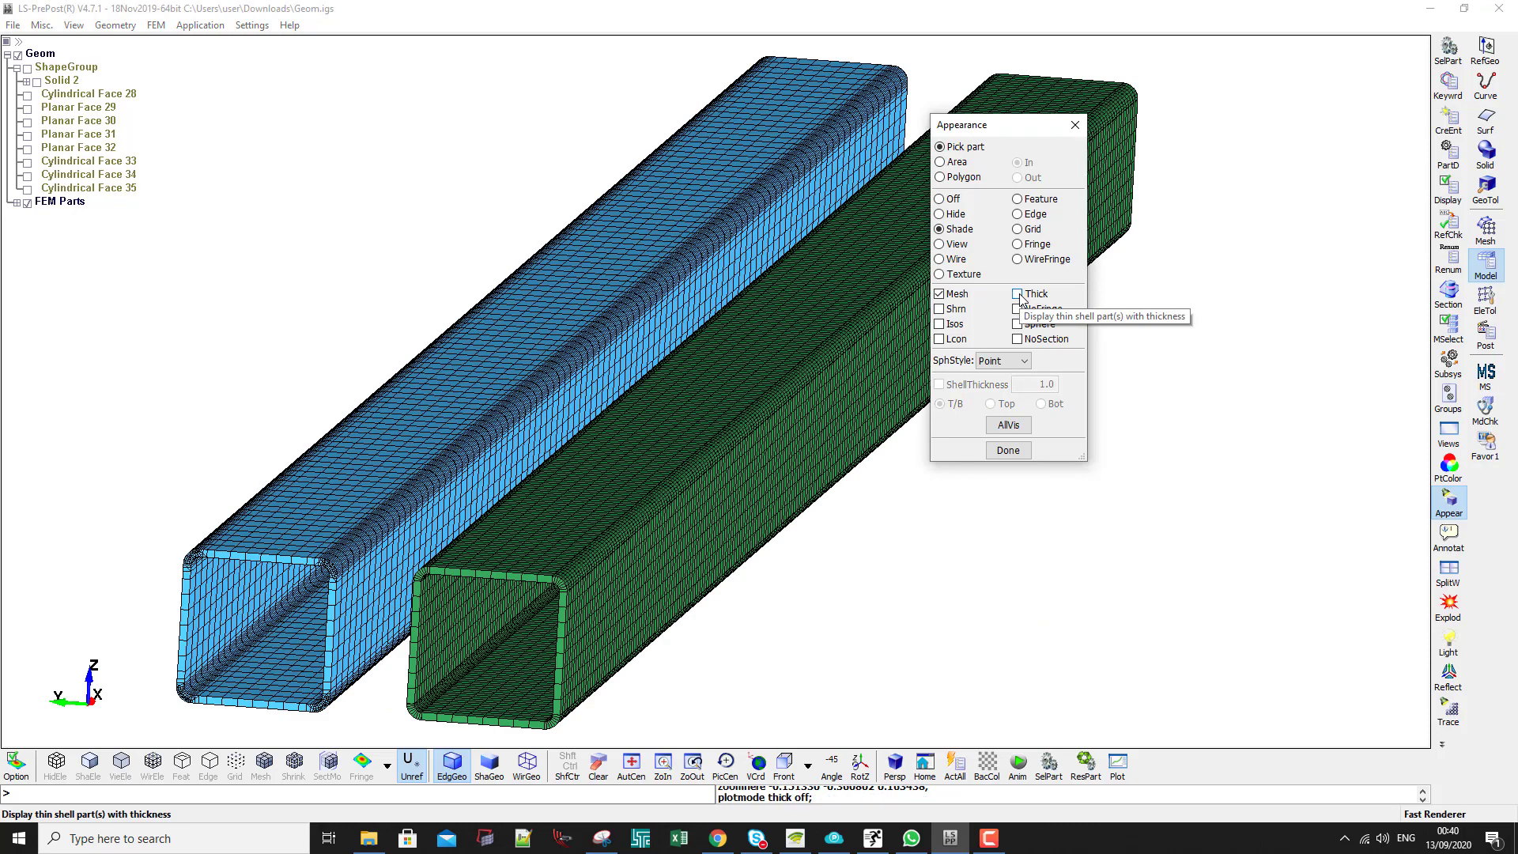
click(1009, 425)
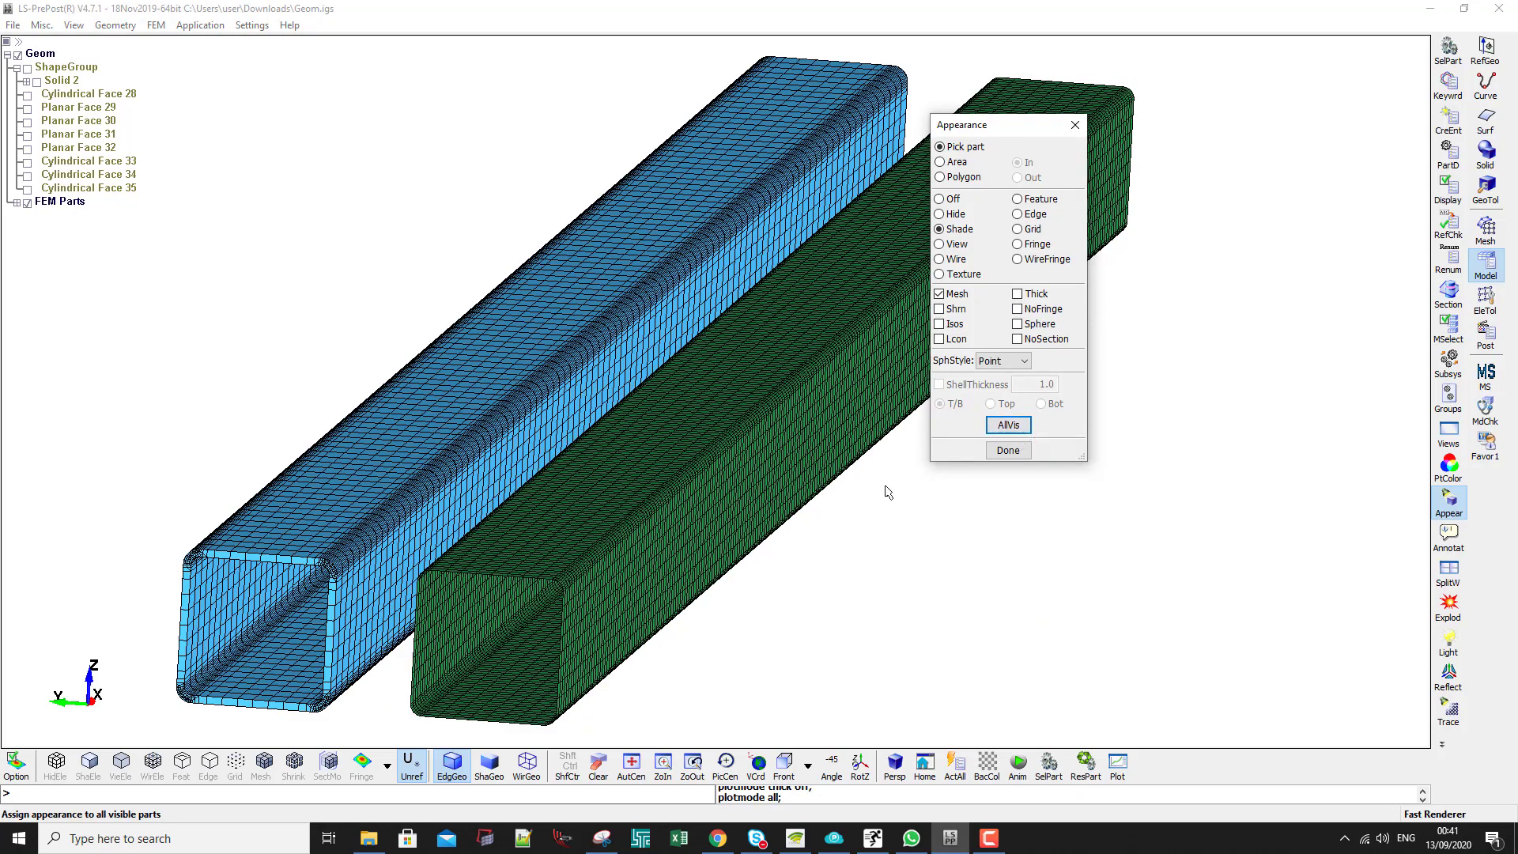
scroll(629, 554, down, 3)
shift+drag(615, 576, 641, 570)
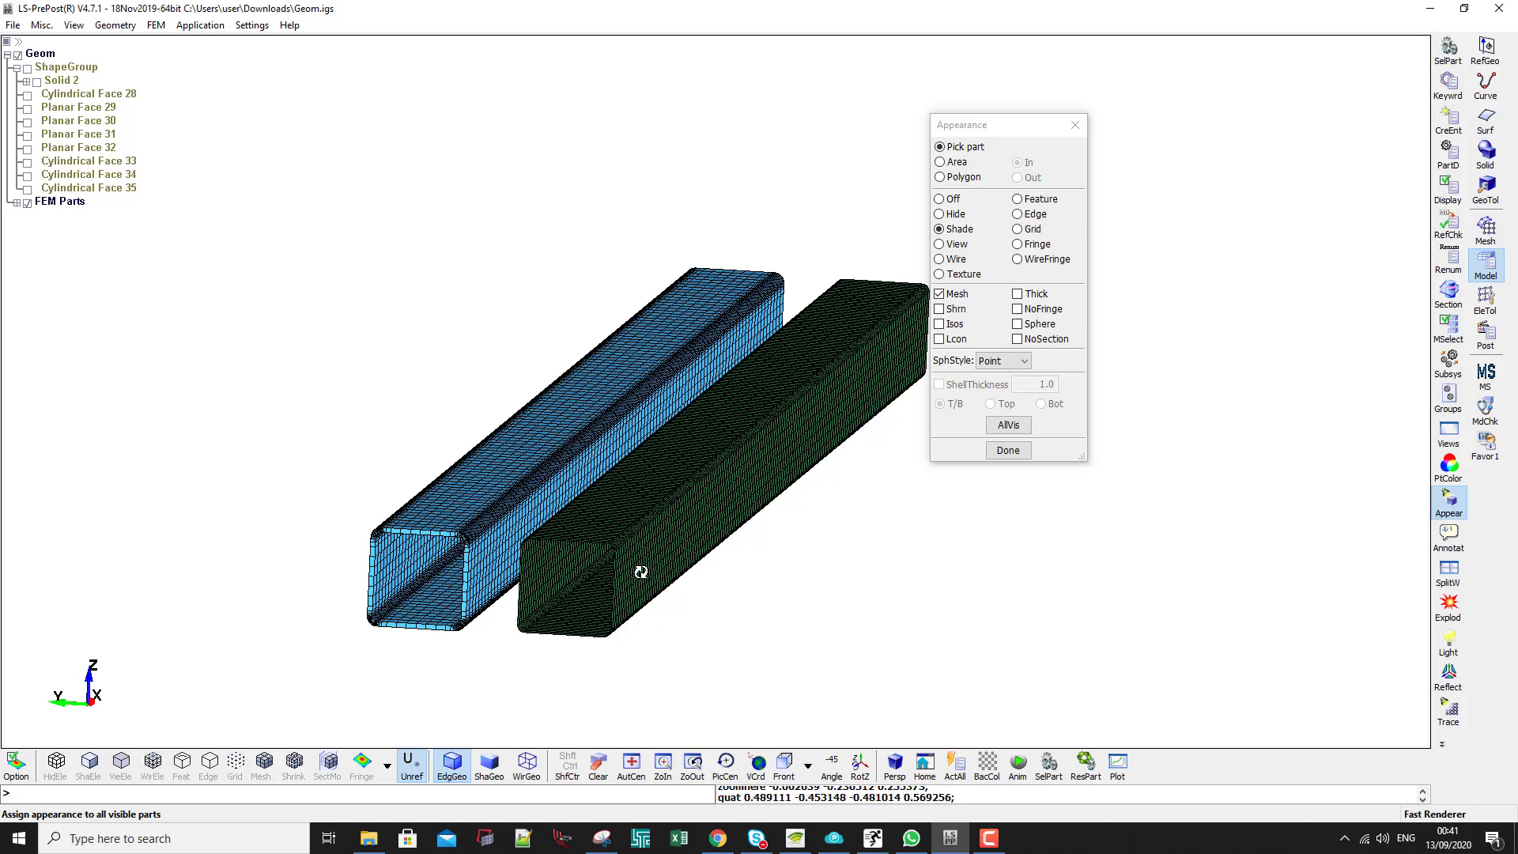
mouse_move(627, 579)
shift+middle_down()
mouse_move(604, 562)
mouse_move(624, 563)
shift+middle_up()
mouse_move(624, 563)
shift+mouse_down()
mouse_move(637, 569)
mouse_move(622, 577)
shift+mouse_up()
mouse_move(621, 577)
shift+middle_down()
mouse_move(609, 571)
mouse_move(624, 528)
shift+middle_up()
scroll(515, 606, up, 5)
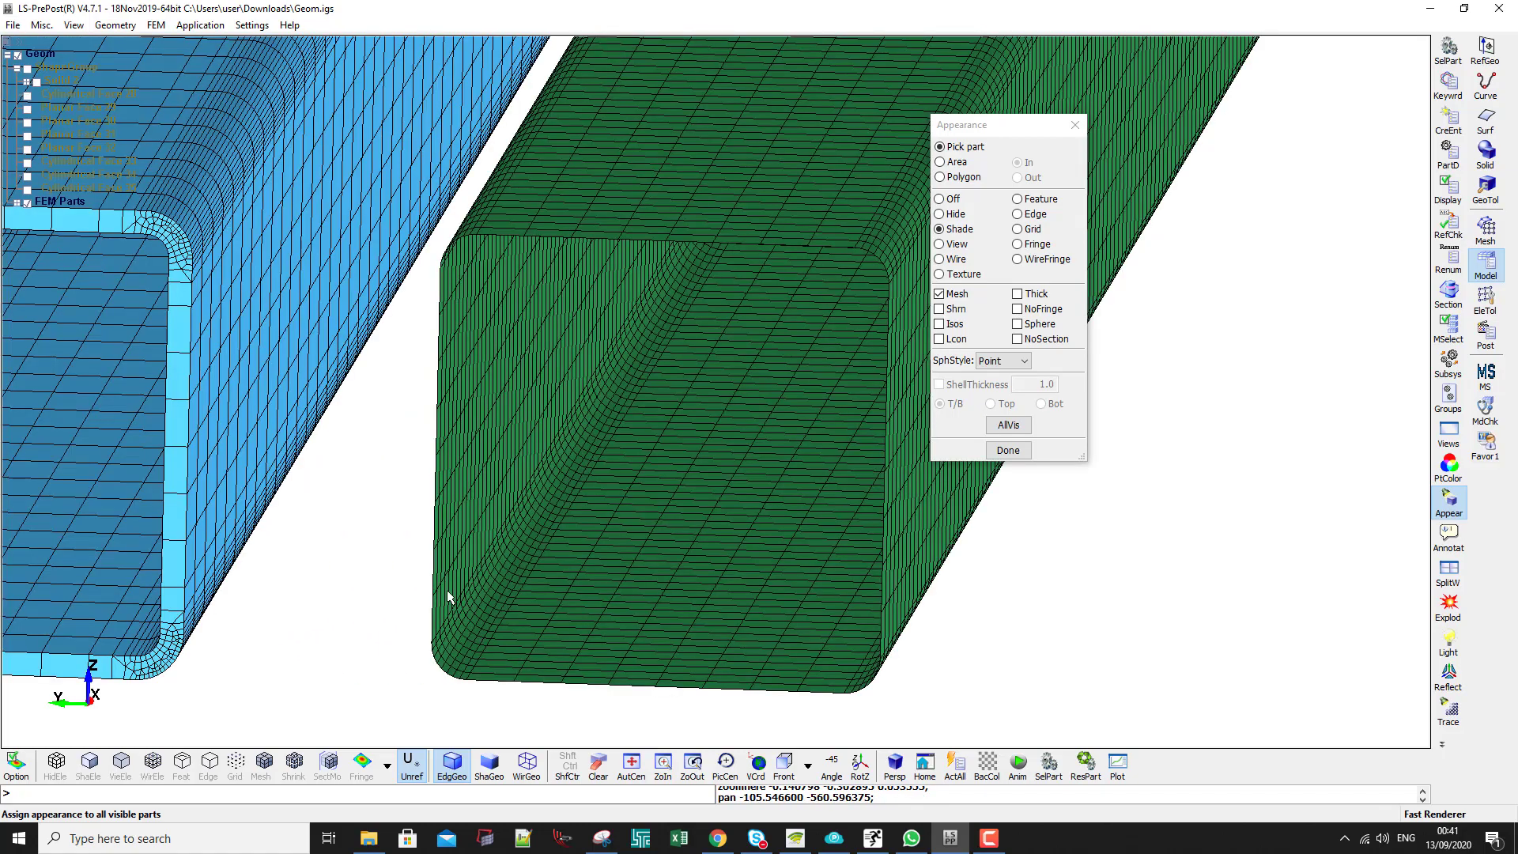
shift+middle_drag(696, 637, 515, 620)
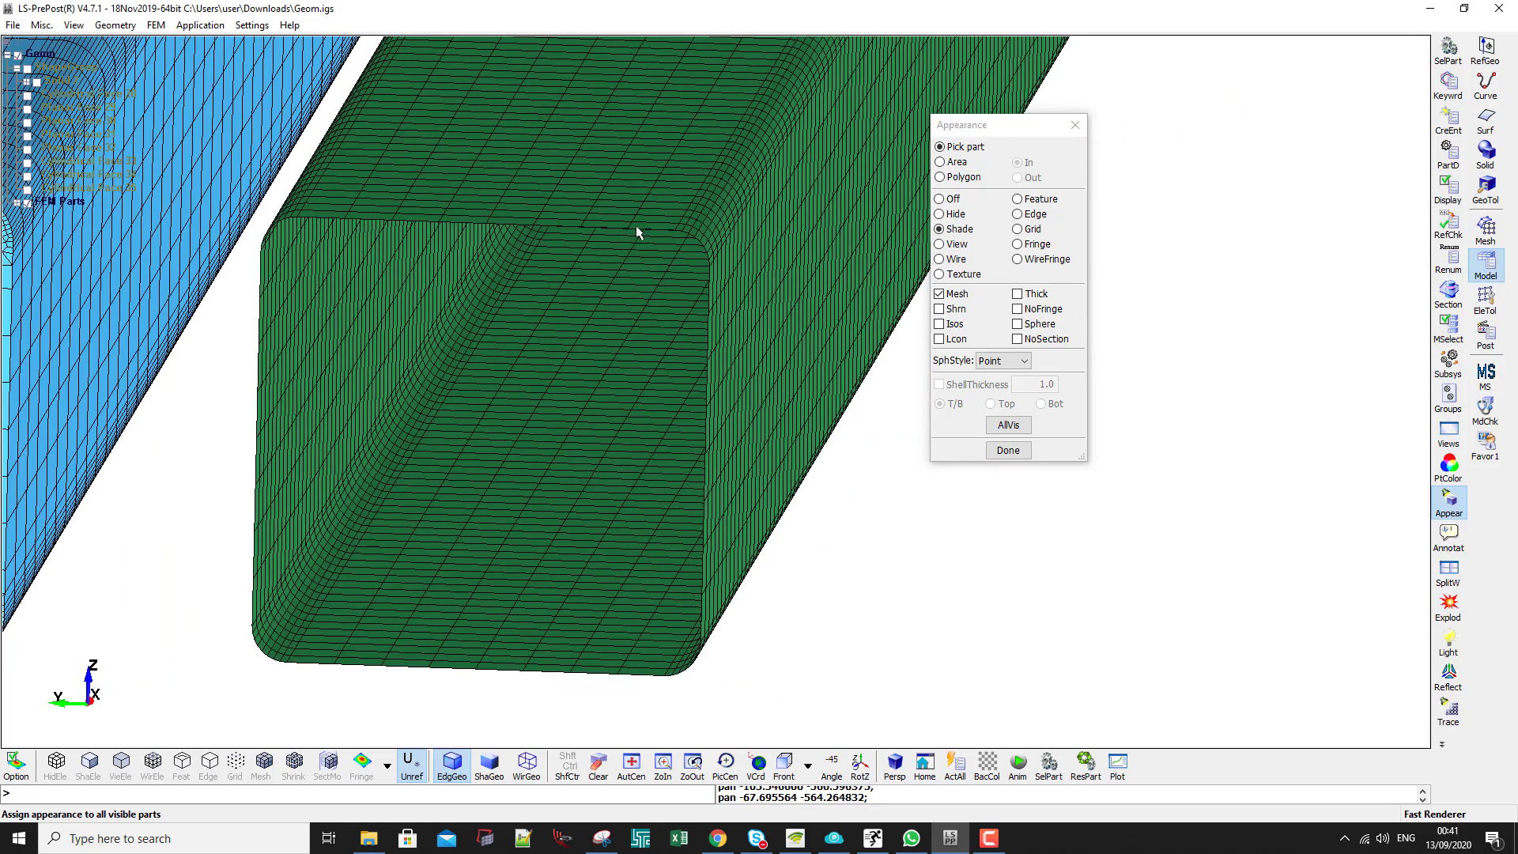
Find the duplicate nodes within a tolerance of 0.25, merge them keeping the smaller node IDs, and accept
click(1486, 299)
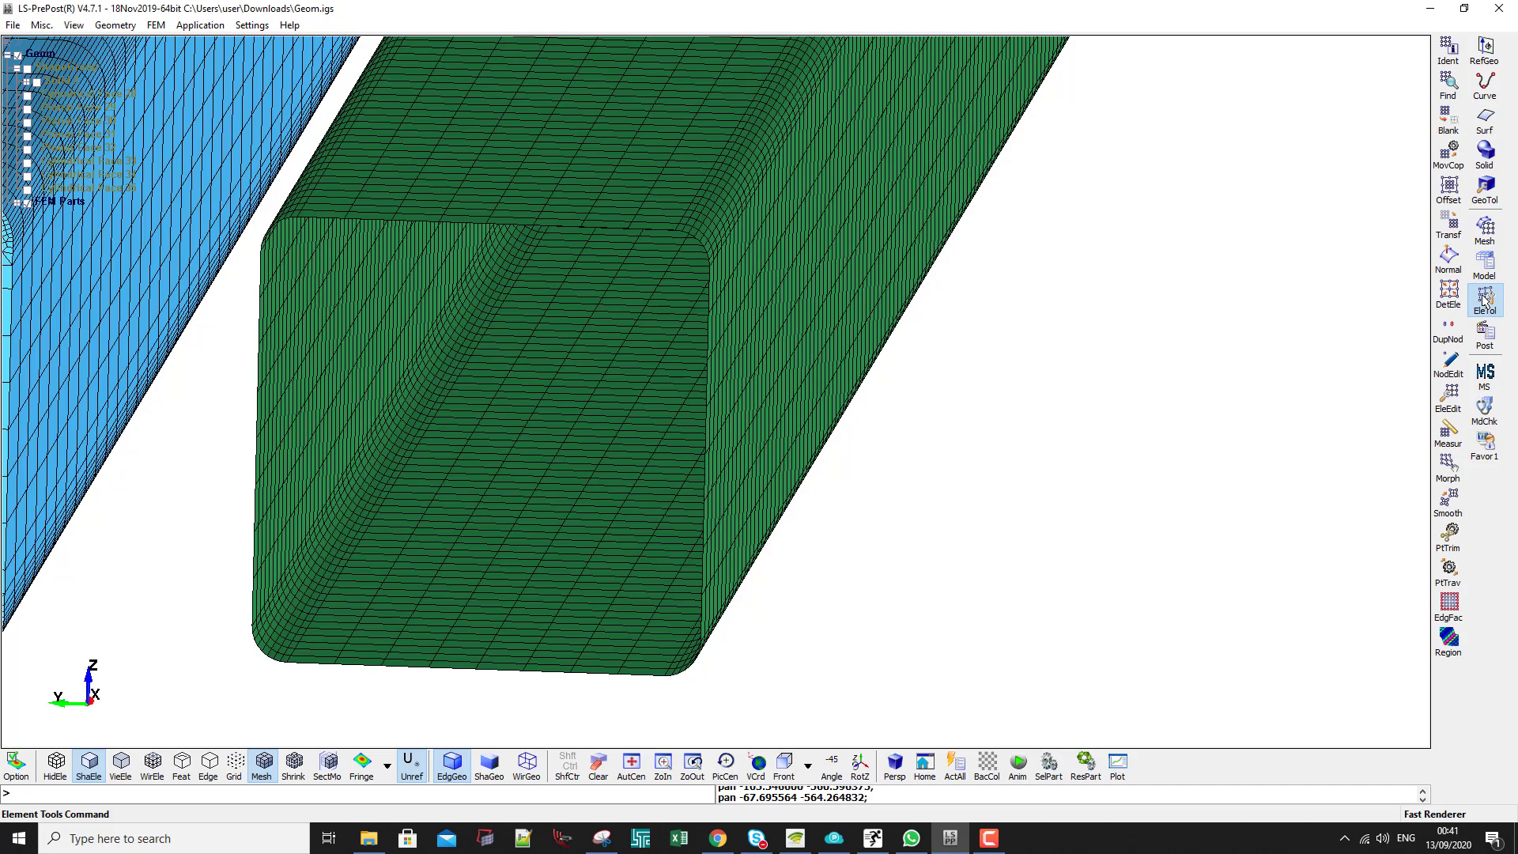
click(1447, 331)
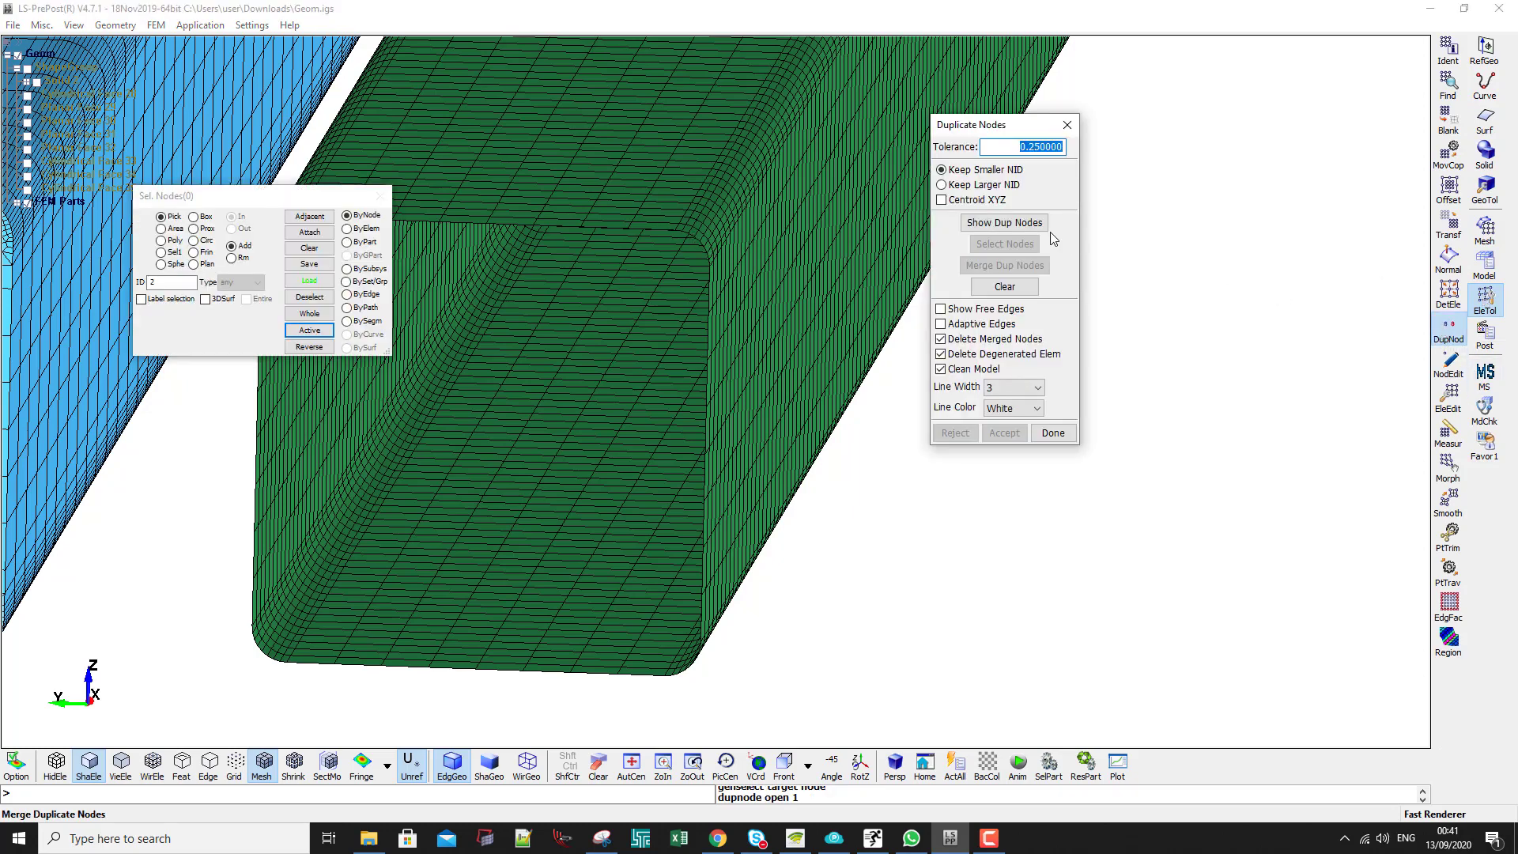
click(1018, 225)
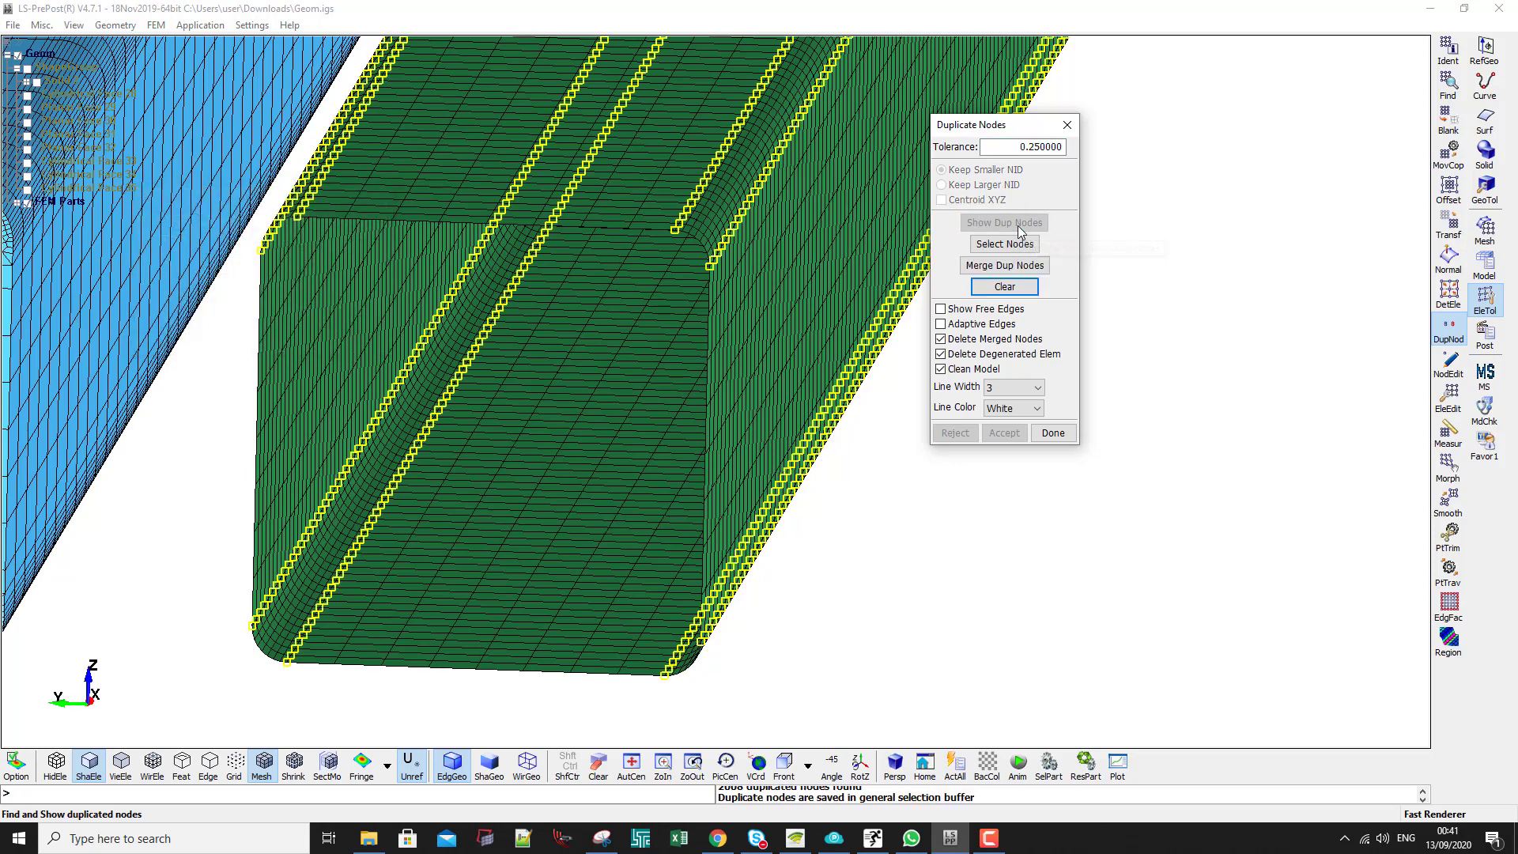
click(1008, 266)
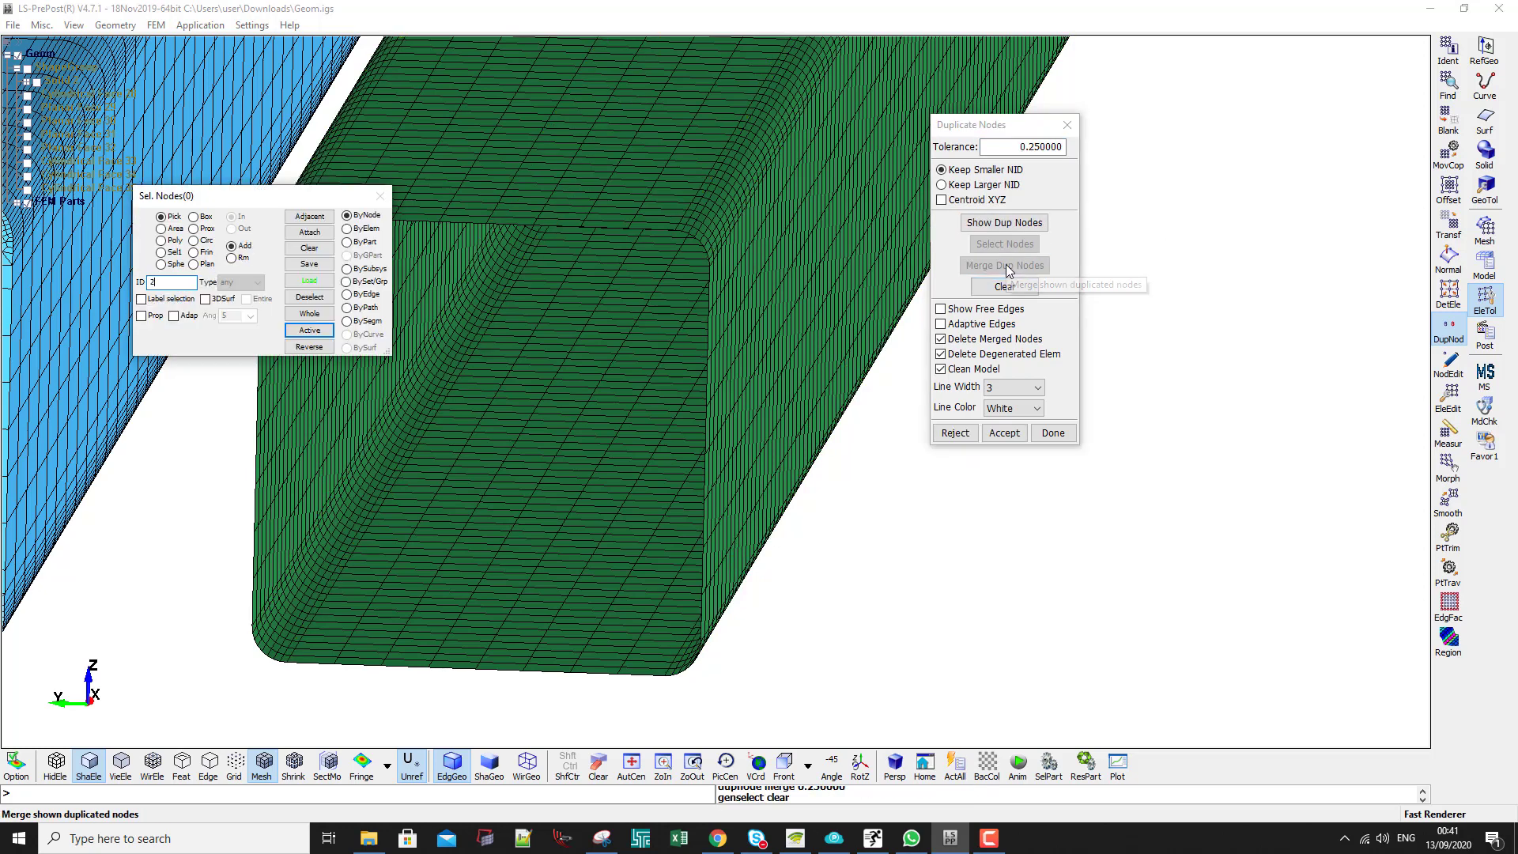
click(1004, 432)
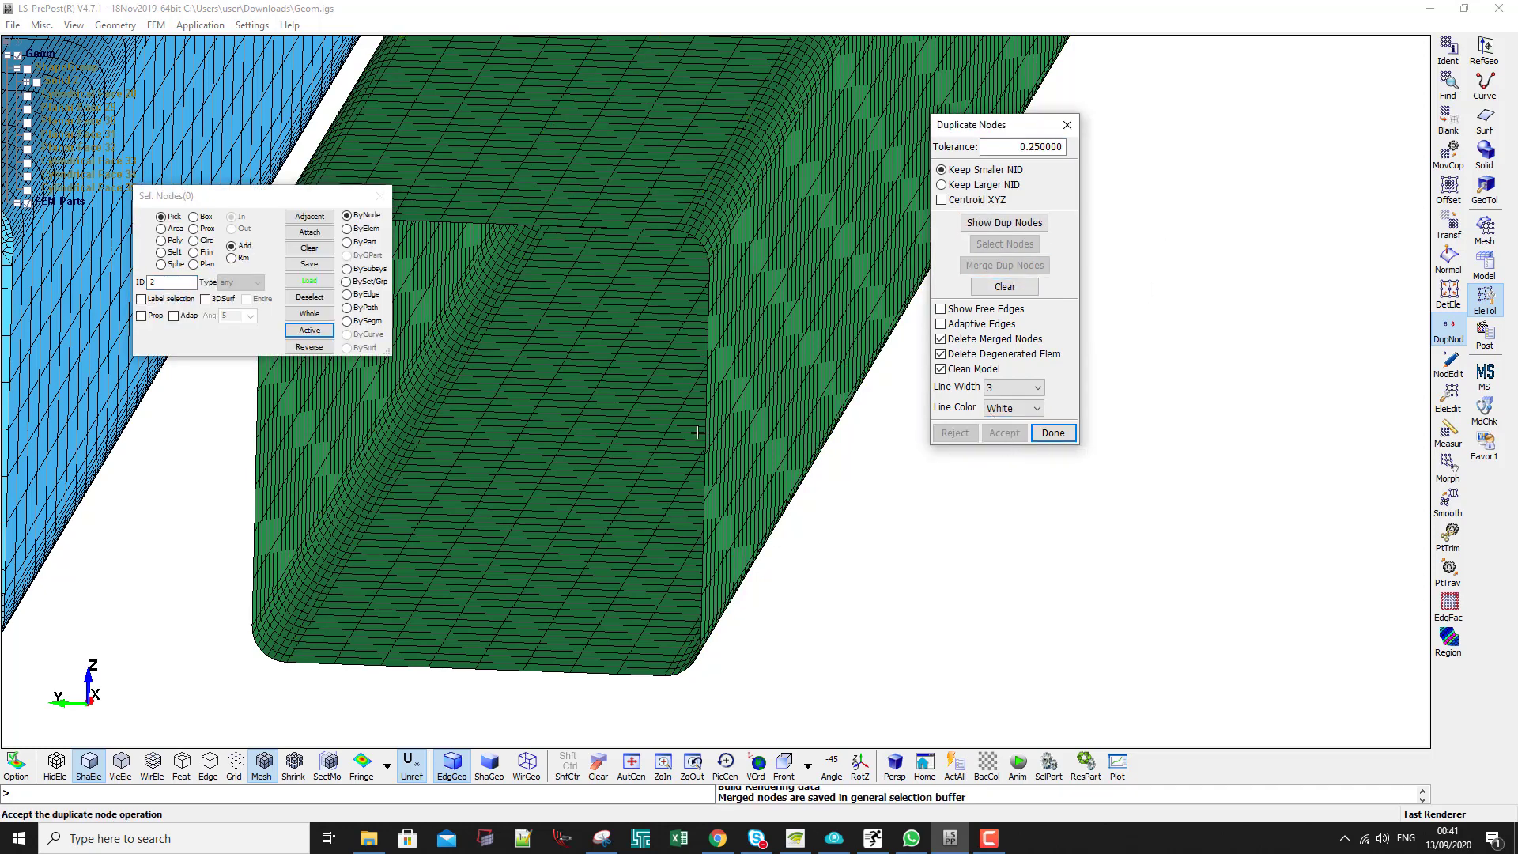
Examine the merged shell mesh along its corner edges and compare it with the neighbouring solid tube
scroll(784, 458, down, 3)
scroll(738, 490, down, 1)
shift+middle_drag(738, 490, 737, 490)
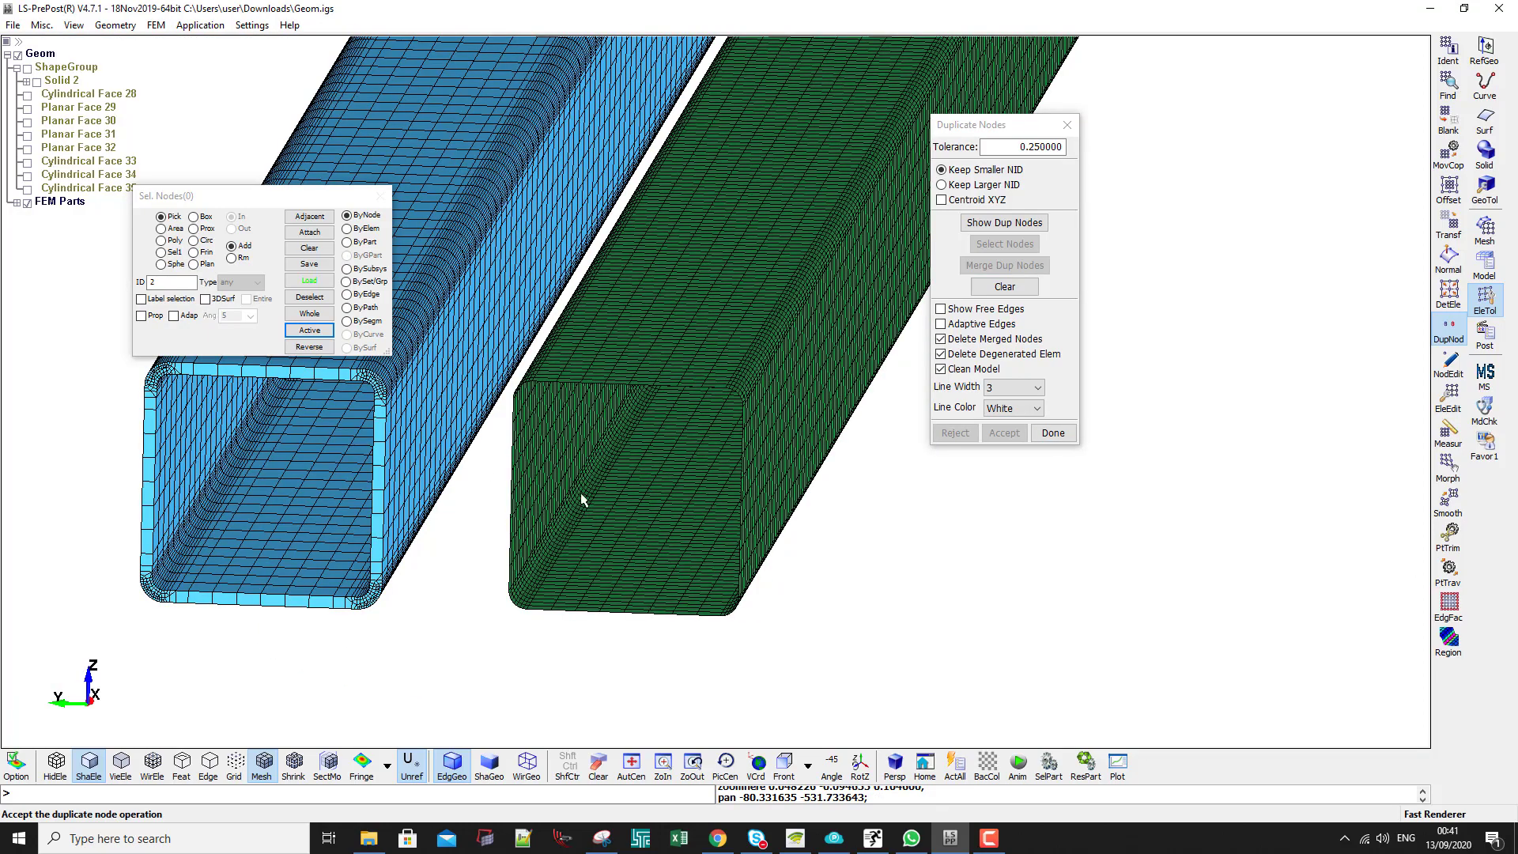
shift+middle_drag(732, 482, 525, 576)
scroll(529, 569, up, 1)
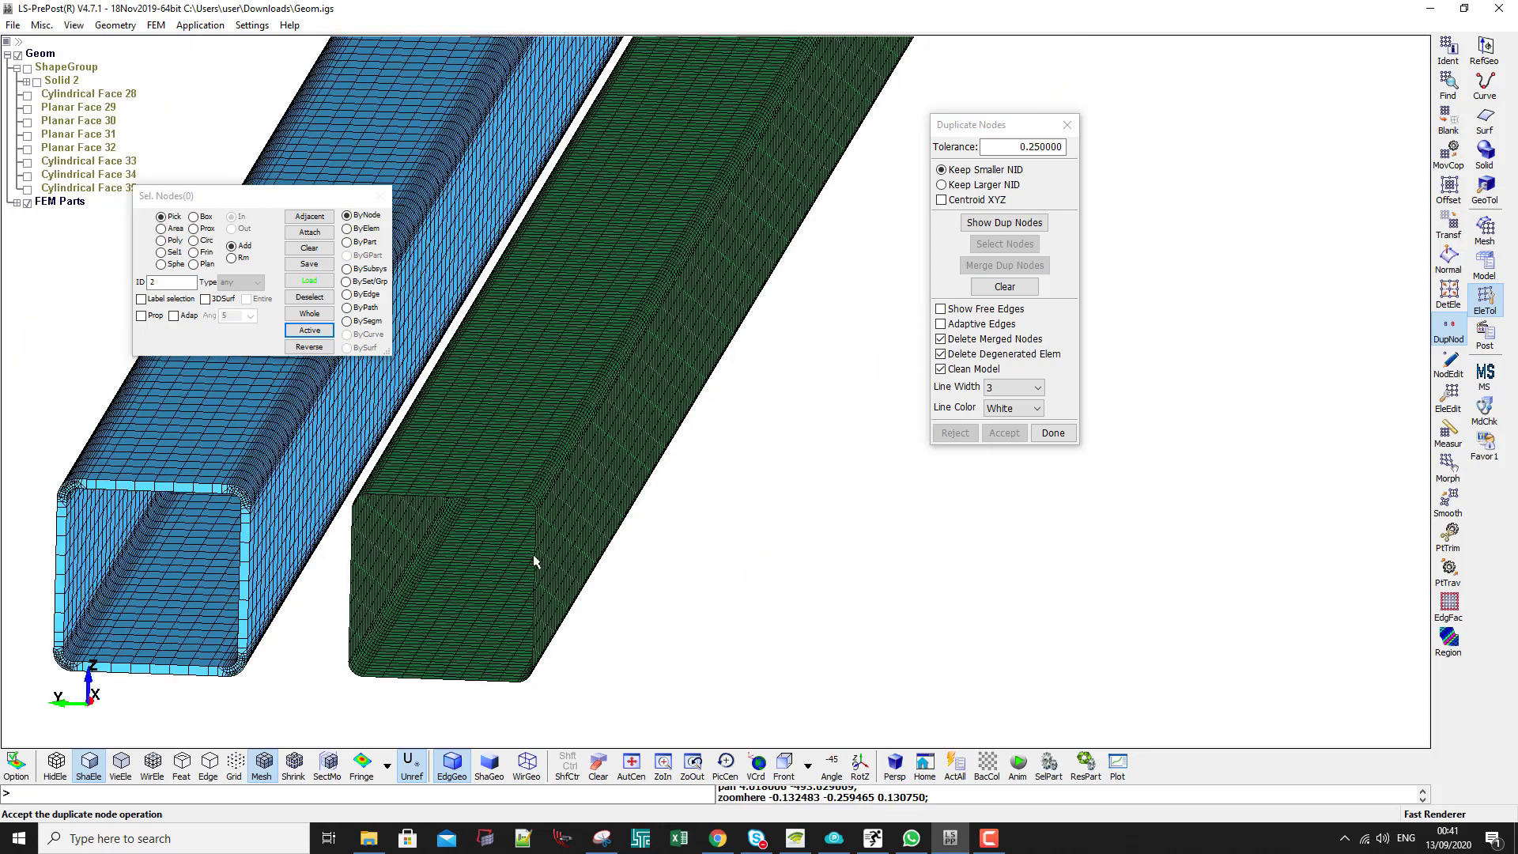
scroll(463, 518, up, 3)
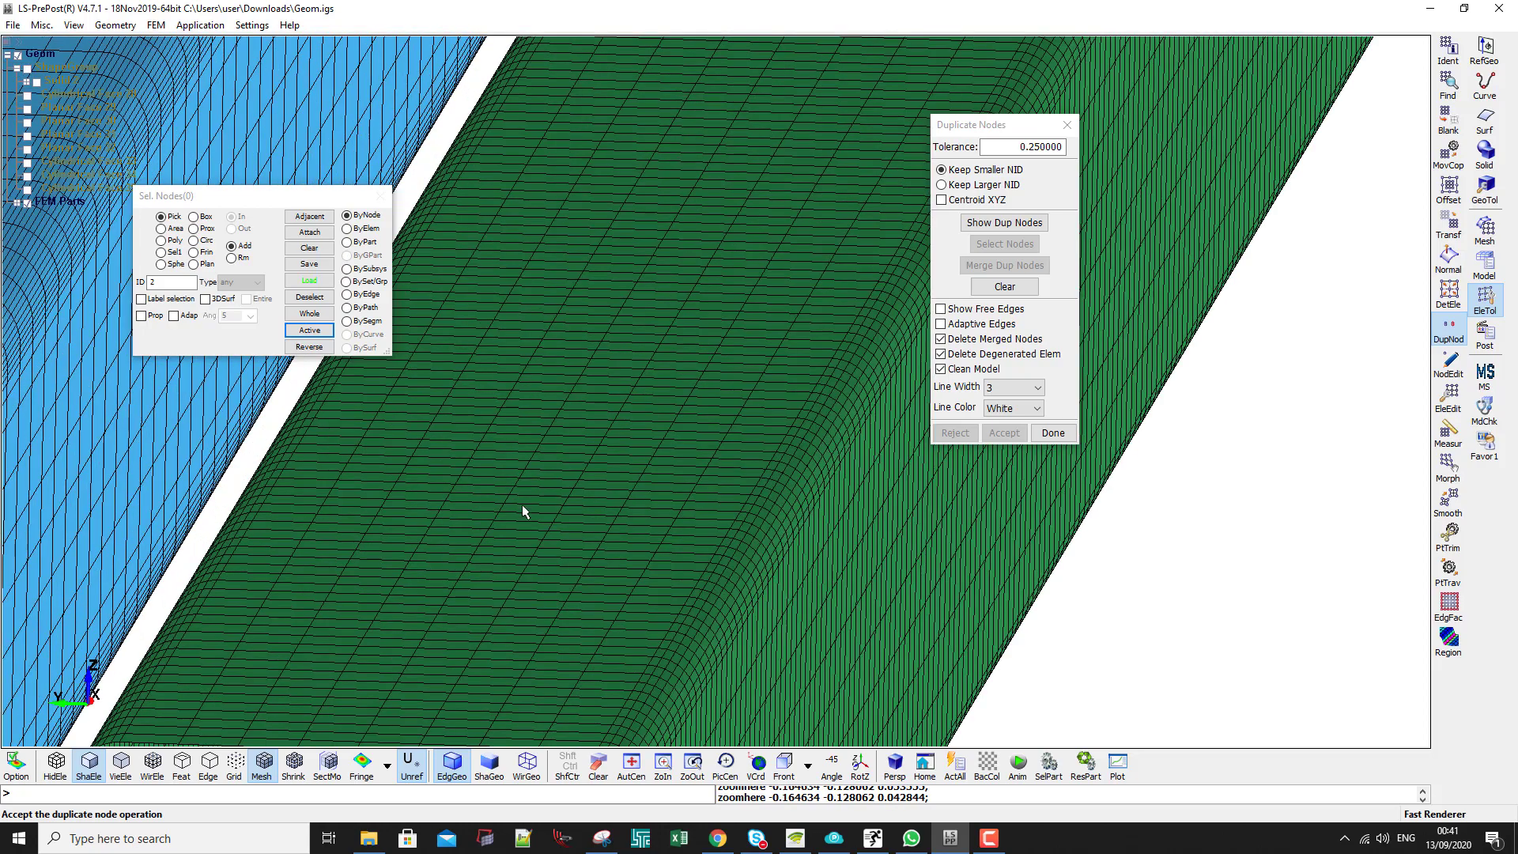
scroll(520, 528, down, 3)
shift+middle_drag(501, 596, 761, 258)
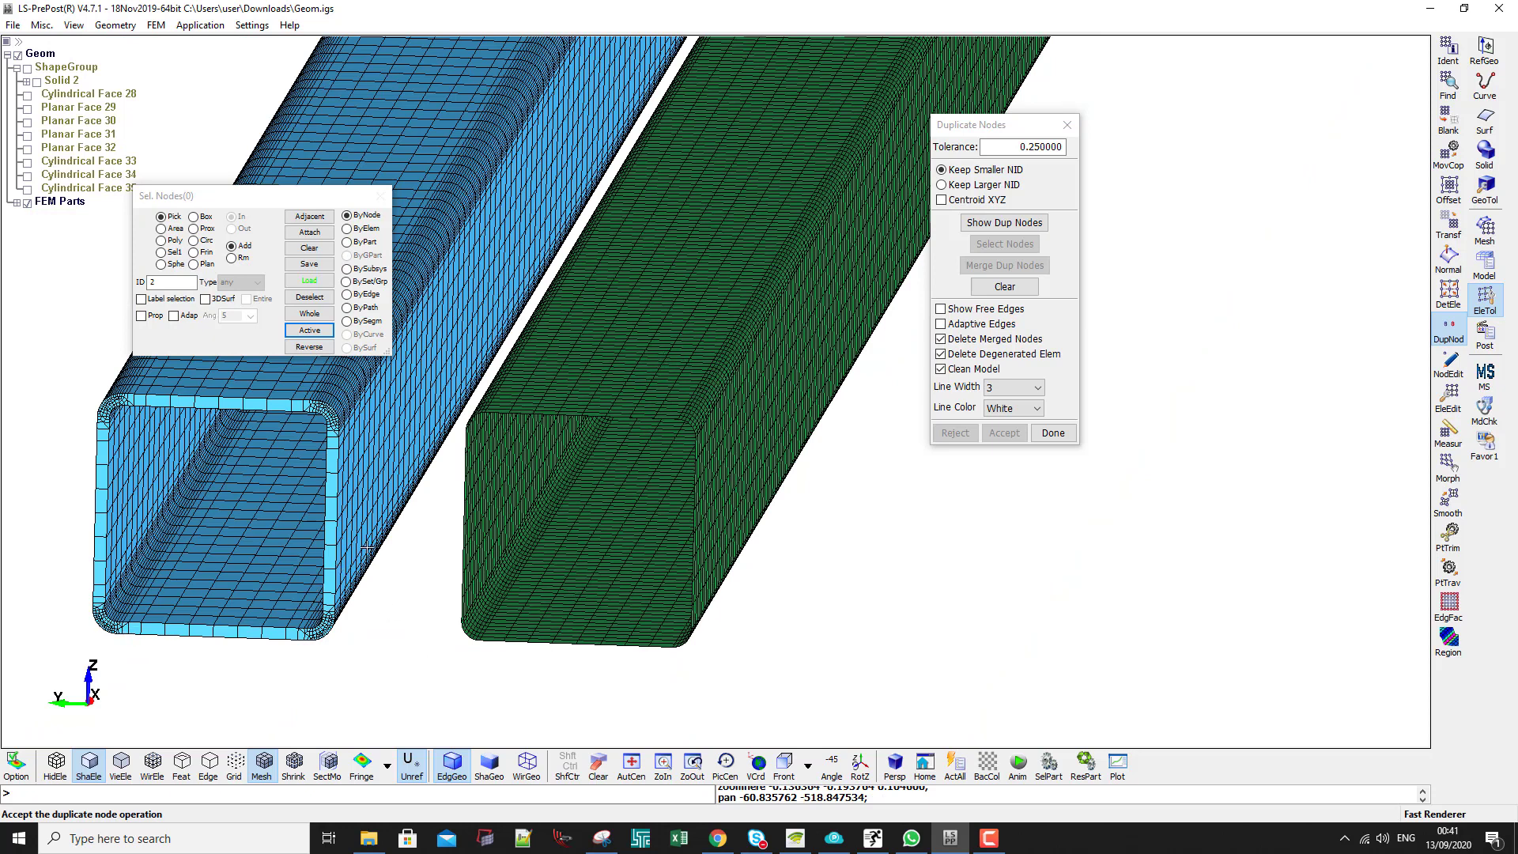
scroll(391, 530, down, 2)
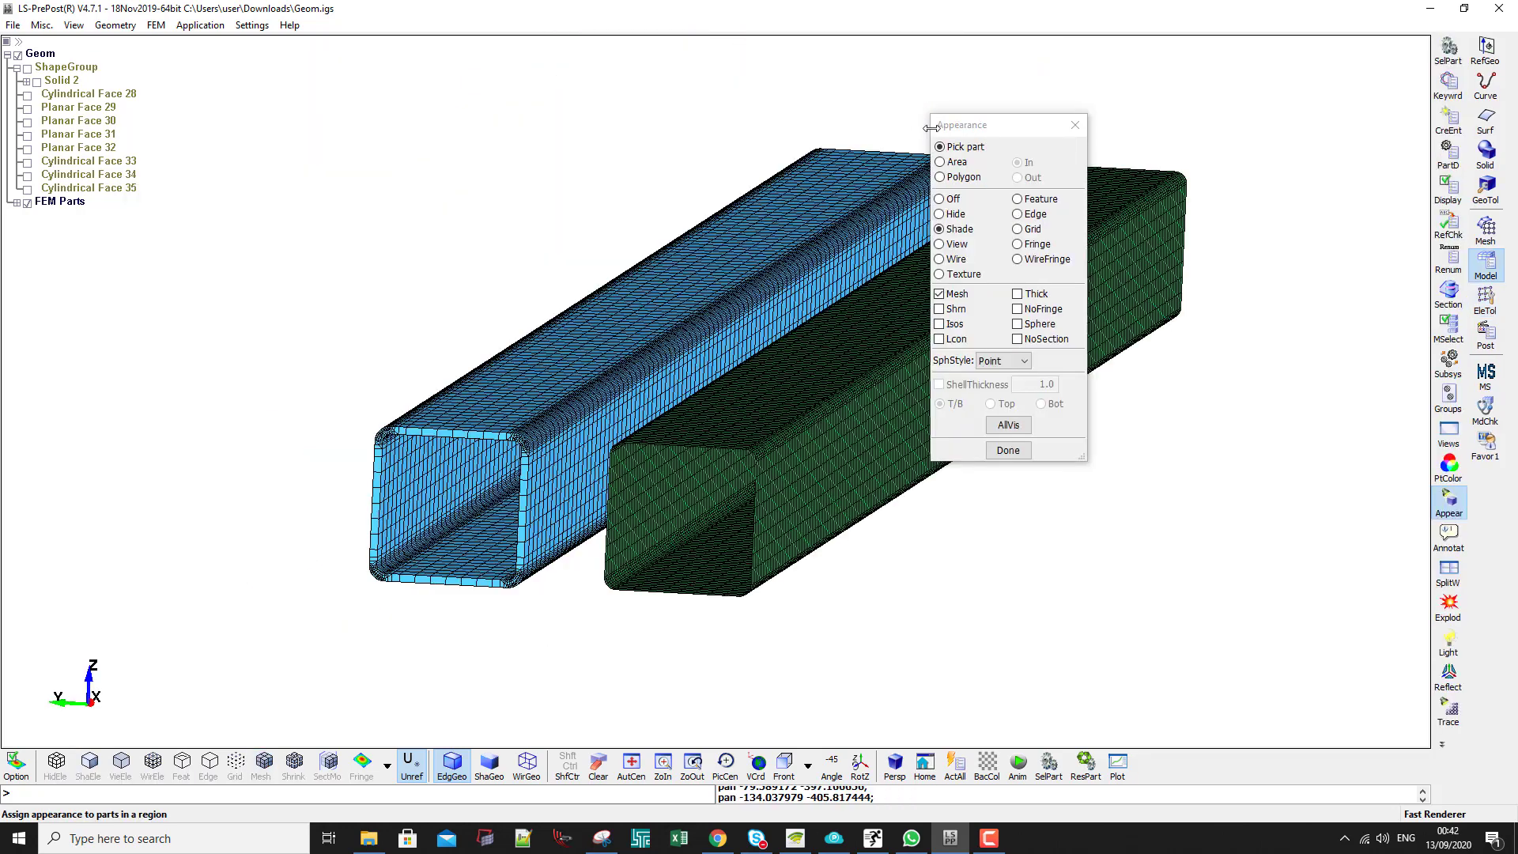
Isolate solid mesh part 2 so that it is the only part displayed
drag(949, 127, 1156, 263)
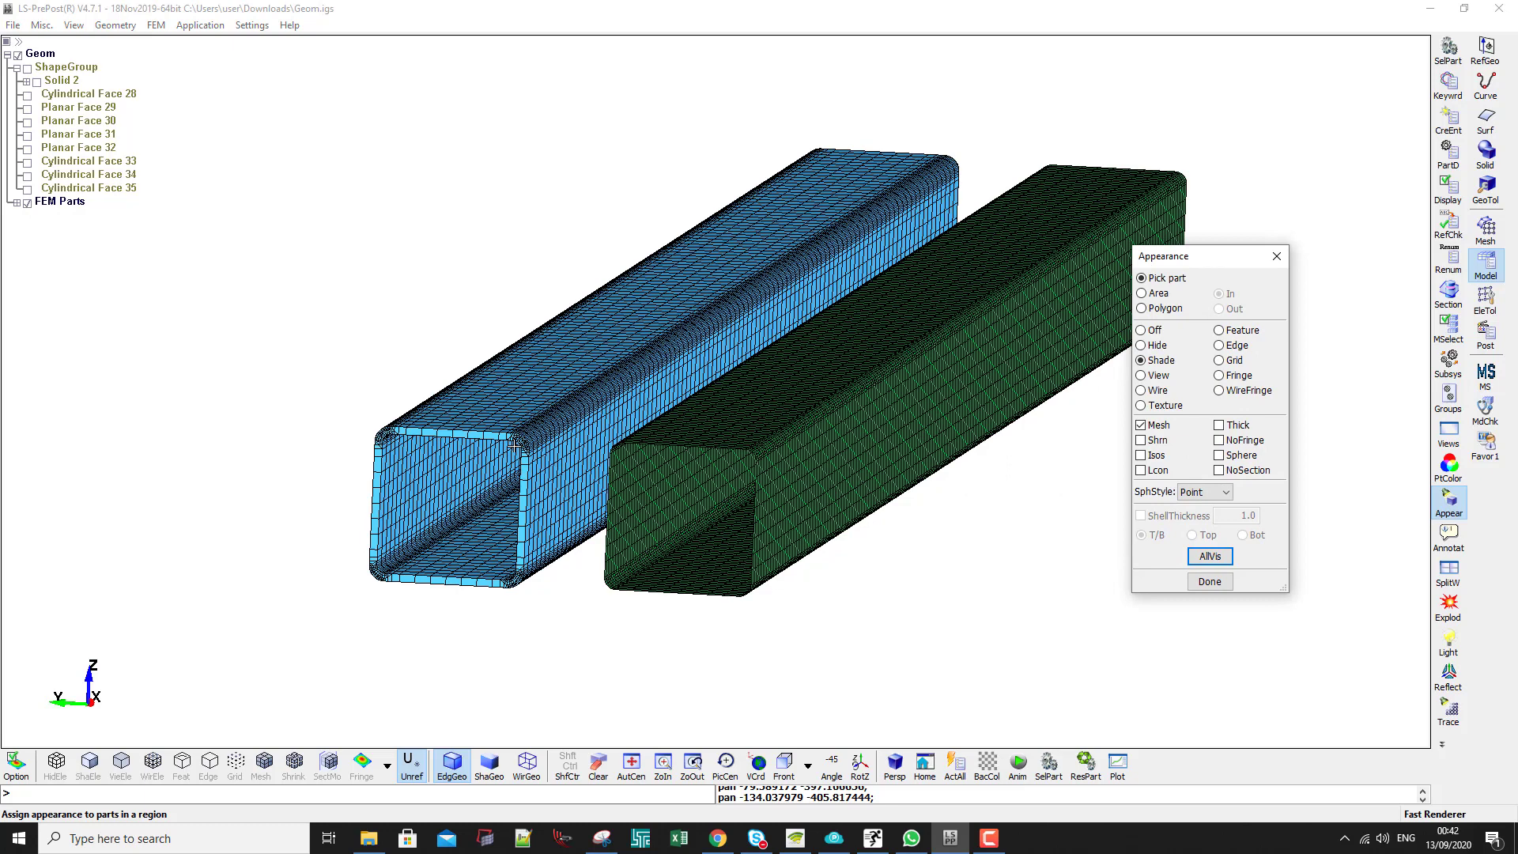
click(1448, 49)
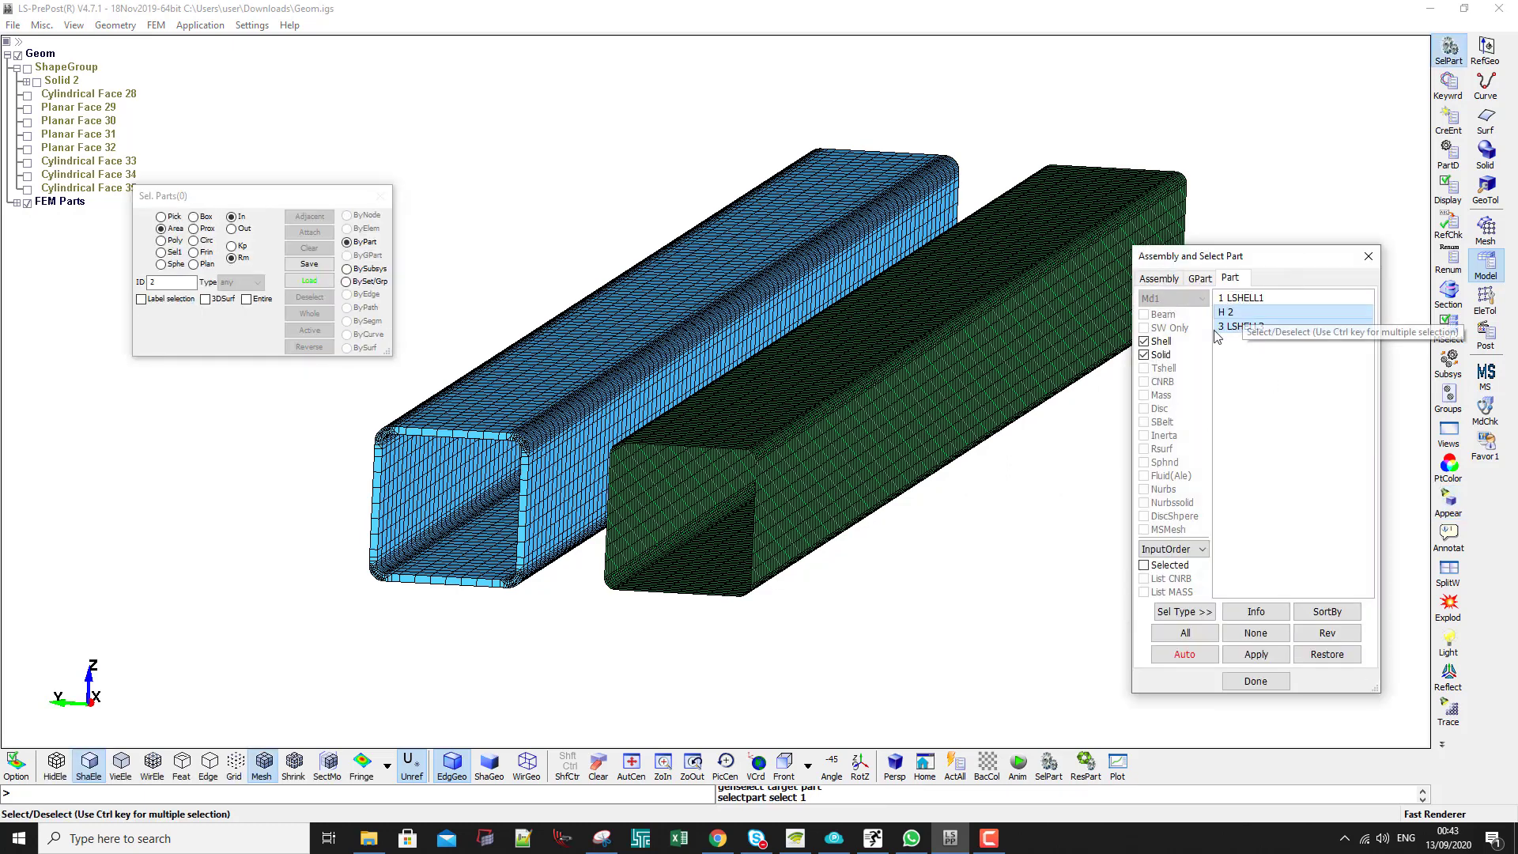
click(1234, 302)
click(1232, 311)
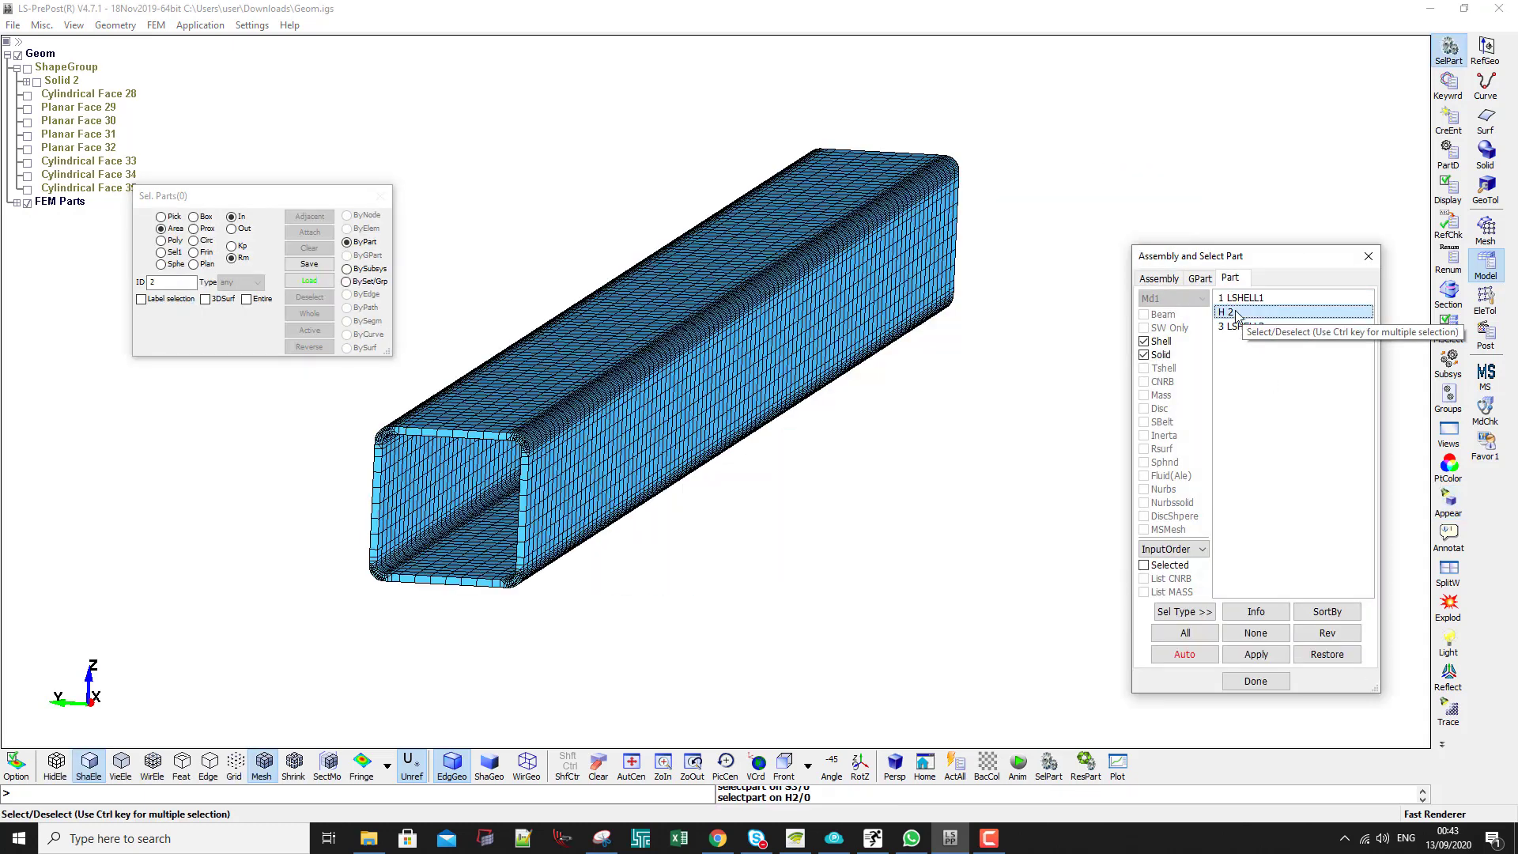
Show the Solid 2 geometry, auto-mesh the whole body in Deviation mode with mixed elements and 10 maximum element size, and accept
click(36, 81)
drag(1288, 268, 1326, 317)
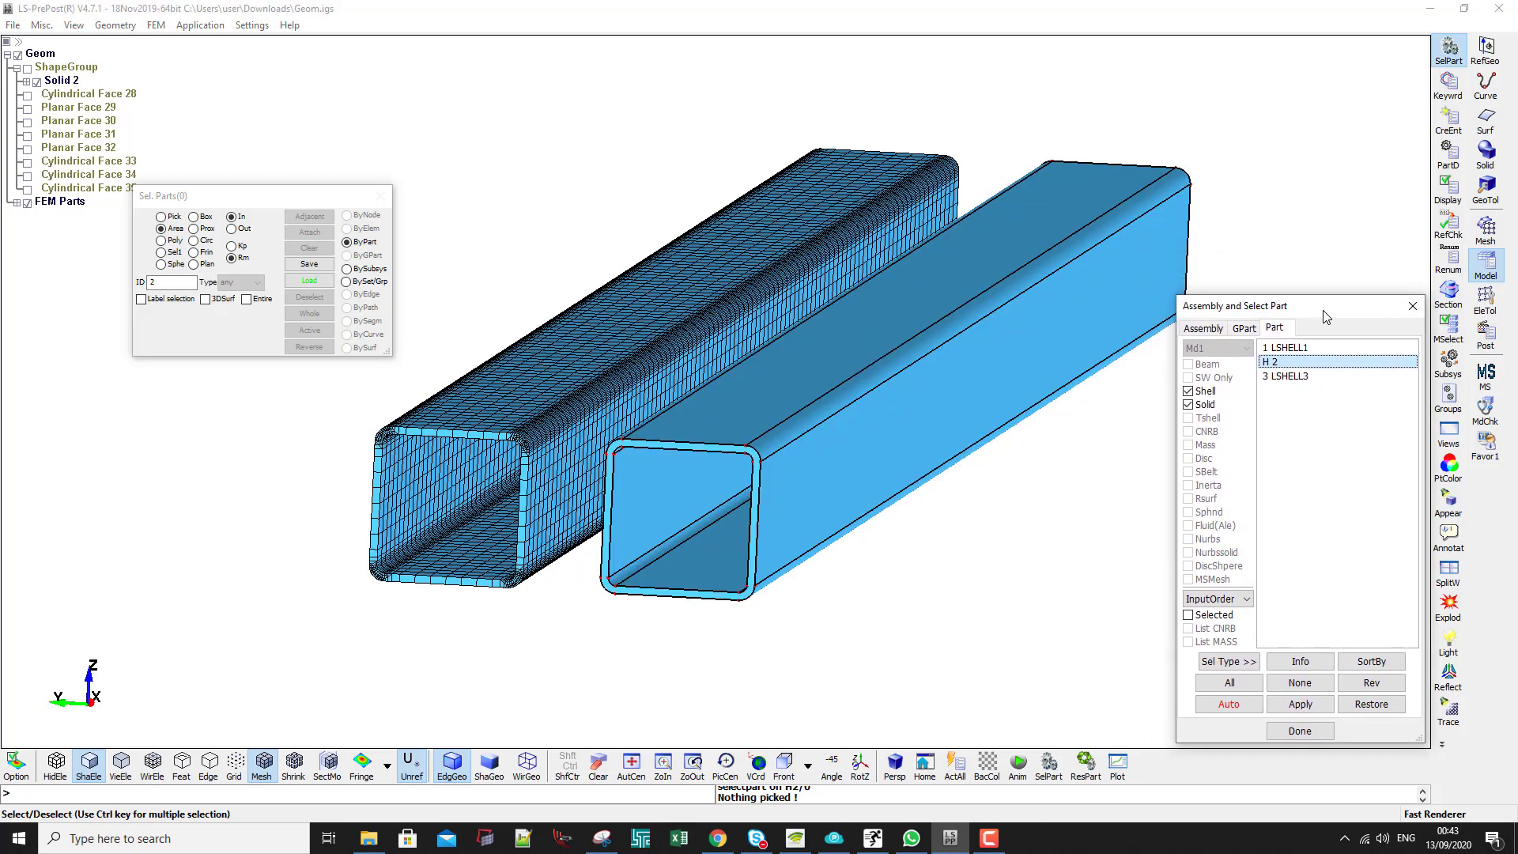
click(1485, 230)
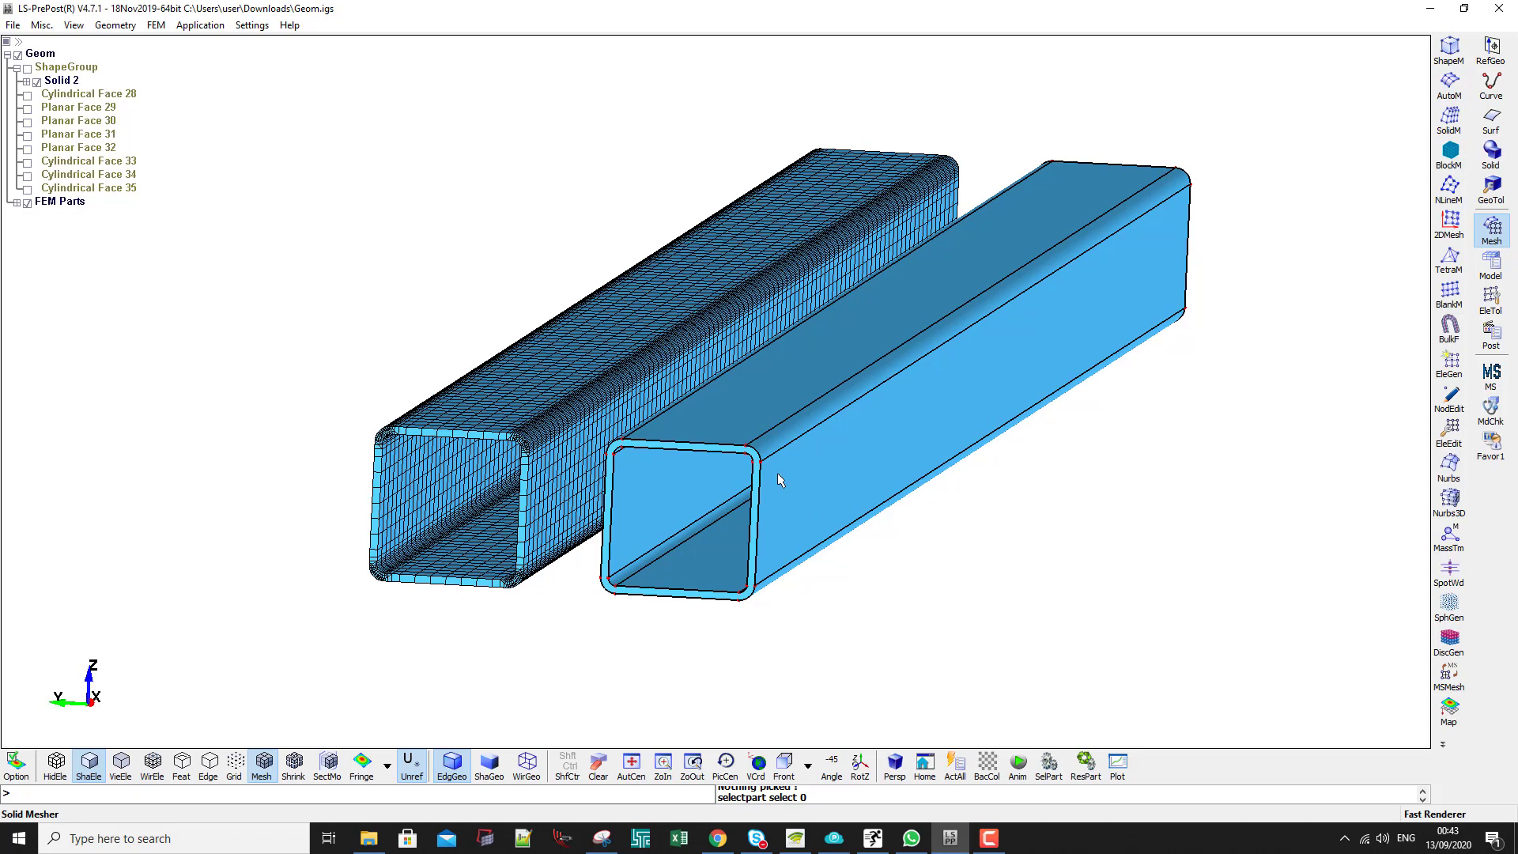
click(1449, 84)
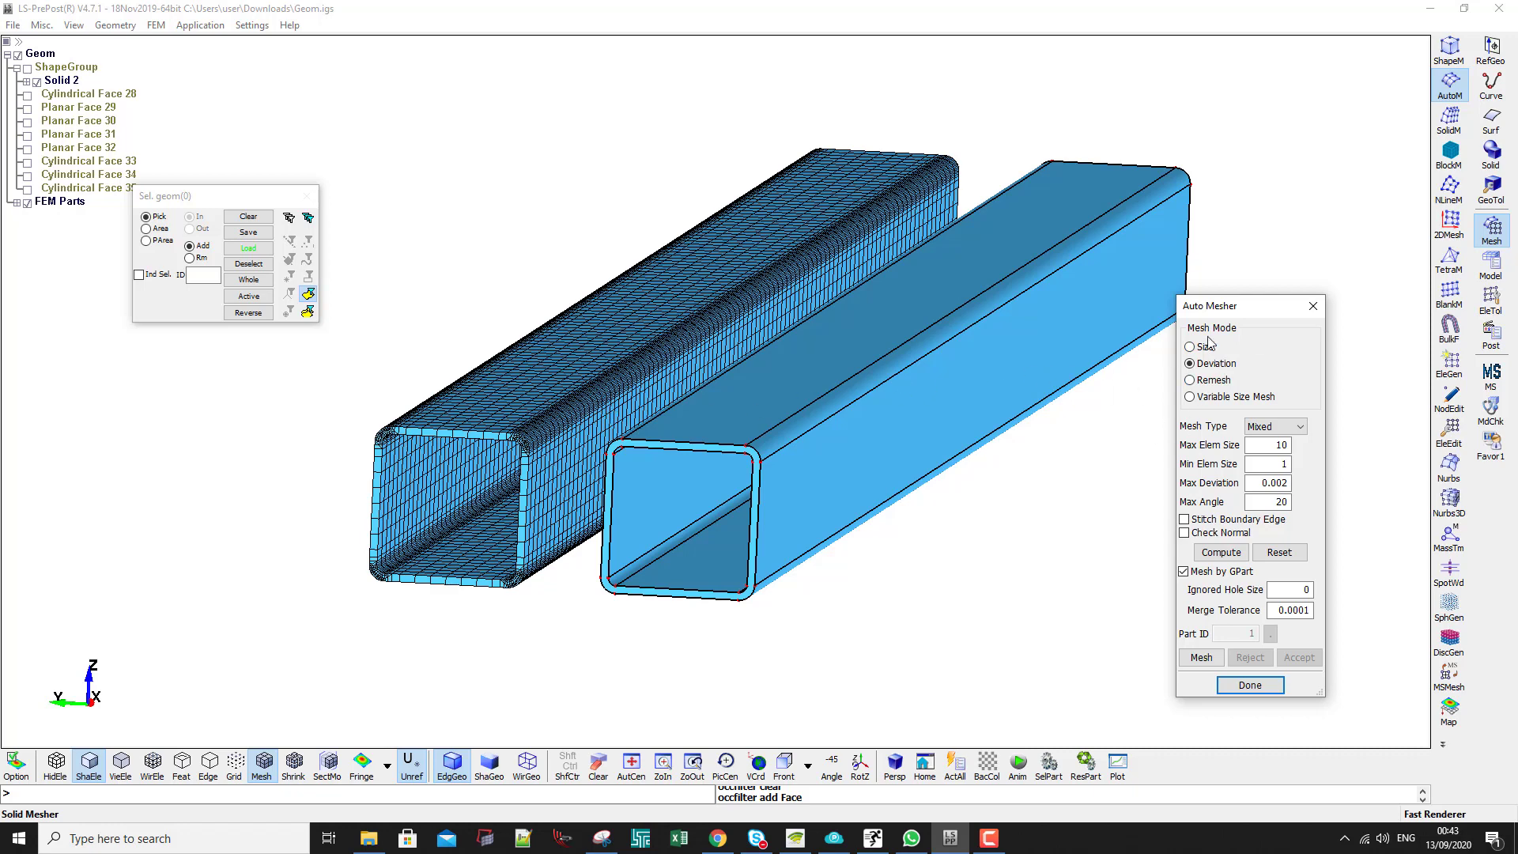
click(249, 295)
click(1201, 657)
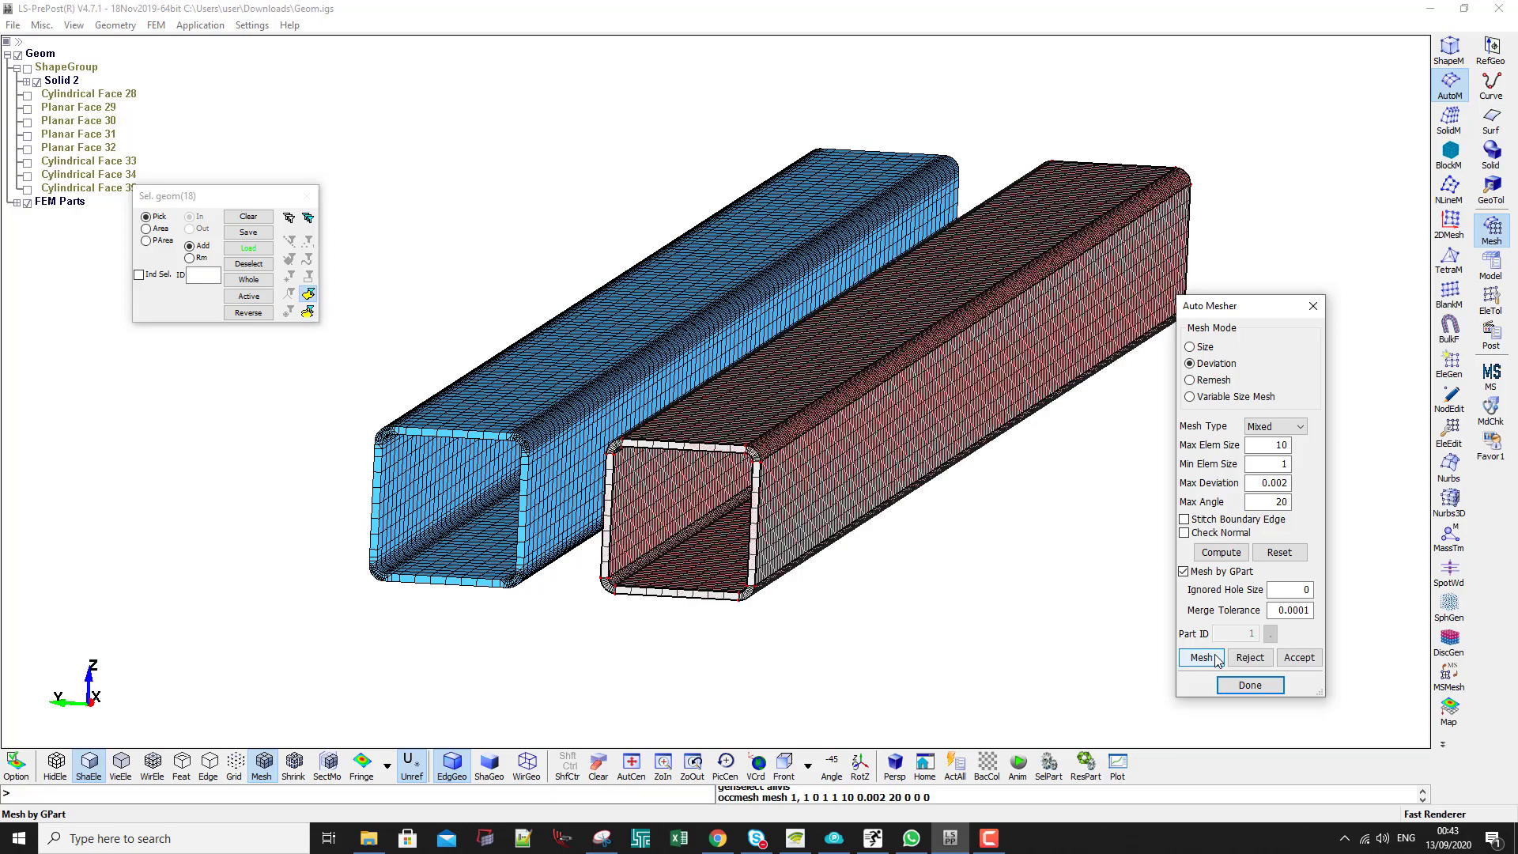
click(1299, 657)
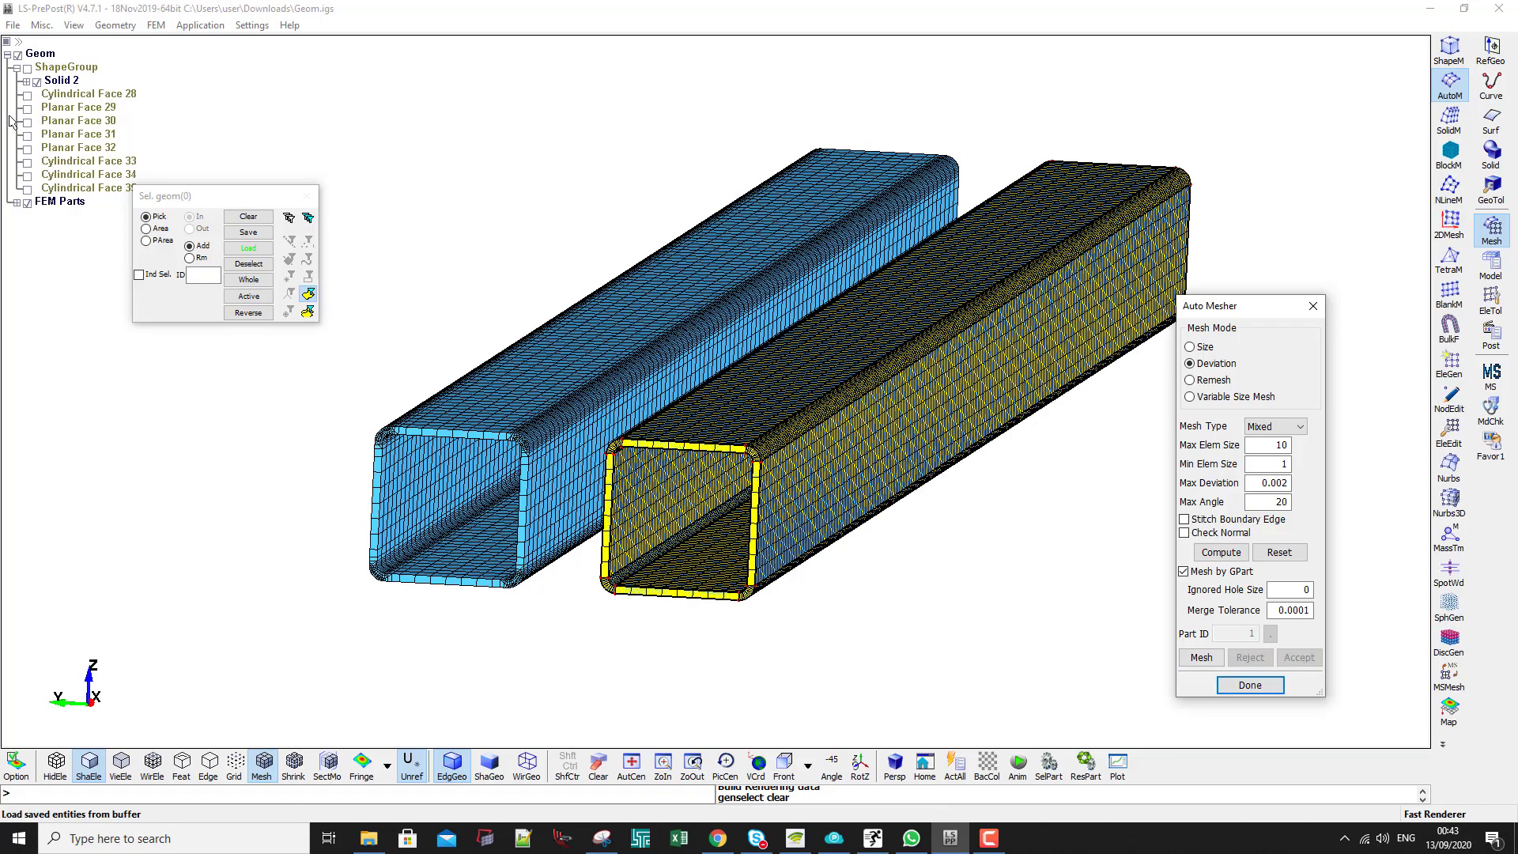
Hide the Solid 2 geometry and compare the new surface mesh's front end and rounded corners with the solid tube's
scroll(711, 466, up, 2)
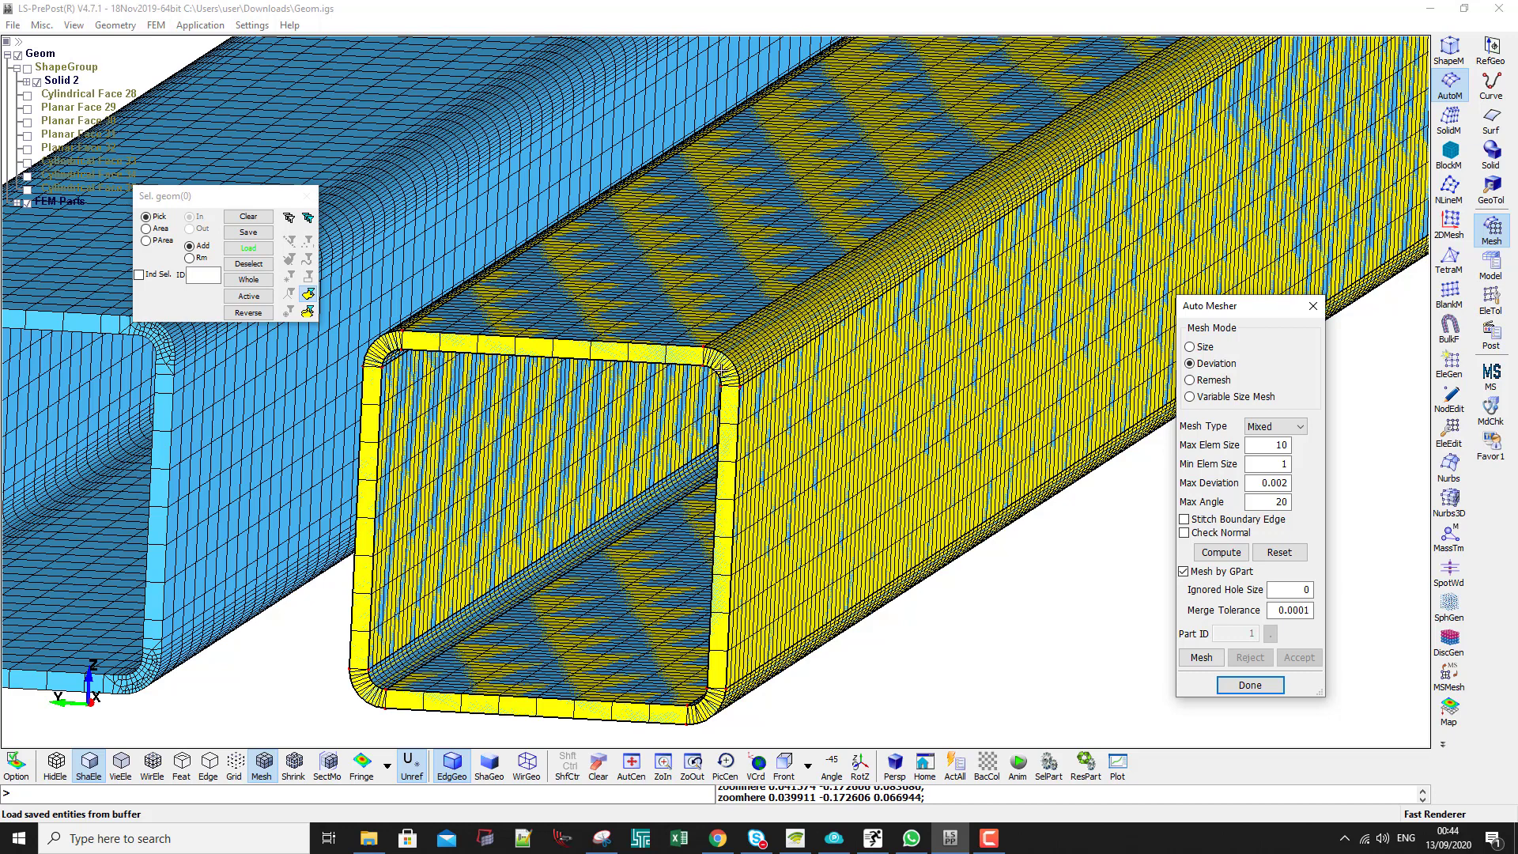
scroll(721, 369, down, 3)
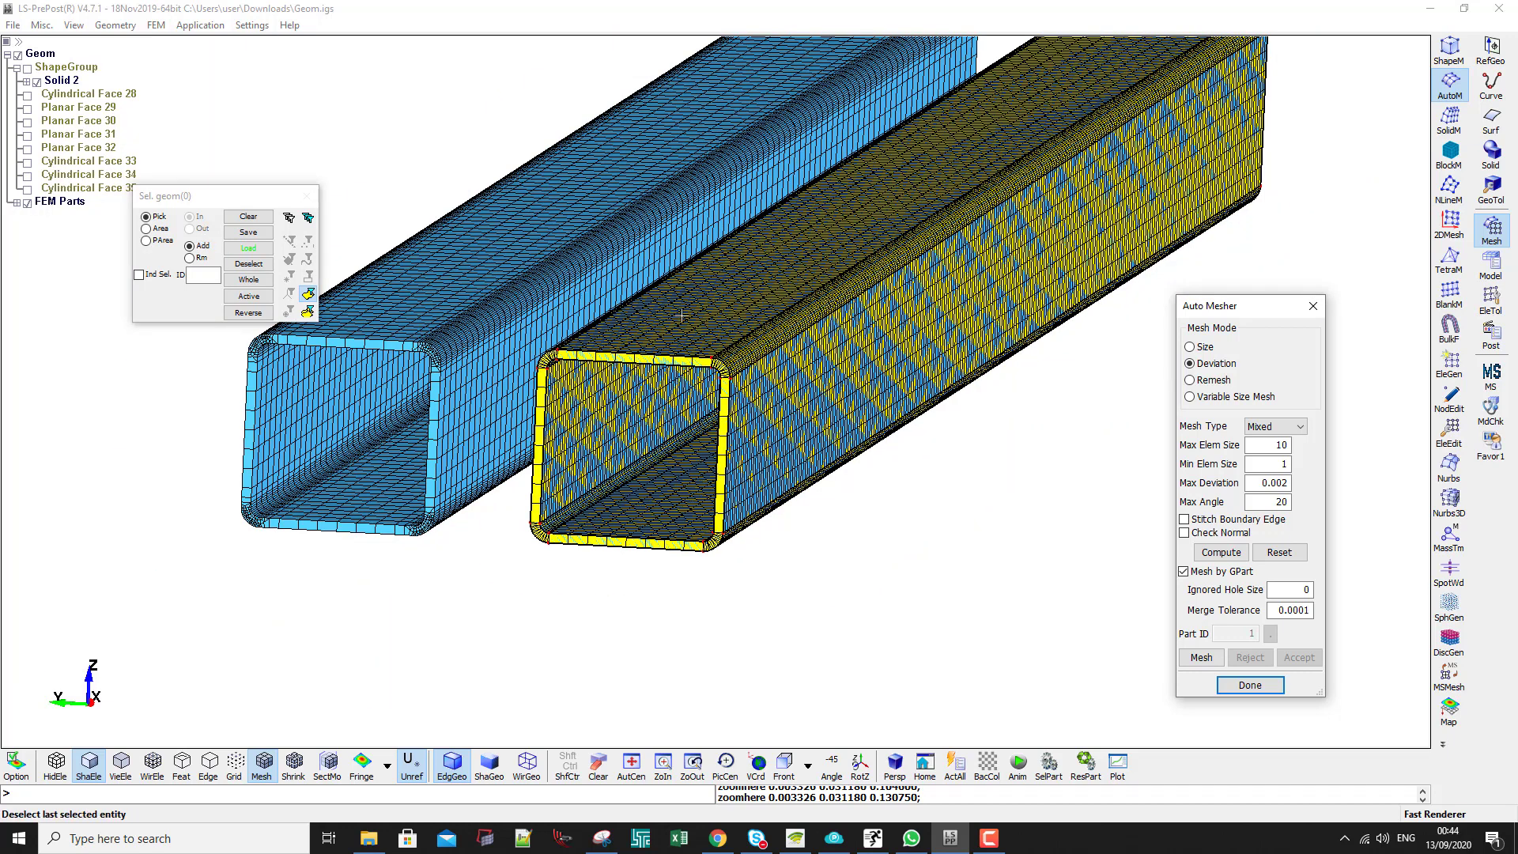
click(37, 82)
shift+drag(771, 363, 566, 410)
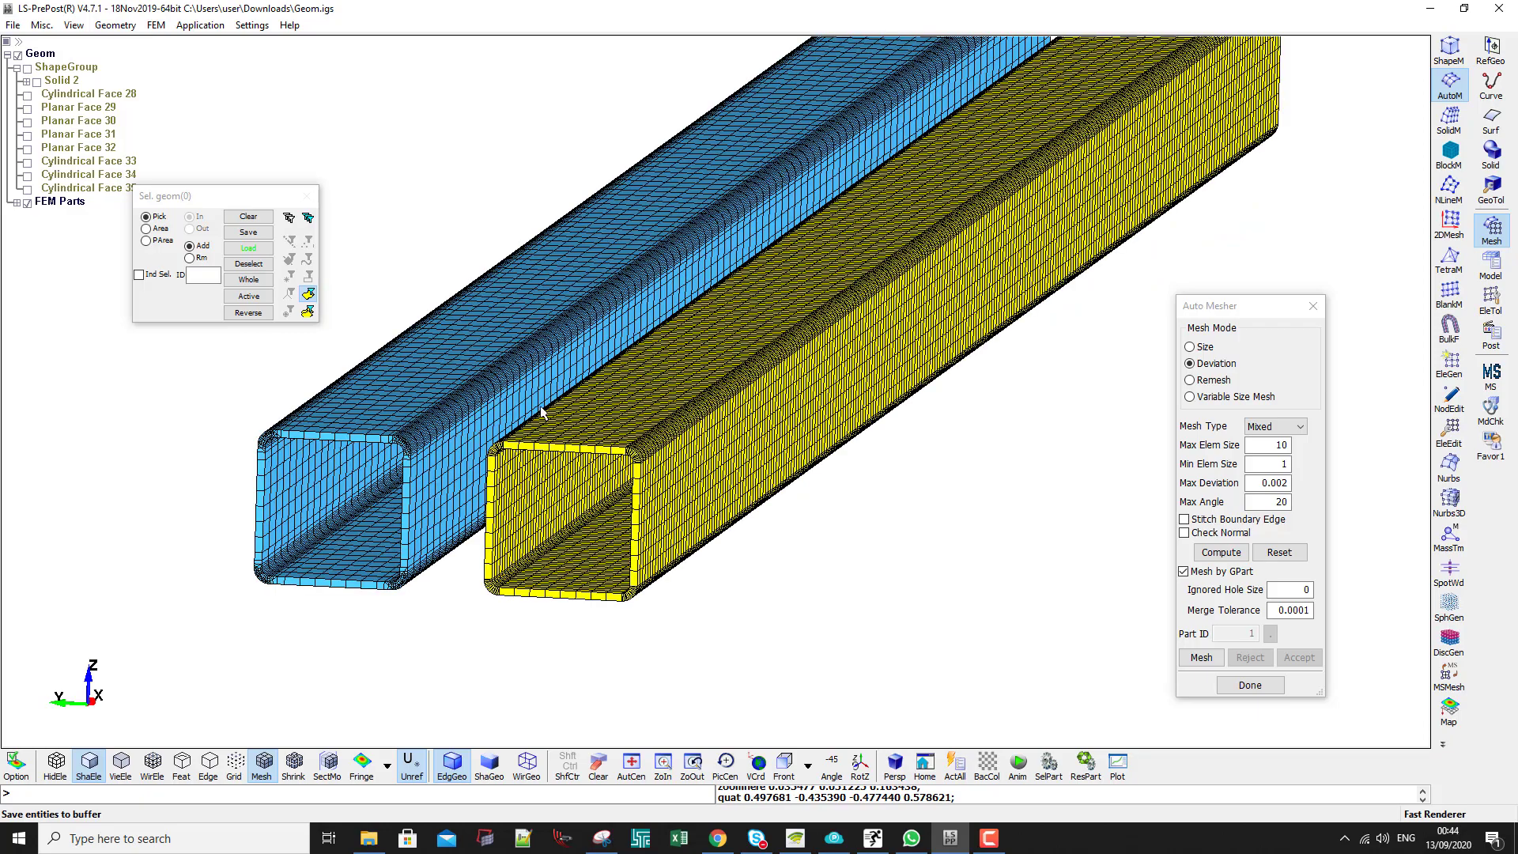
scroll(566, 410, up, 2)
shift+middle_drag(461, 437, 654, 459)
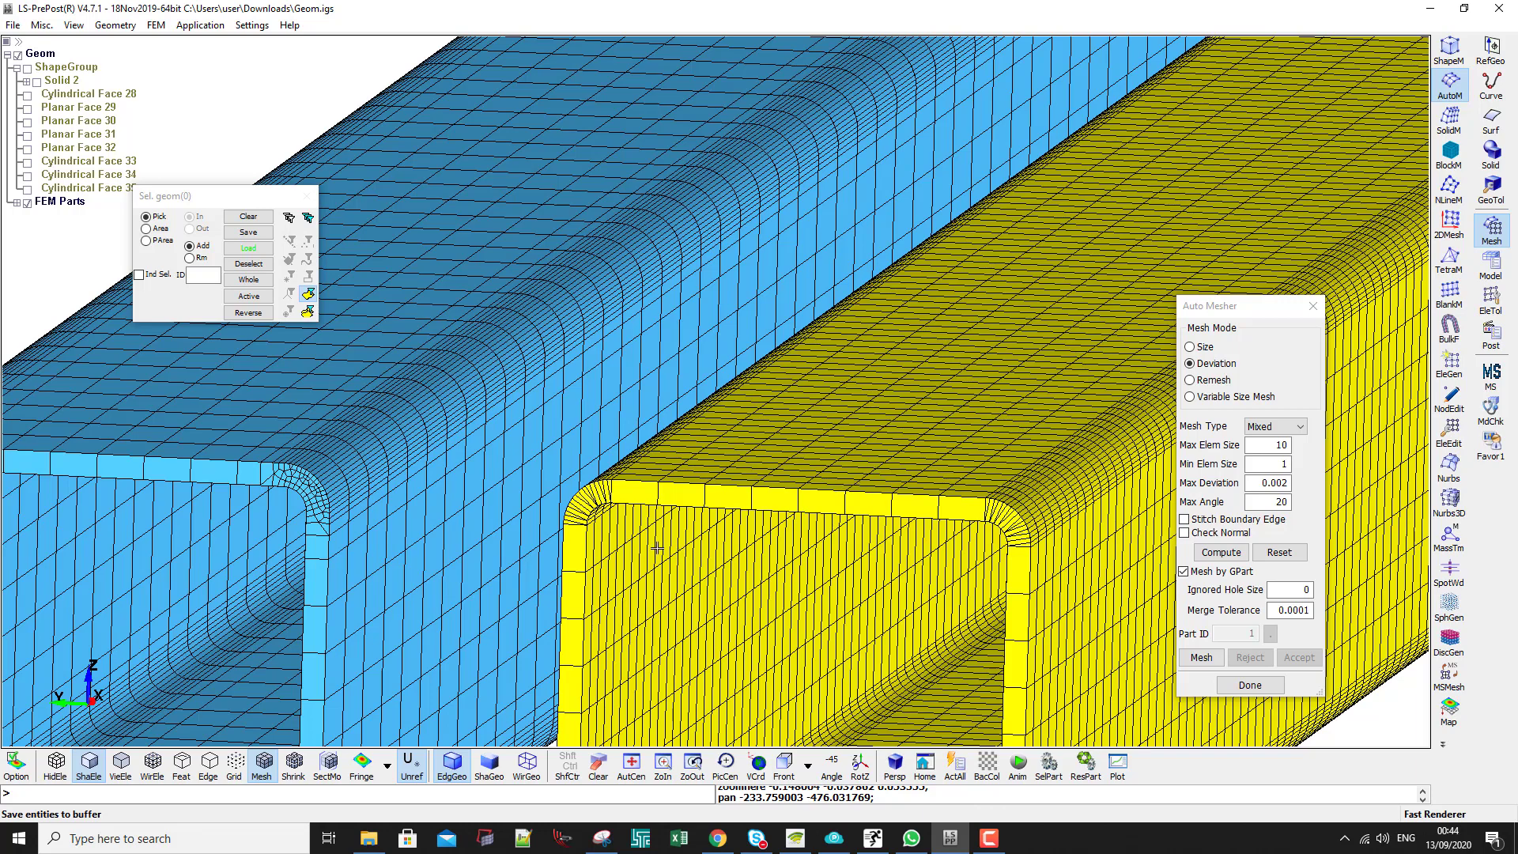
scroll(670, 552, up, 2)
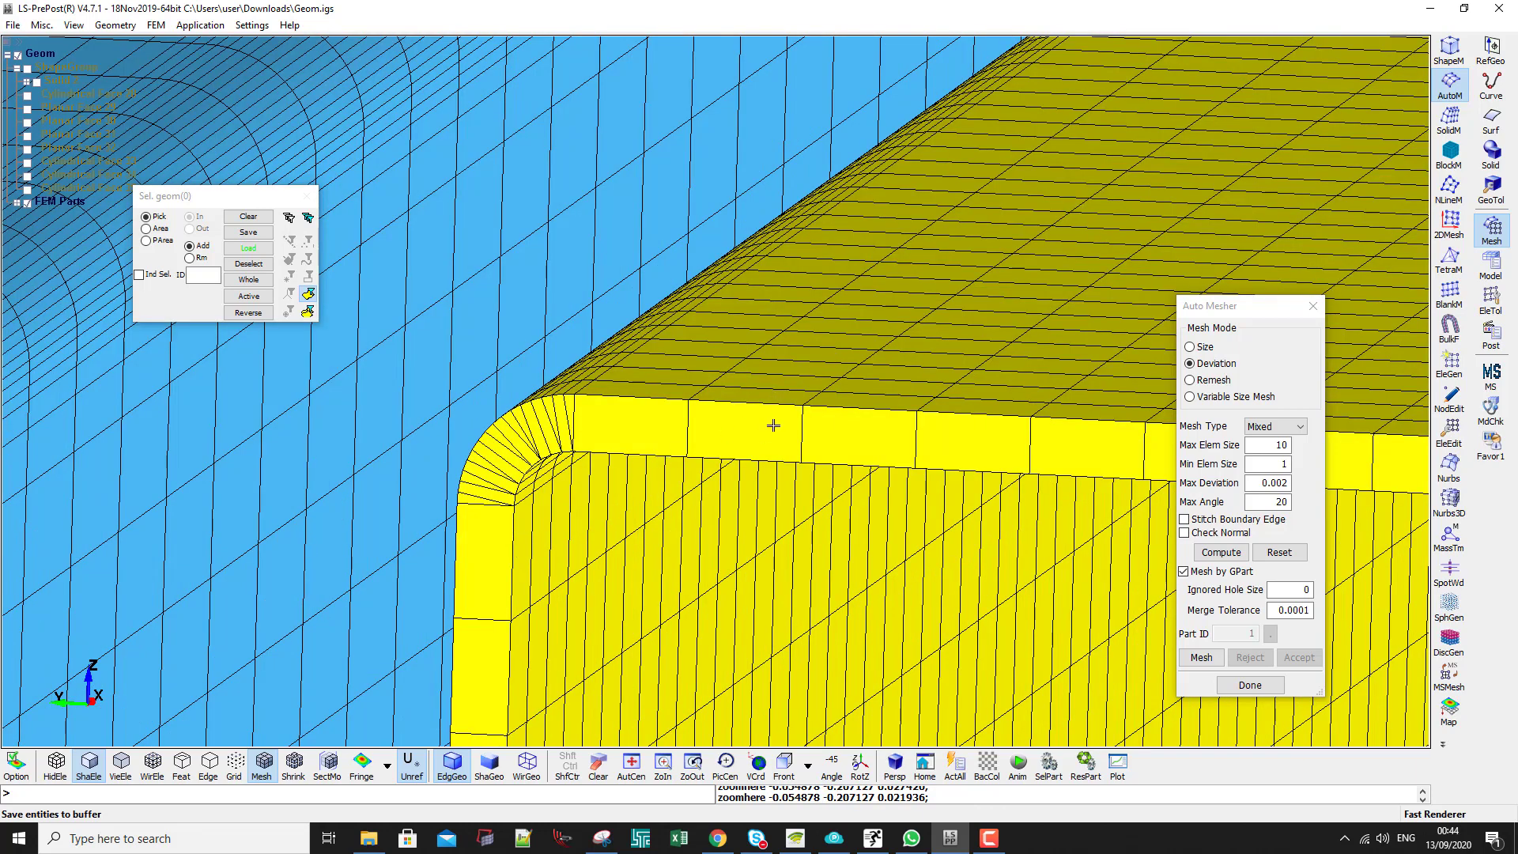
scroll(775, 392, down, 3)
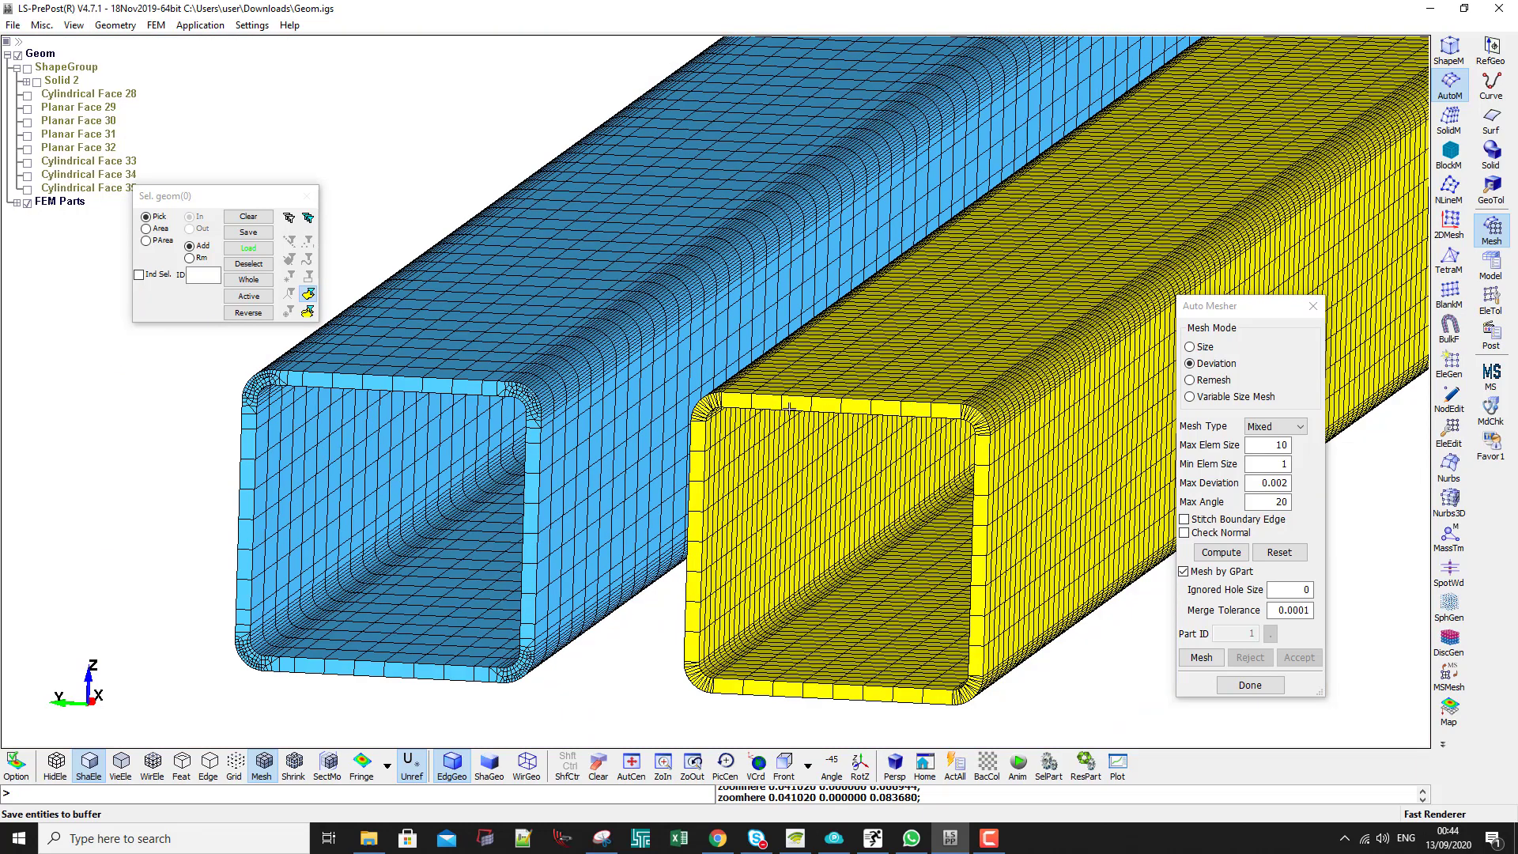
Blank individual shell elements on the surface mesh's front end face, beside and within the upper rounded corner
click(1491, 298)
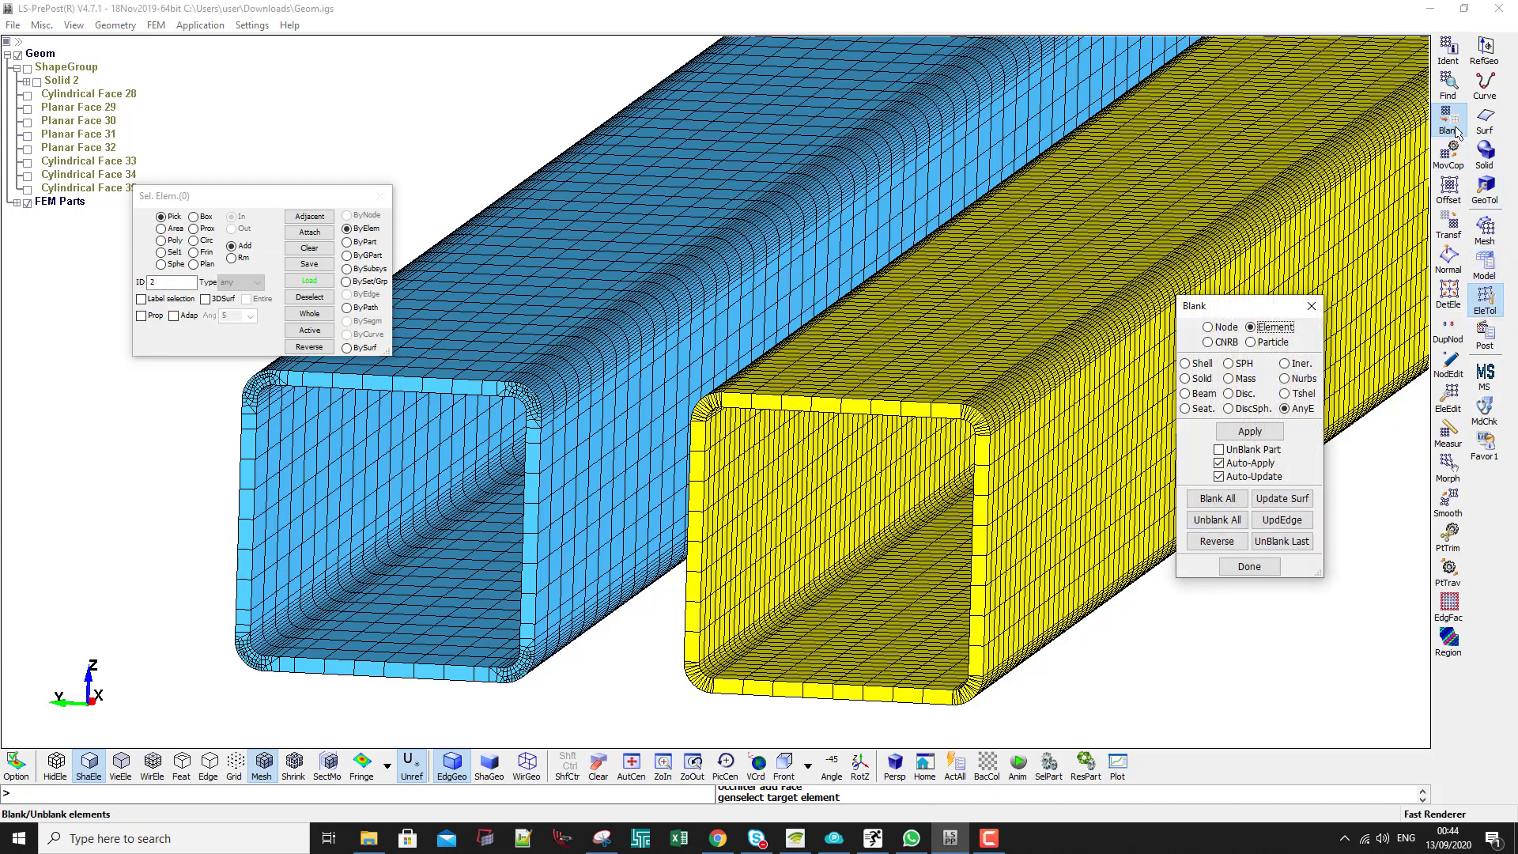
scroll(740, 393, up, 5)
click(713, 431)
scroll(688, 433, up, 2)
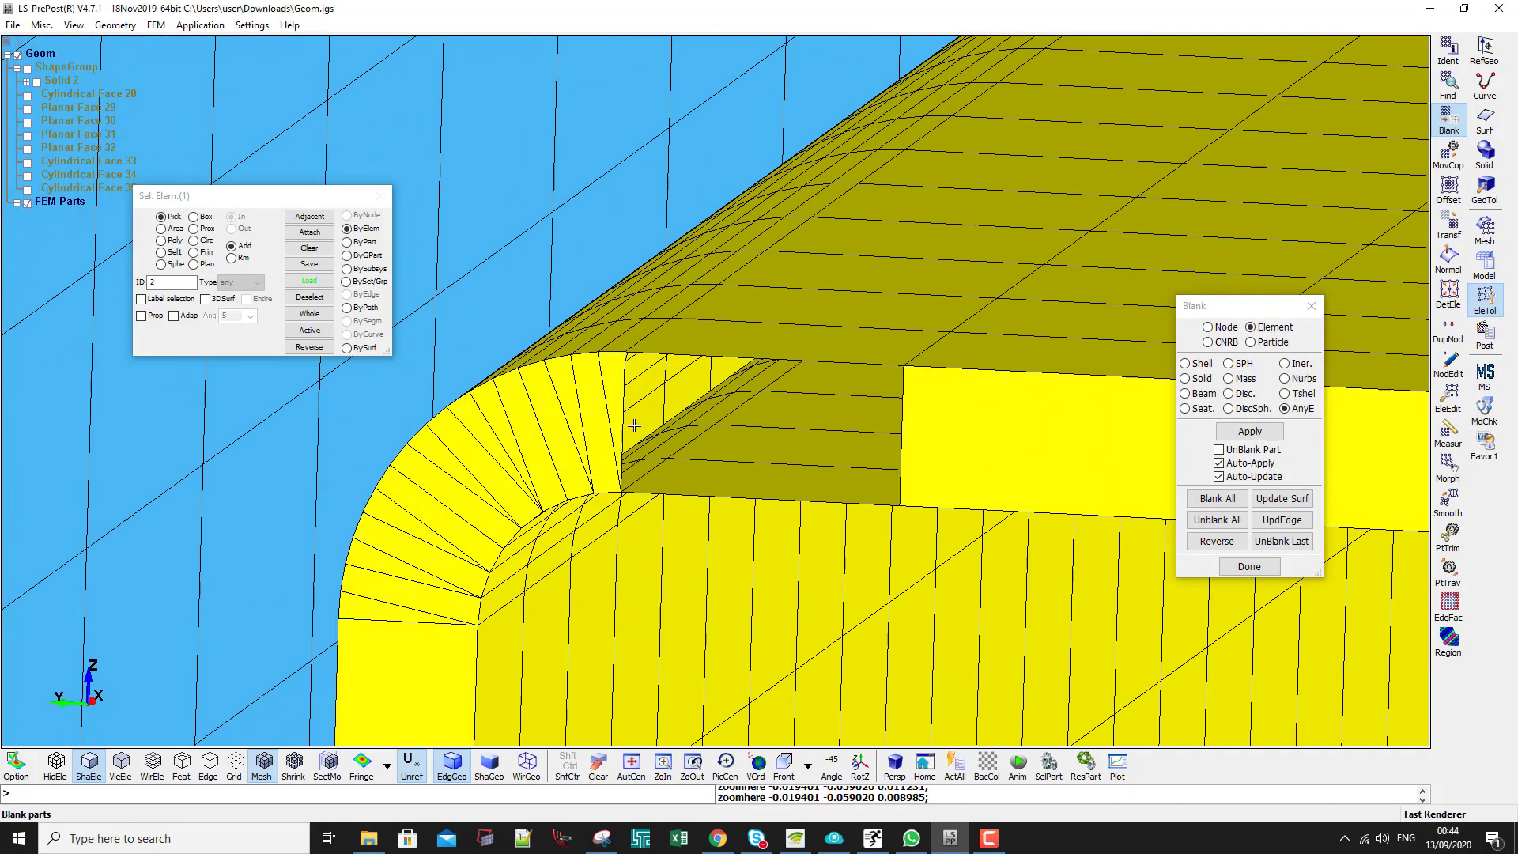
click(611, 402)
click(584, 389)
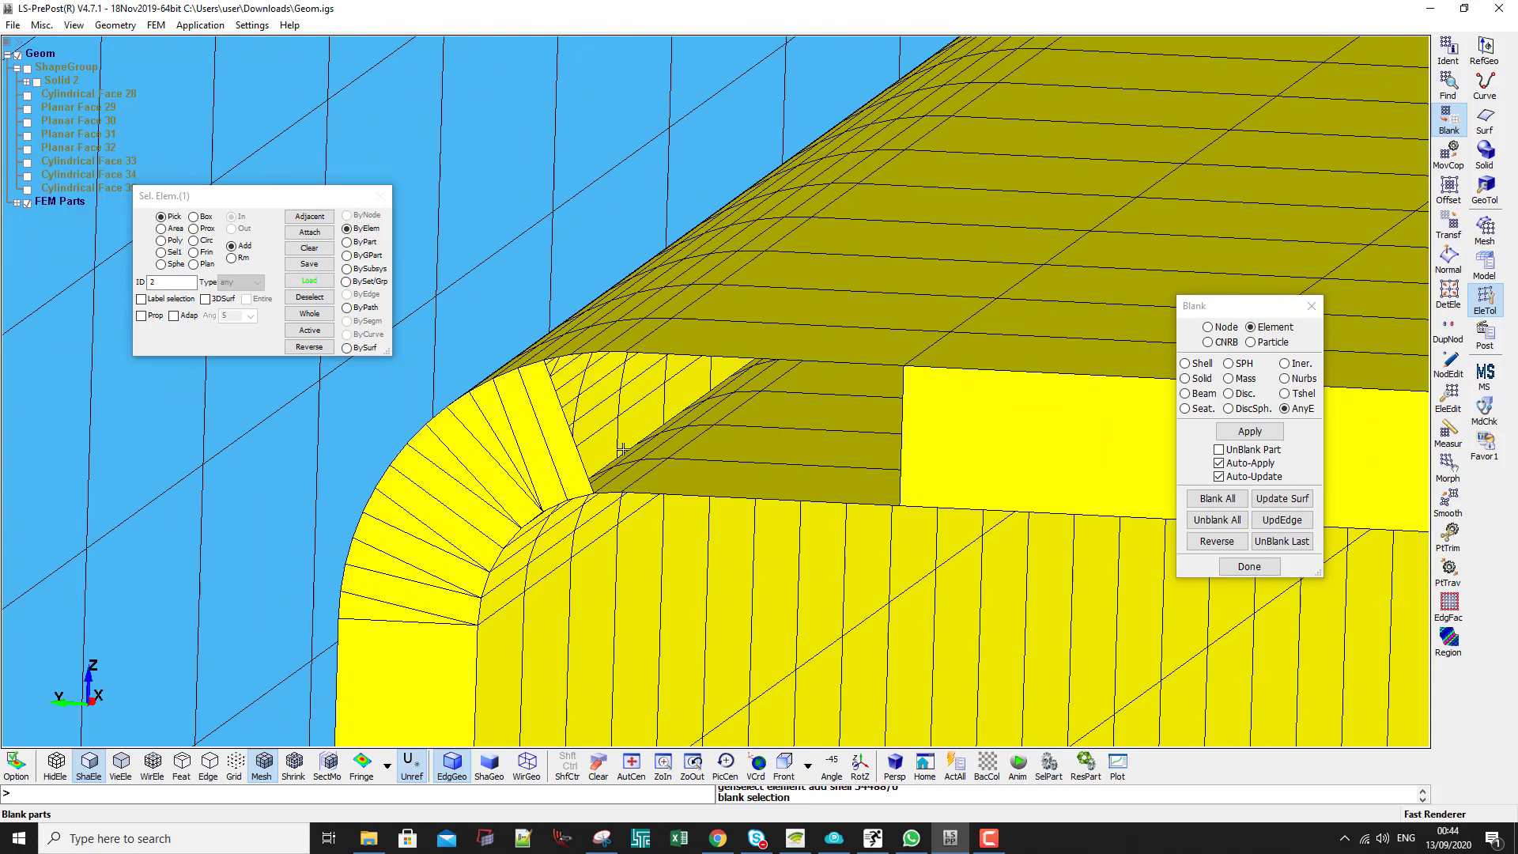
scroll(675, 449, down, 2)
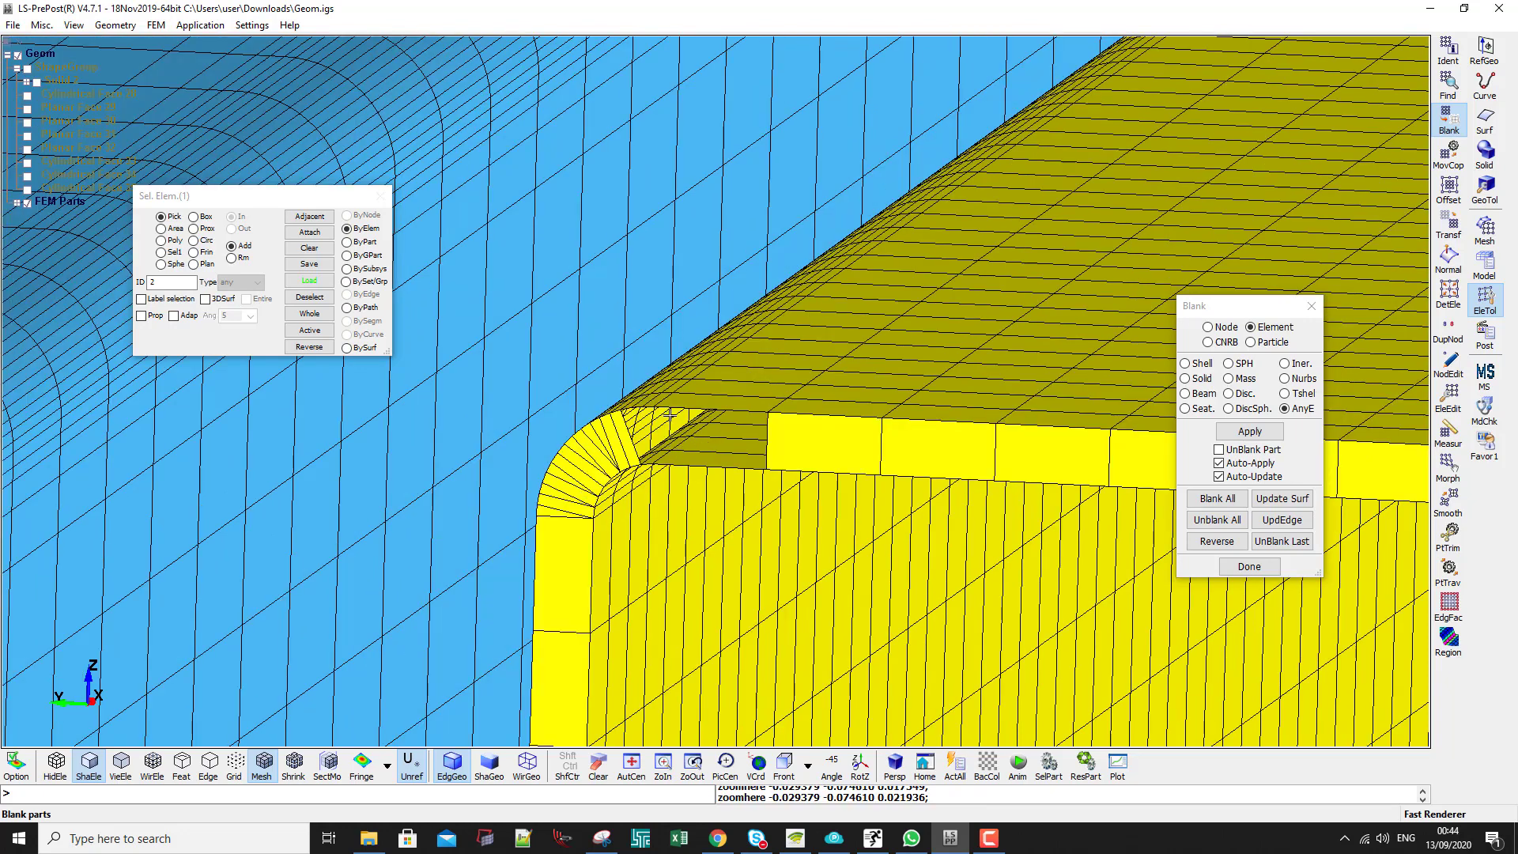
Blank the surface mesh's front end-face elements using propagated selection at angle 5, and examine the gap between the inner and outer walls
click(141, 316)
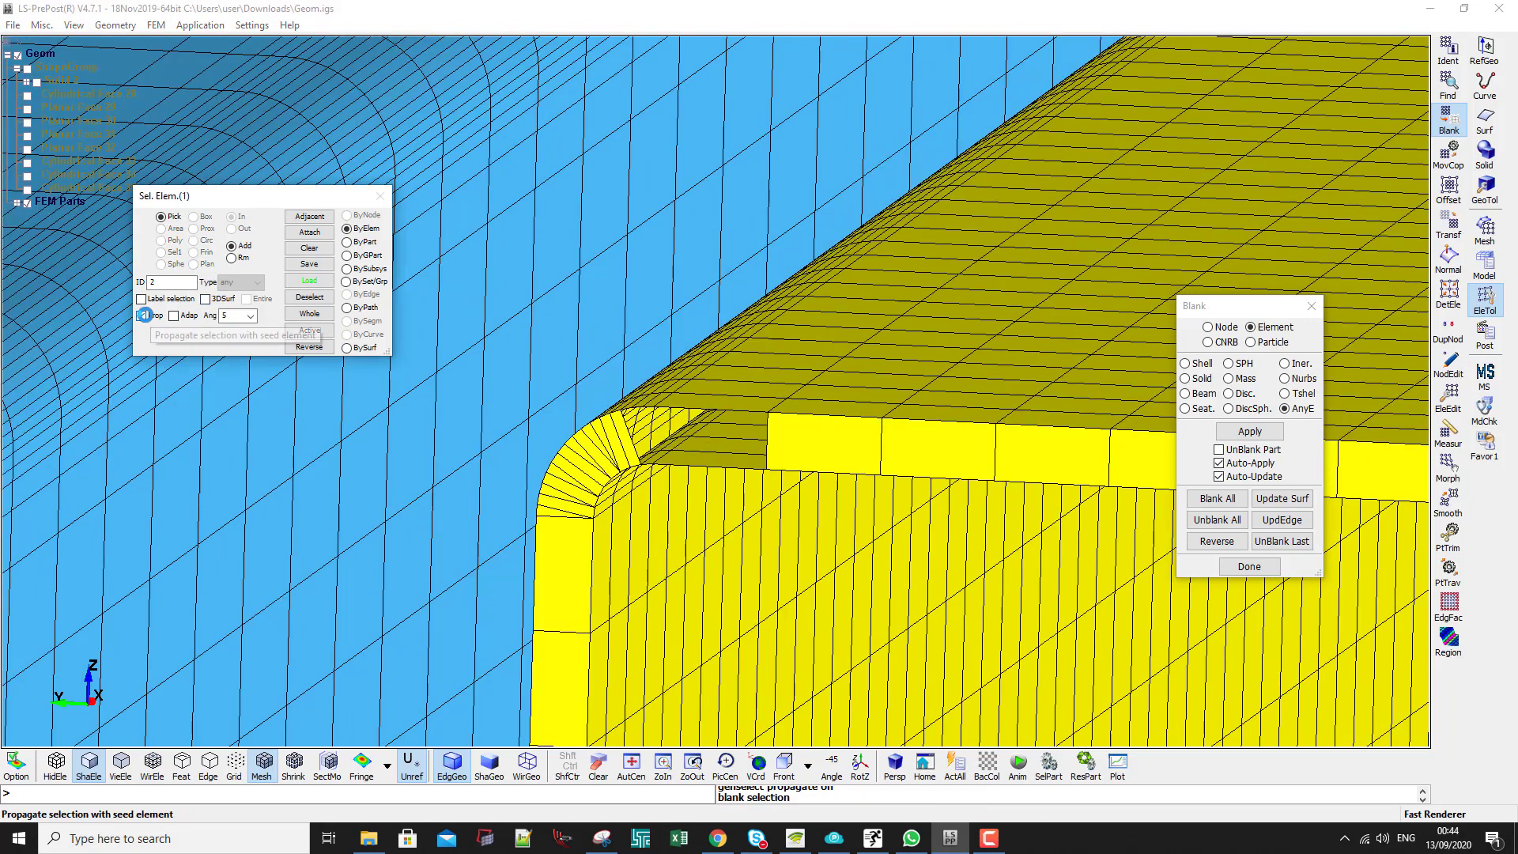
click(609, 446)
scroll(608, 447, down, 2)
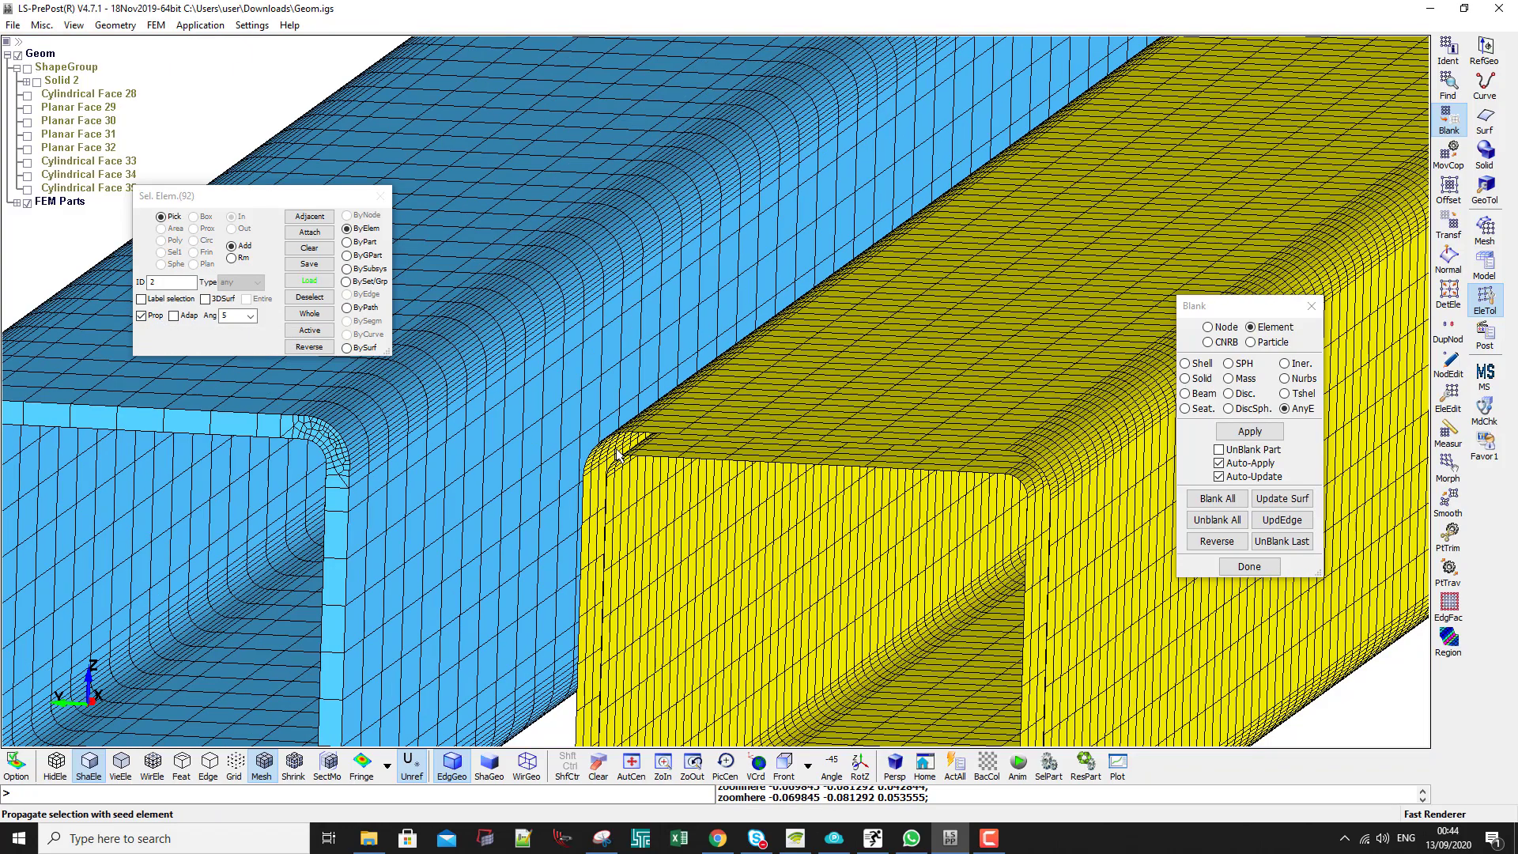
scroll(656, 680, up, 4)
scroll(536, 553, up, 5)
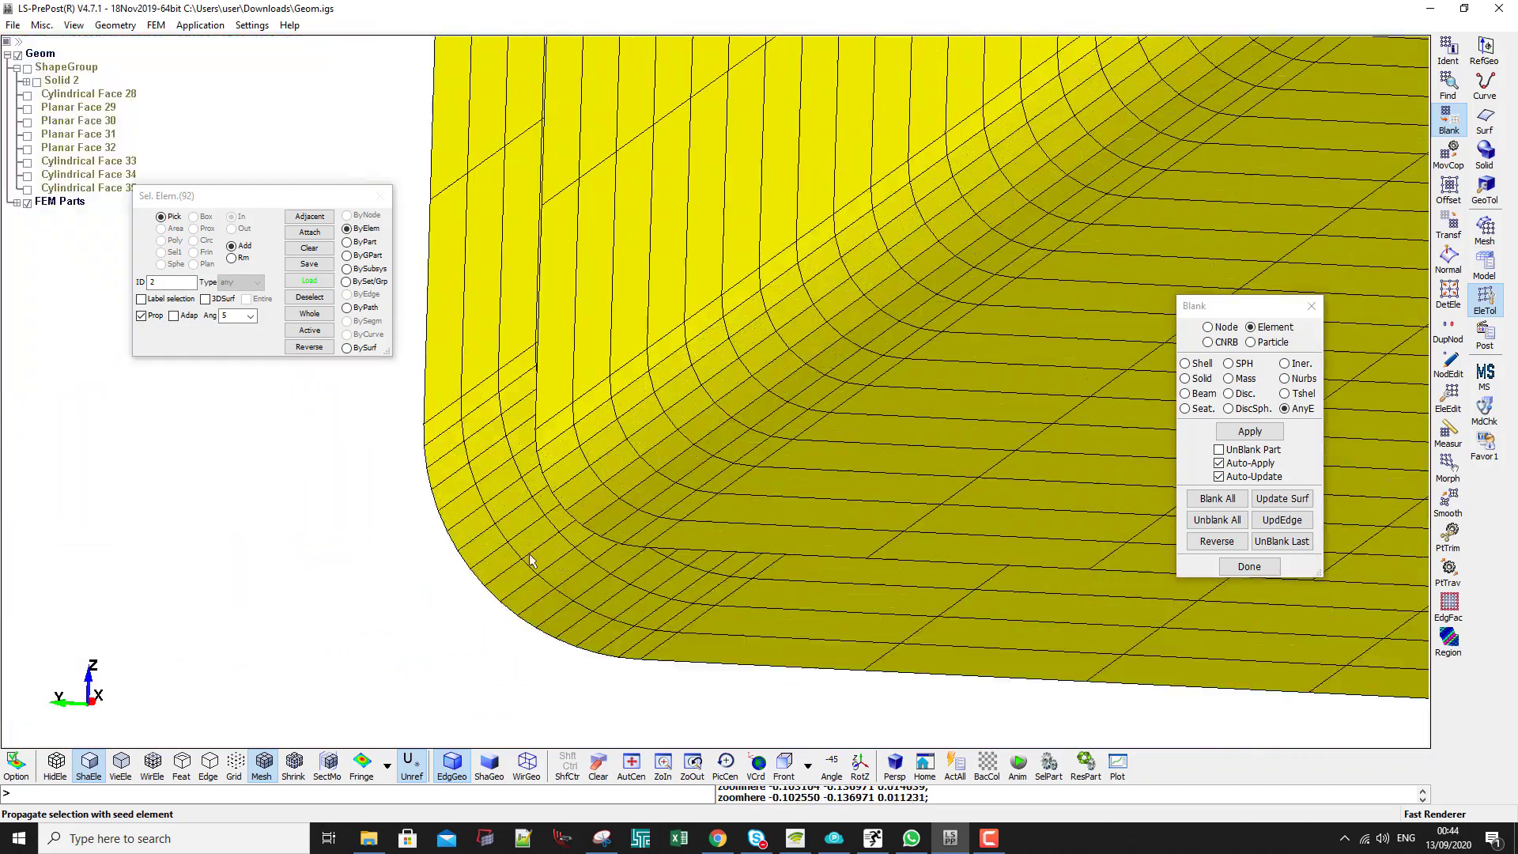
scroll(535, 499, down, 3)
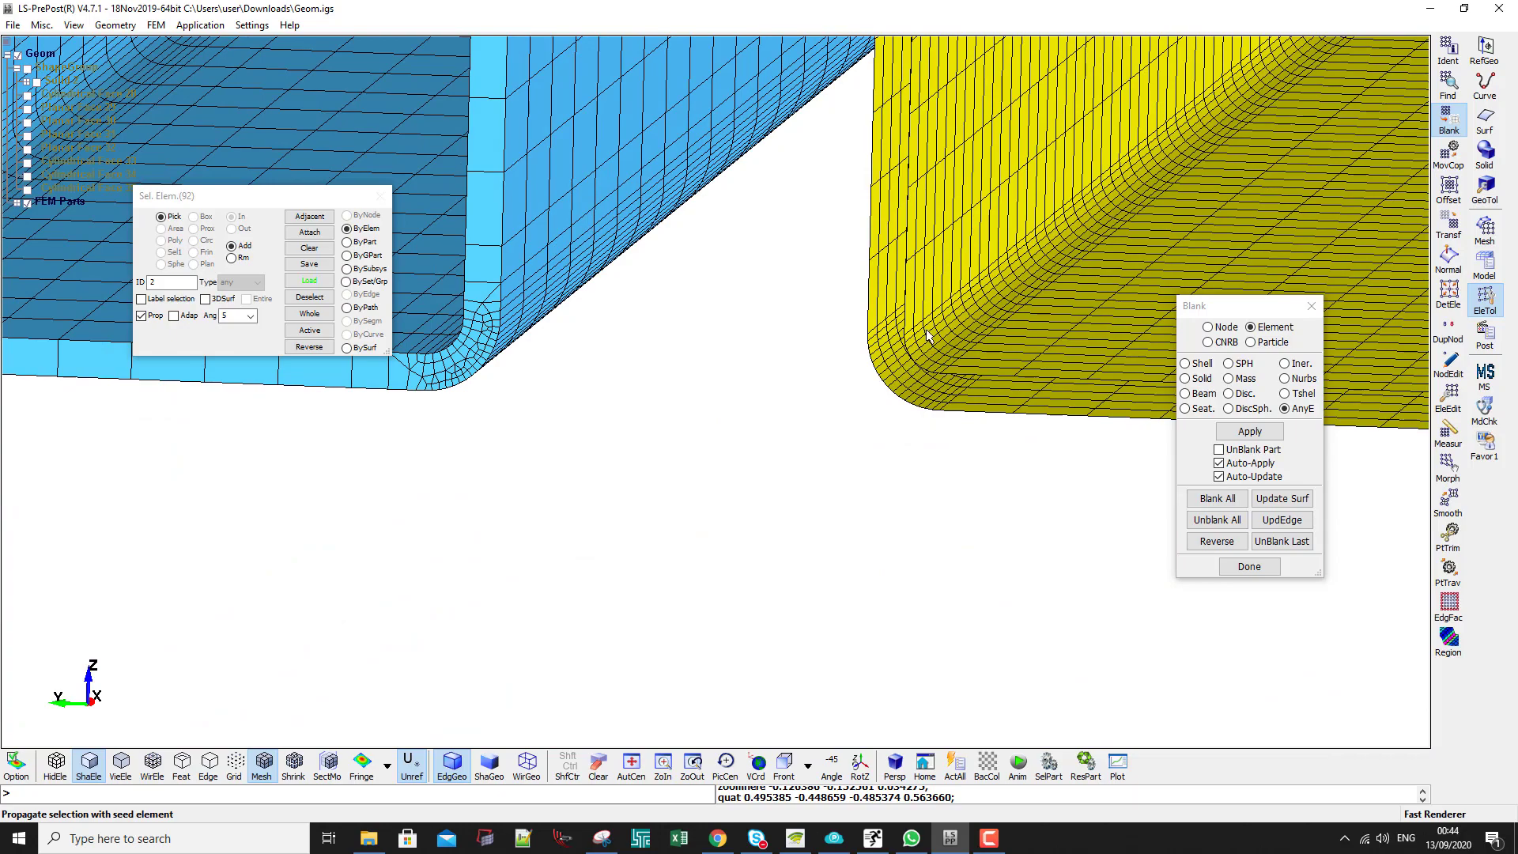
scroll(926, 329, up, 3)
scroll(926, 329, down, 3)
scroll(665, 296, up, 5)
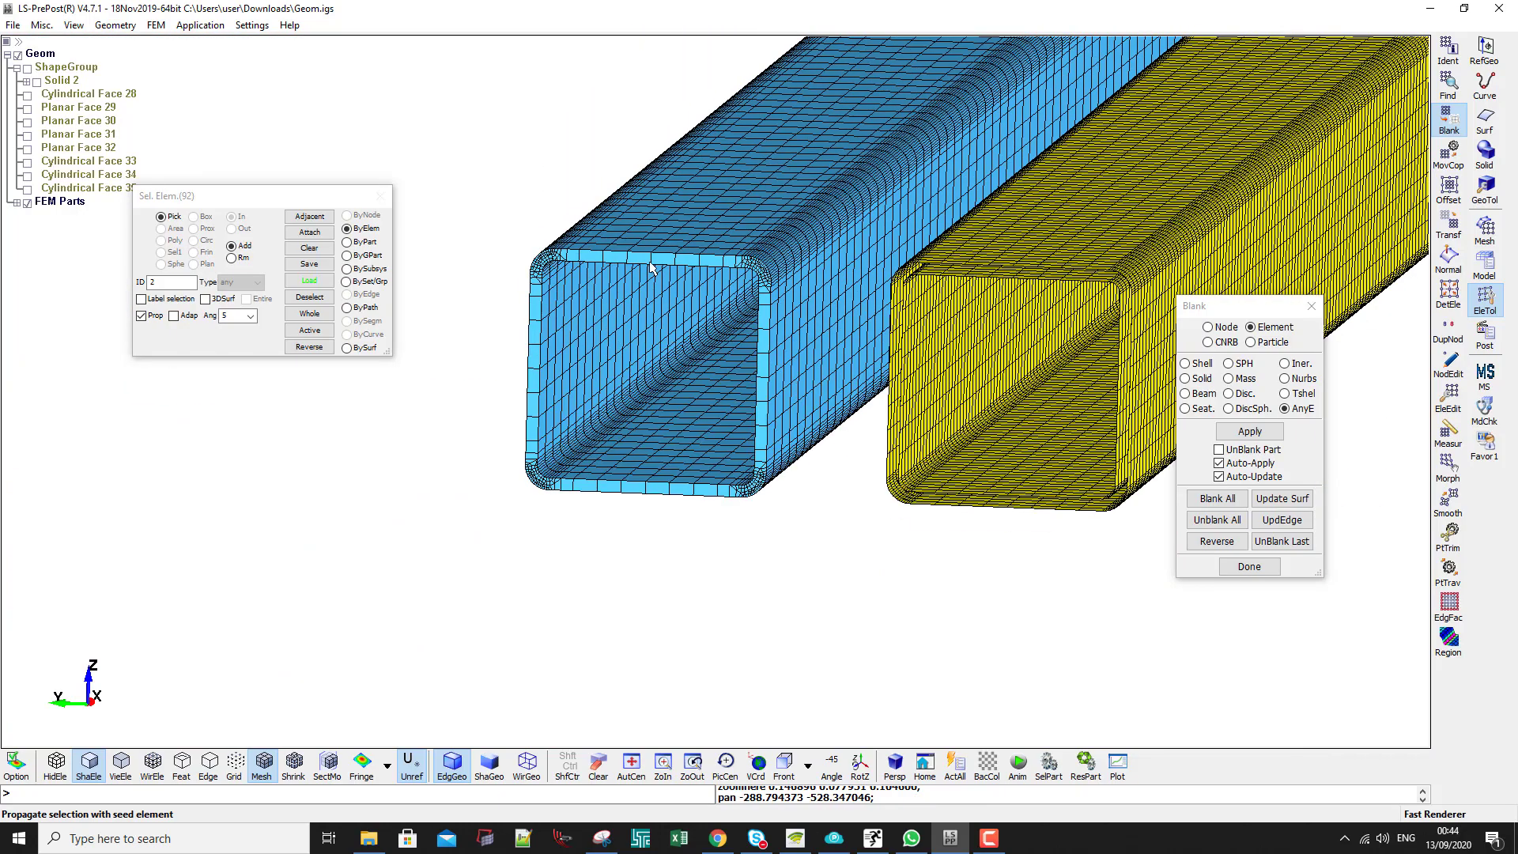
Blank the solid tube's front elements by propagated selection, and with propagation off blank several single elements in its upper wall
scroll(625, 299, up, 2)
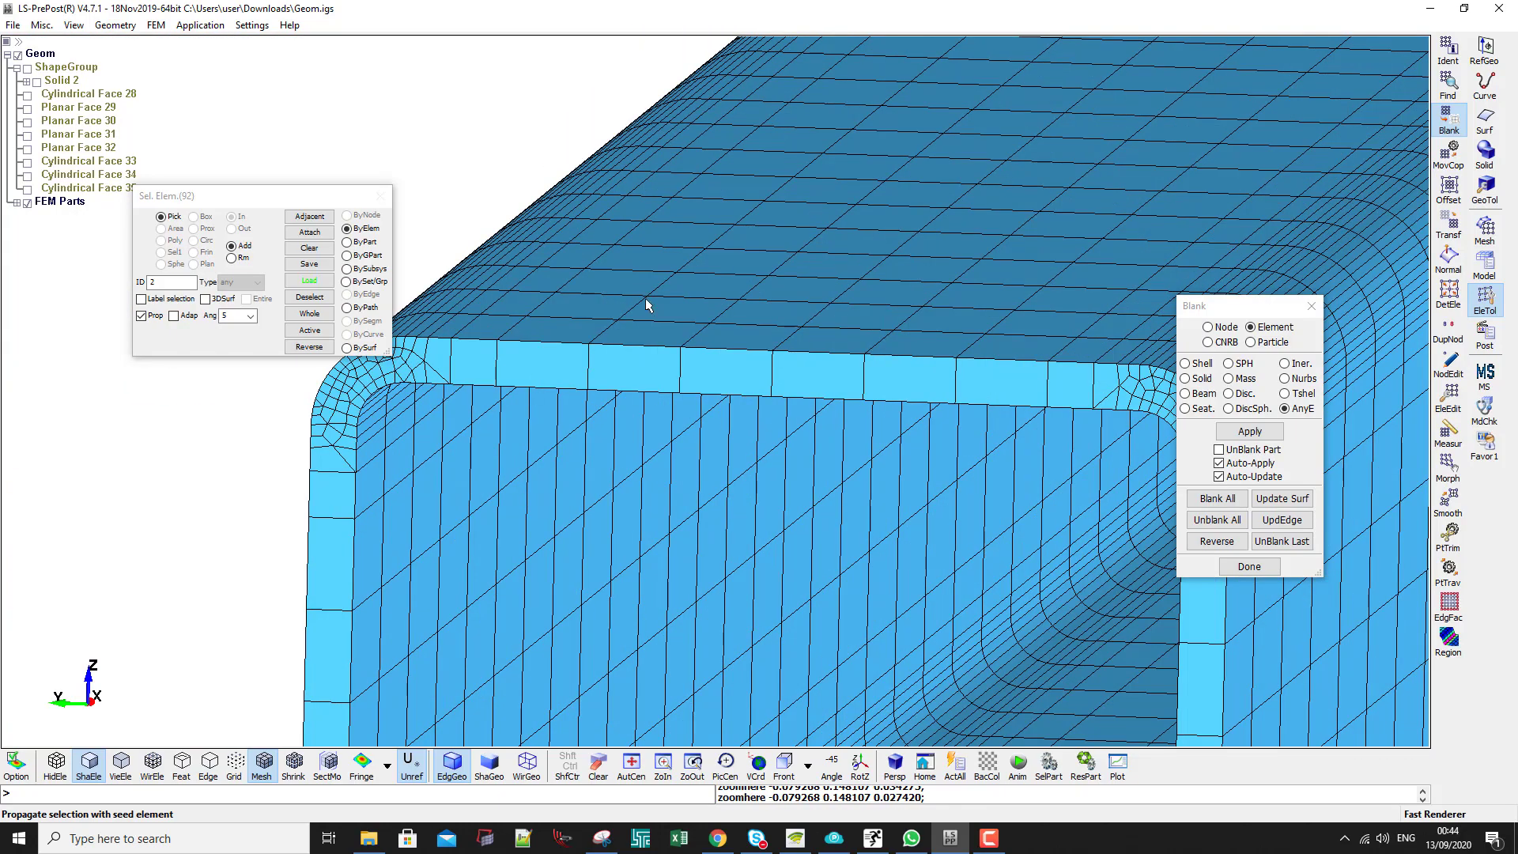
click(558, 353)
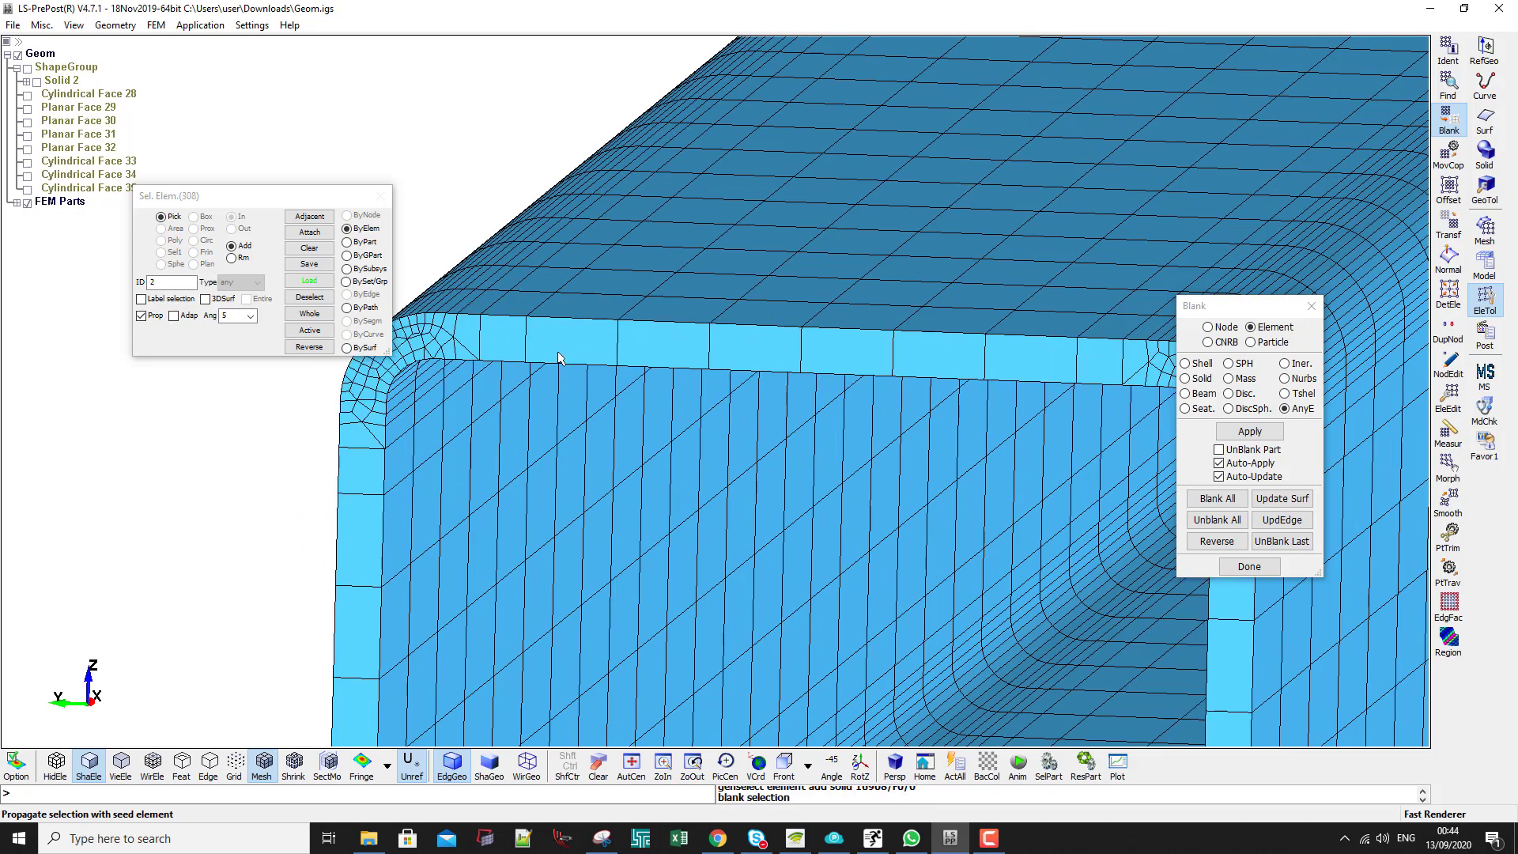
click(141, 316)
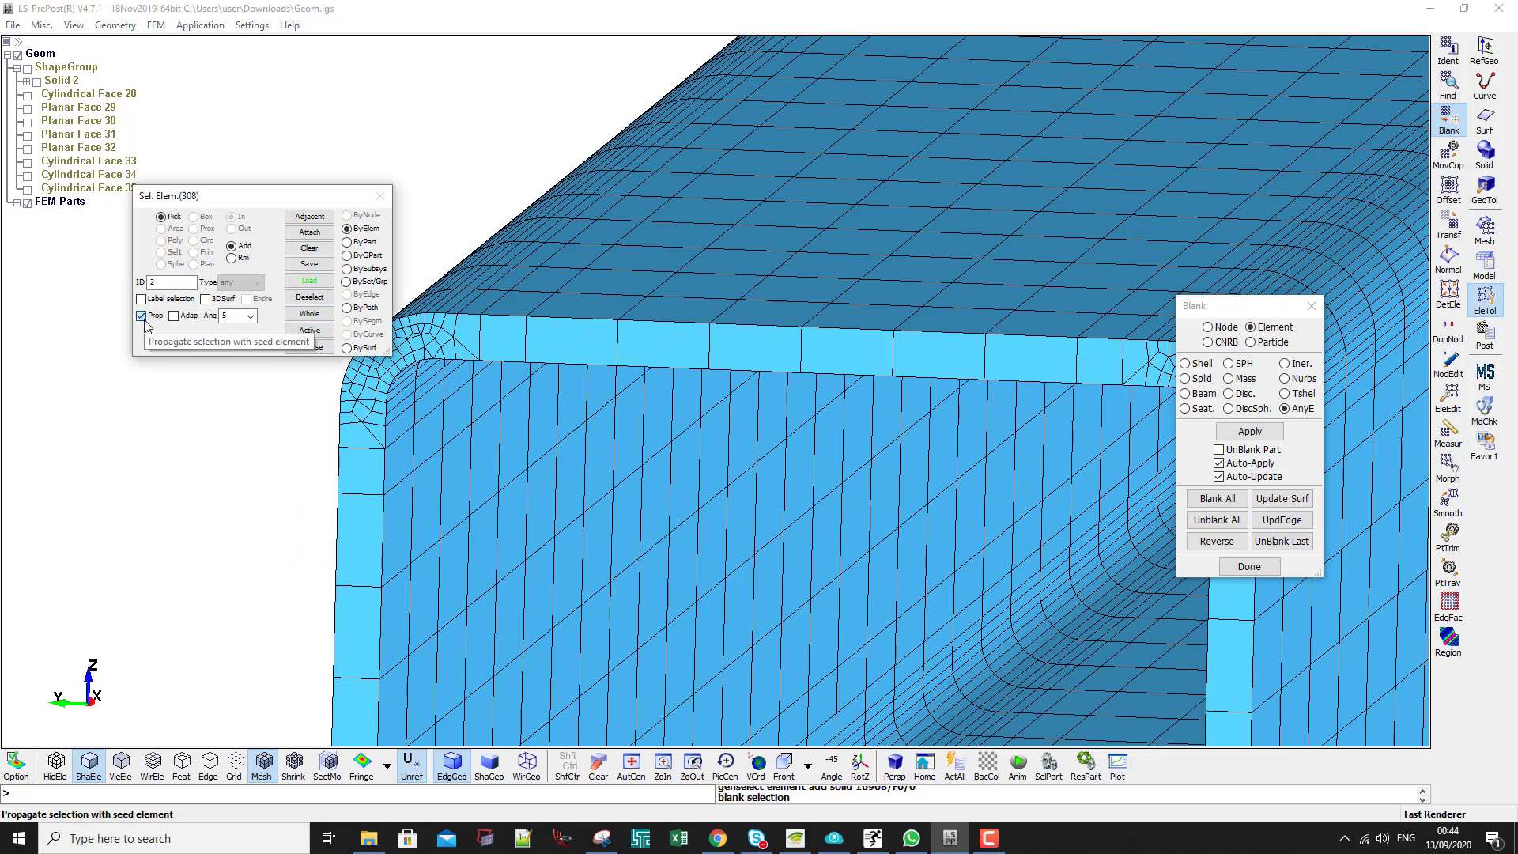
click(547, 332)
click(650, 250)
click(783, 223)
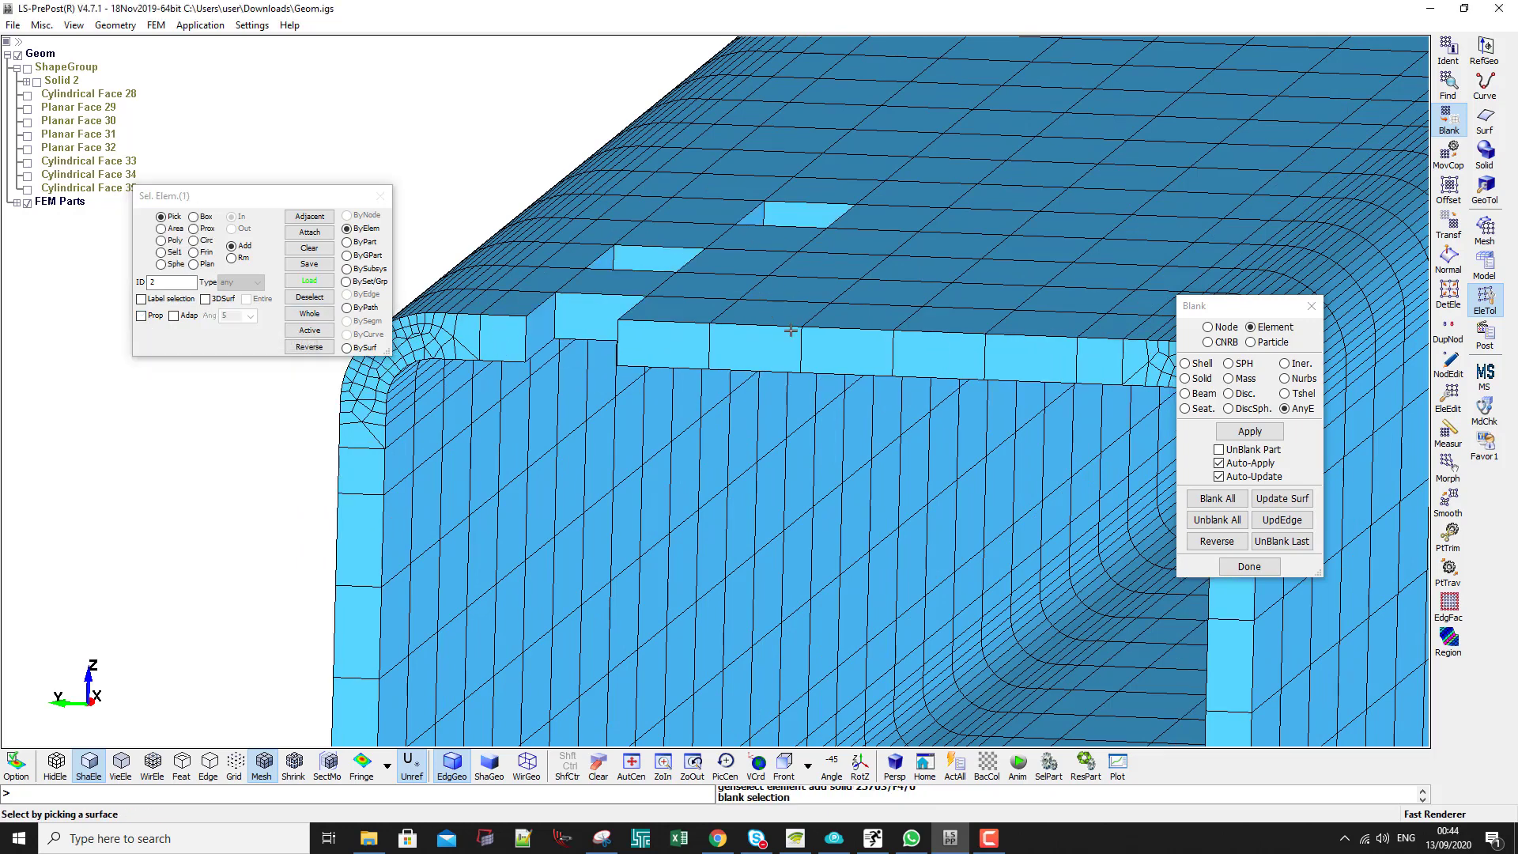
click(792, 333)
click(819, 301)
click(893, 266)
click(822, 273)
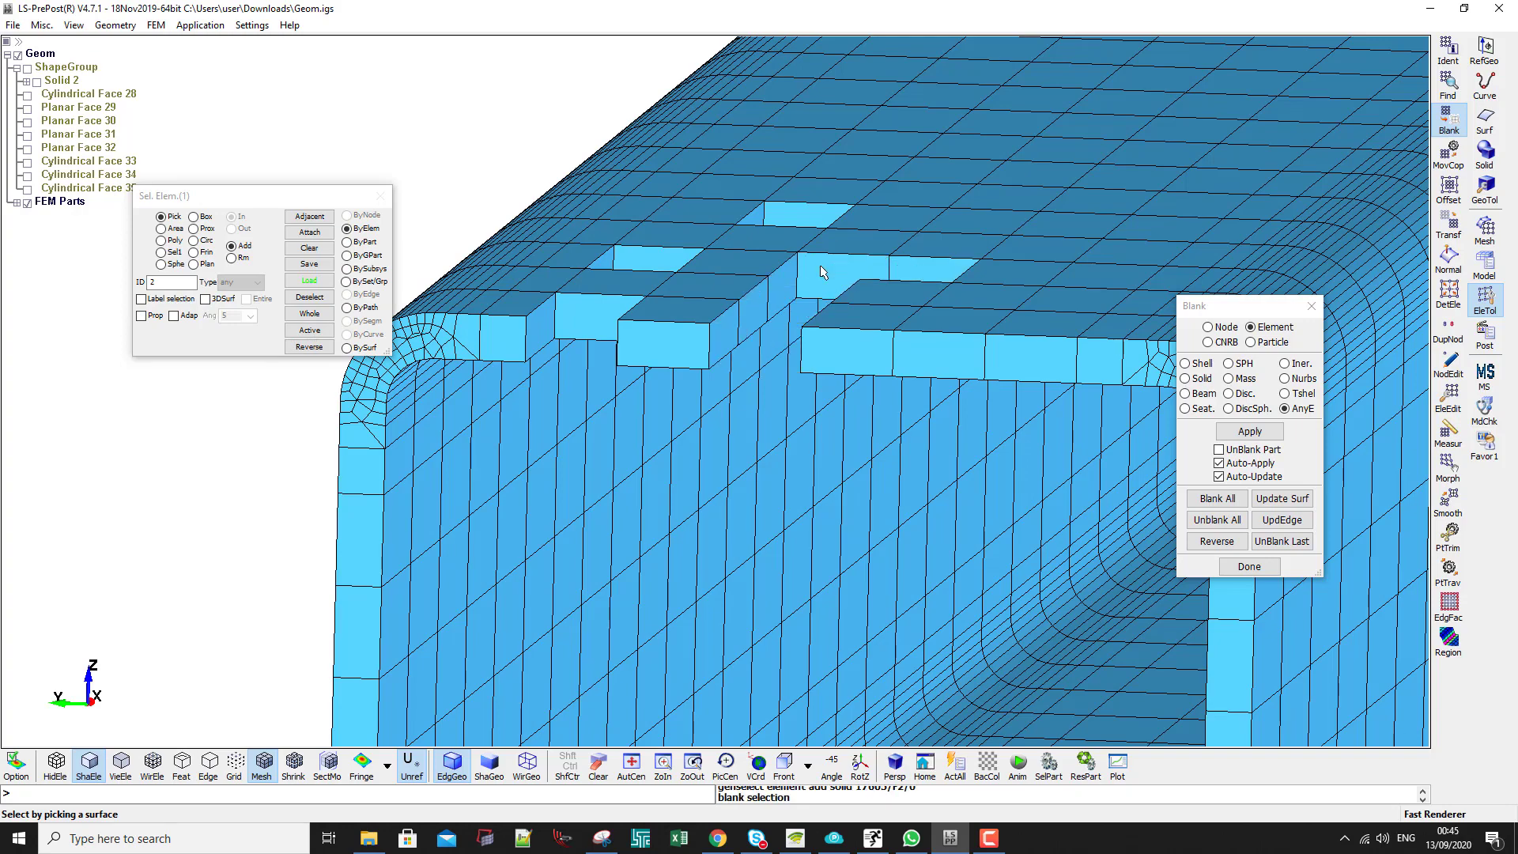
scroll(822, 332, down, 5)
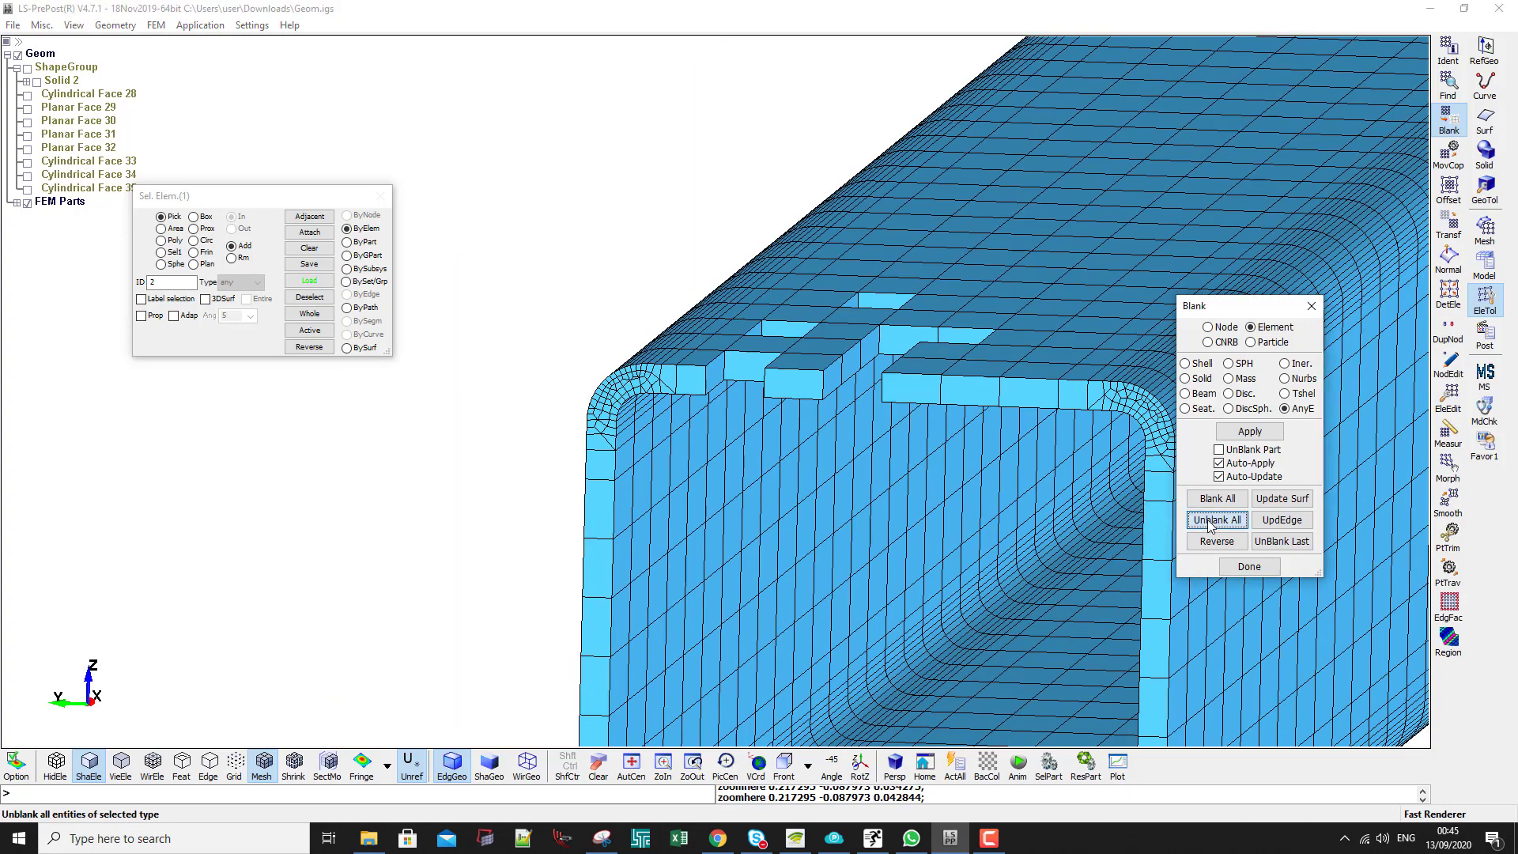
Unblank all elements and bring the front ends of both tubes back into view
click(1217, 520)
scroll(830, 411, down, 2)
middle_drag(830, 411, 594, 404)
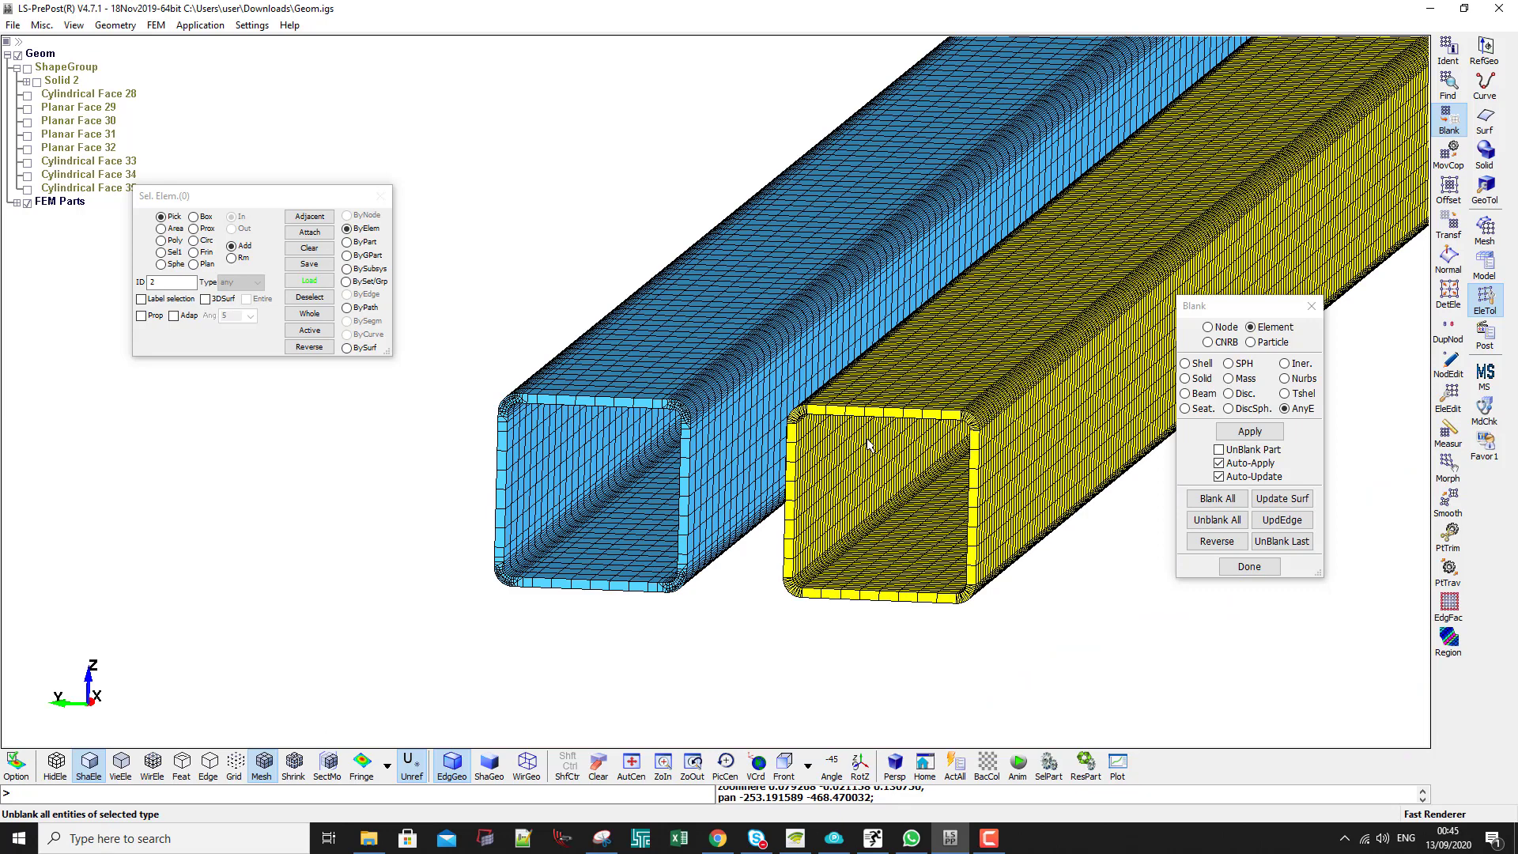
Display only solid part 2 and middle-surface shell part 3 LSHELL3 side by side, moving the part selection window clear of them
click(1282, 389)
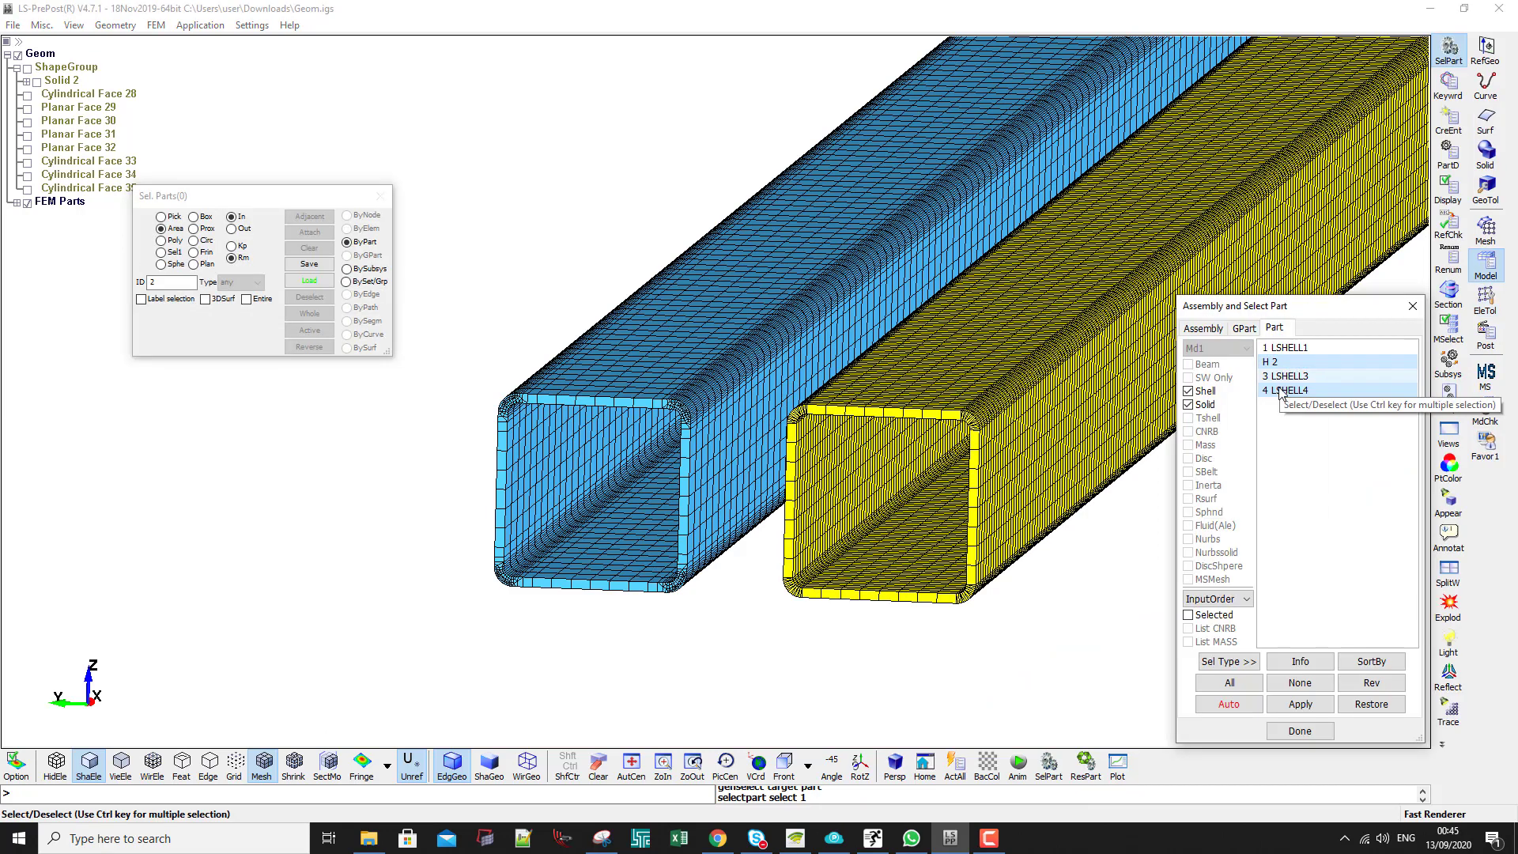
click(1284, 373)
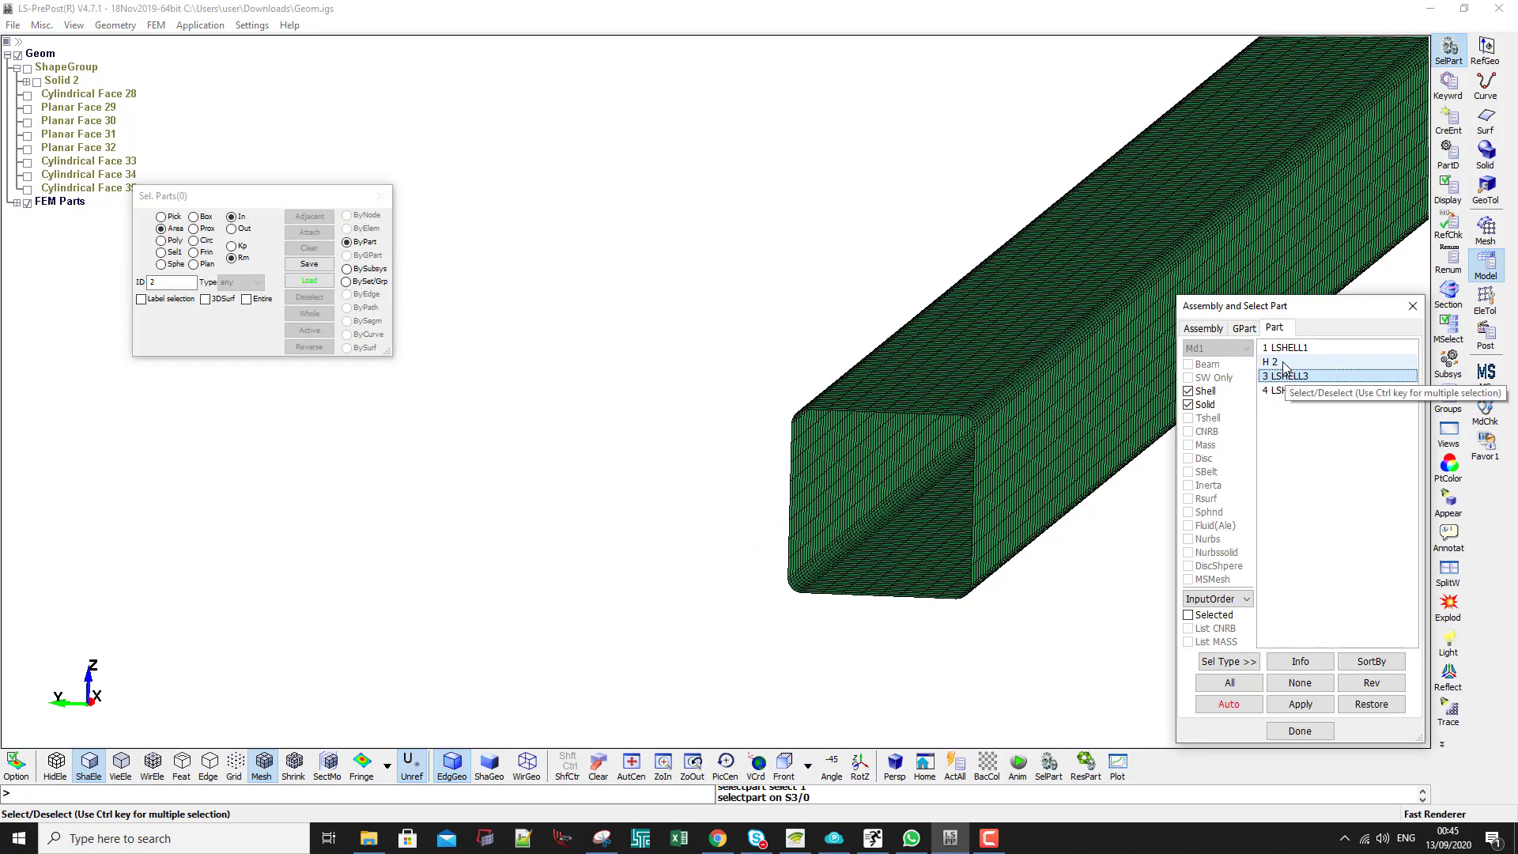
ctrl+click(1282, 362)
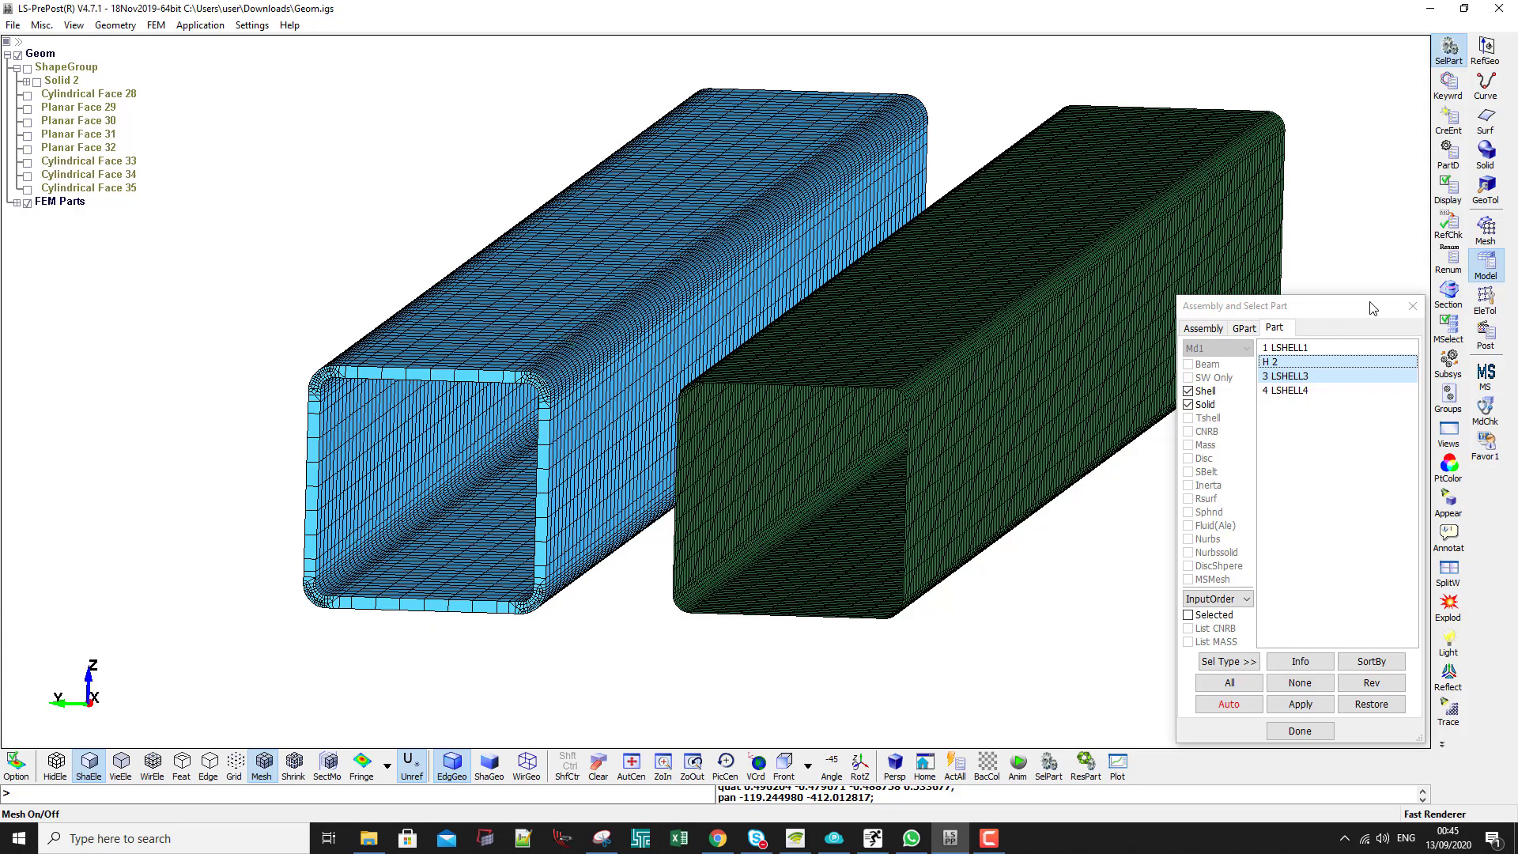
drag(1198, 309, 1400, 313)
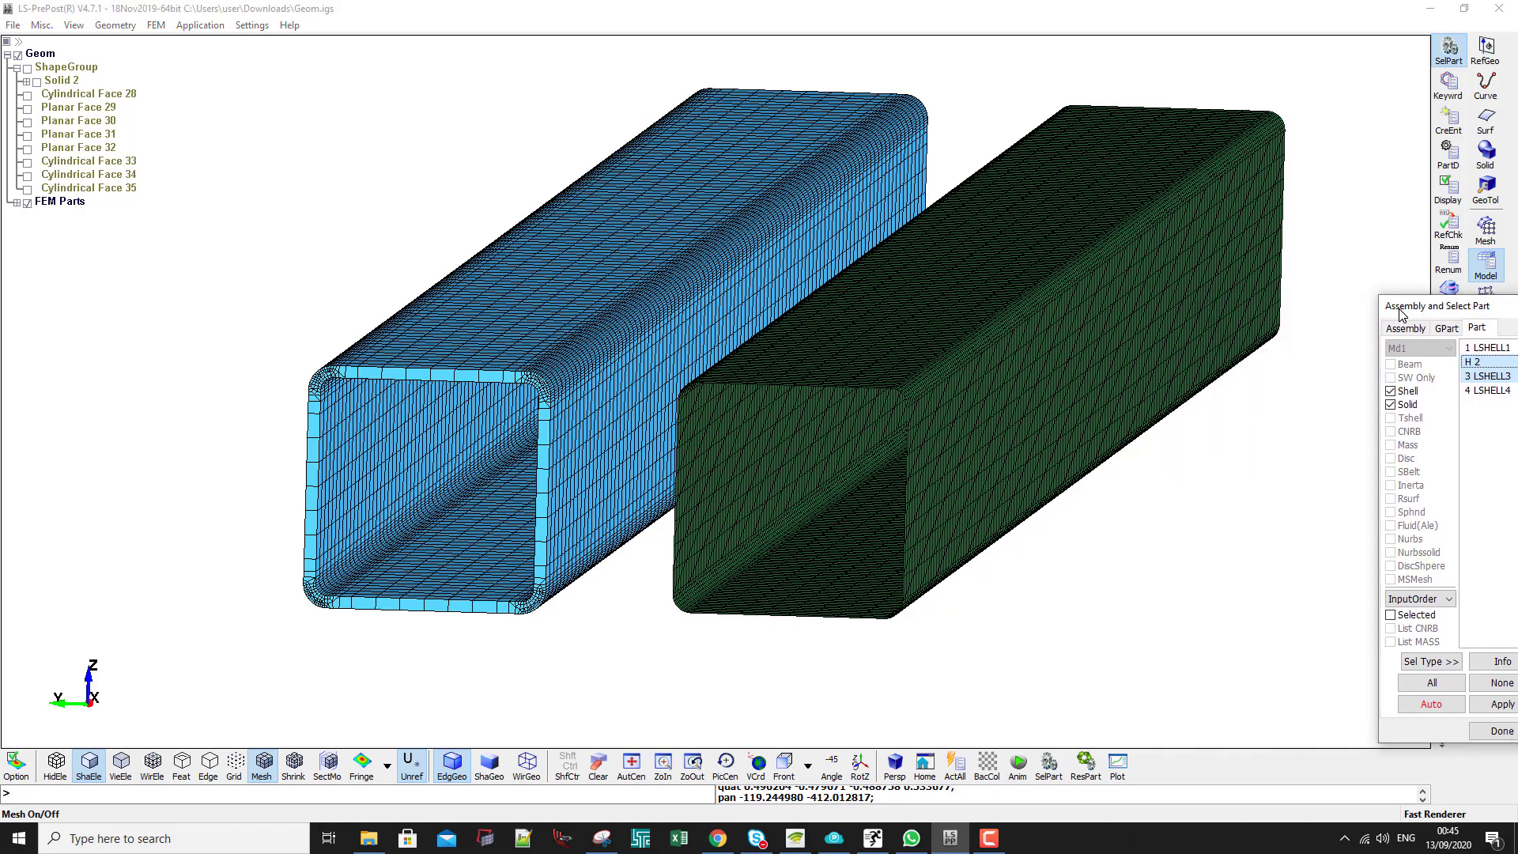